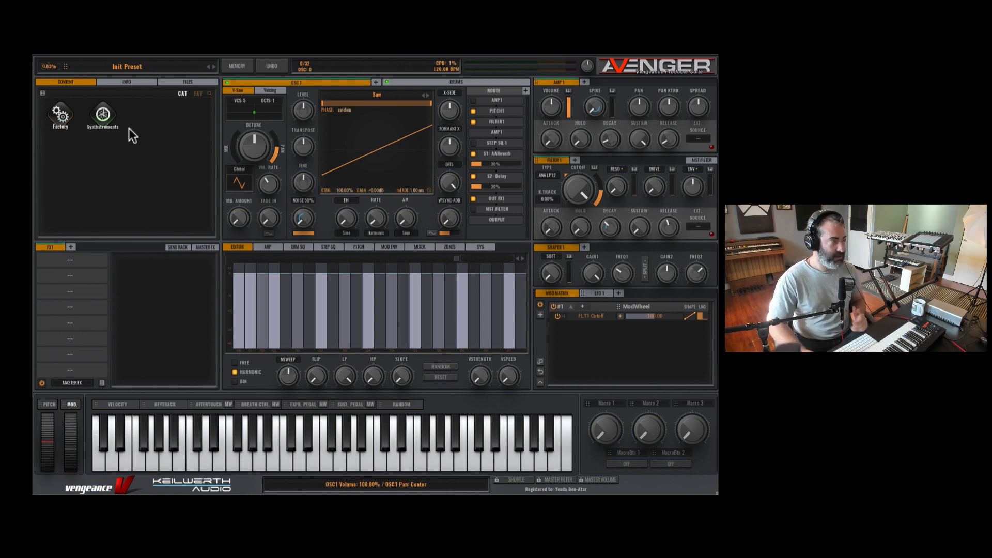
Step: Browse the Factory library's preset categories and its Arp preset list, returning to the library overview
click(56, 115)
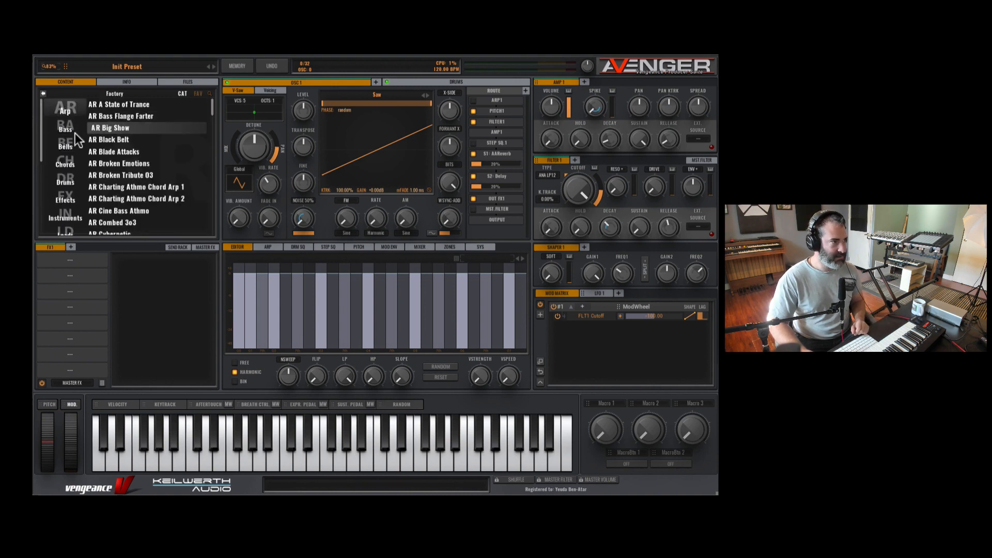
scroll(63, 135, up, 5)
scroll(123, 141, down, 15)
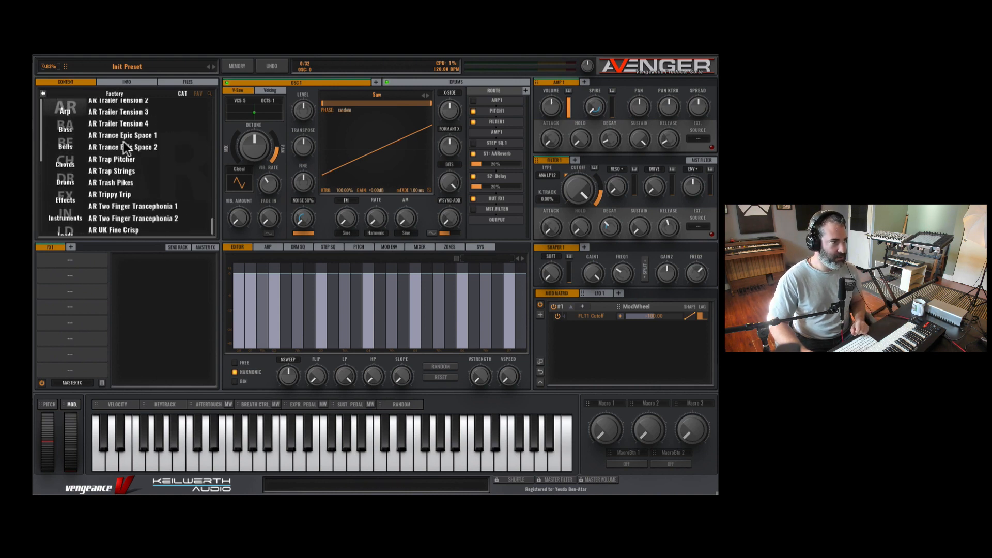
scroll(123, 142, up, 7)
scroll(123, 141, down, 3)
click(43, 93)
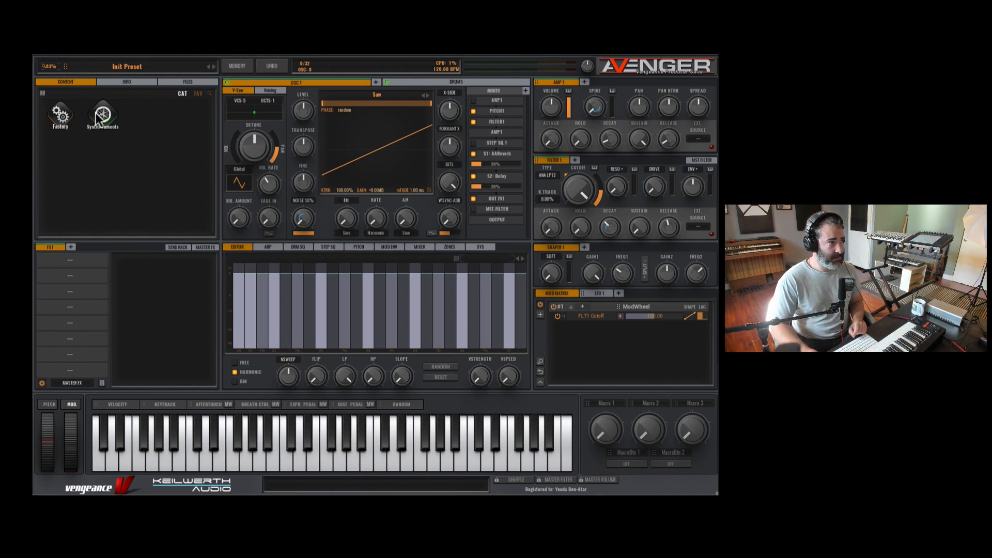
Step: Look over the preset's style, type and timbre tags and the file drives, returning to the content libraries
click(128, 82)
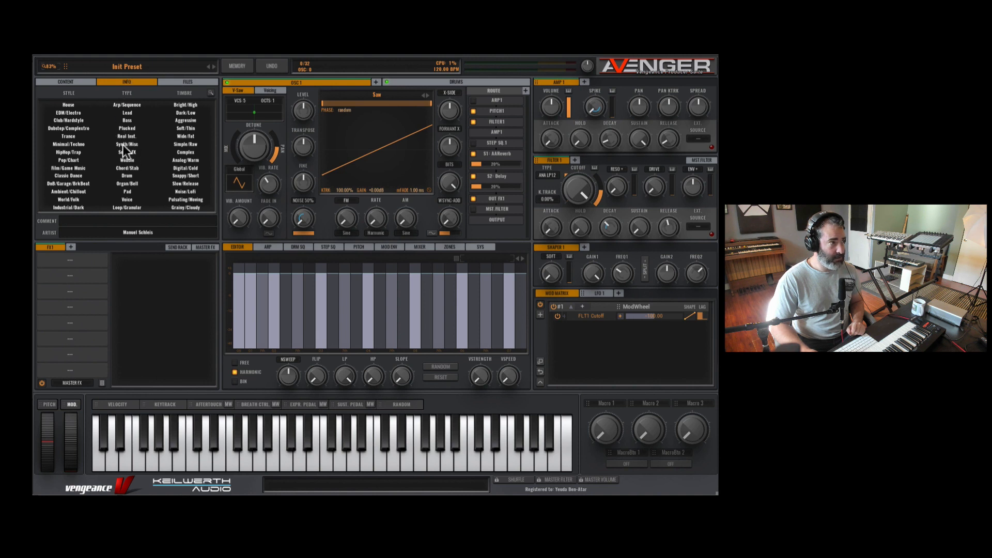
click(168, 82)
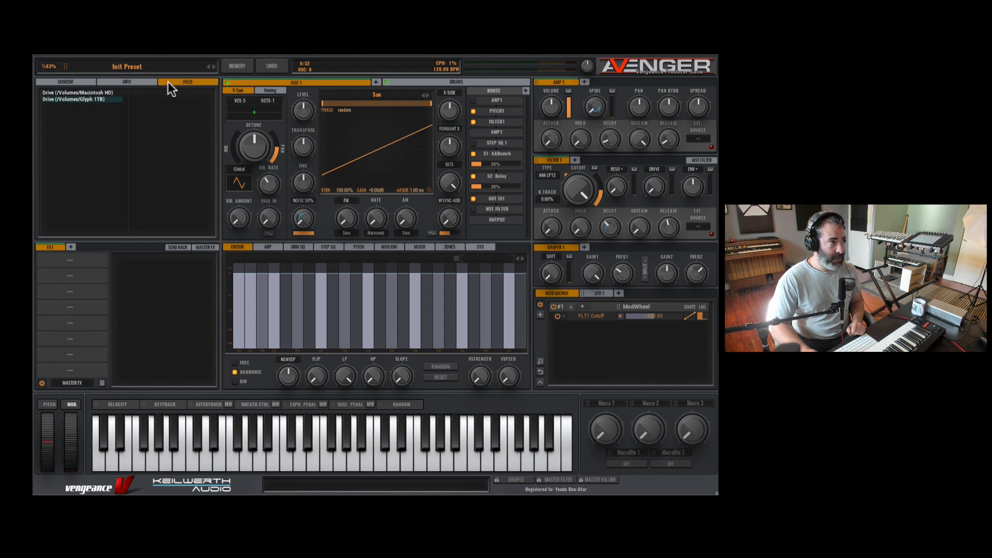
click(79, 82)
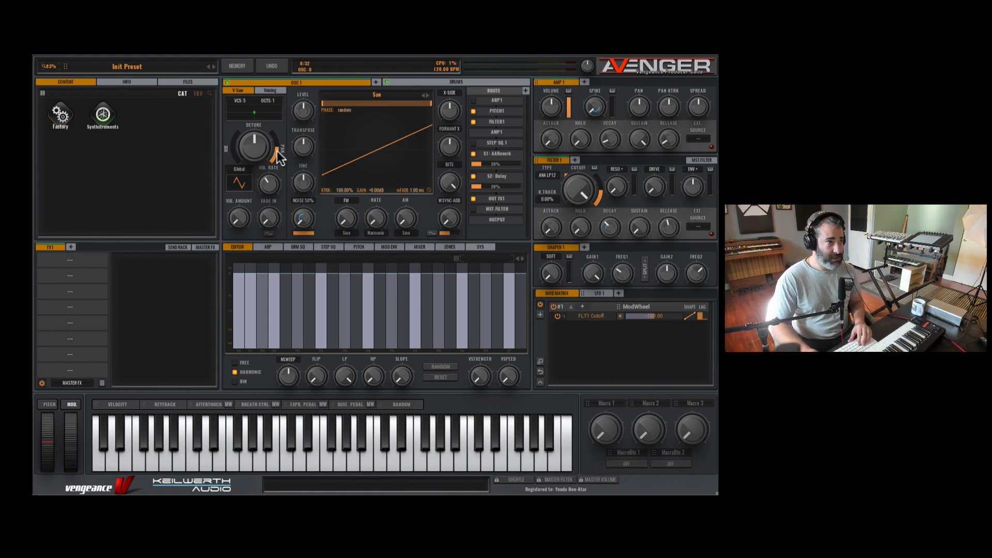
Step: Initialize all preset settings and switch off OSC 1's reverb and delay sends in its routing
click(241, 70)
click(241, 107)
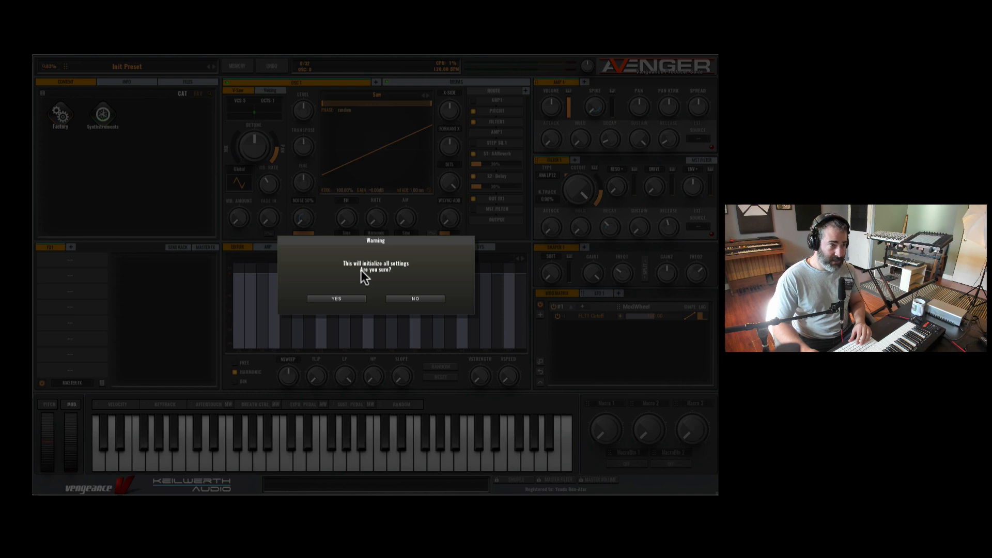
click(344, 301)
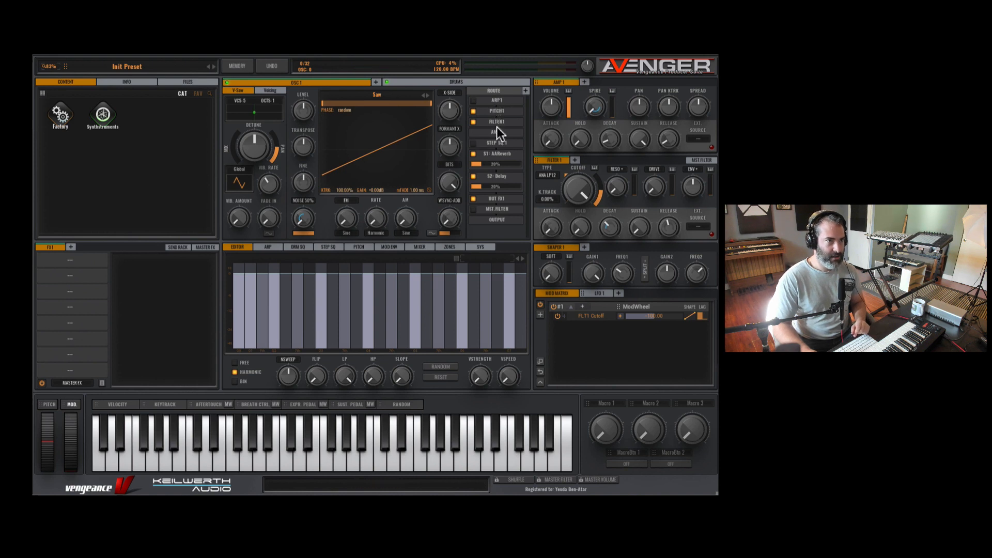
click(475, 152)
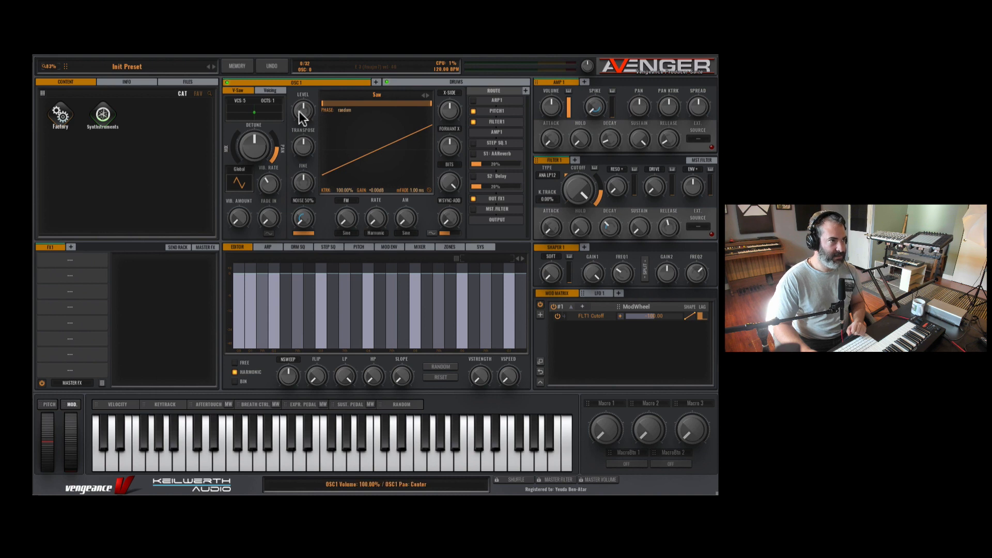
Step: Raise OSC 1's V-Saw mix and try 3 and 4 octaves, returning the octave count to 1
drag(231, 154, 263, 119)
click(274, 98)
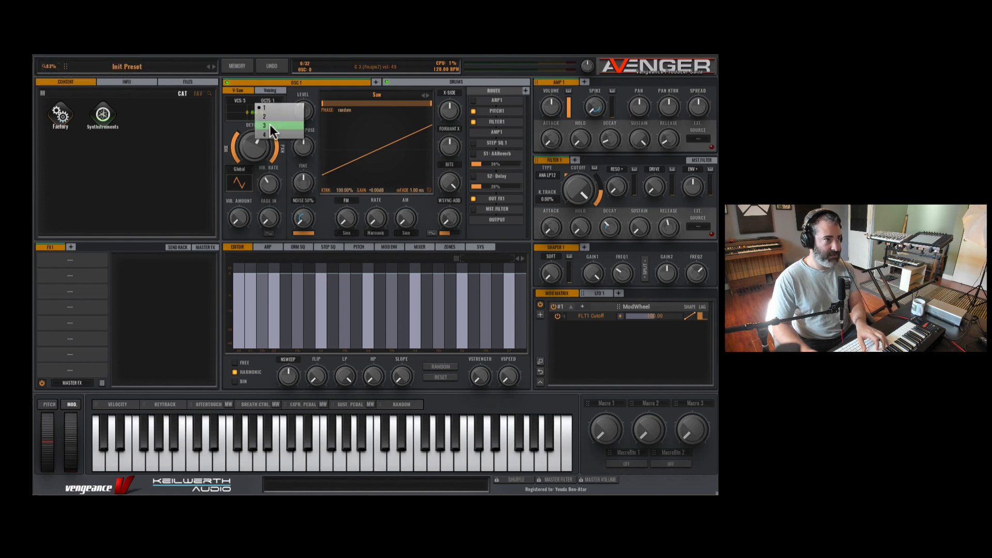
click(270, 125)
click(273, 101)
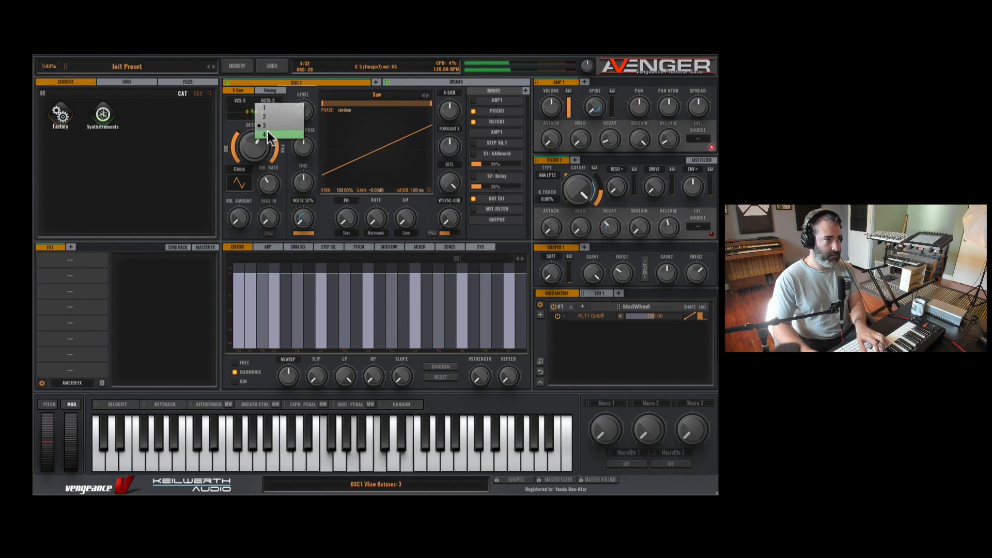
click(267, 135)
click(271, 98)
click(269, 108)
click(273, 101)
click(260, 108)
Step: Set OSC 1's V-Saw to 7 voices and try the PAN compensation 2 4 6 option
click(247, 106)
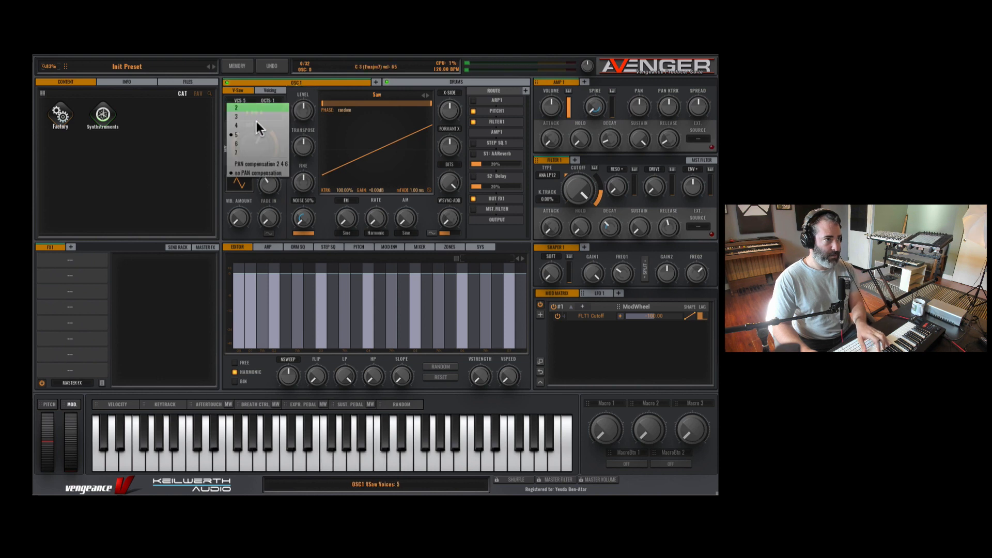
click(242, 152)
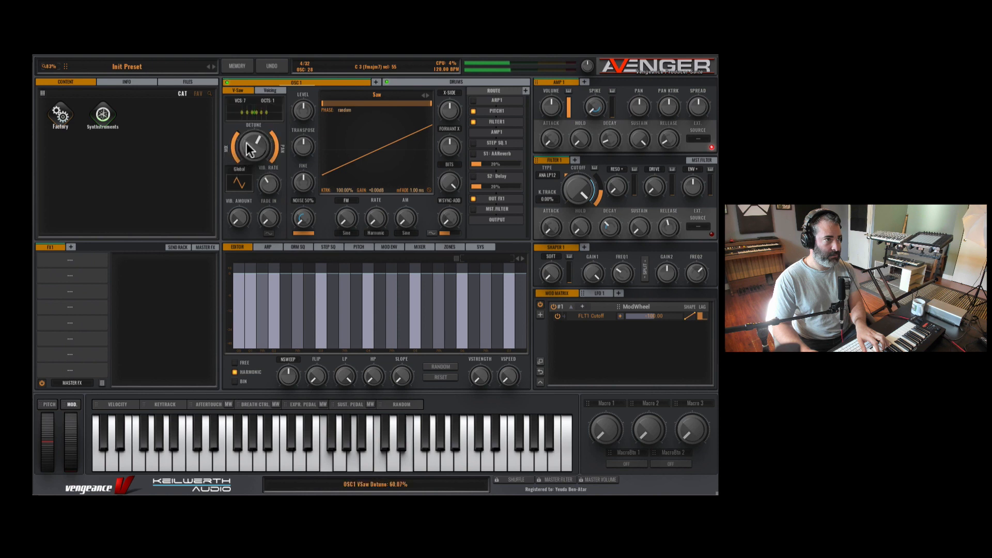
click(247, 101)
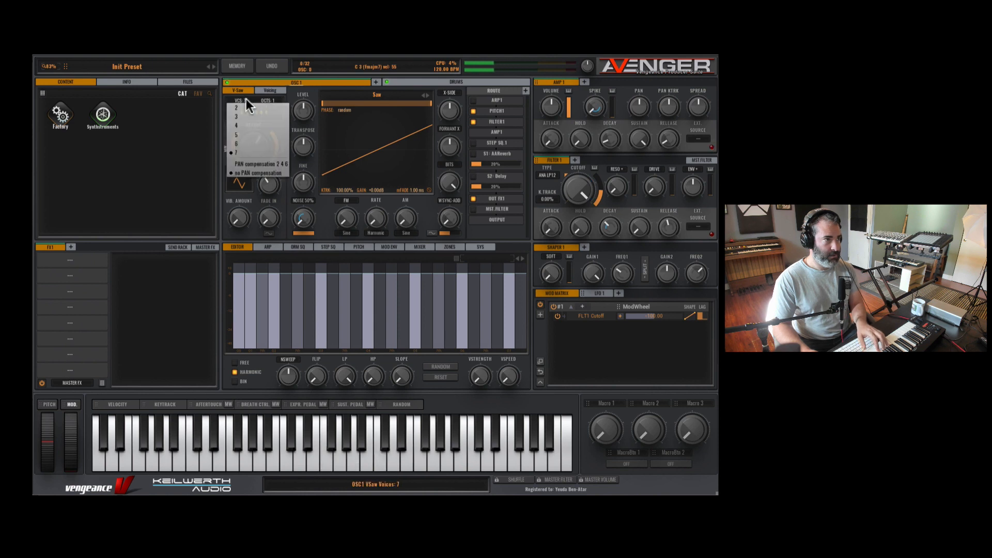
click(256, 162)
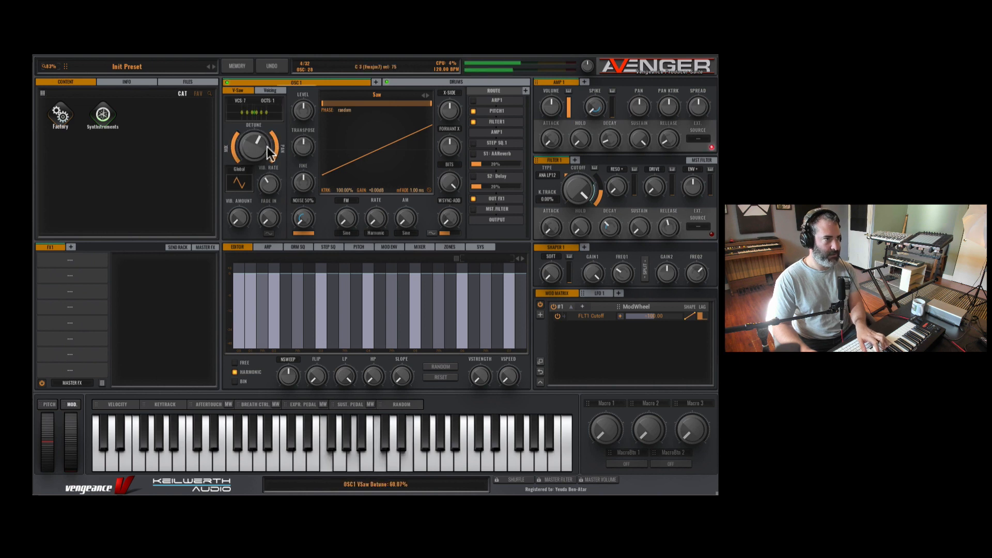
click(246, 100)
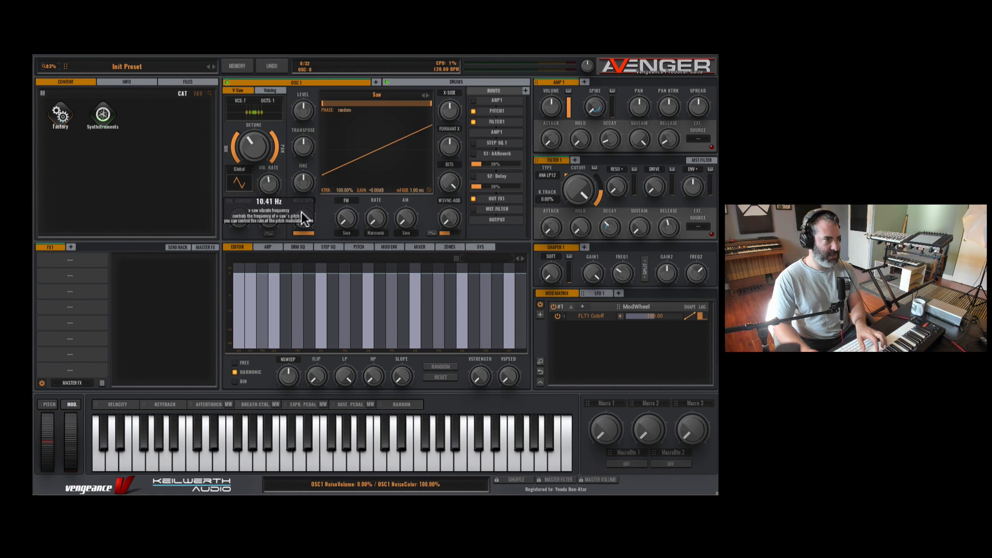
Step: Slow OSC 1's V-Saw vibrato rate to 1.35 Hz and lengthen the vibrato fade-in to about 1800 ms
click(237, 182)
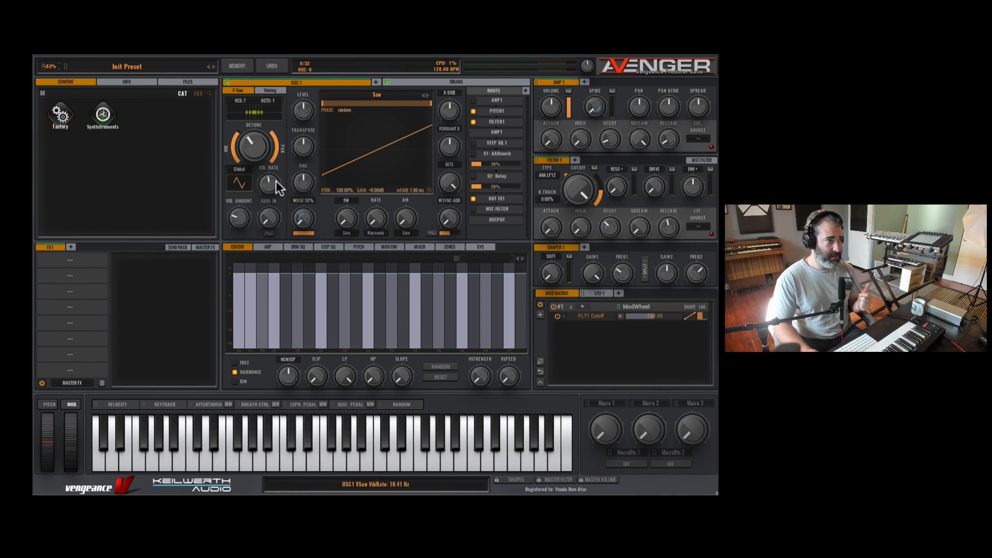
mouse_move(271, 182)
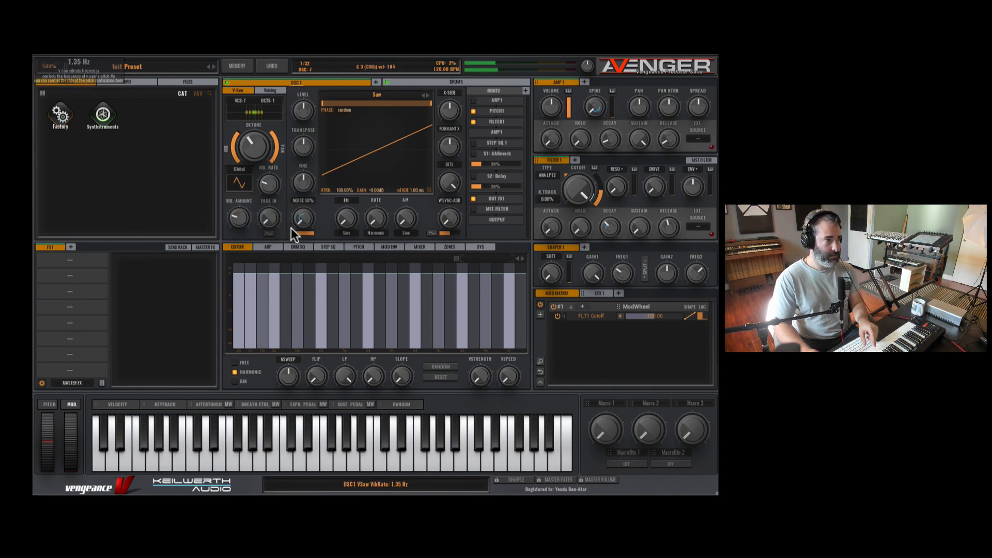
drag(272, 219, 284, 192)
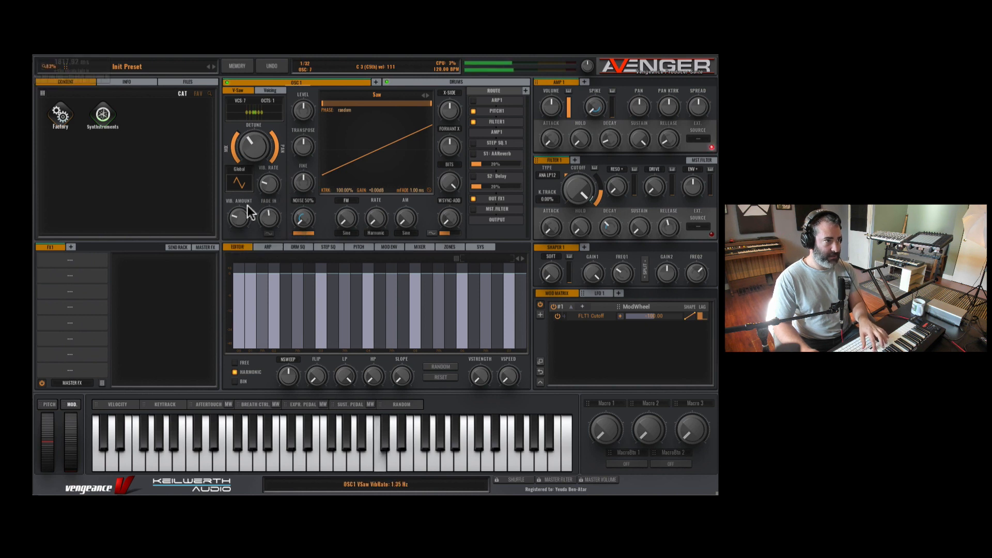
mouse_move(246, 194)
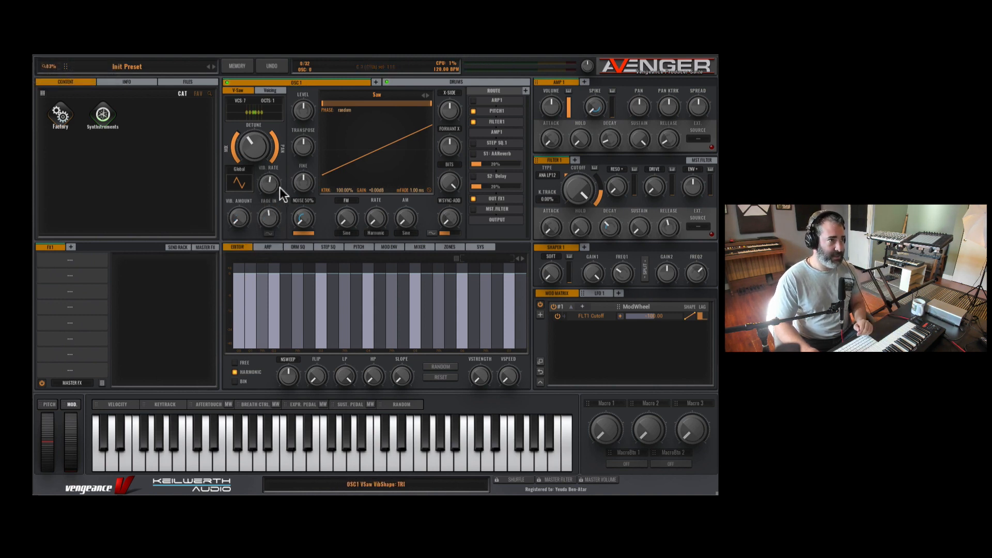
Step: Load the Chord 2 chorder preset in OSC 1's voicing settings and step forward through the presets to HS Screech 2
click(266, 91)
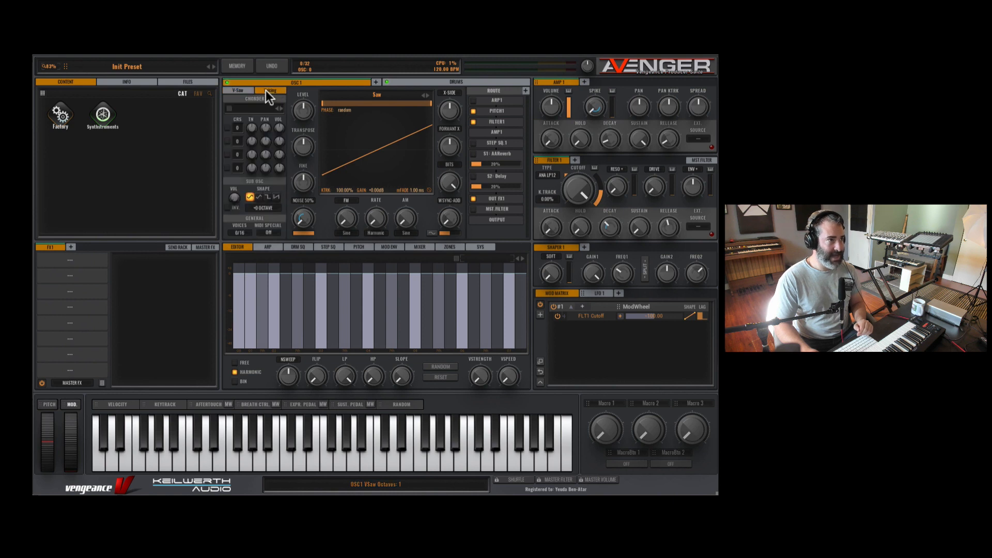
click(227, 127)
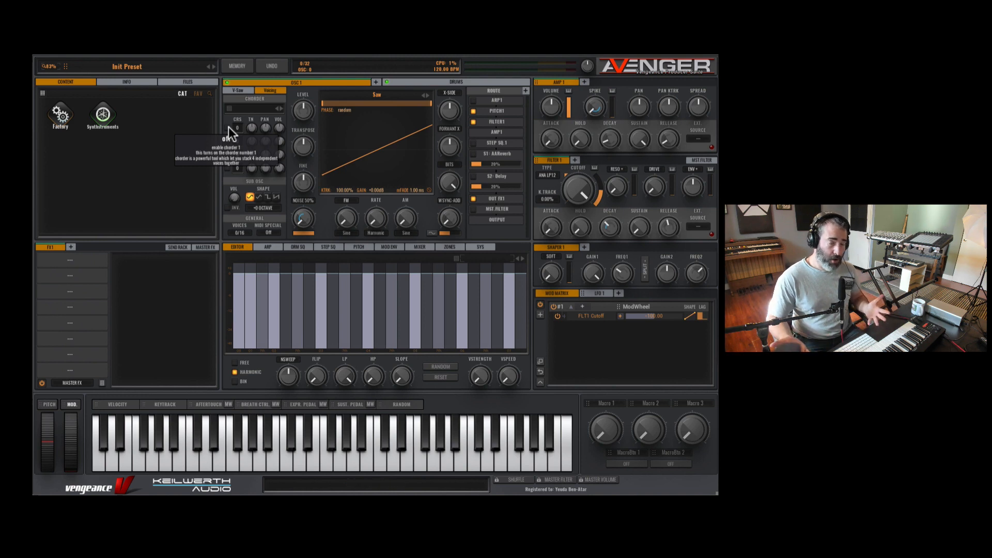
click(256, 107)
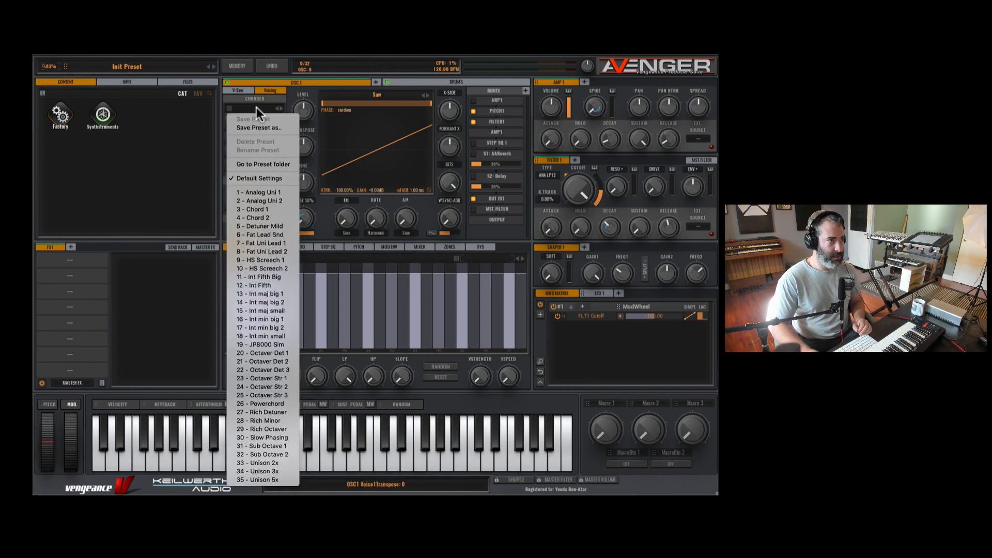
click(271, 217)
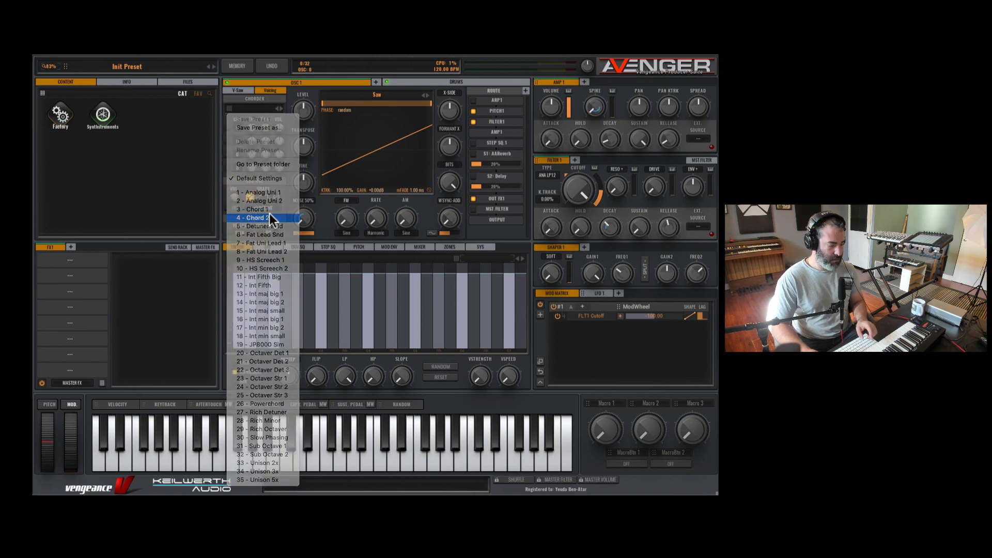
click(281, 108)
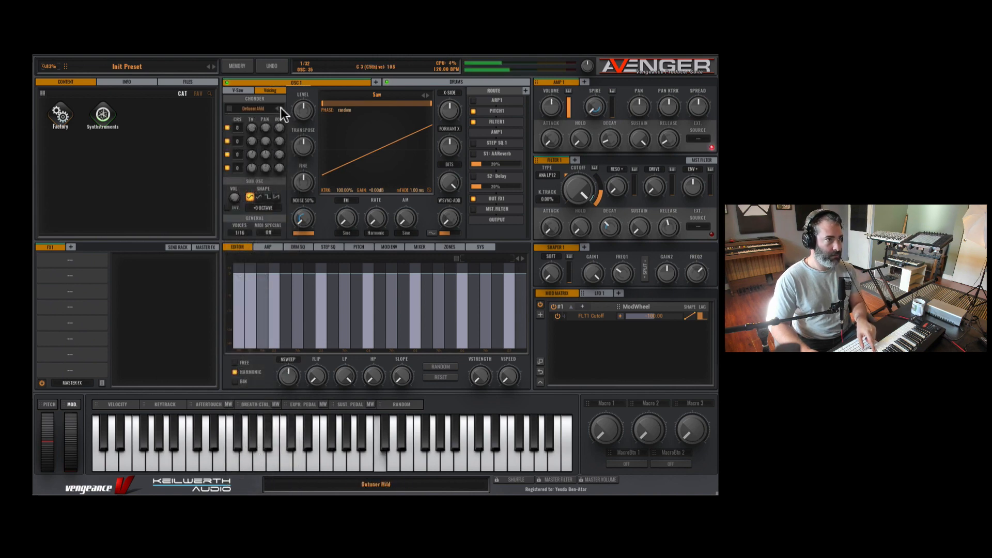
click(281, 108)
click(281, 108)
click(281, 107)
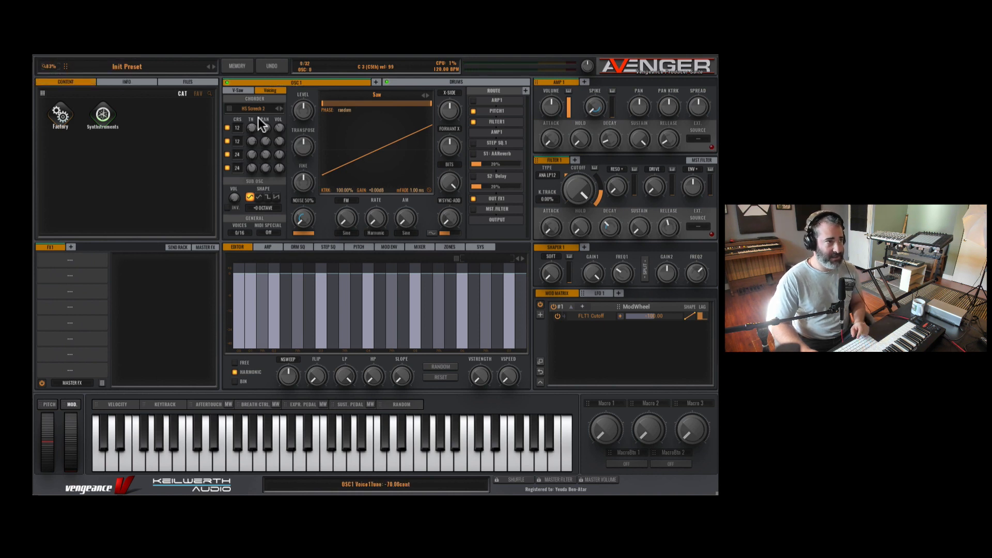
Step: Turn off all four chorder voices of OSC 1
click(228, 127)
click(227, 141)
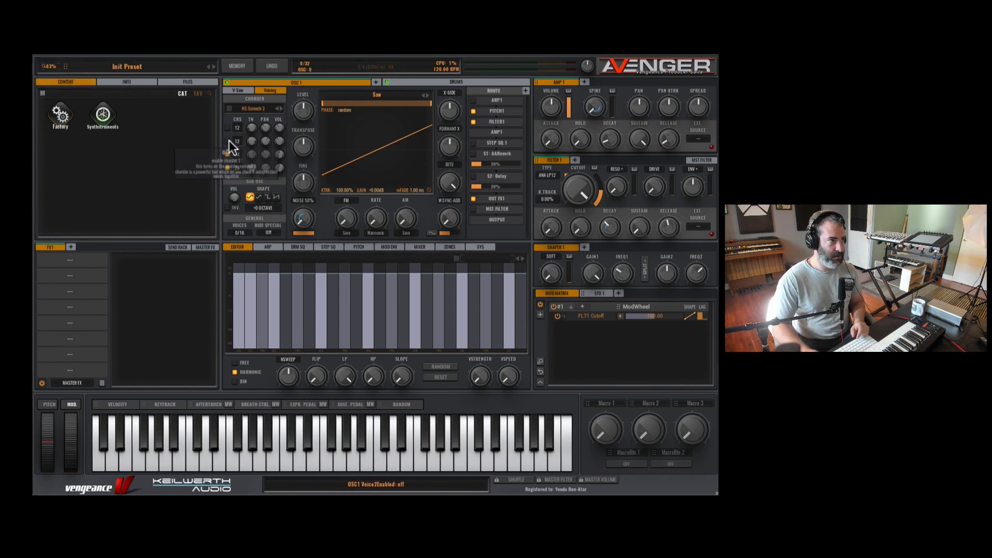
click(227, 154)
click(228, 168)
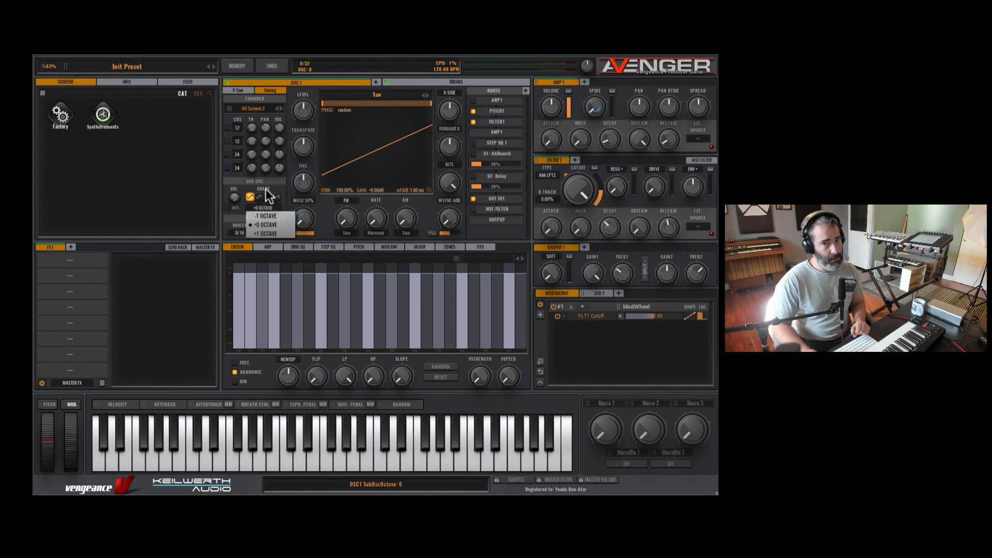
Step: Try the phase inversion of OSC 1's sub oscillator and look through the MIDI Special options
click(266, 191)
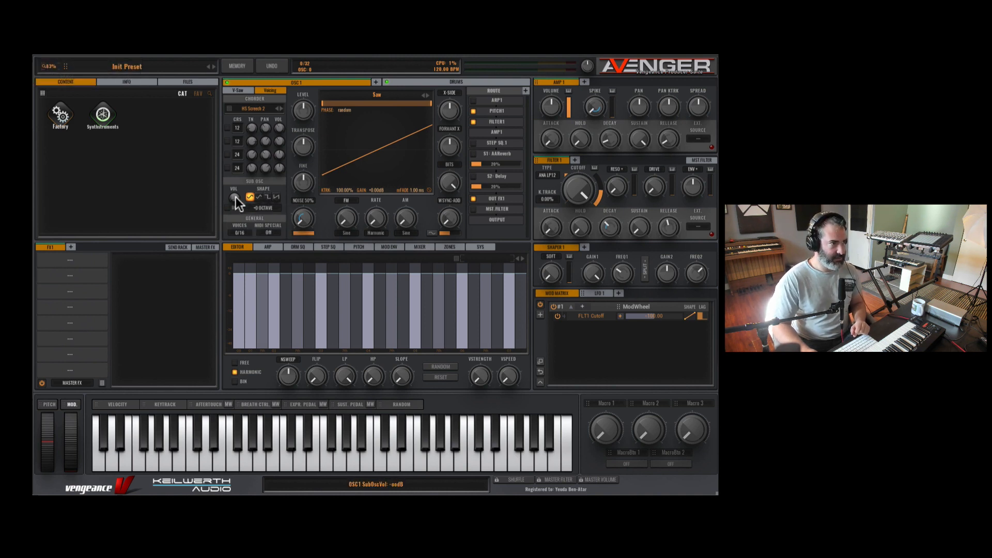
mouse_move(236, 197)
mouse_down()
mouse_move(241, 179)
mouse_move(228, 202)
mouse_up()
click(227, 207)
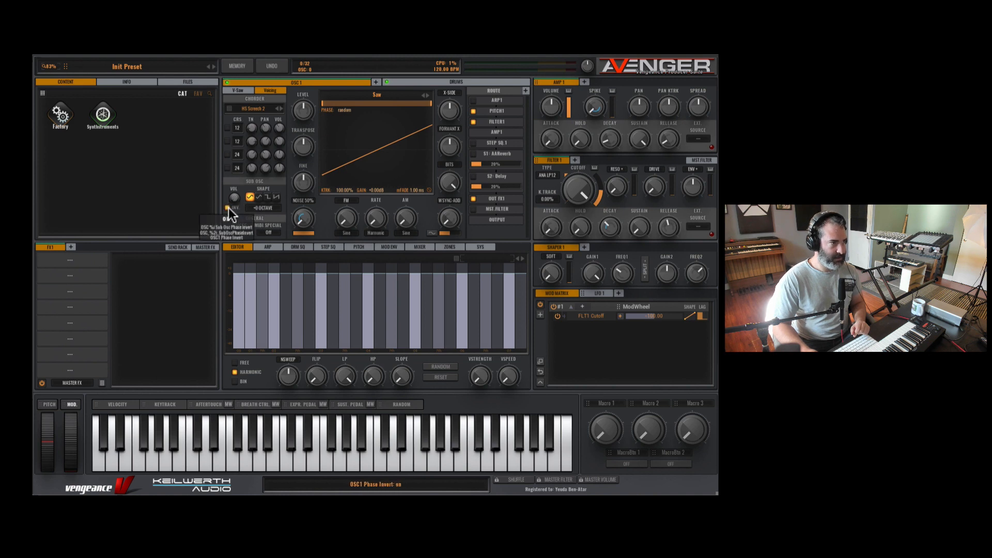
click(228, 206)
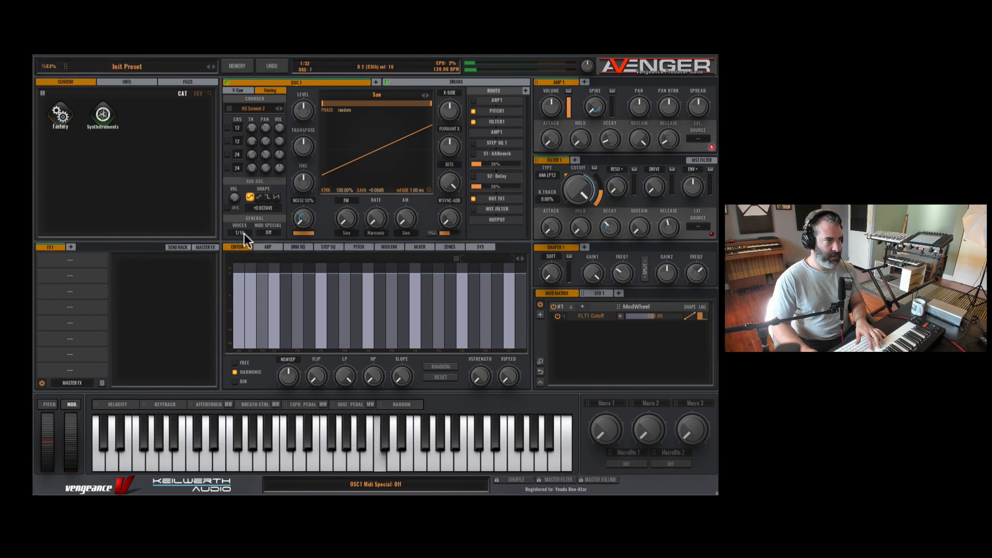
click(276, 232)
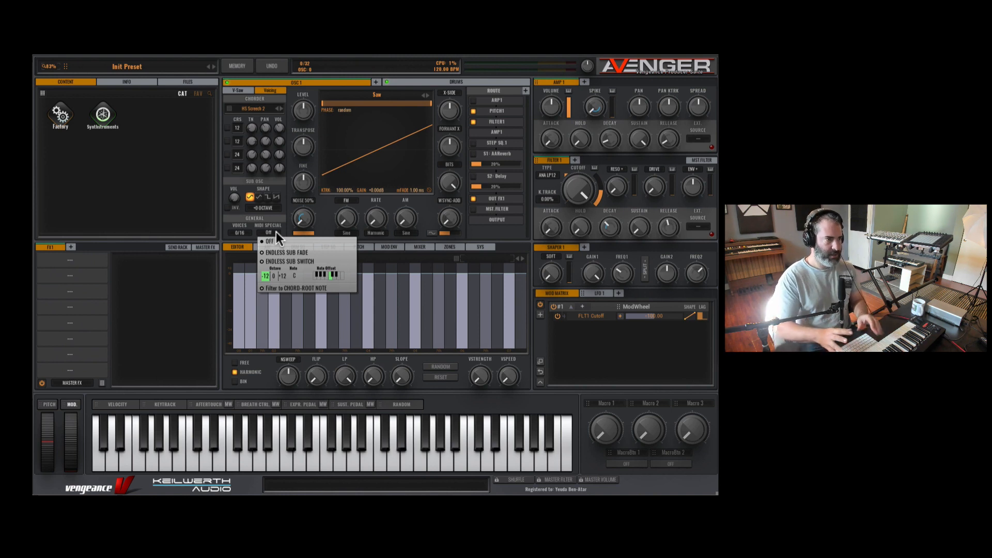
click(282, 224)
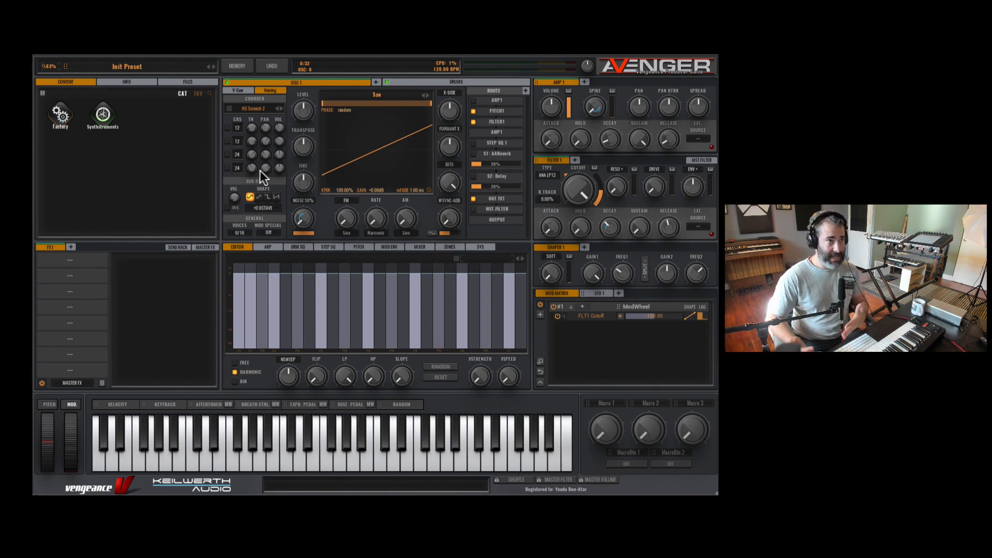
Step: Add a second and a third oscillator to the patch
click(375, 82)
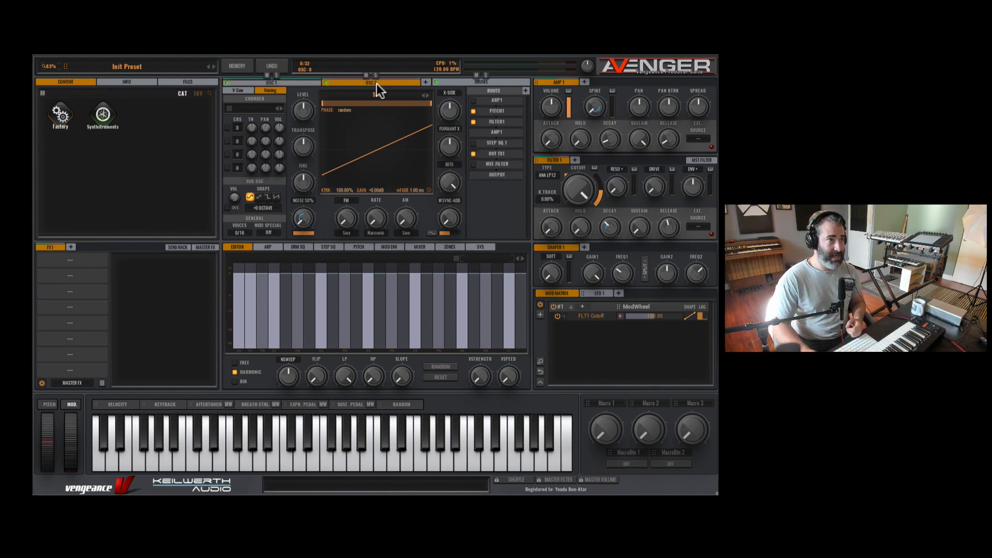
click(424, 82)
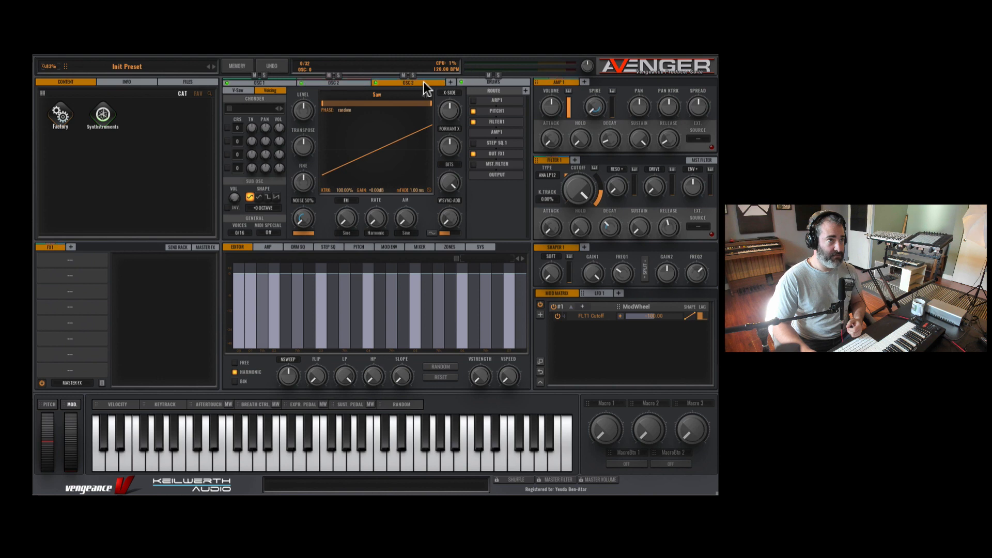
Step: Add a fourth oscillator and delete oscillators 4, 3 and 2 so that only OSC 1 is left
click(450, 82)
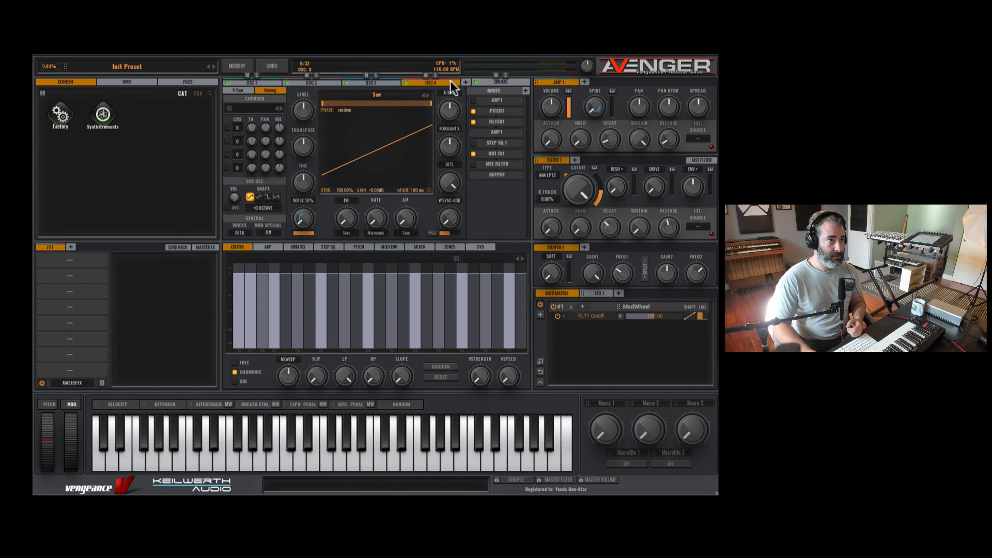
right_click(417, 83)
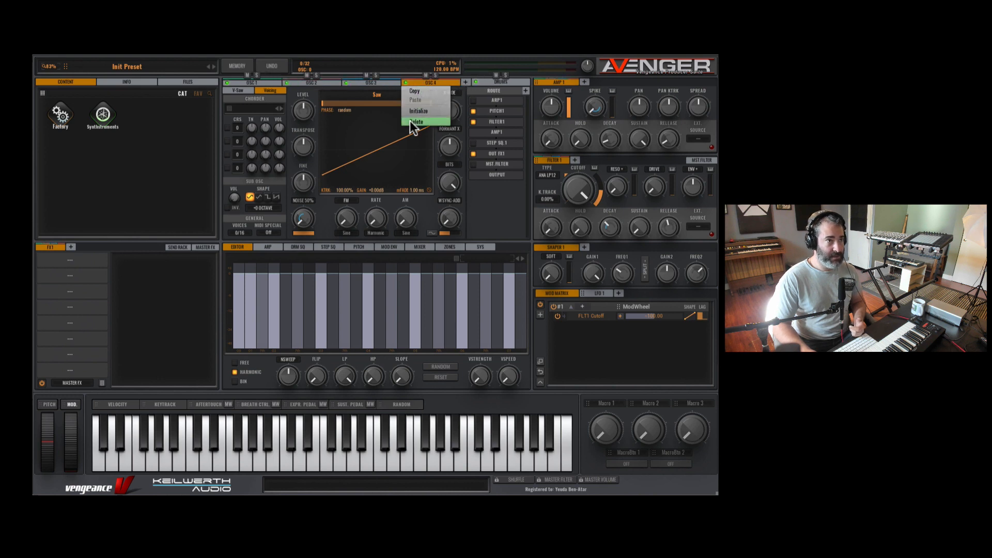
click(411, 120)
right_click(408, 83)
click(405, 120)
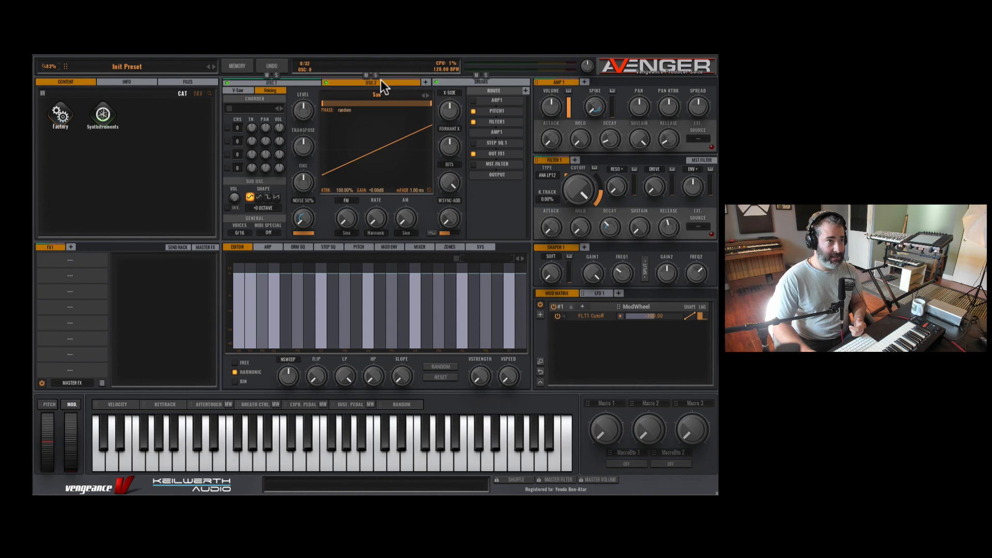
right_click(380, 79)
click(345, 122)
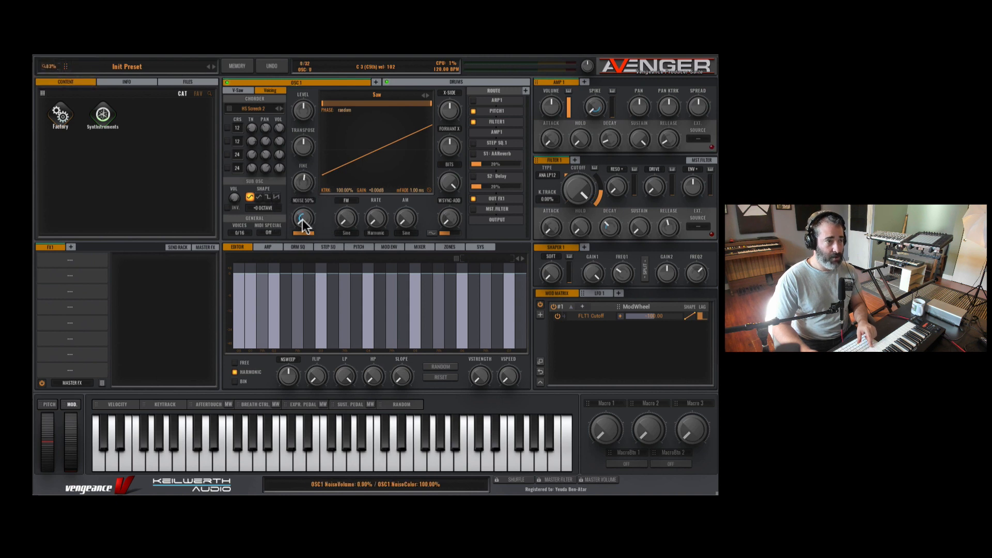
Step: Examine OSC 1's noise amount and its mono and stereo noise modes
mouse_move(306, 218)
mouse_down()
mouse_move(317, 138)
mouse_move(312, 228)
mouse_up()
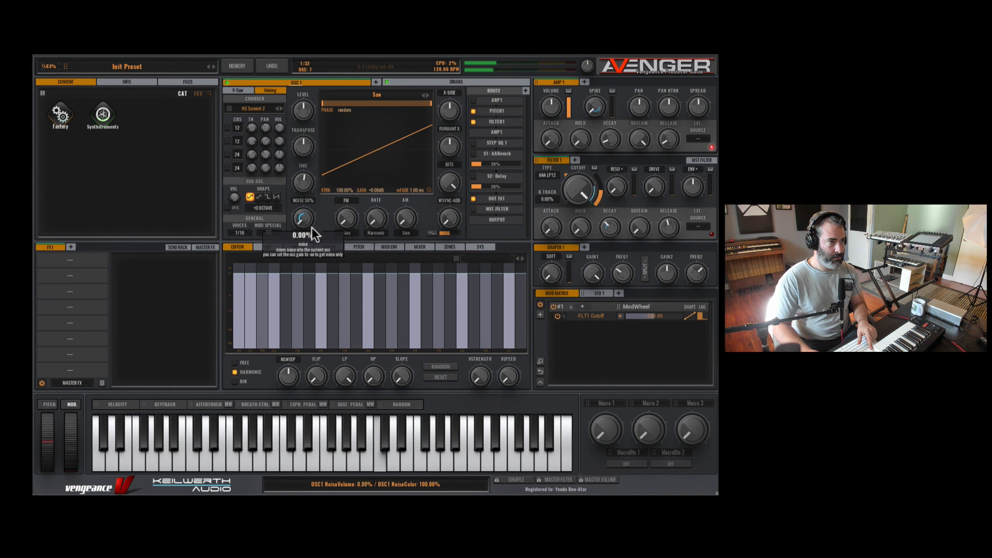
click(303, 201)
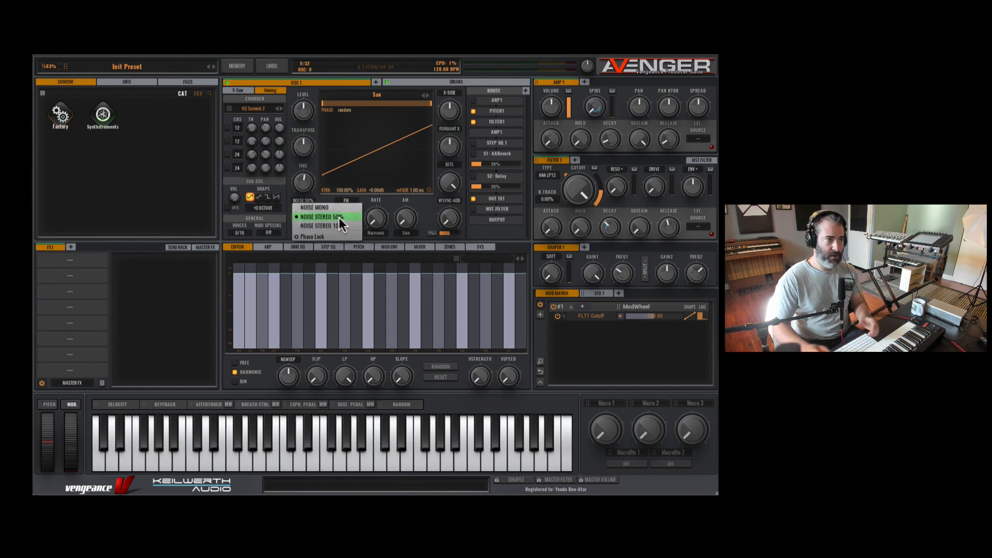
click(327, 189)
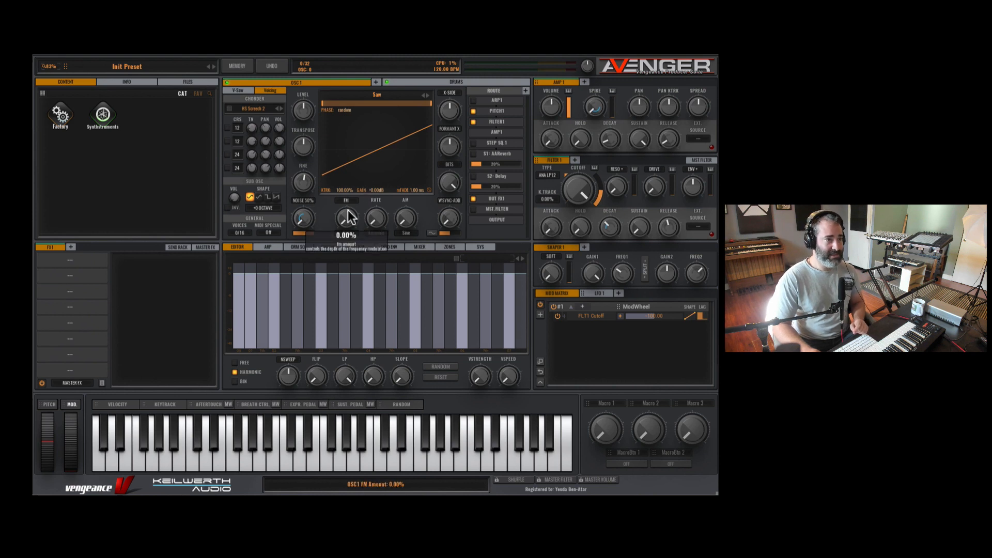
Step: Try OSC 1's FM amount at about 65%, reset it to 0%, and look through the FM mode and shape options
drag(348, 215, 352, 163)
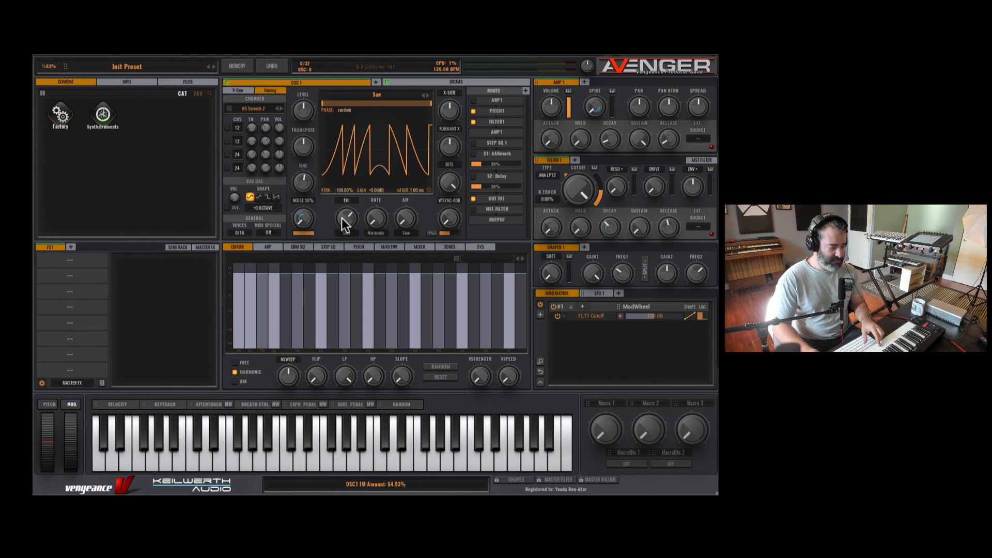
drag(339, 221, 340, 247)
click(353, 199)
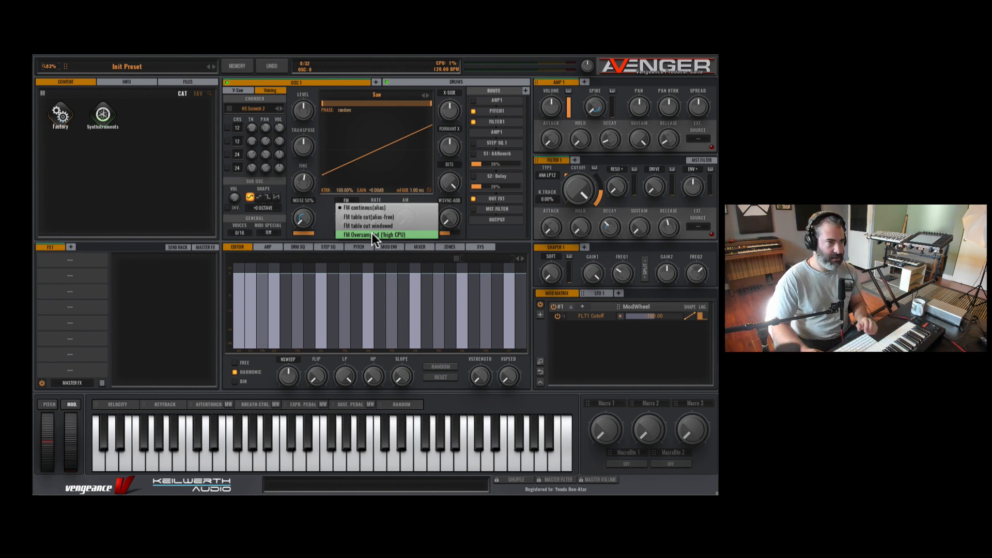
click(327, 218)
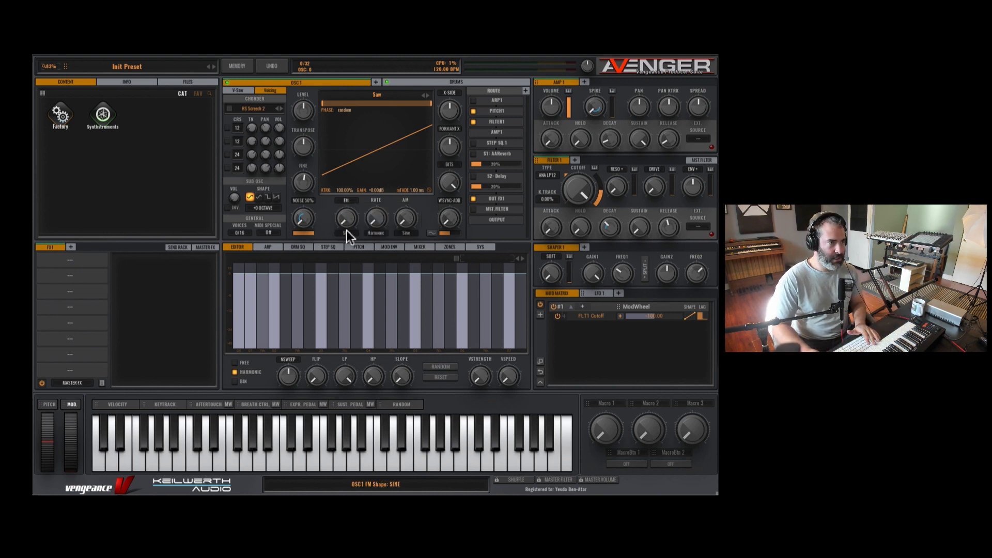
click(346, 232)
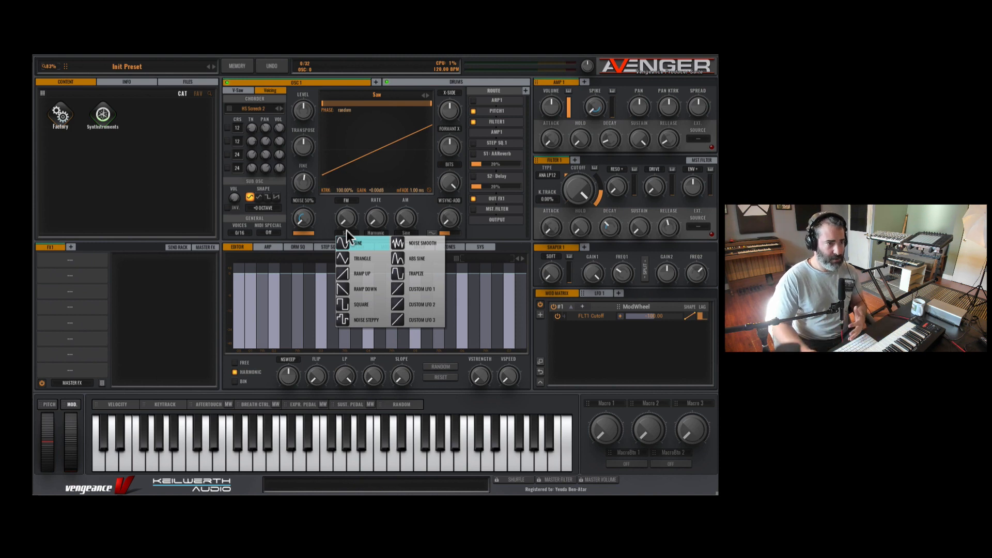
click(346, 194)
Step: Audition OSC 1's FM/AM rate in the Octave and Oct-Major modes and set the rate mode to Free
mouse_move(379, 219)
mouse_down()
mouse_move(358, 224)
mouse_move(348, 203)
mouse_move(380, 213)
mouse_move(388, 158)
mouse_move(377, 229)
mouse_move(349, 199)
mouse_move(389, 177)
mouse_move(387, 224)
mouse_up()
click(377, 233)
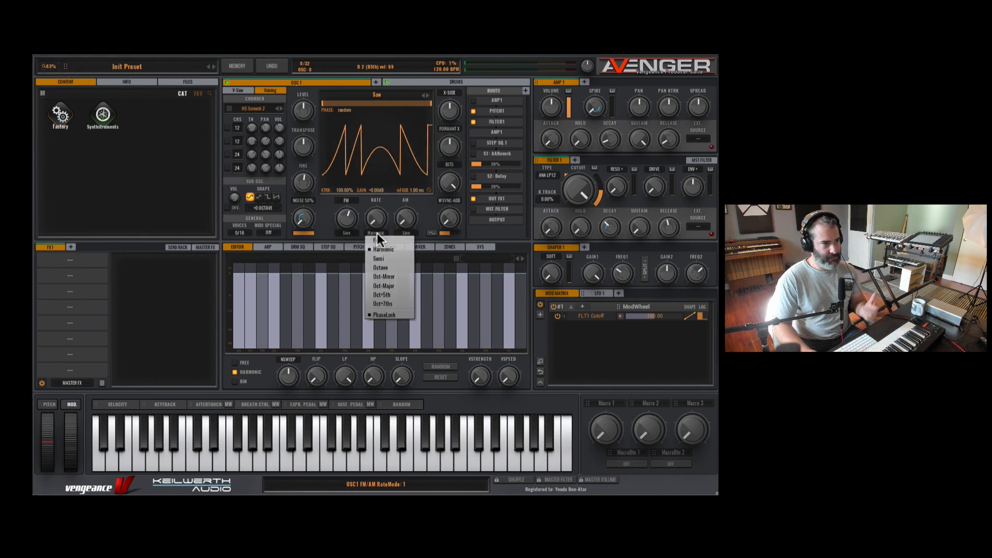
click(383, 258)
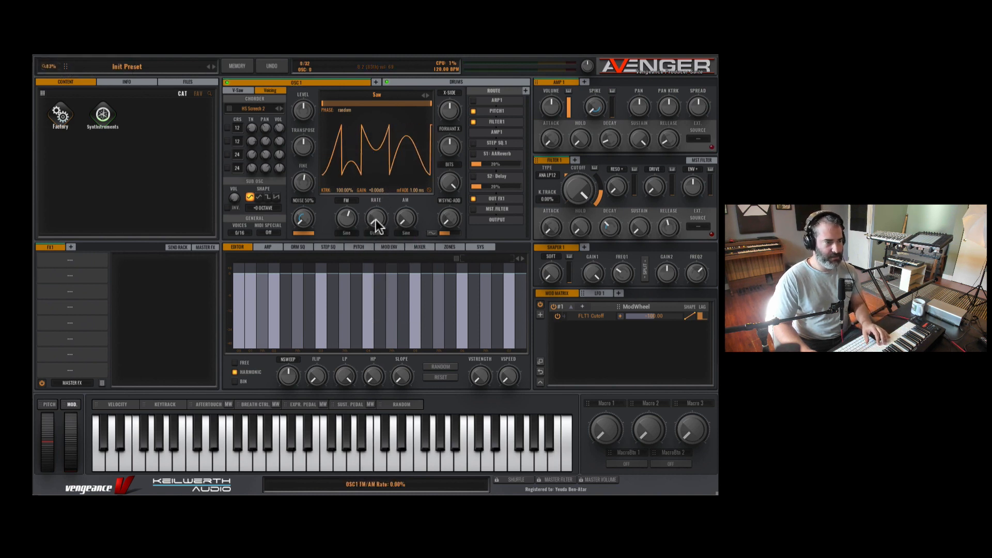
mouse_move(376, 219)
mouse_down()
mouse_move(395, 138)
mouse_move(378, 224)
mouse_up()
click(376, 232)
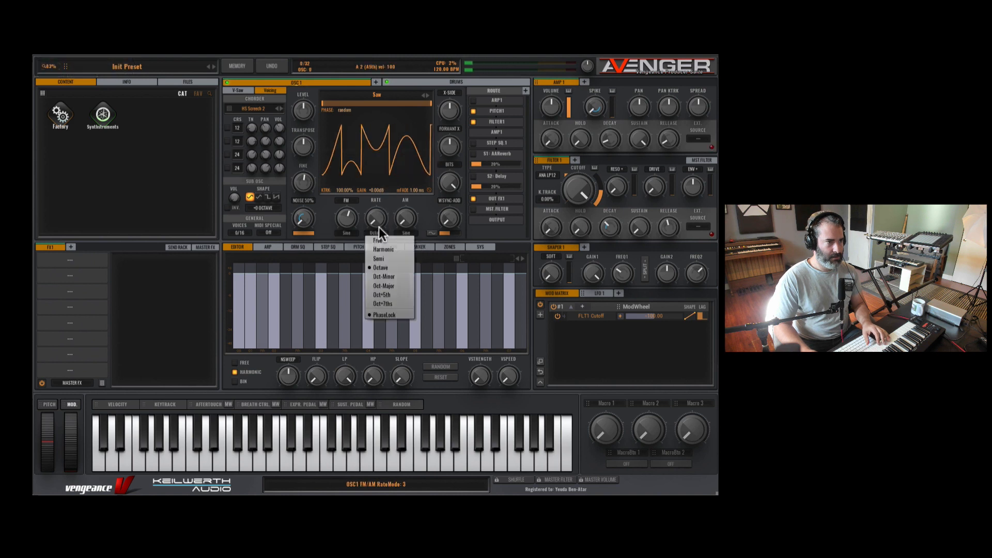
click(389, 286)
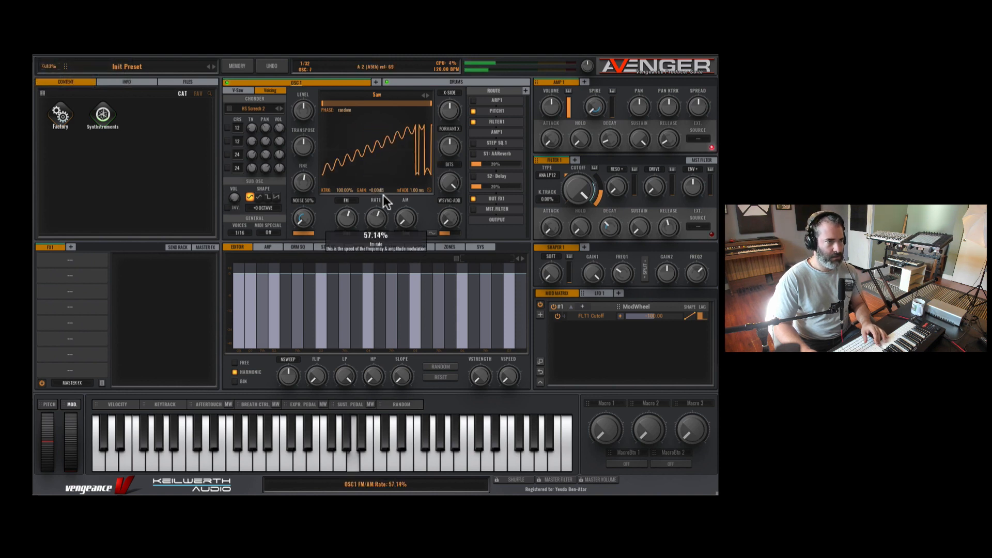
click(374, 235)
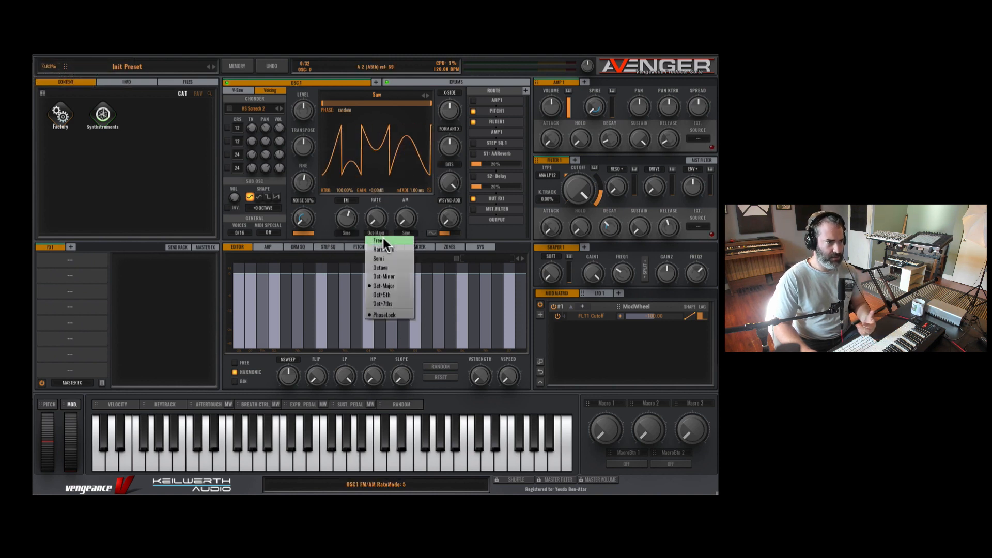
click(383, 240)
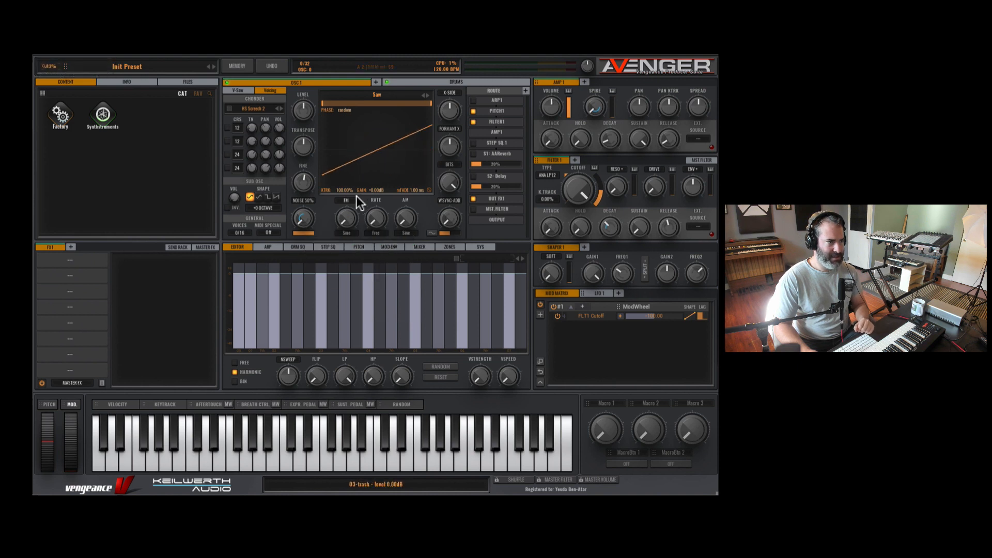
Step: Try OSC 1's amplitude modulation with the Ramp Up shape, and reset the AM amount to 0% and the shape to Sine
mouse_move(409, 214)
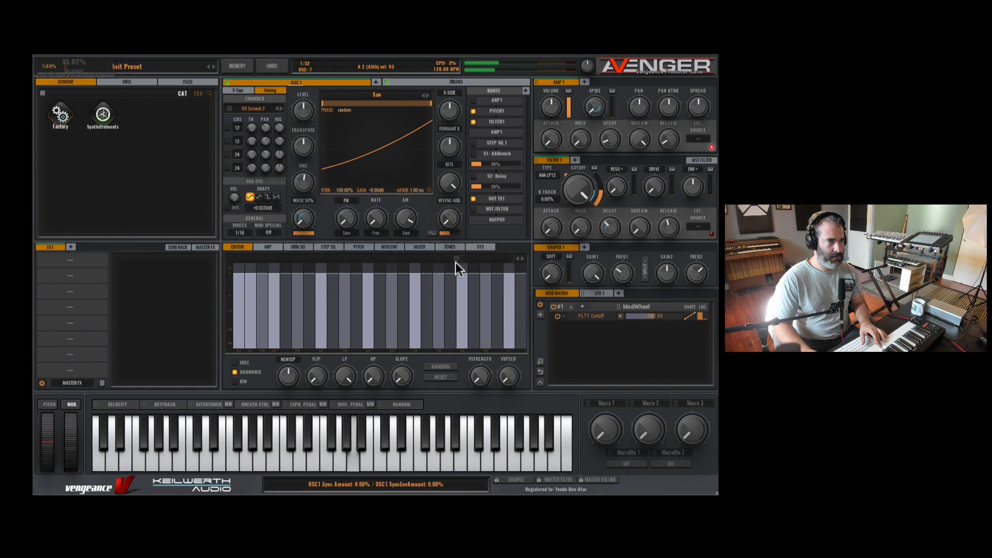
click(408, 233)
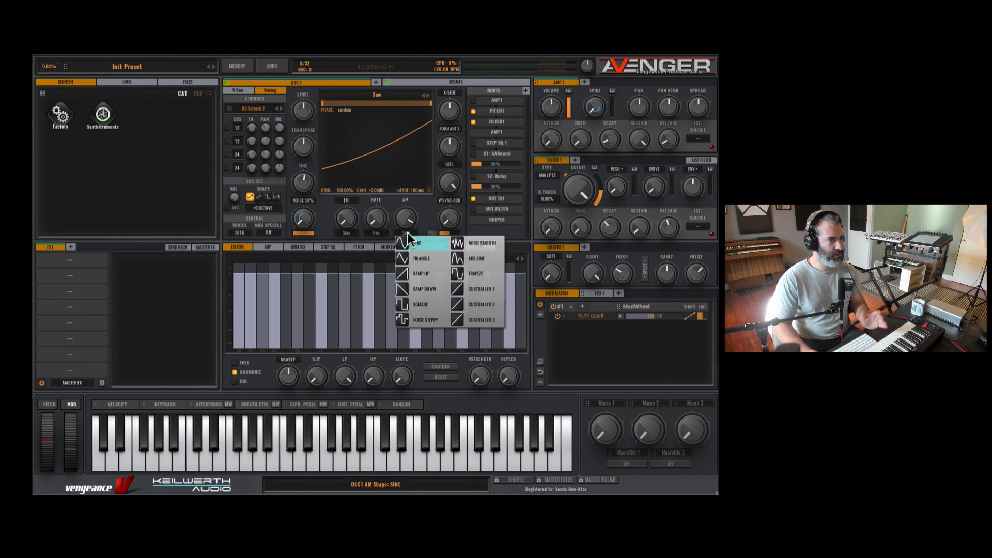
click(426, 262)
drag(402, 217, 405, 312)
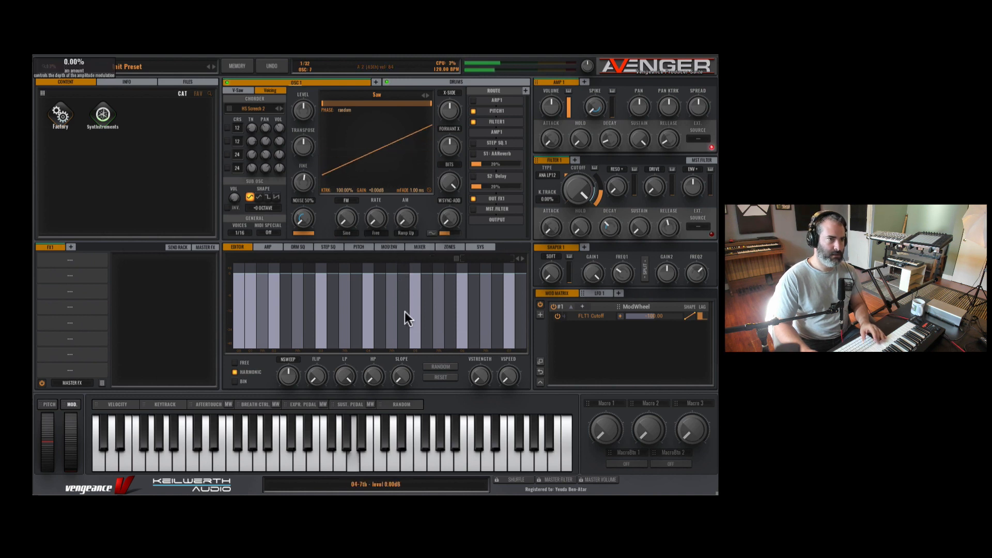
click(407, 232)
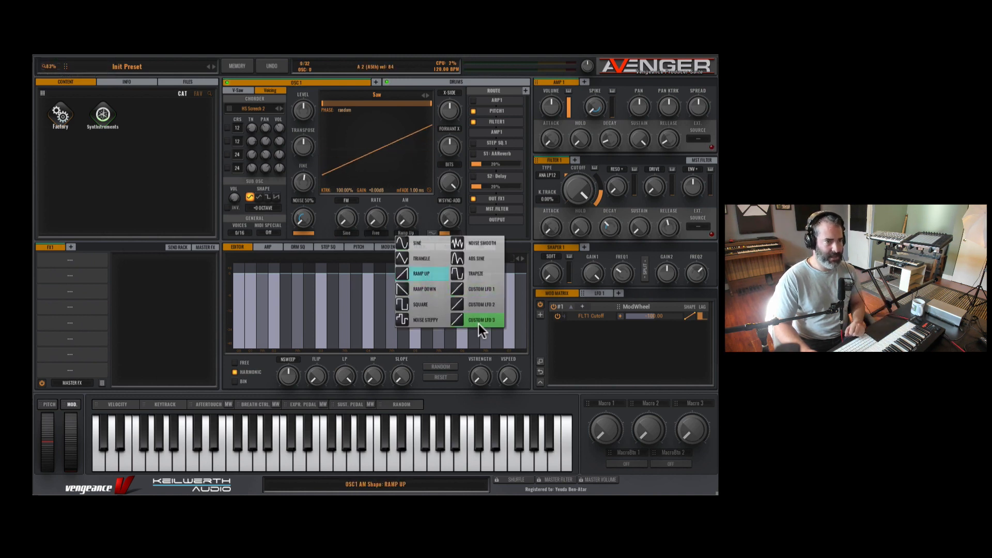
click(416, 243)
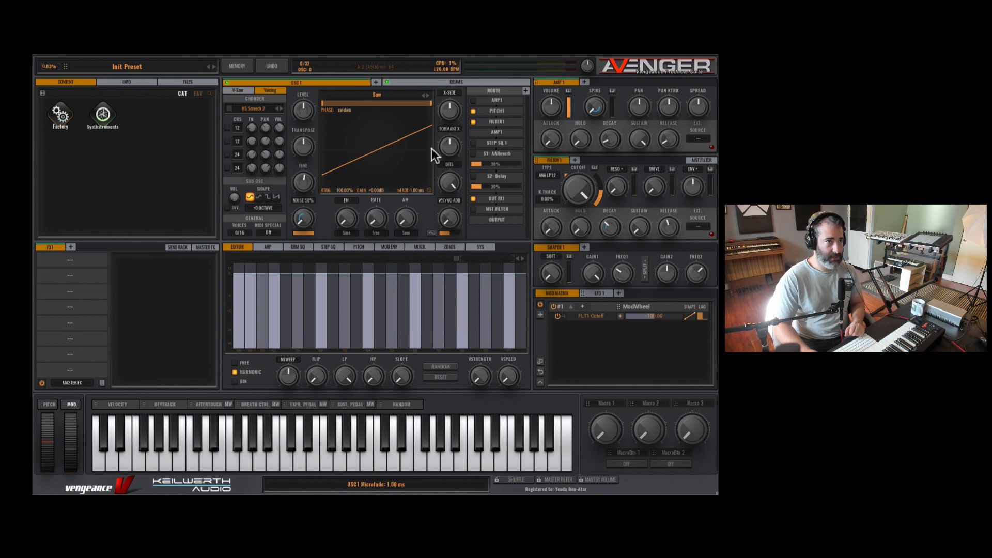
Step: Try OSC 1's X-Cite amount and switch its mode to X-Mid
mouse_move(448, 116)
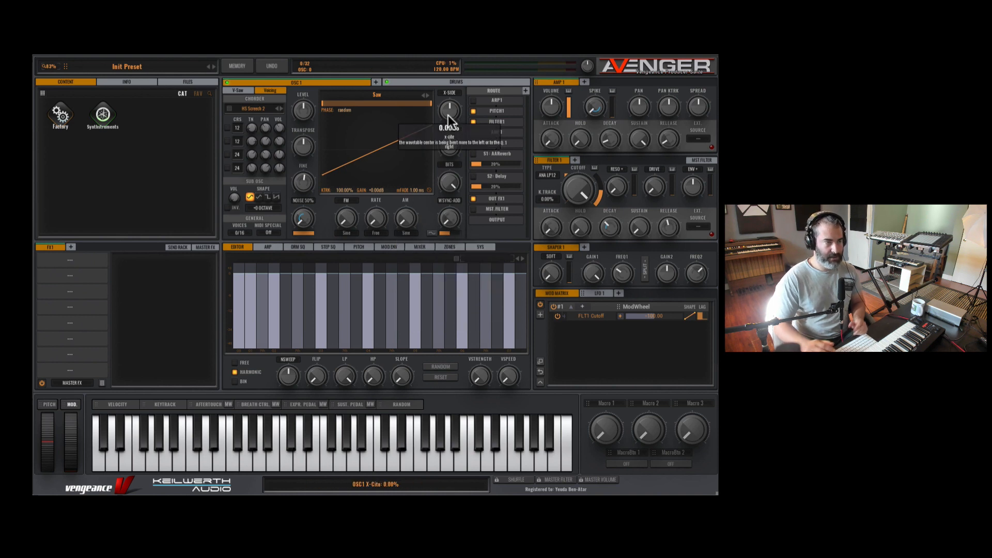
mouse_move(452, 111)
mouse_down()
mouse_move(459, 73)
mouse_move(449, 140)
mouse_move(453, 110)
mouse_move(436, 145)
mouse_move(445, 113)
mouse_up()
click(454, 92)
click(458, 109)
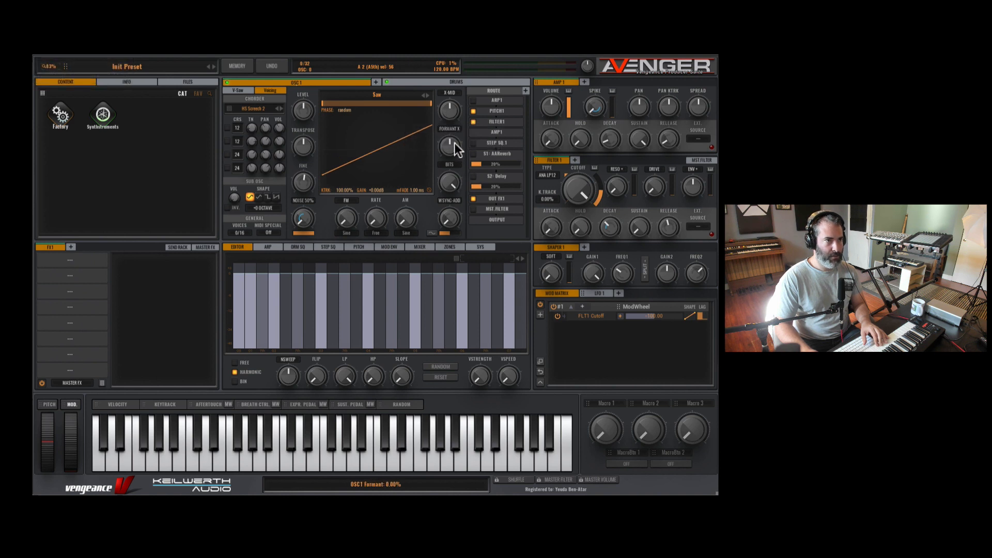
Step: Lower OSC 1's formant amount while auditioning the formant modes, and settle on Formant-Cut
click(452, 129)
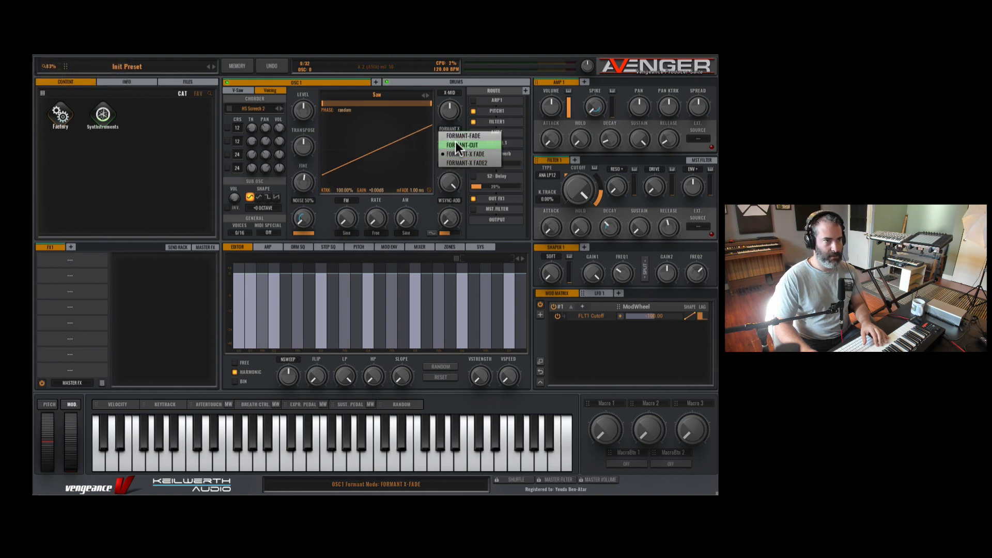
click(456, 146)
drag(452, 147, 451, 155)
click(448, 128)
click(453, 136)
click(449, 129)
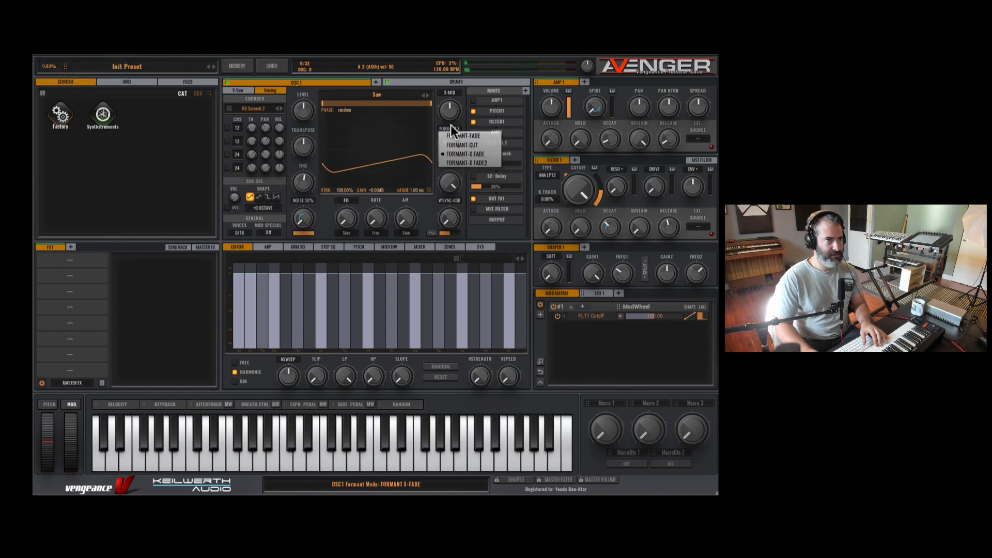
click(456, 145)
Step: Sweep OSC 1's crusher amount and switch the crusher mode from Bits to Both
mouse_move(448, 182)
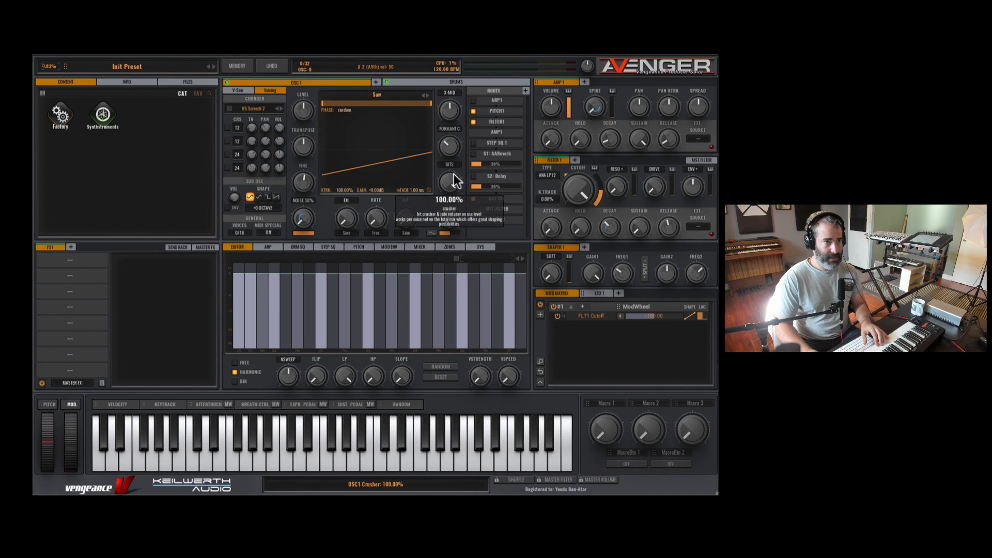
drag(448, 182, 445, 148)
click(449, 162)
click(456, 189)
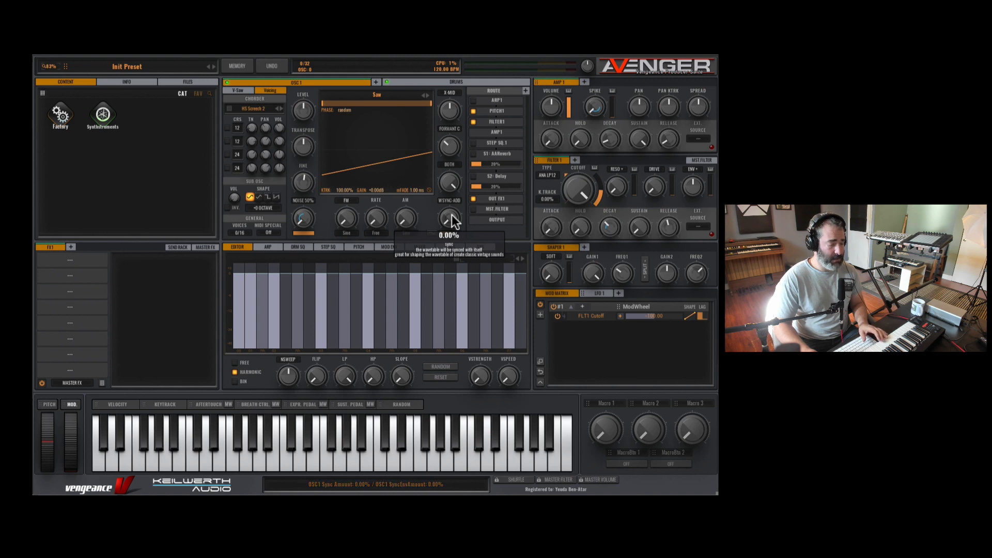
Step: Sweep OSC 1's sync amount while auditioning the Sync Pure and Windowed Sync Add modes
mouse_move(453, 221)
mouse_down()
mouse_move(458, 165)
mouse_move(450, 220)
mouse_up()
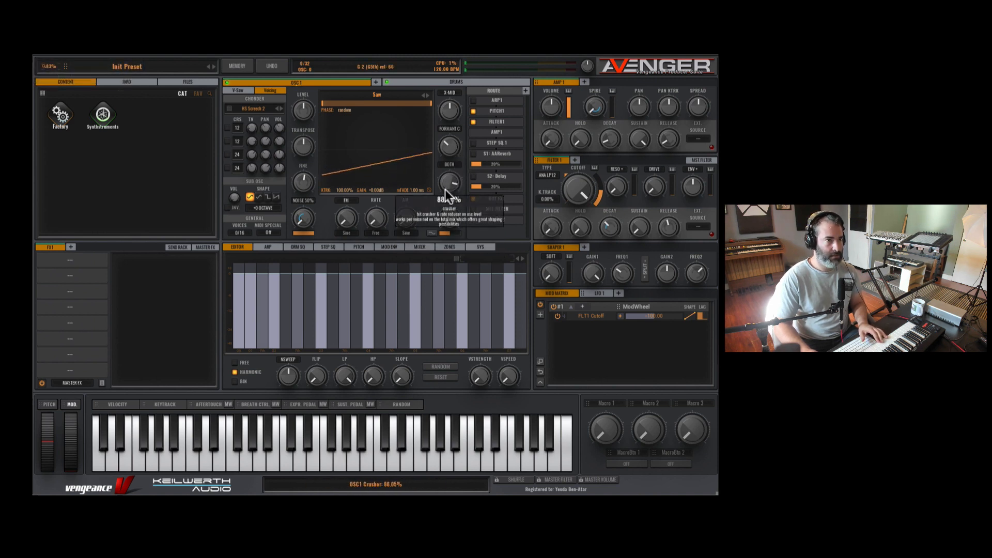
click(449, 200)
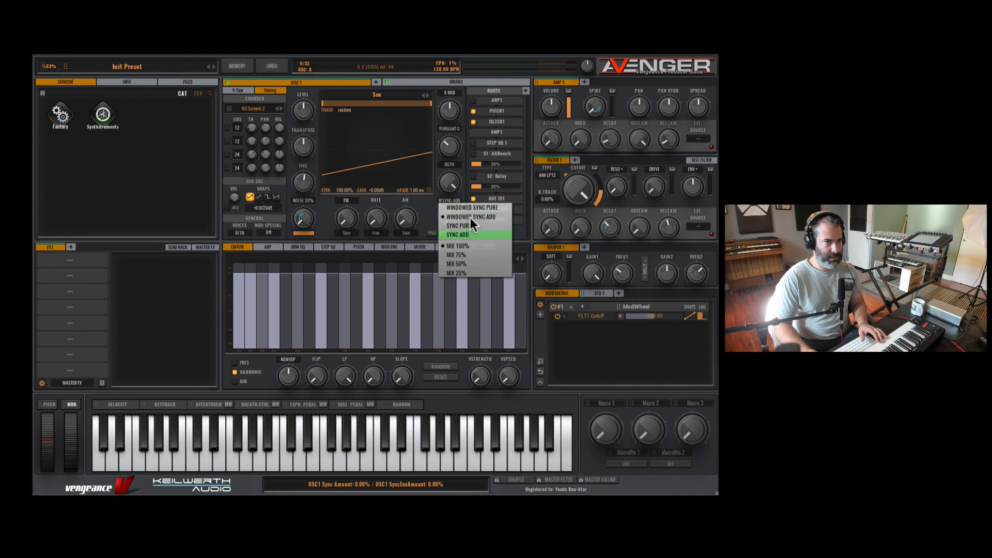
click(470, 225)
drag(450, 218, 457, 237)
click(449, 201)
click(456, 214)
Step: Set OSC 1's sync mode to Windowed Sync Pure and try the sync envelope length and amount
click(454, 202)
click(455, 207)
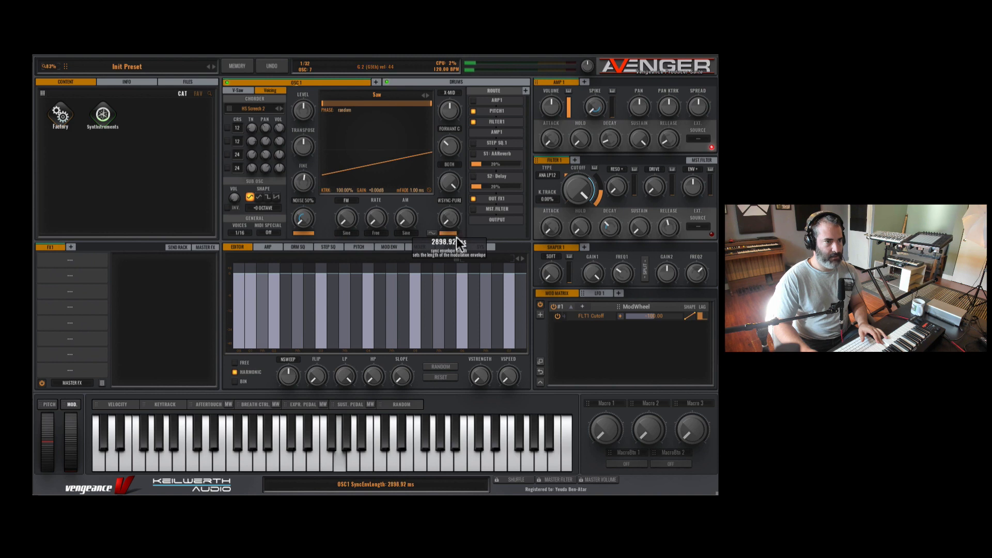
drag(447, 274, 442, 277)
mouse_move(449, 219)
mouse_down()
mouse_move(447, 192)
mouse_move(440, 254)
mouse_move(451, 222)
mouse_up()
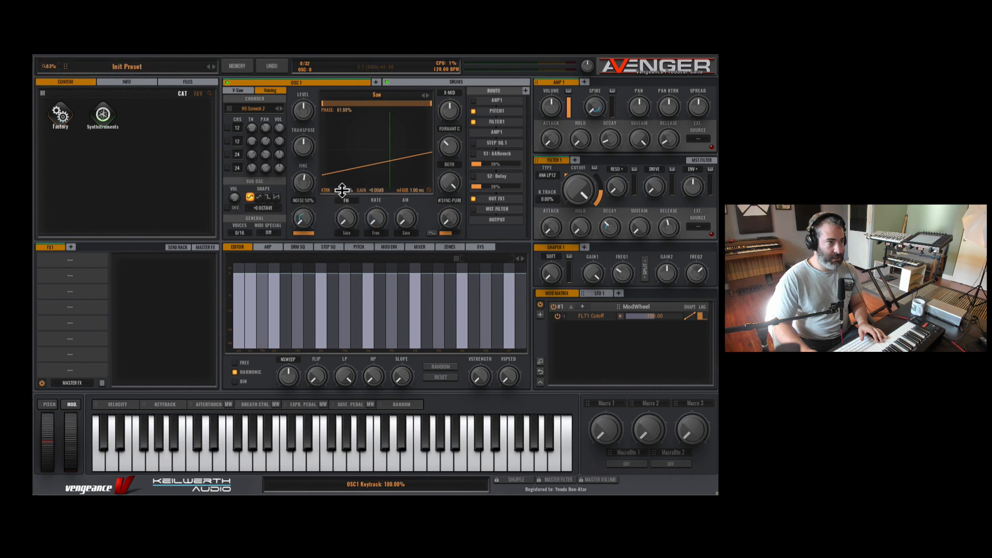
Step: Try OSC 1's keytrack at 0% and restore it to 100%
mouse_move(347, 186)
mouse_down()
mouse_move(336, 304)
mouse_move(346, 189)
mouse_up()
text(0)
key(Return)
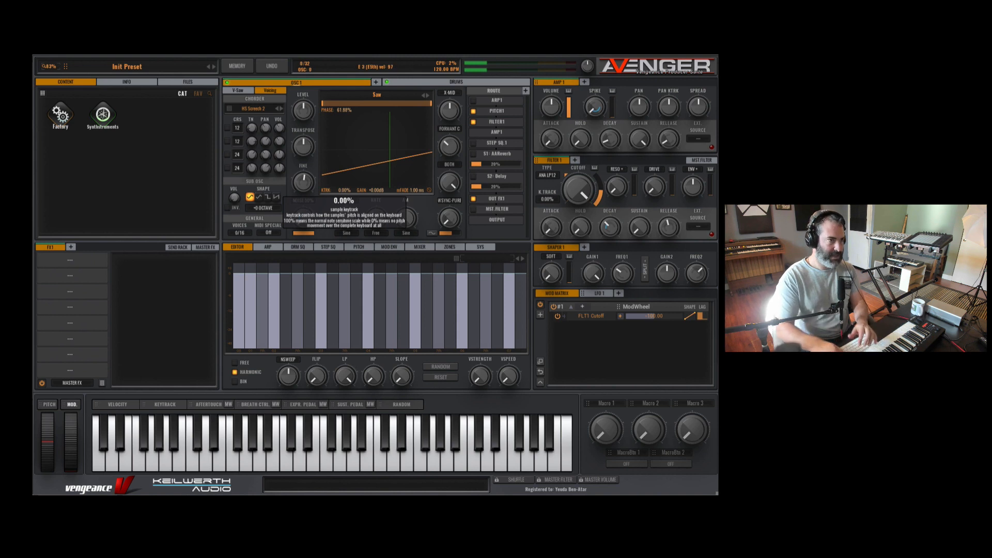
double_click(344, 190)
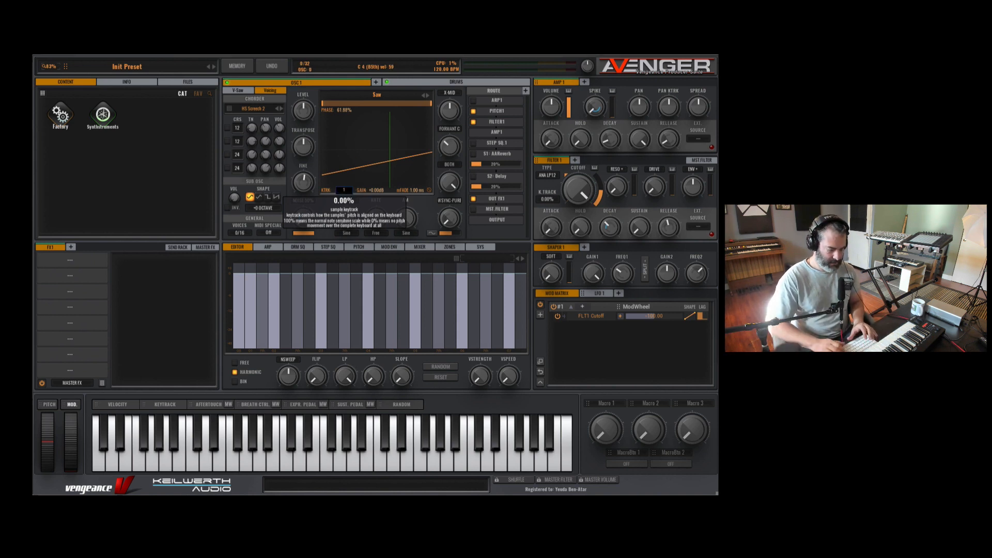
text(1)
key(Return)
Step: Boost OSC 1's gain to about 18.23 dB and reset it to 0 dB
drag(377, 189, 377, 174)
double_click(378, 189)
text(00.00)
key(Return)
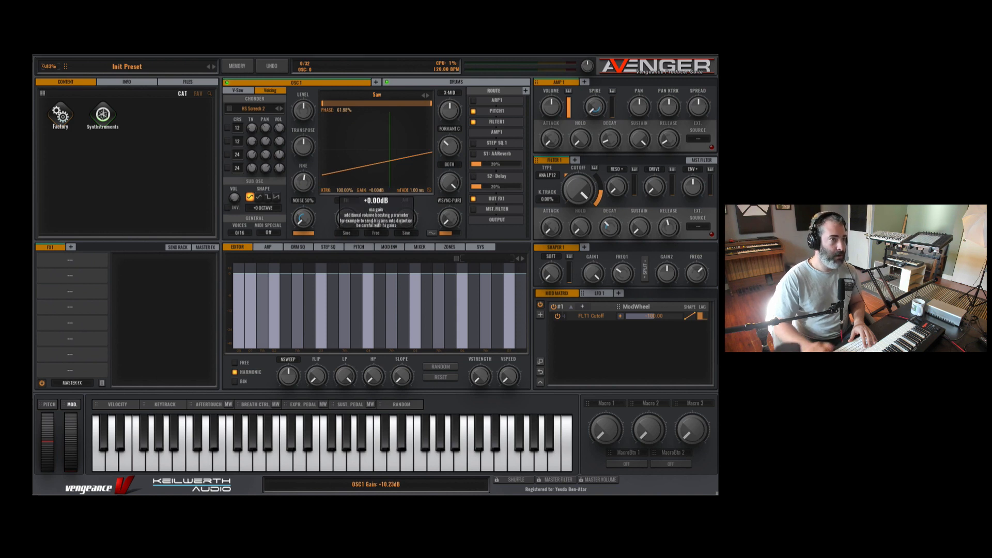
Step: Try OSC 1's microfade up to about 5.71 ms and set it to 0 ms
drag(419, 188, 428, 128)
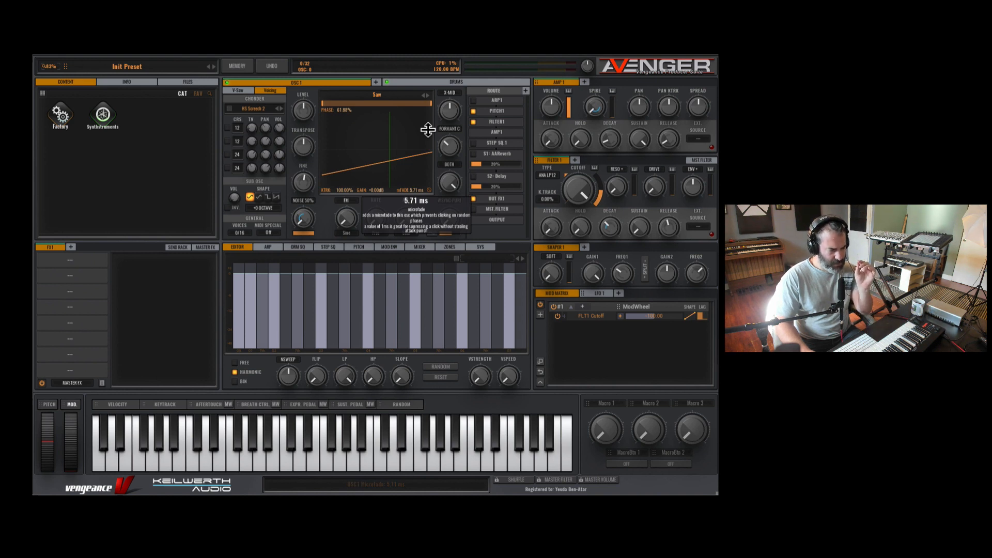
drag(428, 127, 416, 189)
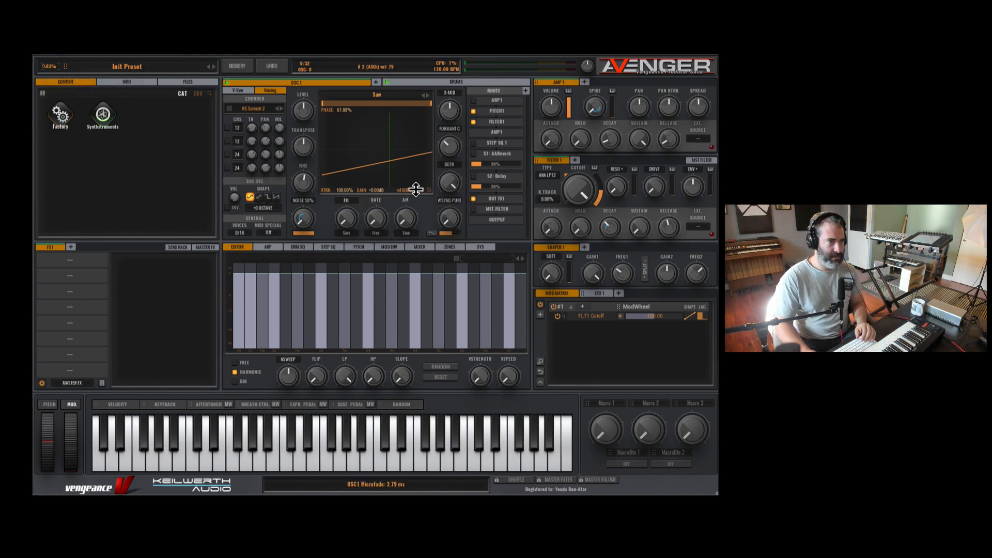
double_click(416, 189)
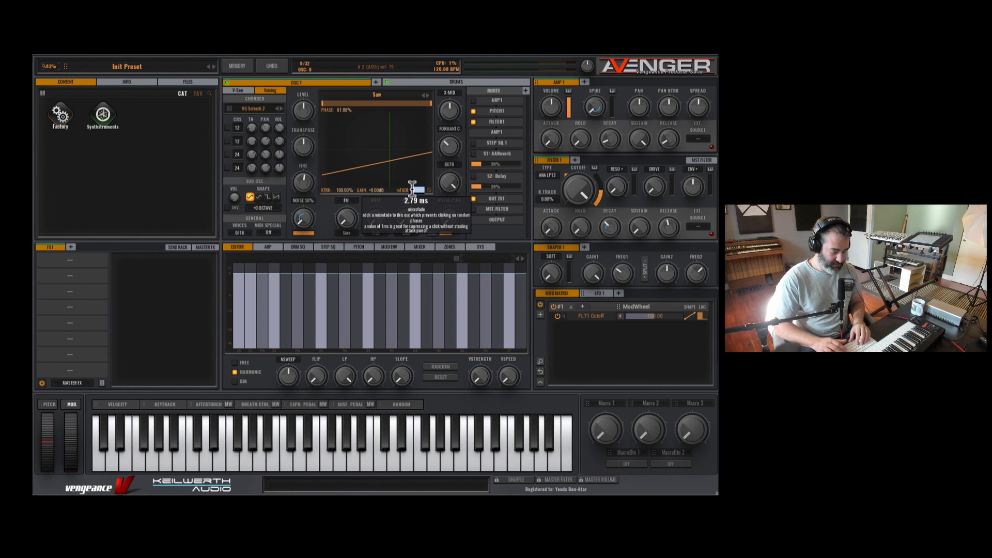
text(0)
key(Return)
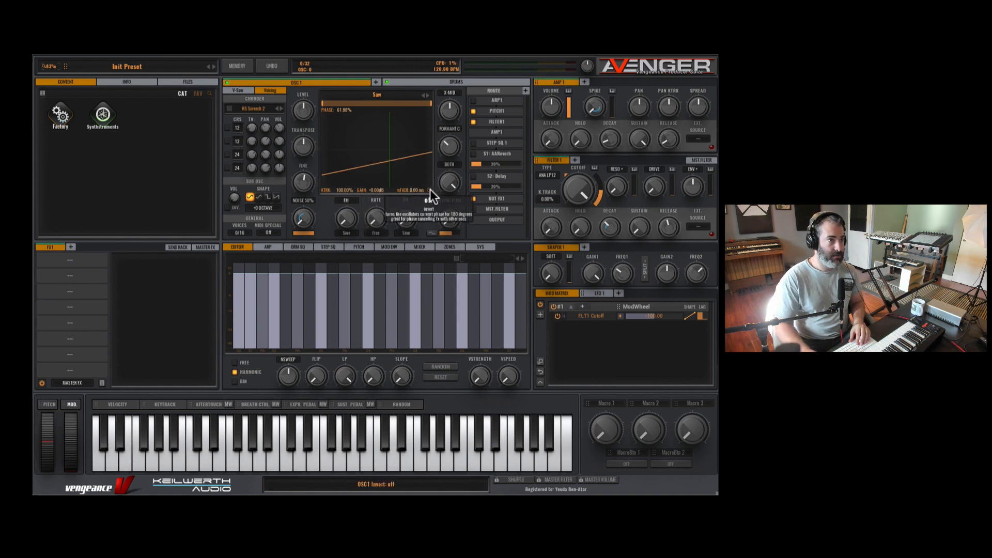
Step: Audition OSC 1's V-Saw with random phase and a fixed start phase of about 29.89%, ending with the phase set to random
drag(343, 111, 329, 197)
click(239, 90)
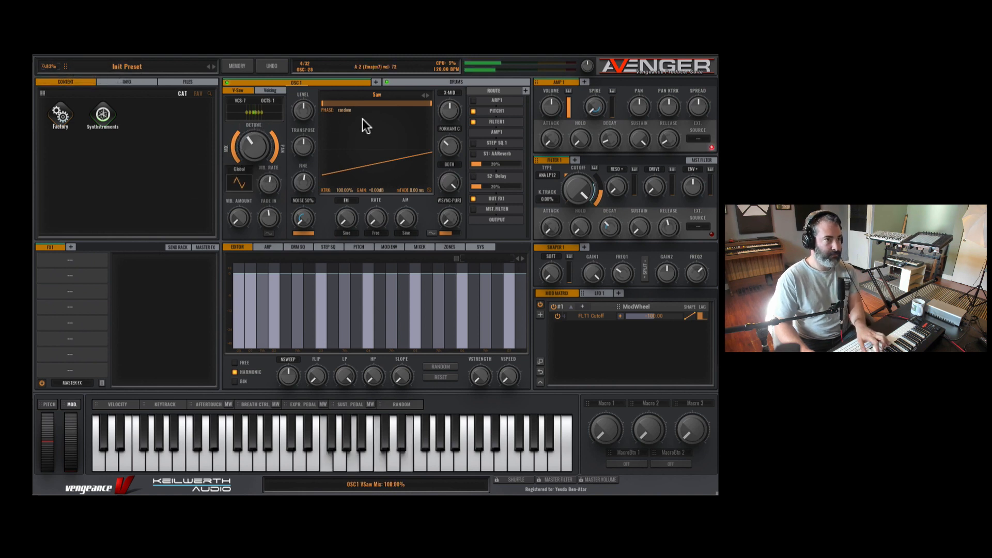
drag(348, 106, 355, 74)
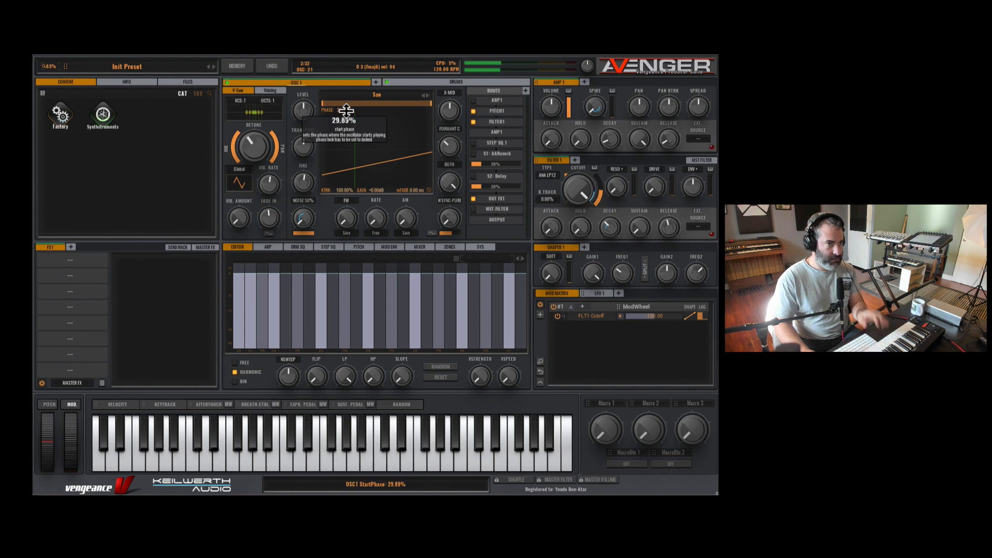
drag(345, 110, 342, 170)
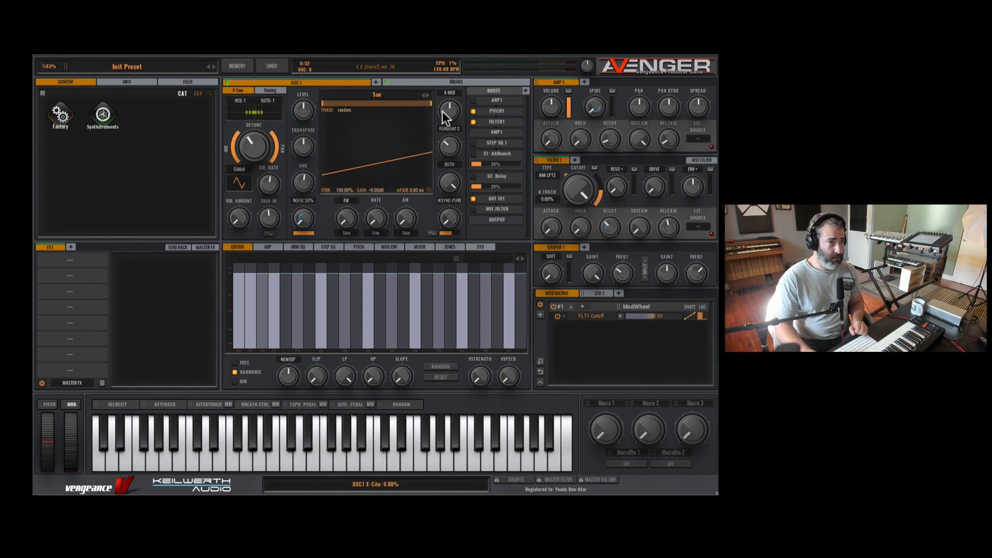
Step: Browse the Factory Complex shapes for OSC 1 and audition Dubkiller 1 and Dubkiller 3
click(383, 95)
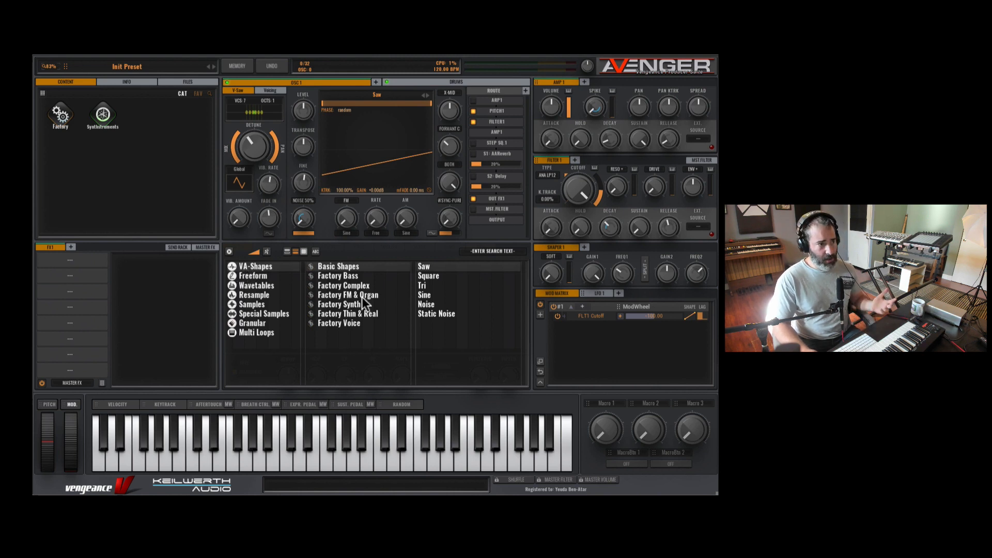
click(355, 285)
scroll(488, 302, down, 3)
scroll(466, 310, down, 5)
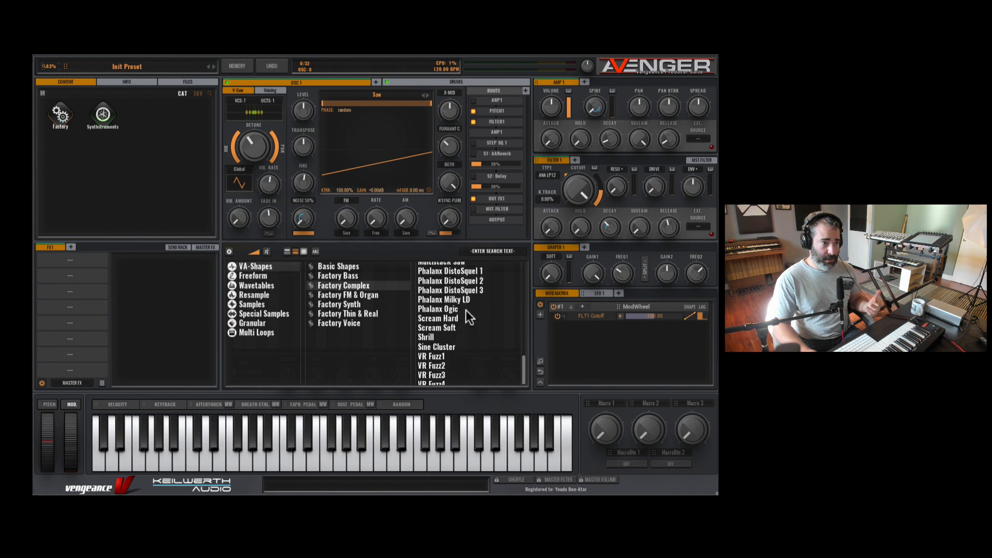
scroll(466, 309, up, 10)
click(426, 350)
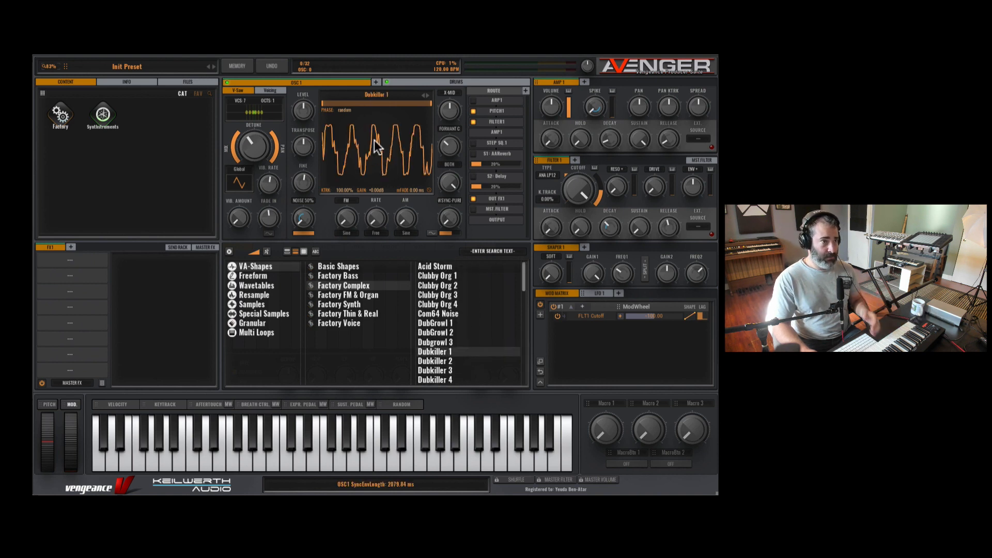
click(444, 371)
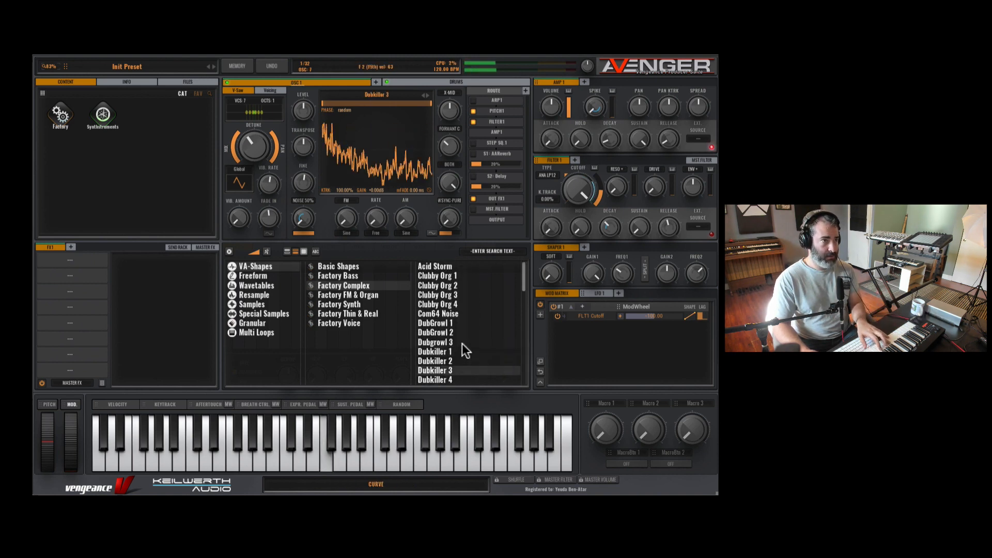
Step: Audition the shapes at the end of the Factory Complex list, finishing on VR Fuzz3
scroll(460, 341, down, 5)
scroll(458, 319, down, 2)
click(456, 324)
click(451, 346)
click(449, 363)
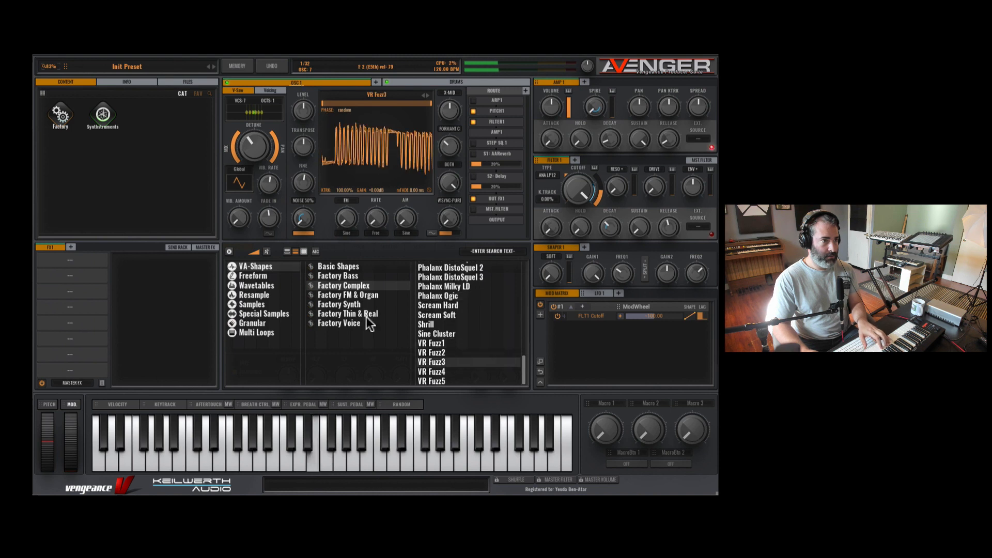
Step: Audition several shapes from the Factory Thin & Real category, ending on Blast1
click(366, 316)
click(465, 296)
click(462, 324)
click(459, 342)
click(455, 361)
click(434, 285)
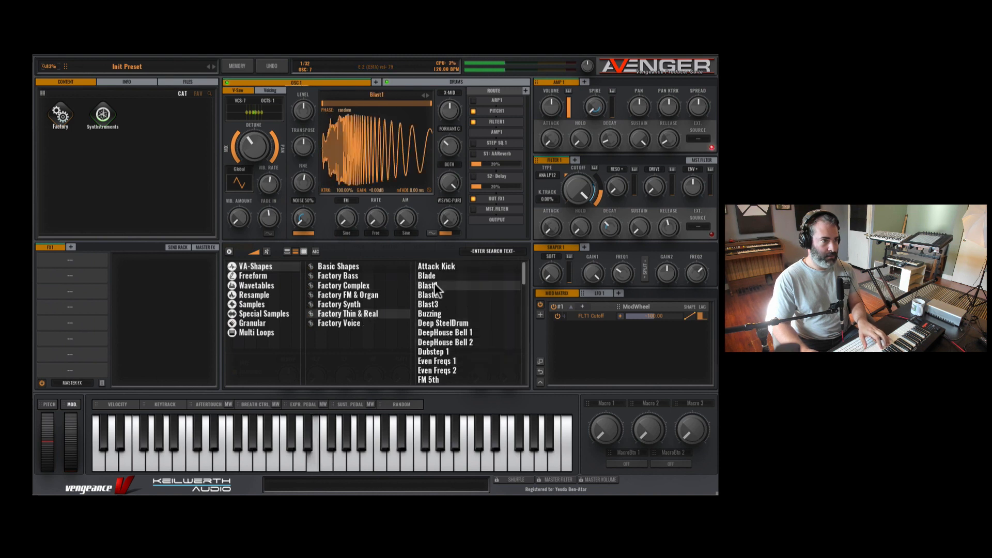
Step: Load the Impulse Sine shape from the Factory Freeform category into OSC 1 and show it in the editor
click(370, 286)
click(271, 277)
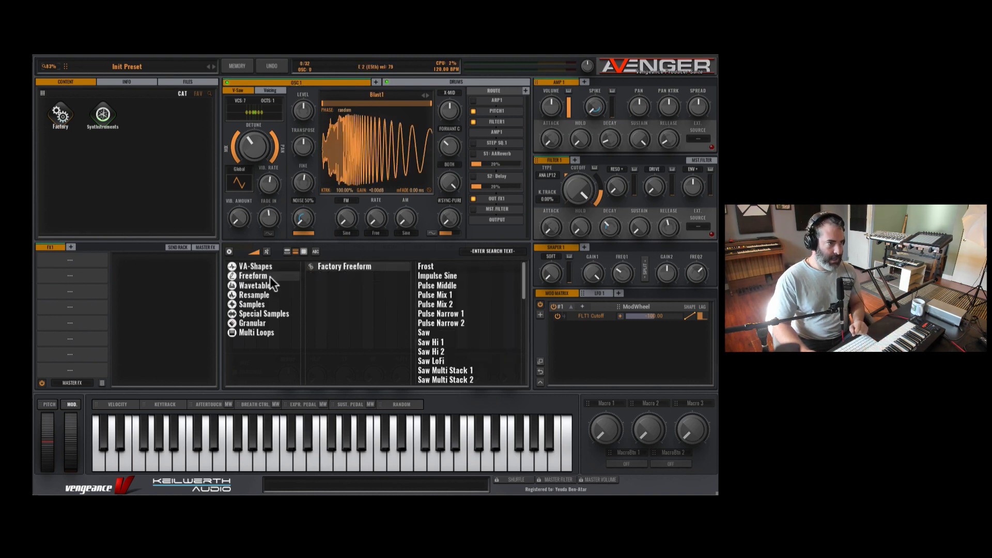
click(446, 275)
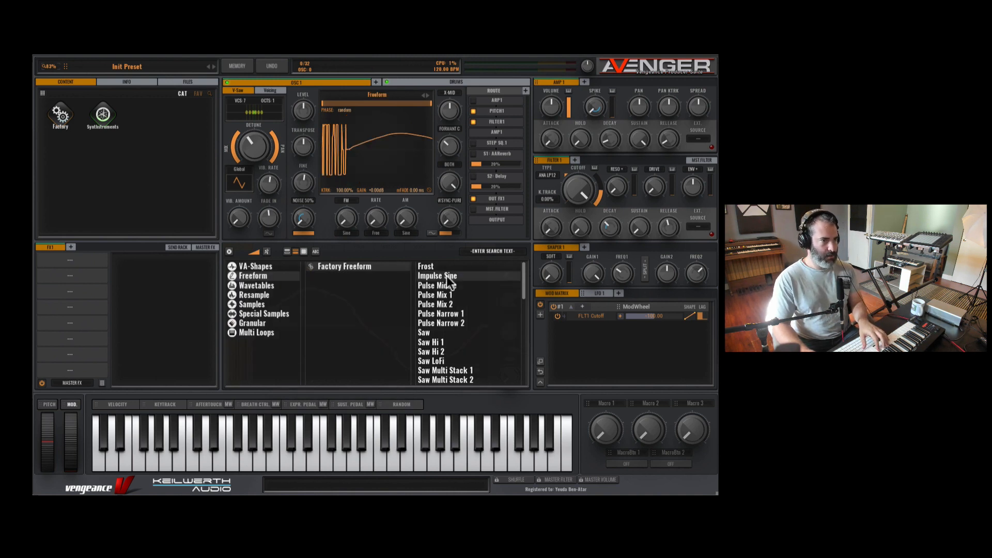
click(229, 252)
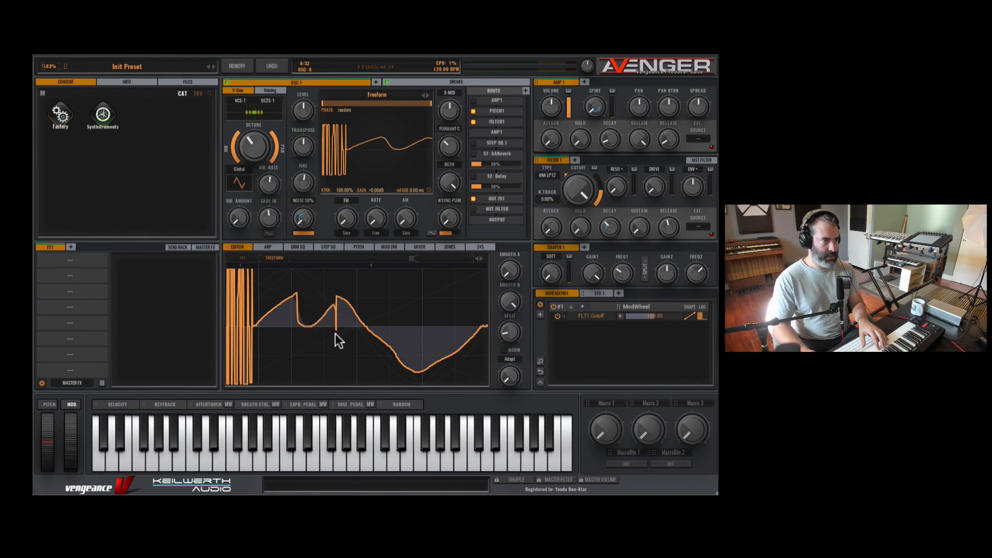
Step: Redraw the Impulse Sine waveform freehand across its width and compare its FFT and freeform views
drag(335, 333, 449, 300)
mouse_move(236, 288)
mouse_down()
mouse_move(238, 299)
mouse_move(255, 297)
mouse_move(271, 377)
mouse_move(288, 296)
mouse_move(330, 312)
mouse_move(498, 296)
mouse_up()
click(250, 260)
click(271, 247)
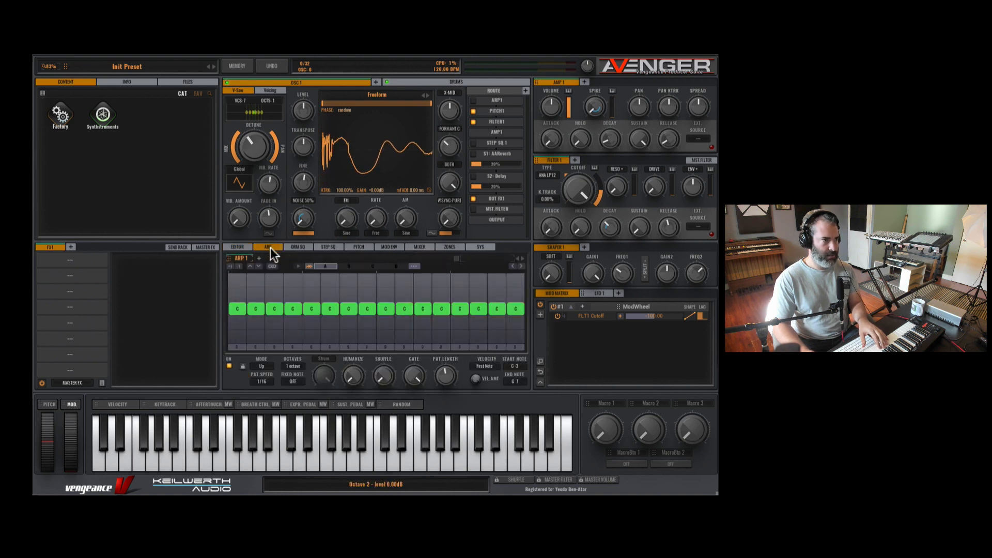
click(250, 247)
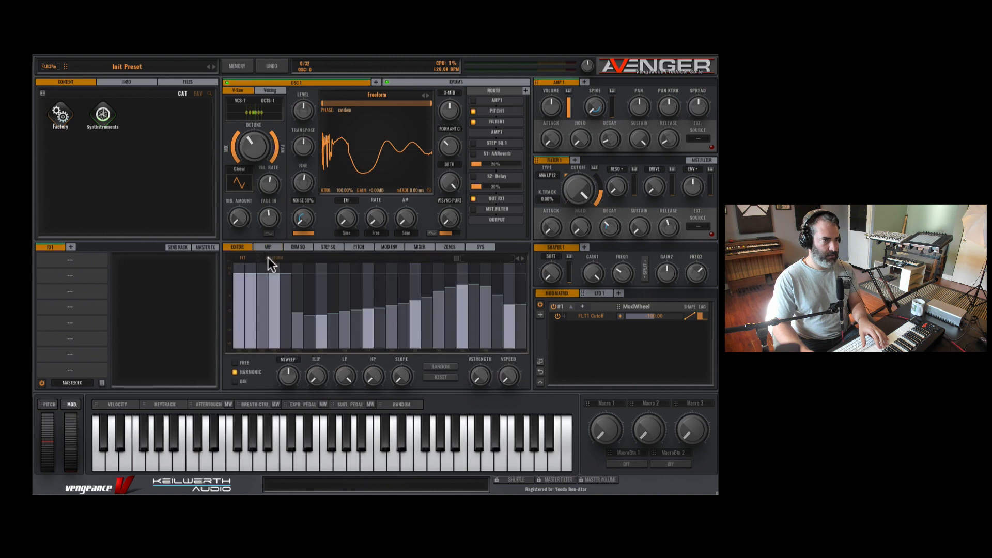
click(270, 258)
Step: Load the Pulse Mix 2 freeform preset and redraw its waveform freehand as a smooth wave
click(451, 257)
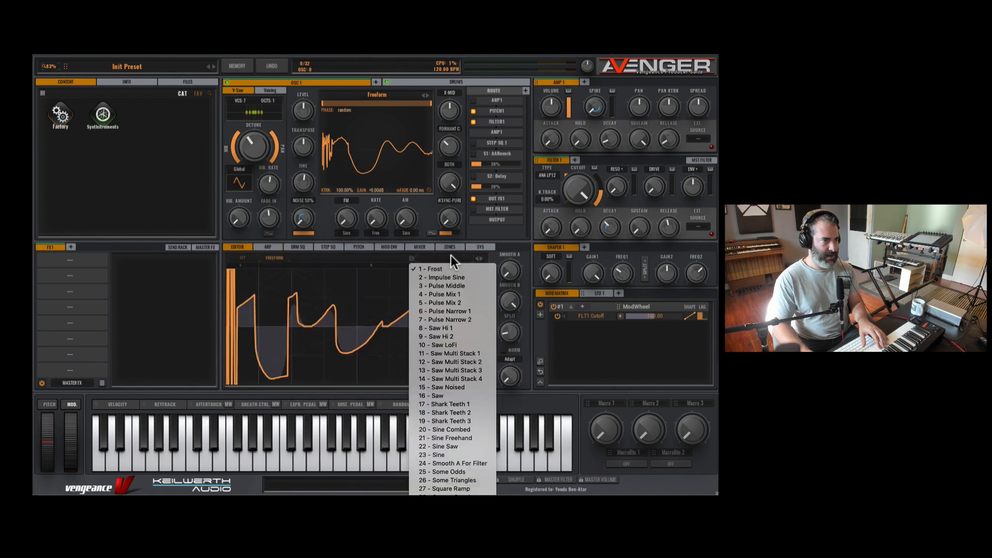
click(452, 303)
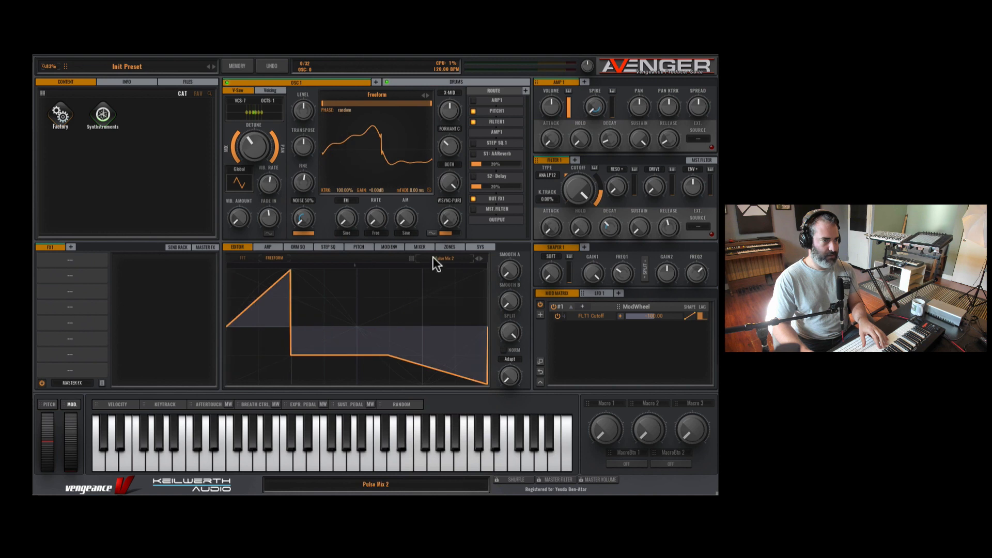
mouse_move(467, 286)
mouse_down()
mouse_move(481, 329)
mouse_move(276, 336)
mouse_move(494, 279)
mouse_up()
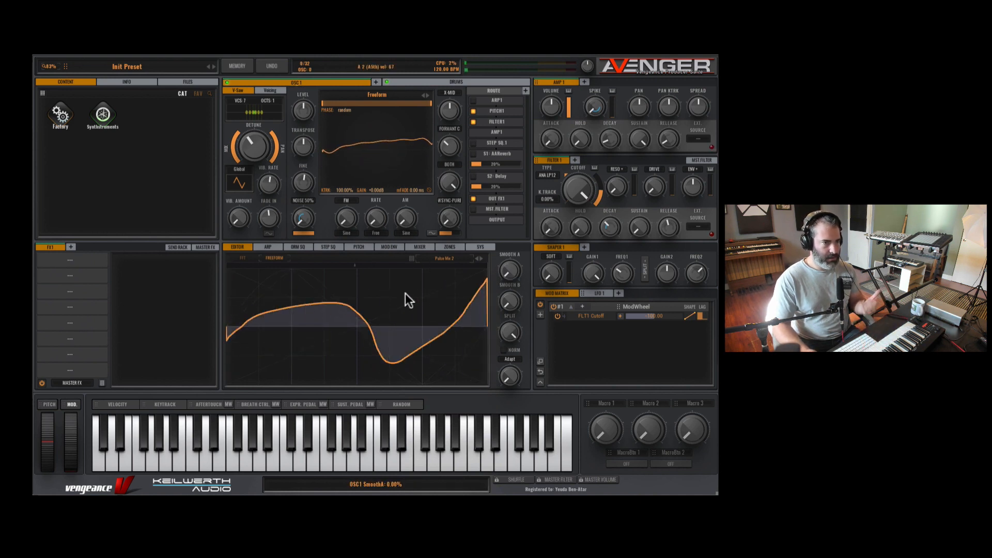
Step: Try the freeform's Smooth A control and lower its split setting
drag(511, 258, 522, 247)
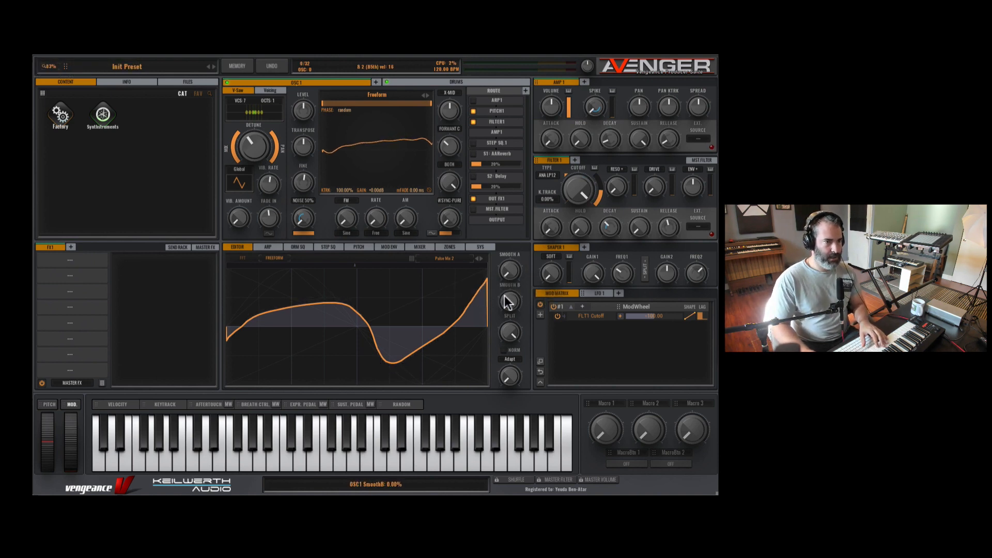
mouse_move(516, 326)
mouse_down()
mouse_move(510, 393)
mouse_move(532, 352)
mouse_move(508, 356)
mouse_move(507, 335)
mouse_move(501, 352)
mouse_move(516, 339)
mouse_move(512, 380)
mouse_move(507, 339)
mouse_move(501, 431)
mouse_up()
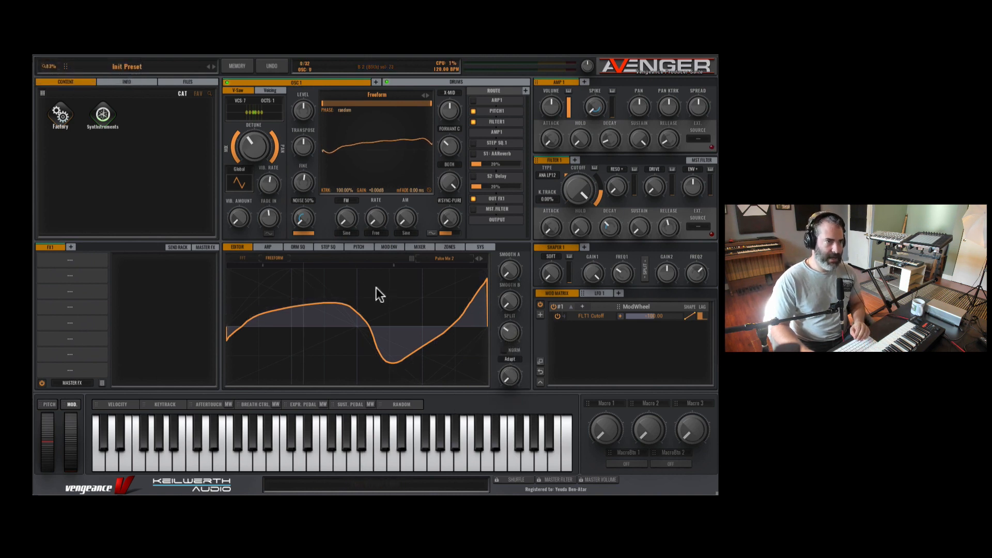
Step: Load the Cello Ens wavetable from the Wavetables Mixed Instr category into OSC 1
click(374, 97)
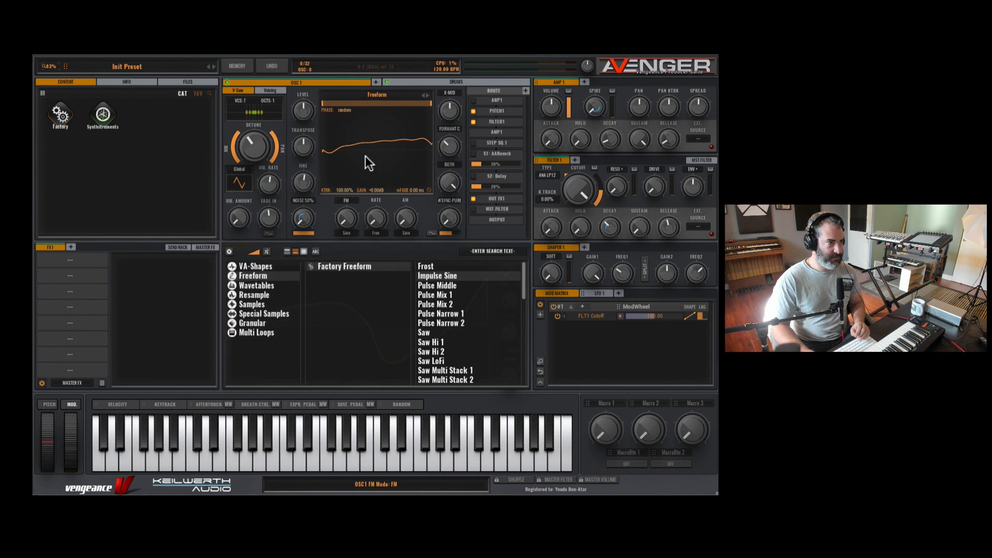
click(259, 287)
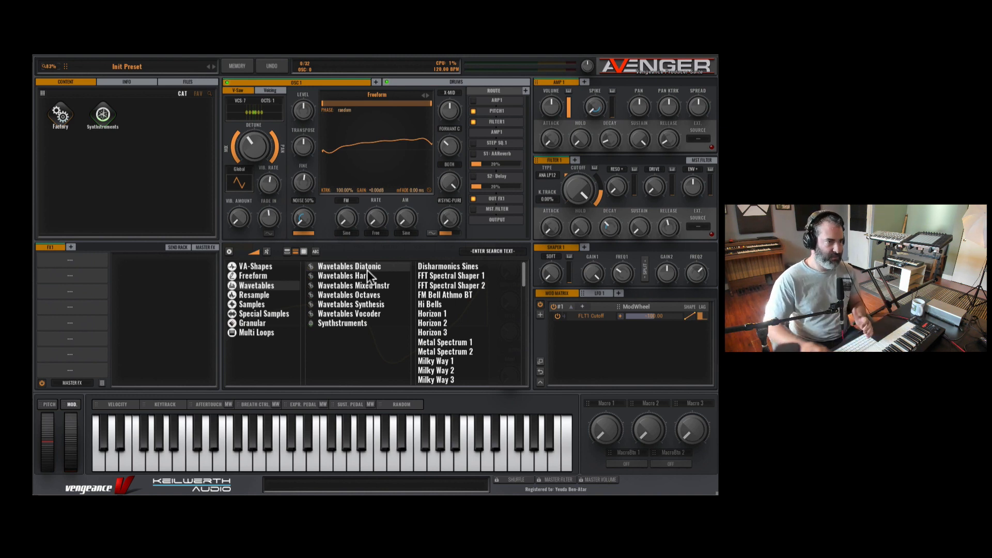
click(401, 293)
click(381, 287)
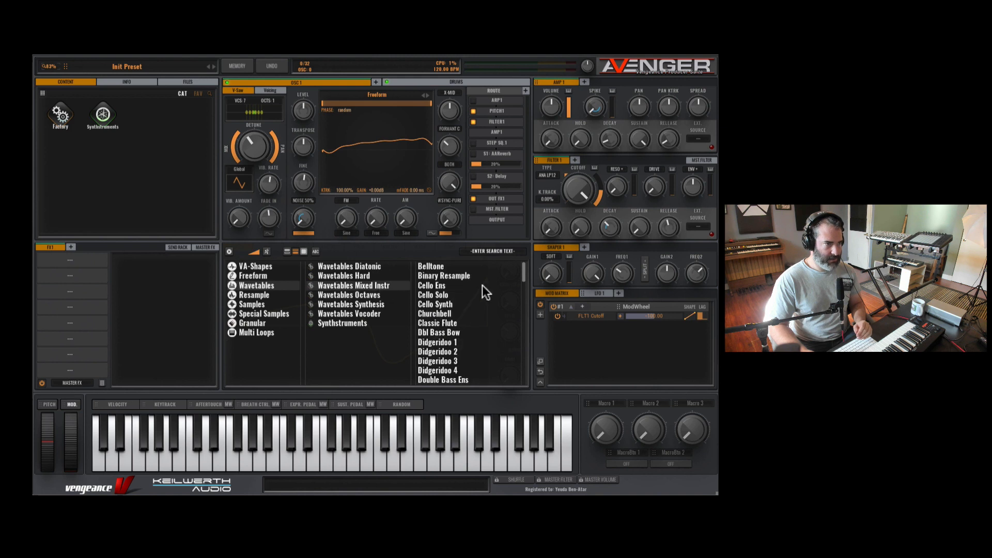
click(482, 286)
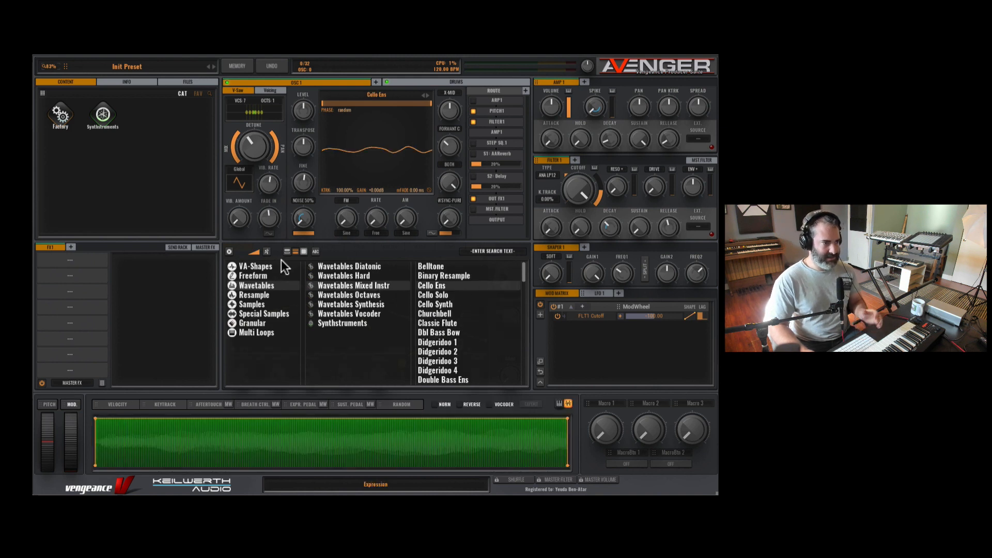
Step: Flatten the wavetable's index envelope in the editor and sweep the wavetable index up and back down
click(228, 252)
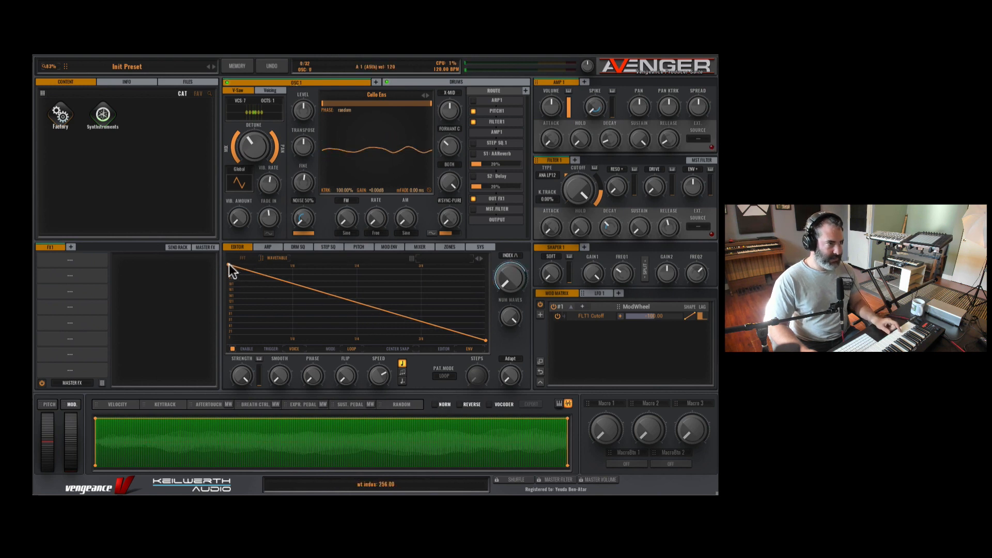
drag(228, 264, 228, 342)
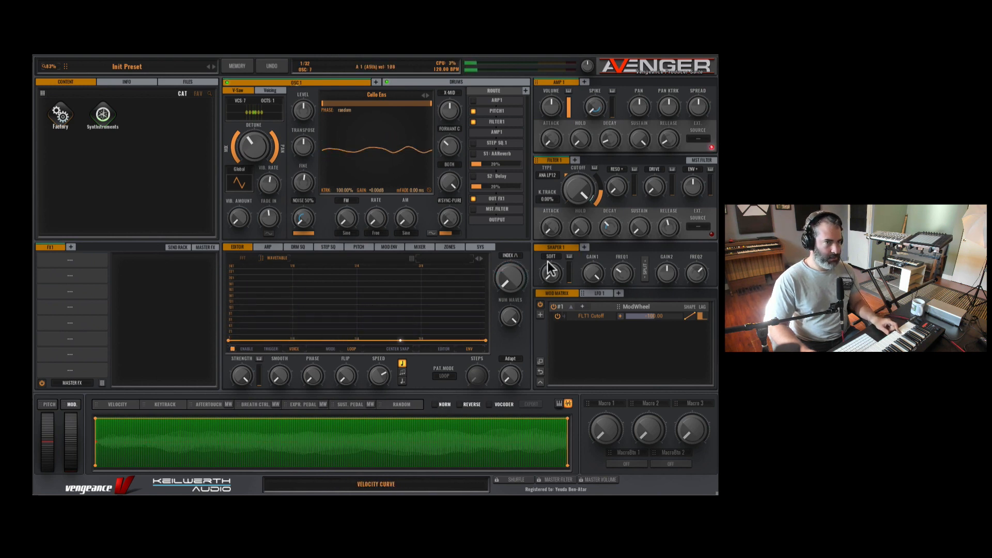
drag(504, 284, 521, 178)
drag(521, 175, 497, 327)
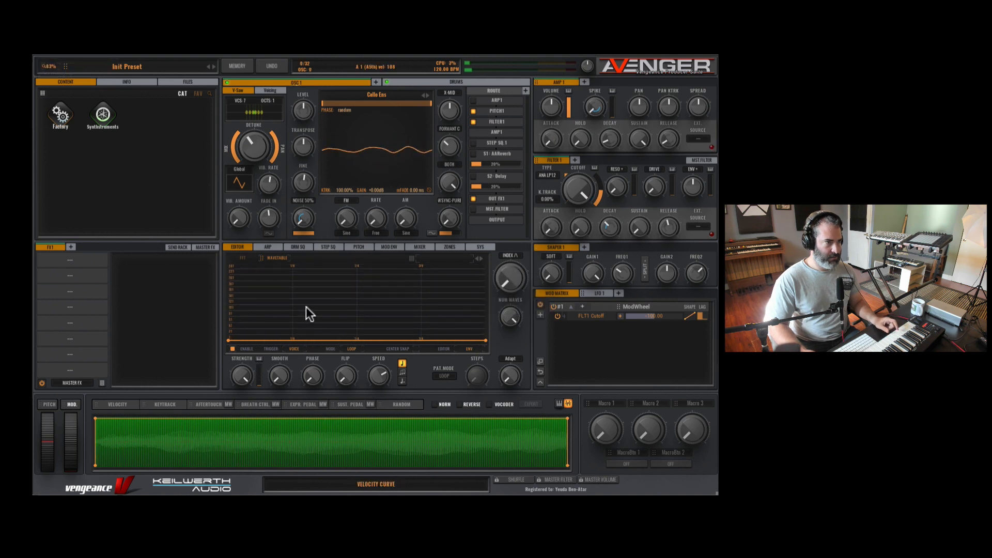
Step: Load the Complex Pattern 3 preset for the wavetable index envelope
click(433, 259)
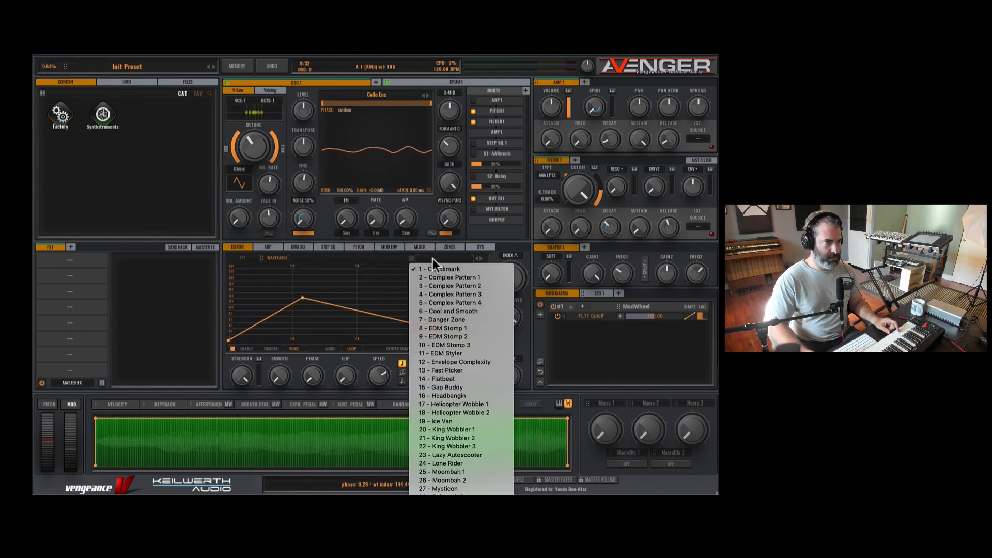
click(458, 294)
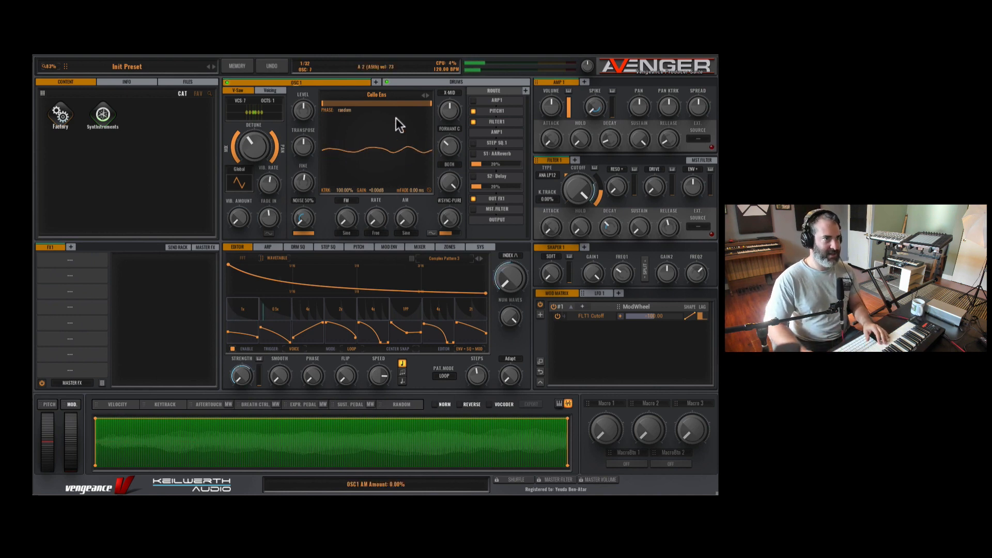
Step: Switch OSC 1's wavetable through Cello Solo to Cello Synth and set the index envelope preset to Complex Pattern 4
click(430, 94)
click(429, 94)
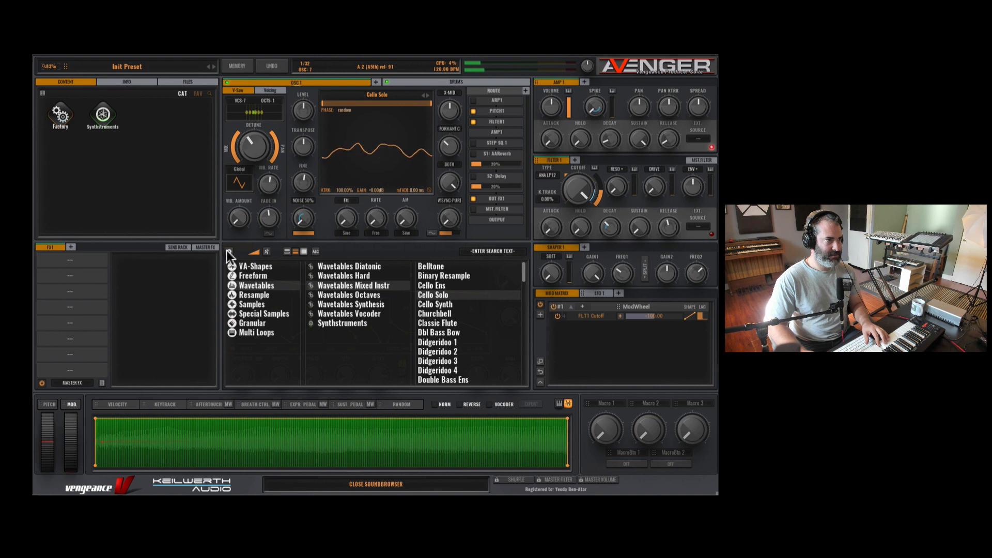
click(228, 251)
click(429, 95)
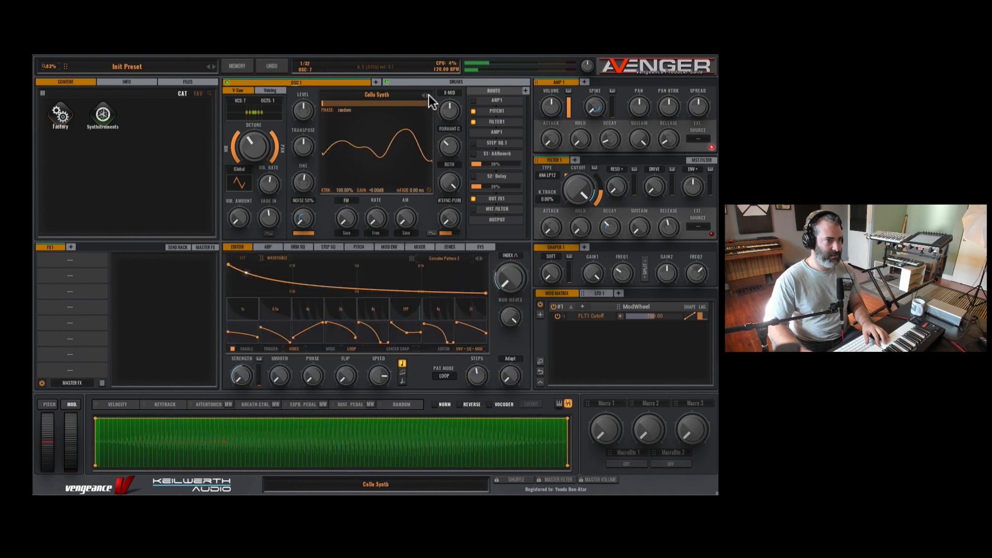
click(481, 258)
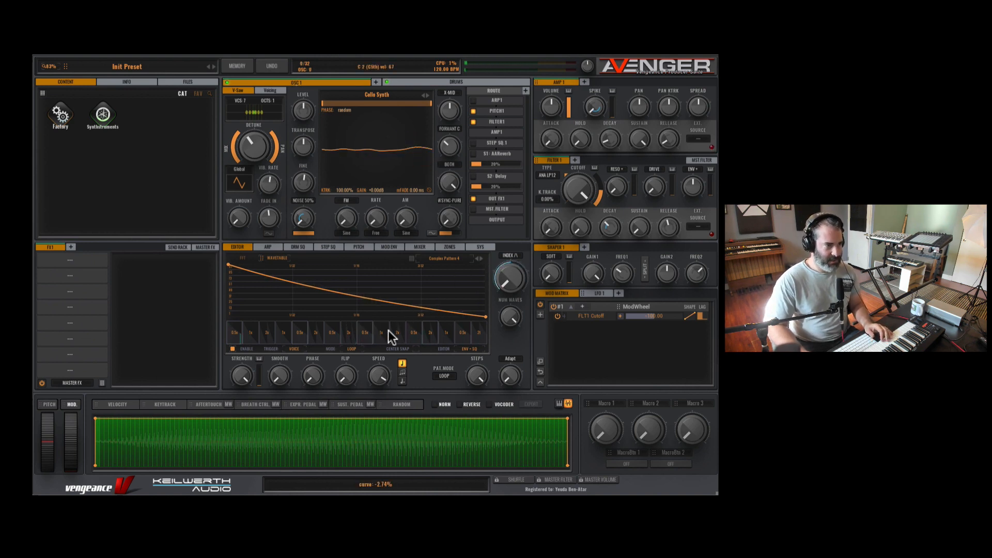
Step: Toggle the wavetable index envelope and set its editor view to ENV, then to ENV + SQ + MOD
click(231, 349)
click(231, 349)
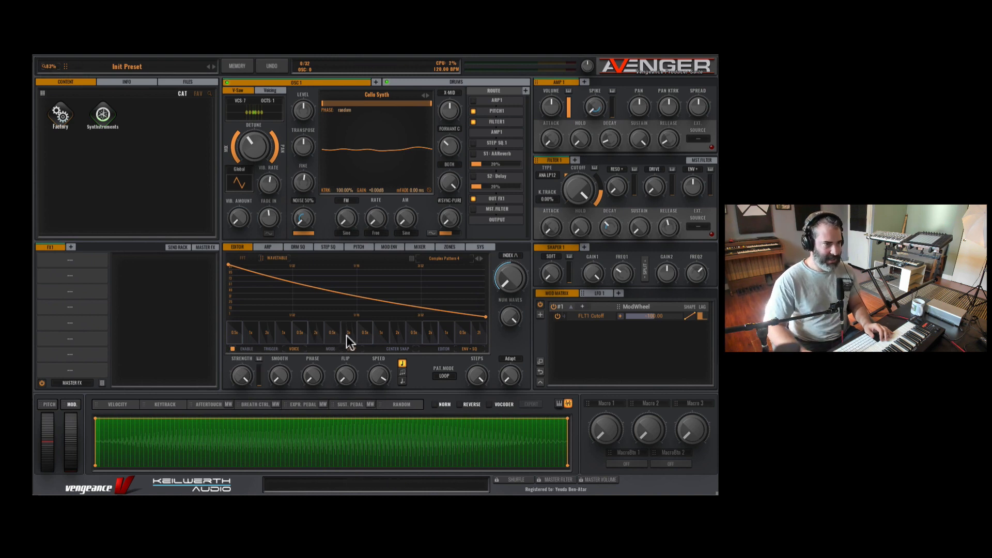
click(471, 349)
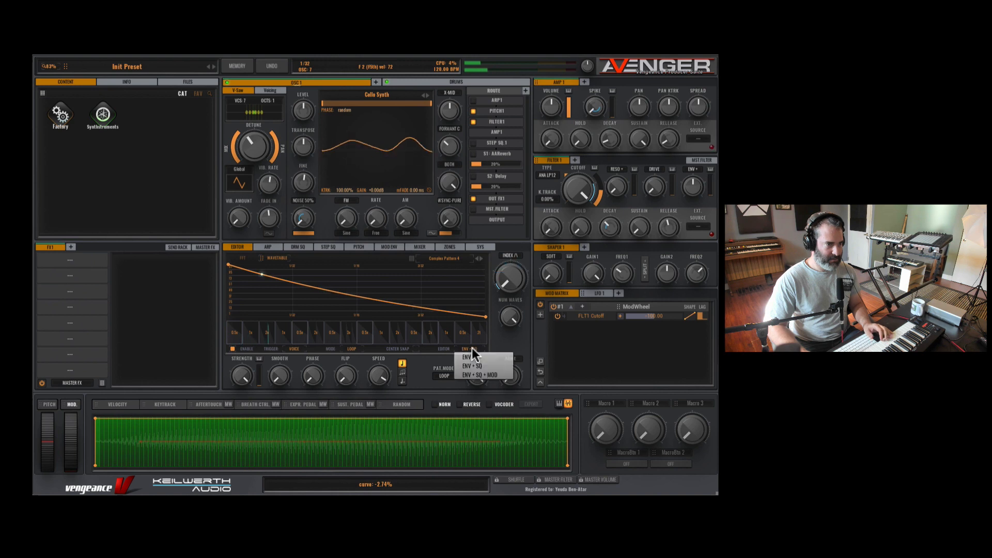
click(470, 357)
click(469, 350)
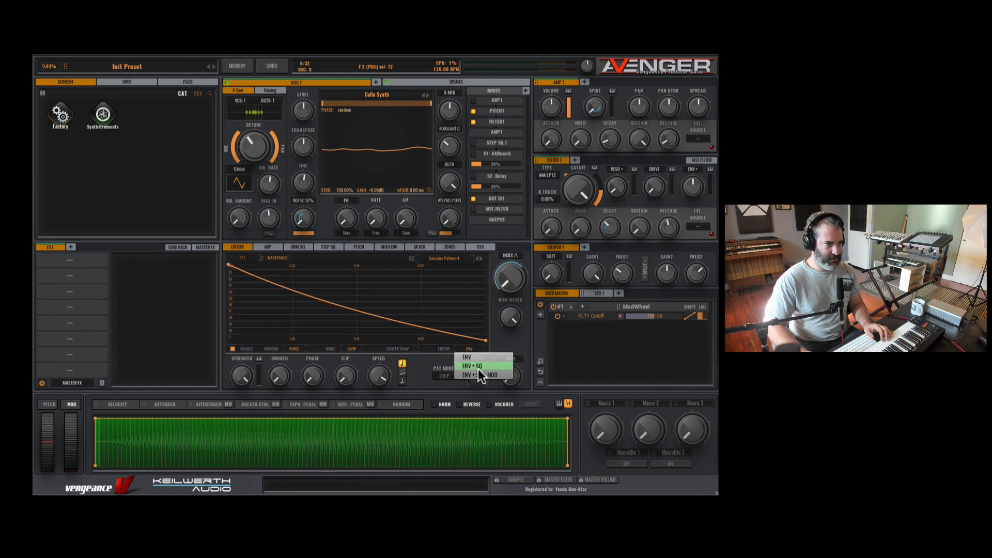
click(479, 375)
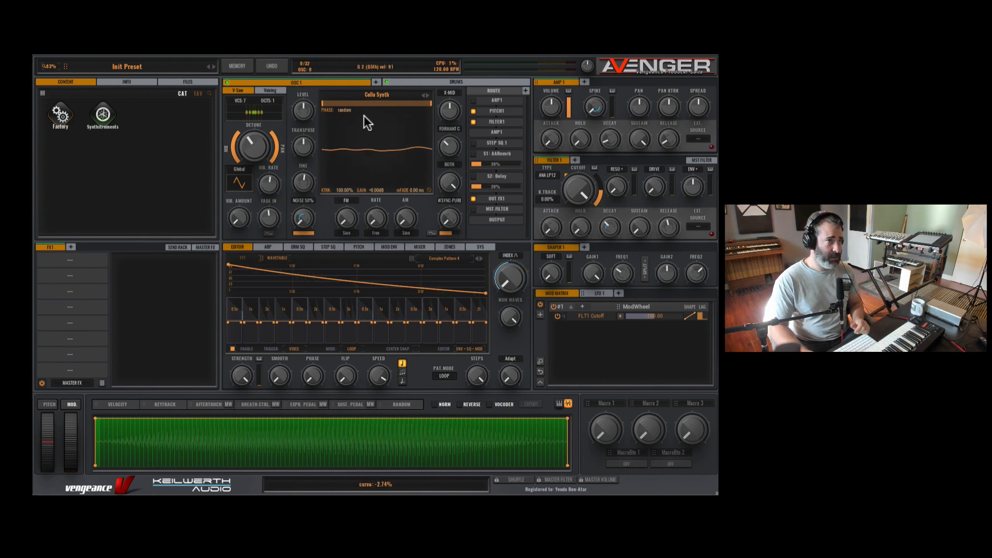
Step: Load the Resampler source from the Resample category into OSC 1 and check its harmonic bar editor and wavetable page
click(368, 93)
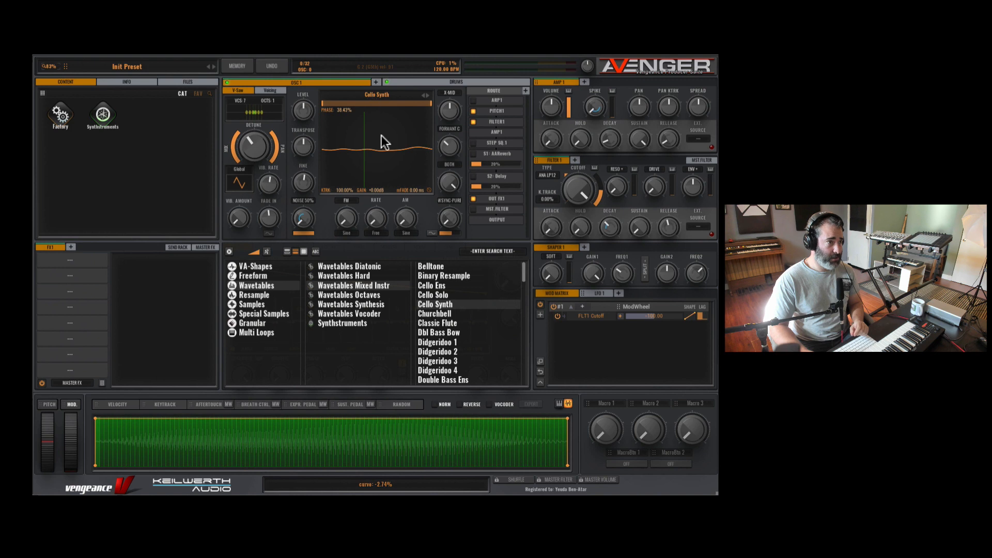
click(268, 296)
click(362, 284)
click(454, 278)
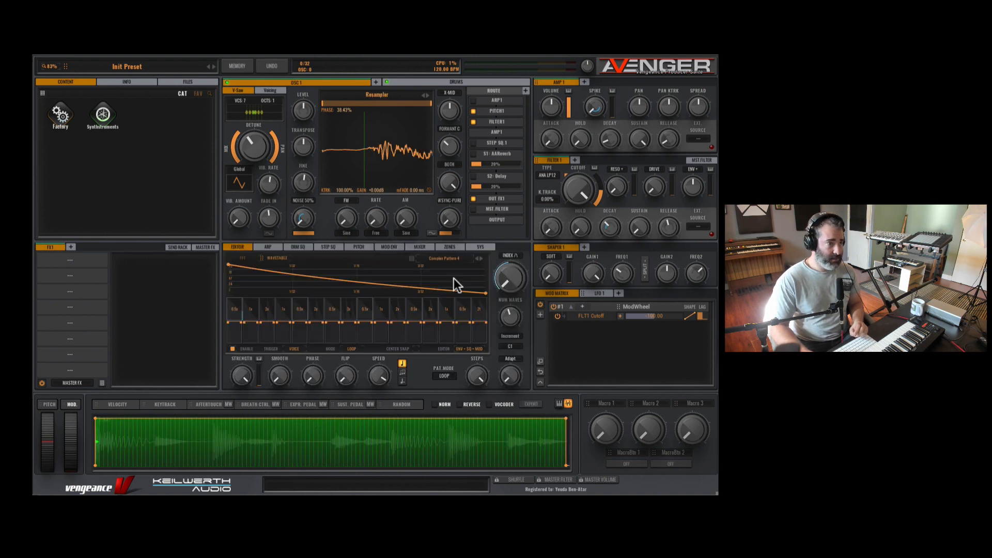
click(247, 257)
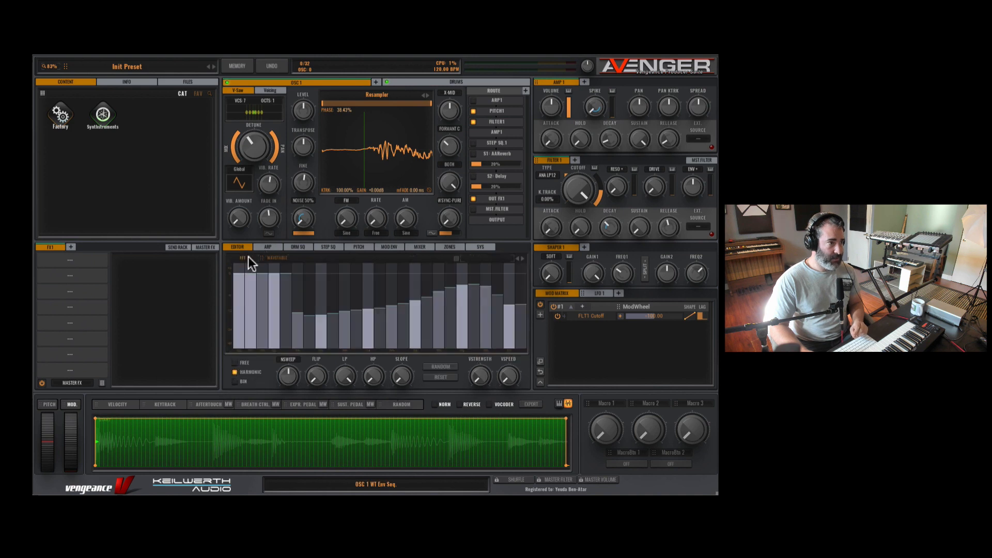
click(274, 257)
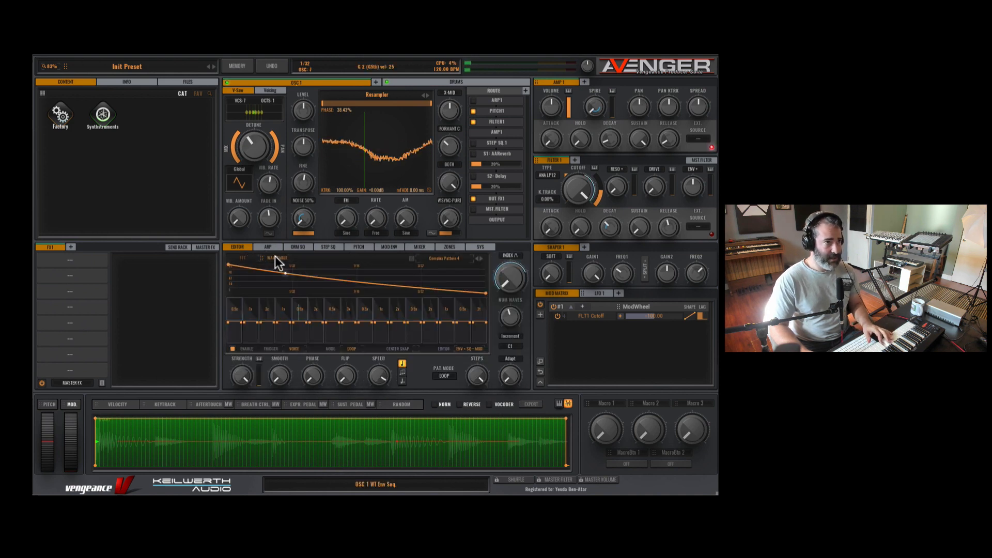
Step: Load the Digi Noiser sample from Samples, Factory Pads / Atmospheres into OSC 1 and show it in the sample editor
click(379, 94)
click(252, 305)
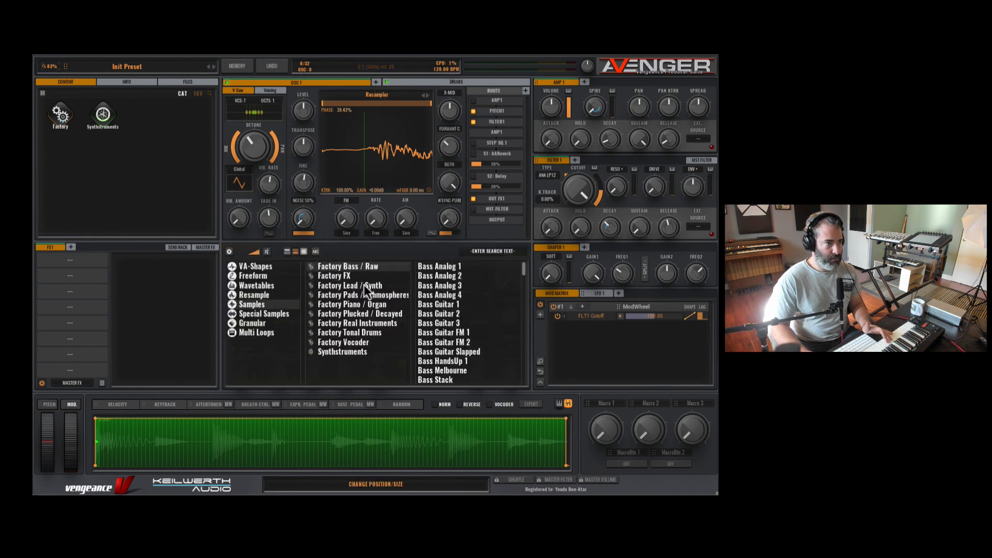
click(378, 295)
click(439, 294)
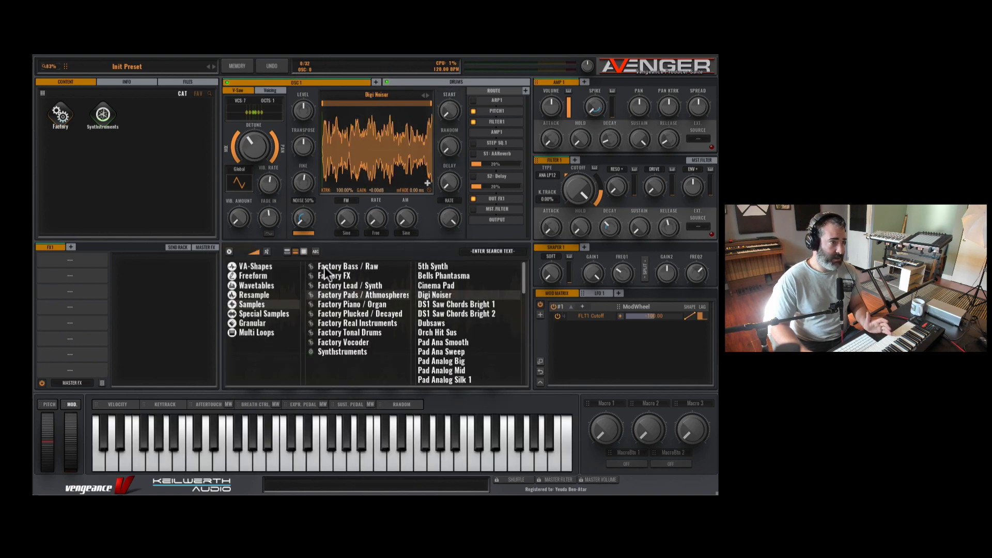
click(229, 251)
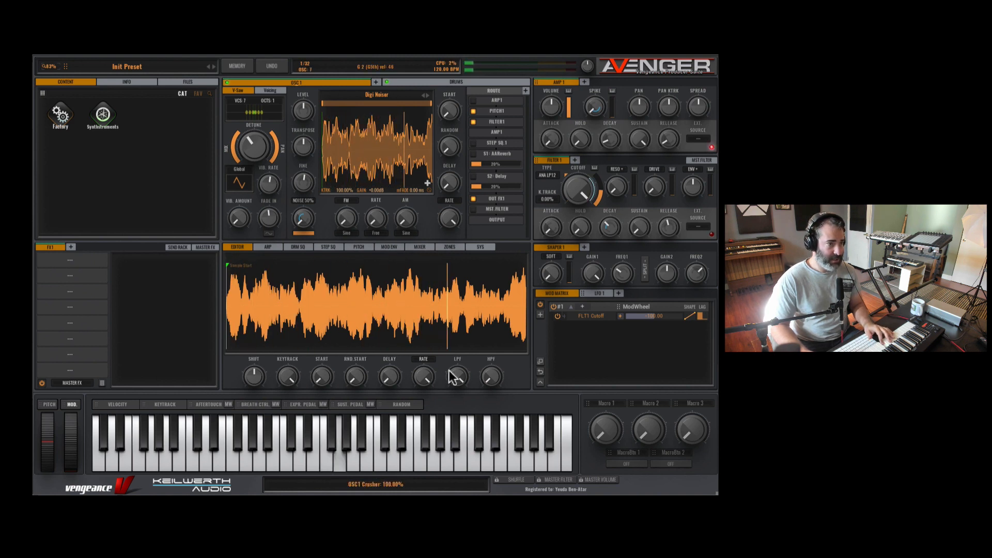
Step: Try out the keytrack, start, delay and root shift controls in the sample editor
mouse_move(286, 379)
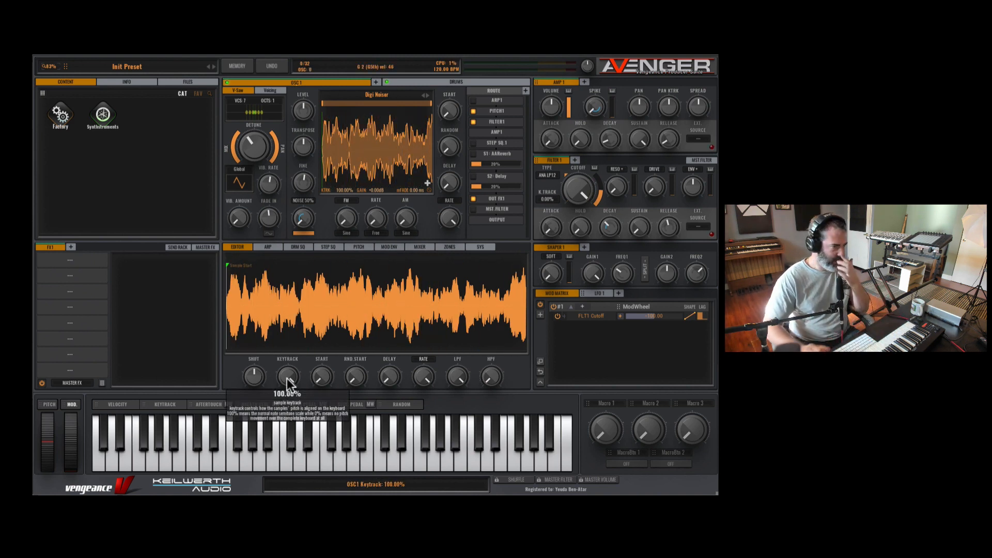
mouse_move(328, 361)
mouse_down()
mouse_move(324, 344)
mouse_move(323, 377)
mouse_up()
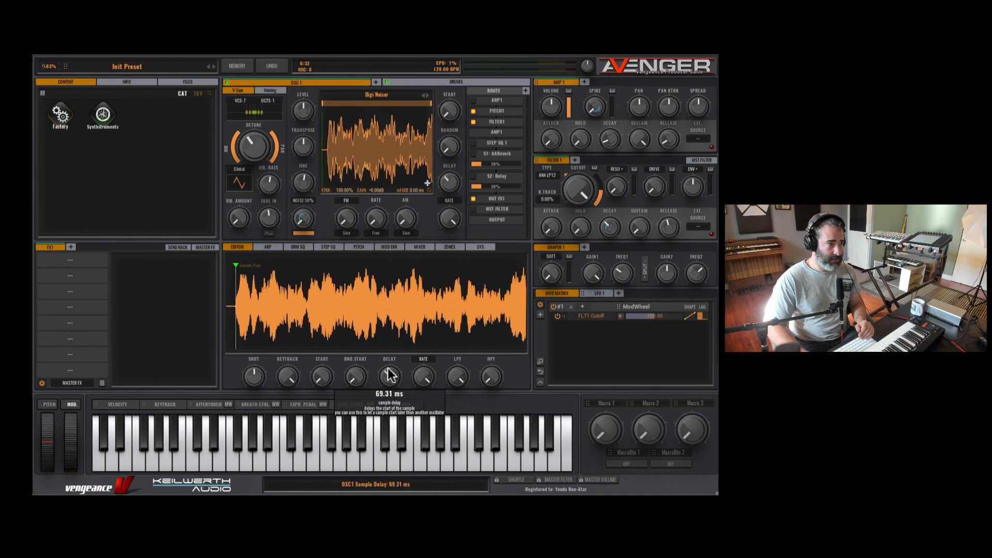
drag(265, 381, 265, 343)
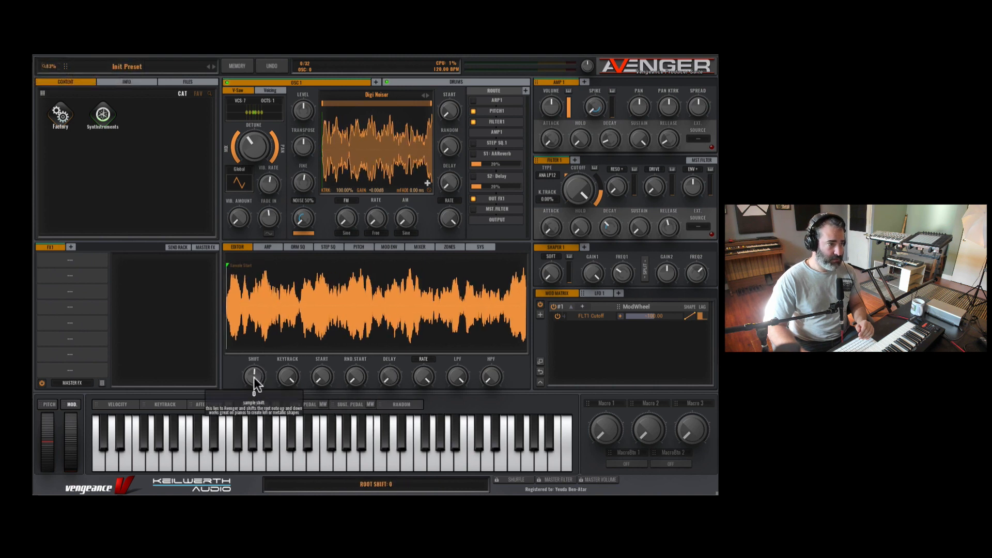
mouse_move(253, 381)
mouse_down()
mouse_move(269, 348)
mouse_move(263, 393)
mouse_up()
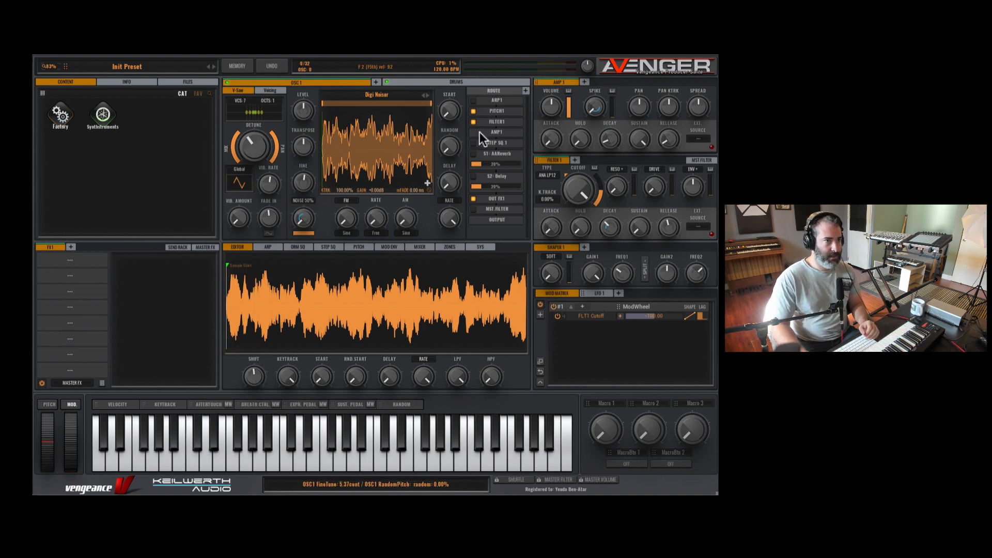
Step: Load Attack Click 5 from the Special Samples category Factory Attack Clicks into OSC 1
click(379, 93)
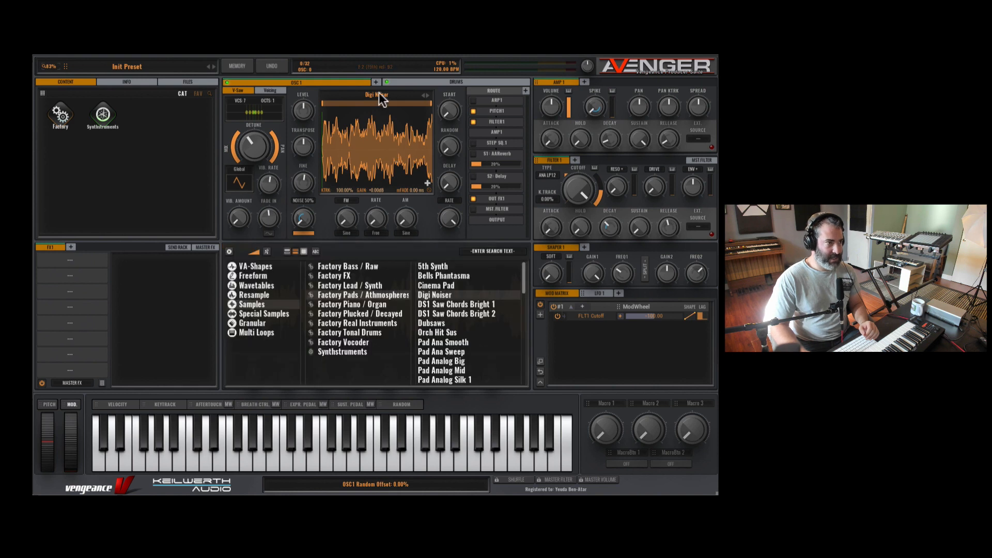
click(275, 314)
click(460, 306)
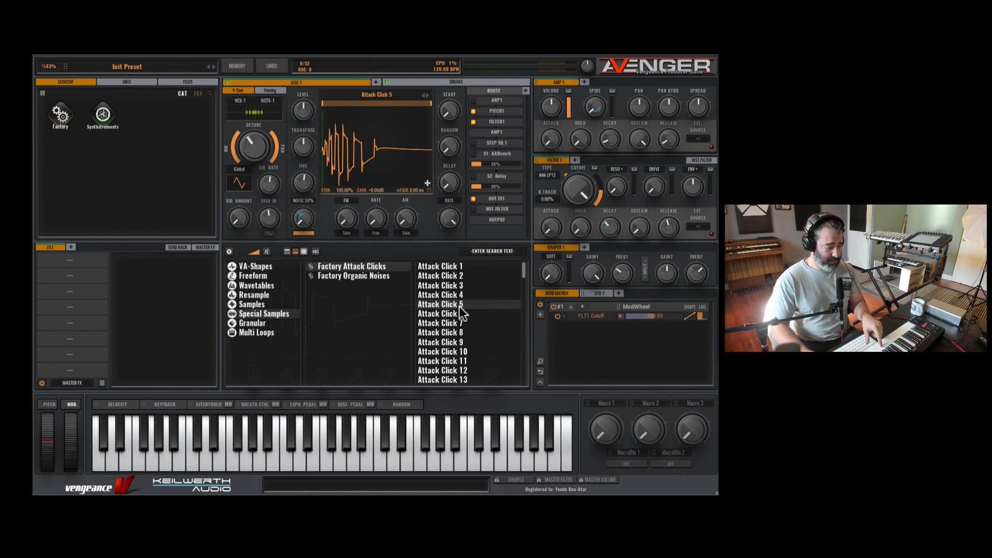
Step: Audition Noise Aircraft 2 and load Noise Beam 2 from Factory Organic Noises, and show it in the sample editor
click(385, 277)
click(505, 295)
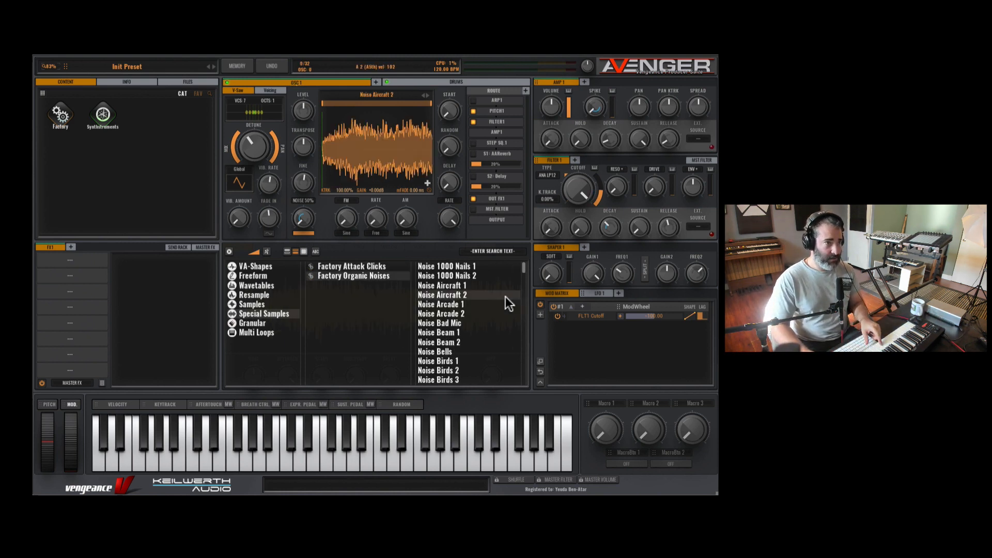
click(463, 339)
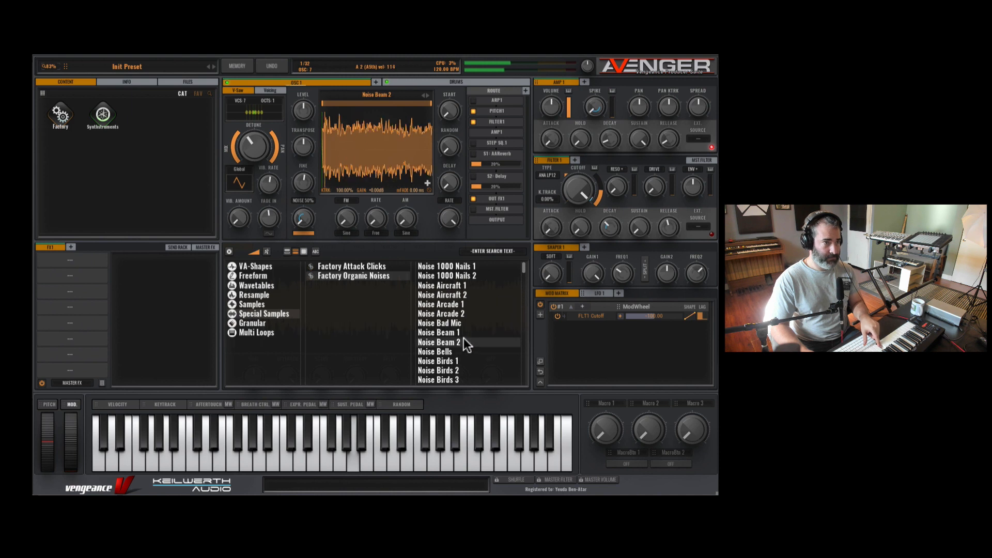
click(229, 251)
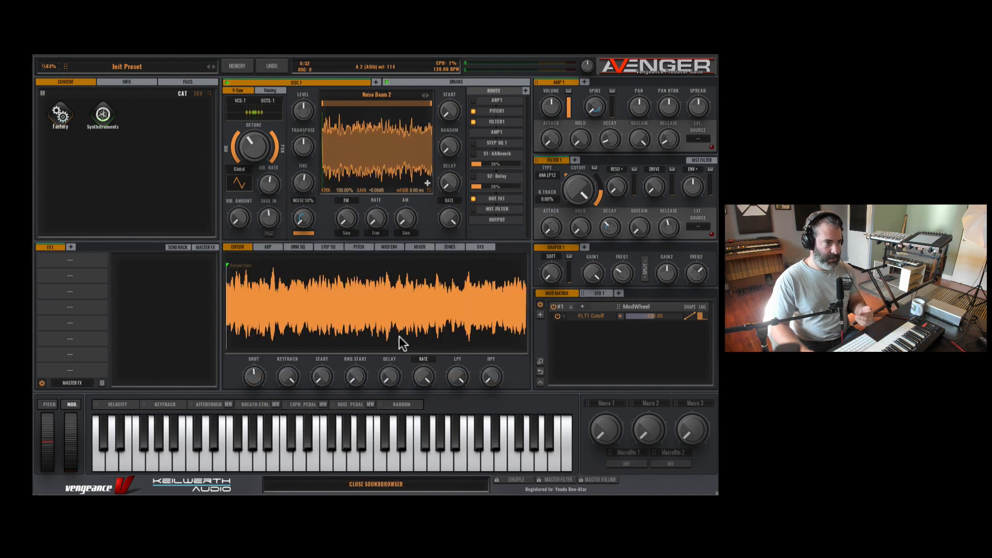
Step: Load the granular sound Dirty Rhodes from Granular Factory Instrument into OSC 1 and show the granular editor
click(392, 95)
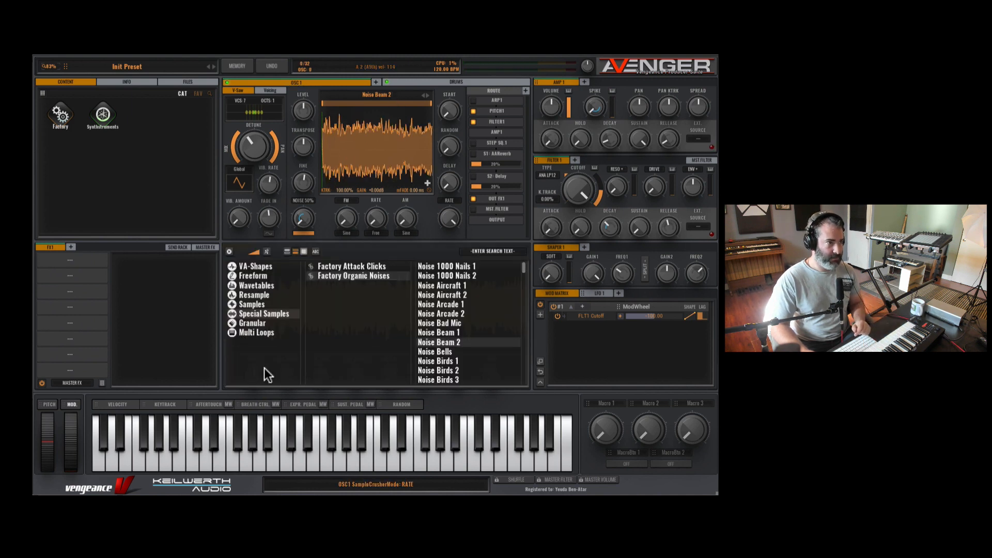
click(263, 322)
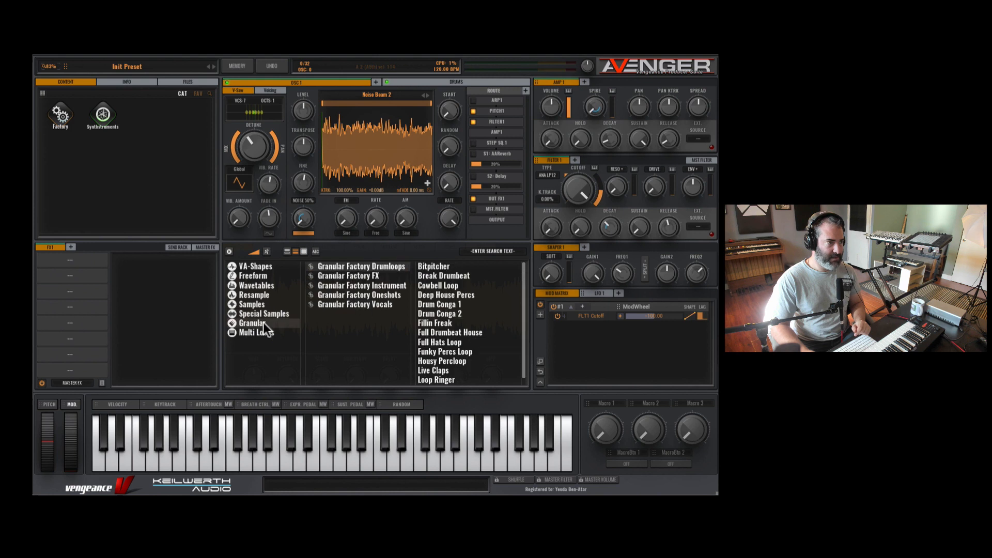
click(374, 280)
click(423, 297)
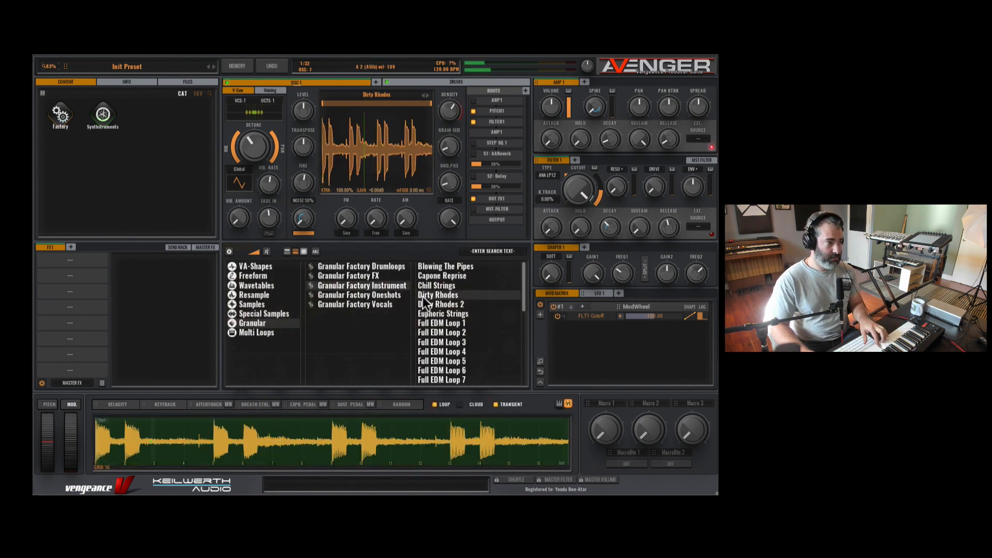
click(331, 266)
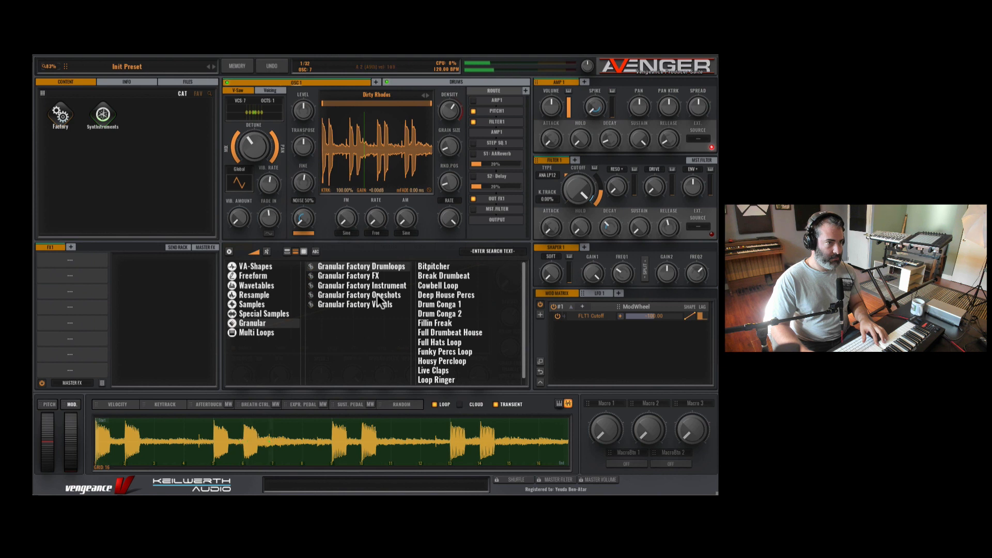
click(339, 286)
click(230, 252)
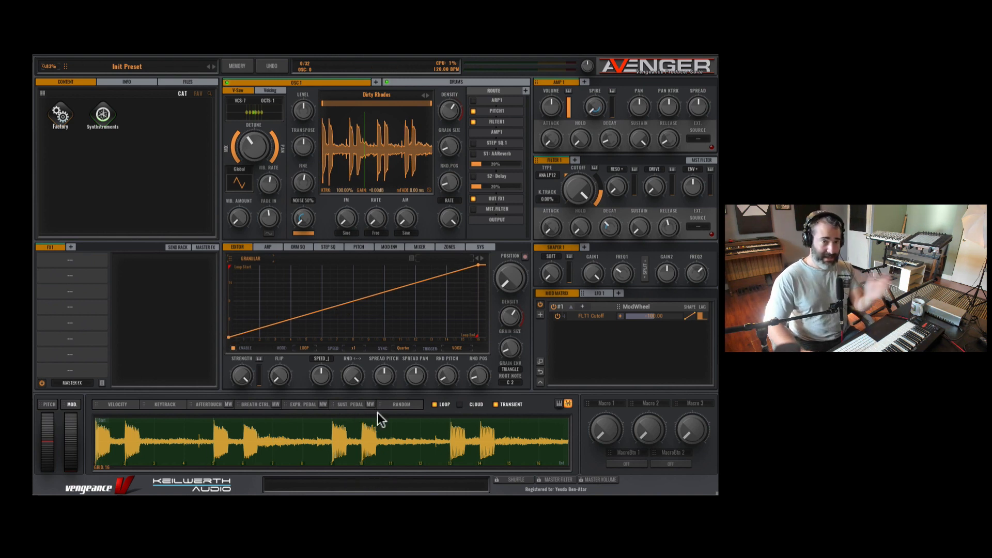
Step: Set the granular position envelope preset to Chord Mangler 2 and advance it to Comb Pattern
click(462, 253)
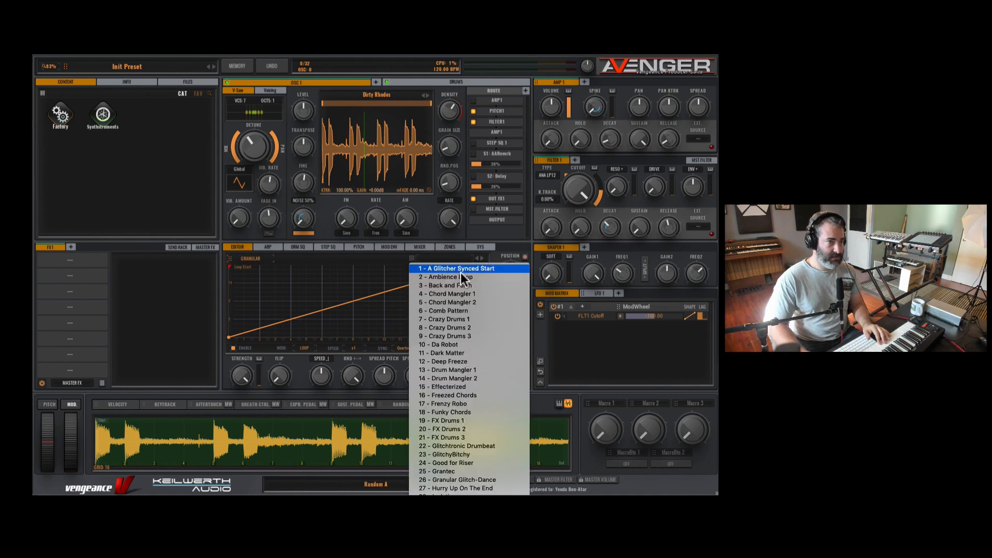
click(462, 301)
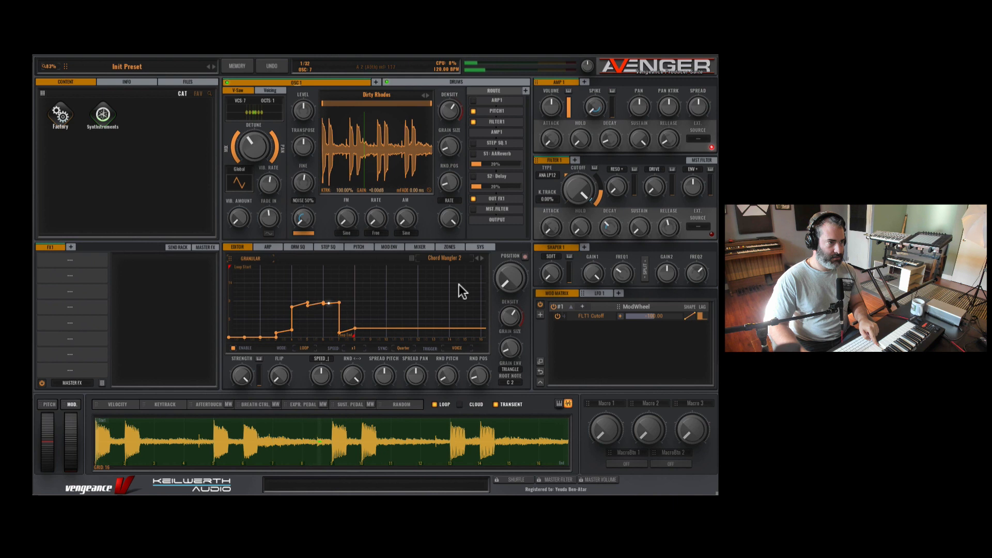
click(482, 258)
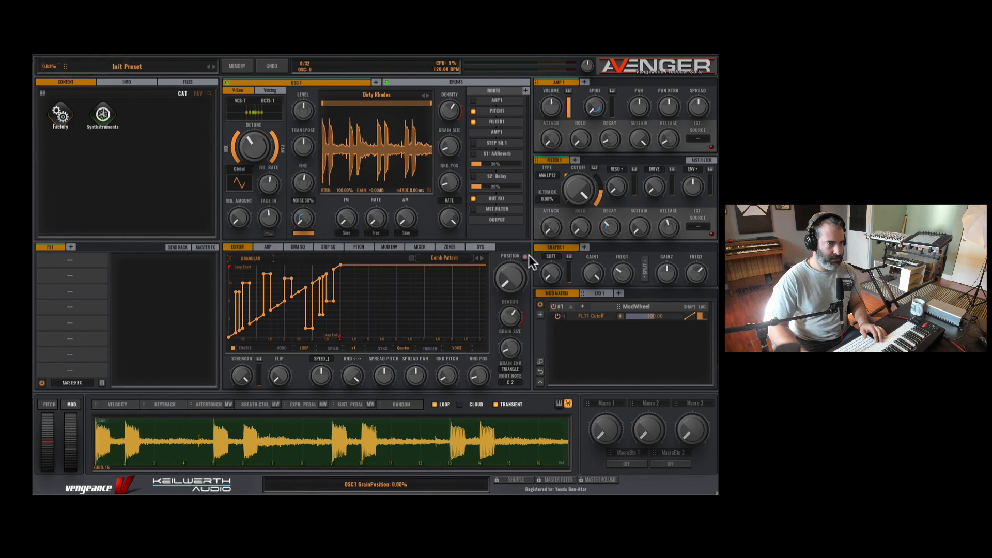
scroll(495, 257, up, 1)
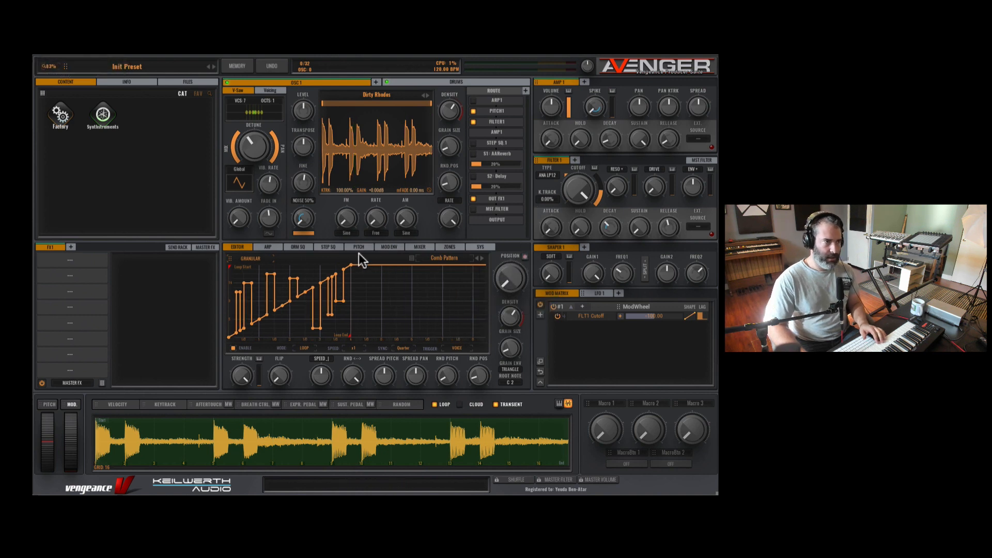
Step: Load the multi loop Electric Discofunk 2 from Factory Electric Guitars into OSC 1 and show its loop editor
click(372, 96)
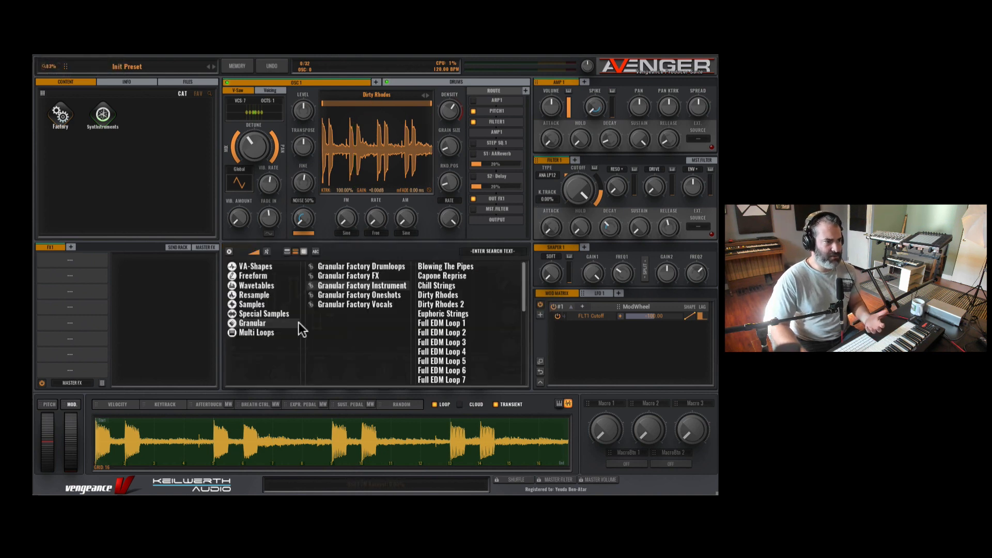
click(261, 333)
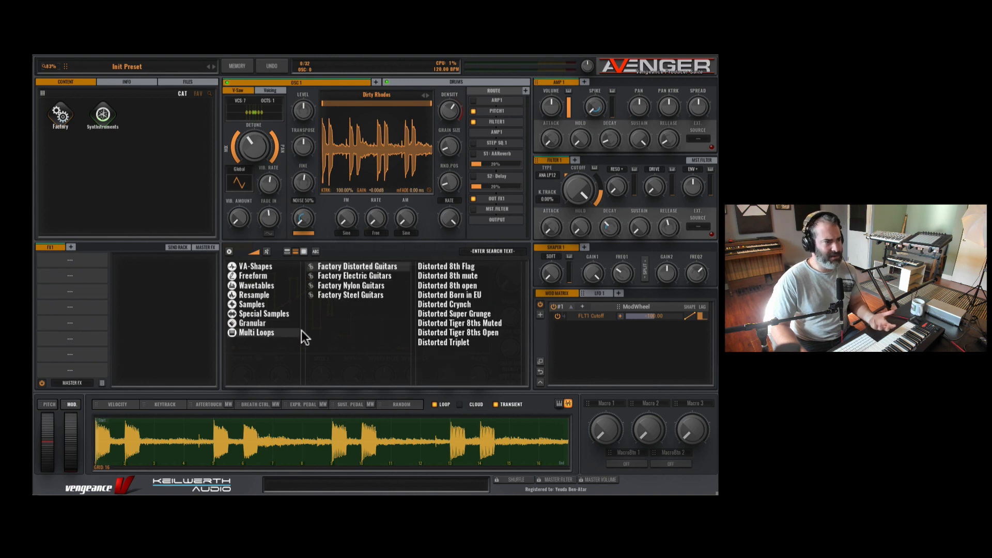
click(377, 277)
click(420, 287)
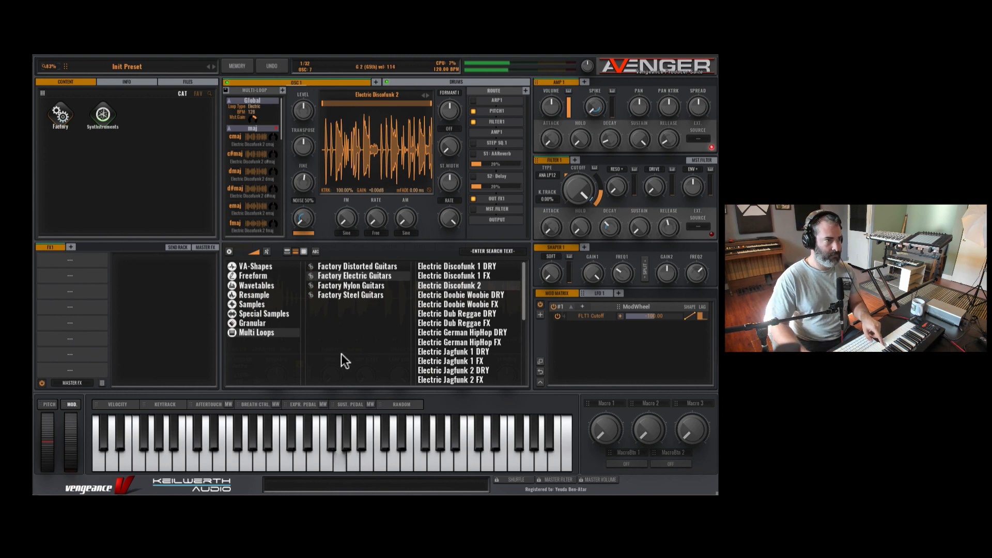
click(229, 251)
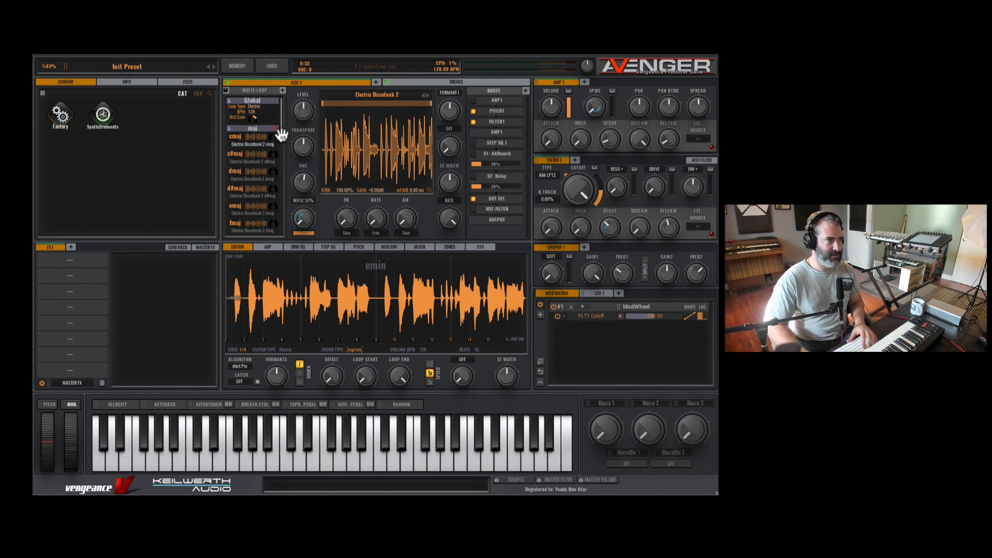
Step: Open the file chooser for the cmaj loop in the multi-loop list, cancel it, and try out that loop's gain
drag(282, 135, 275, 104)
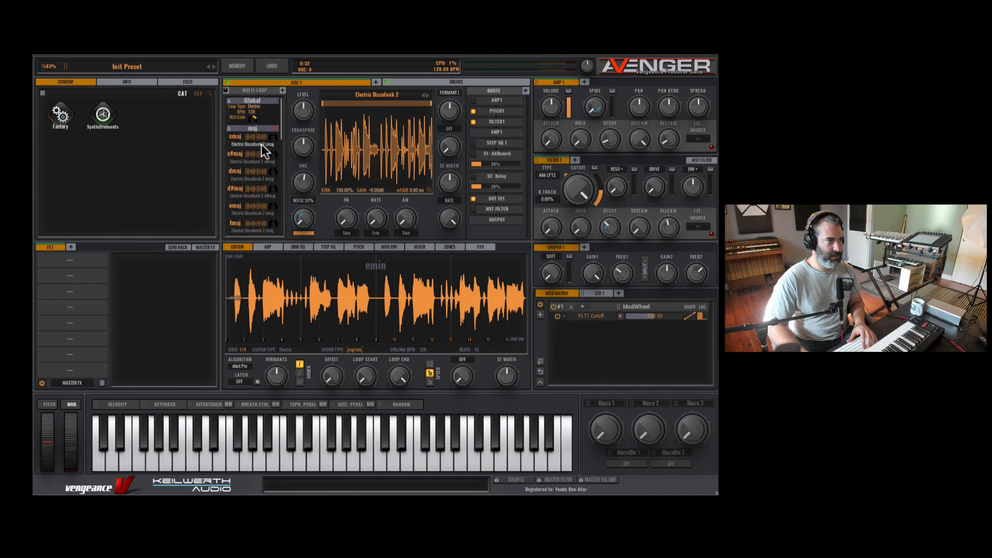
click(250, 155)
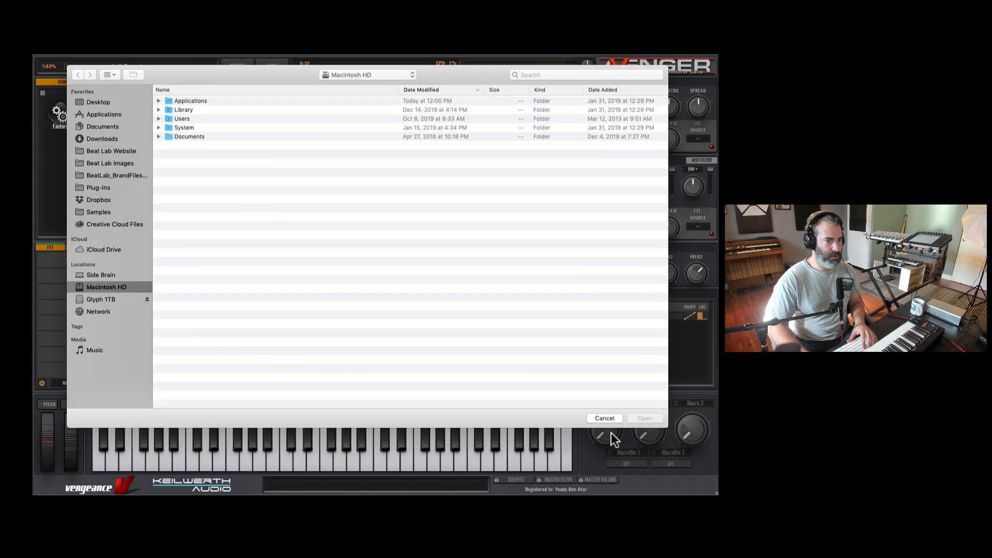
click(605, 417)
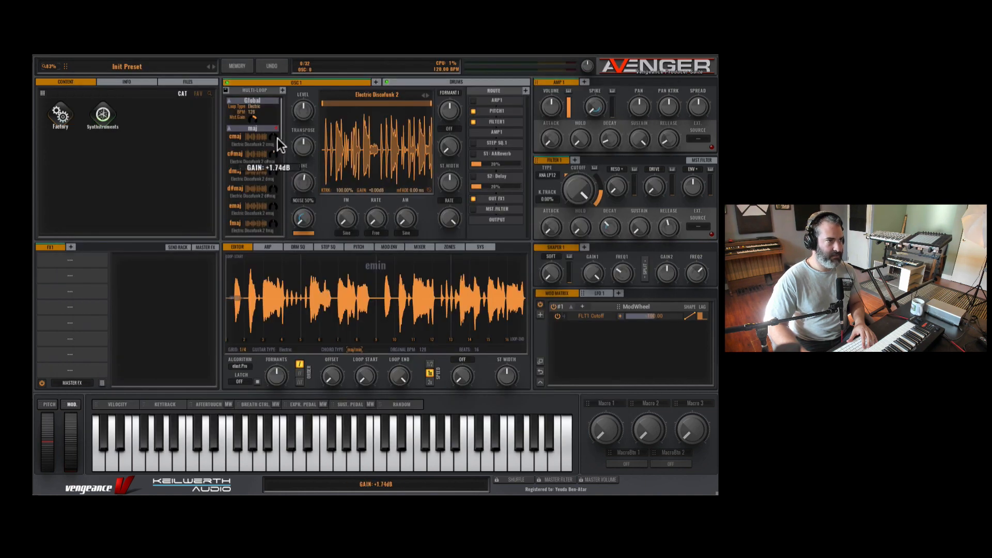
mouse_move(278, 140)
mouse_down()
mouse_move(273, 182)
mouse_move(274, 151)
mouse_up()
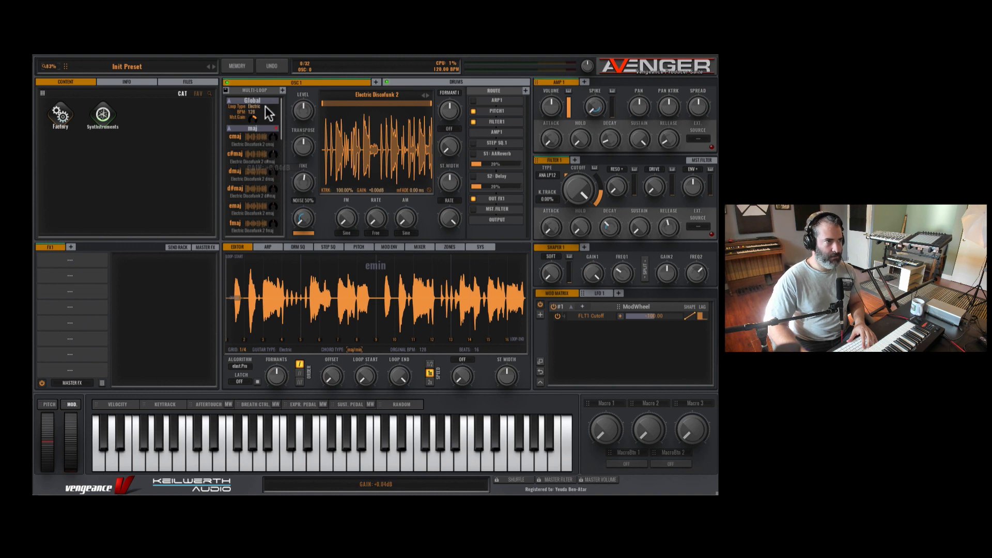
Step: Load Saw from the VA-Shapes Basic Shapes into OSC 1 and reset its harmonics in the editor
click(388, 97)
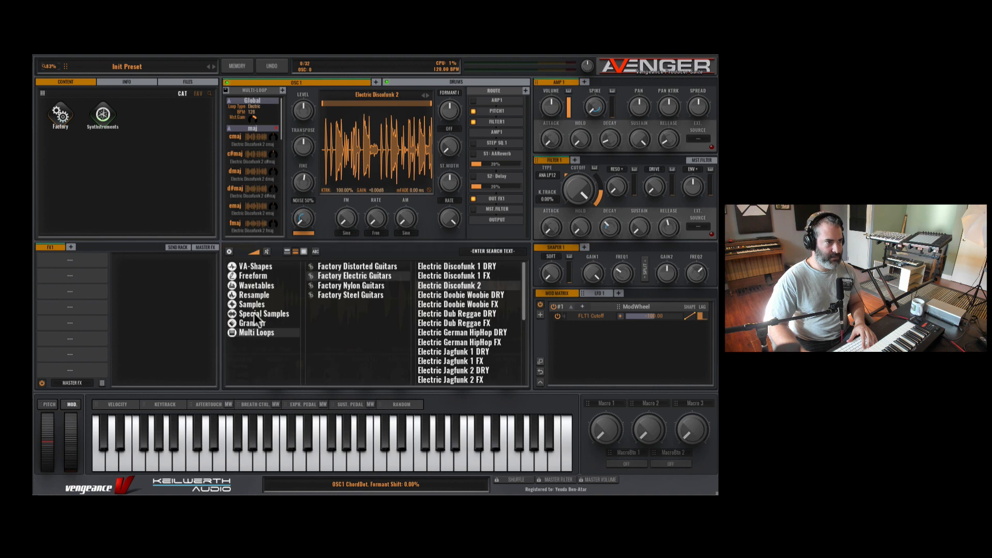
click(256, 267)
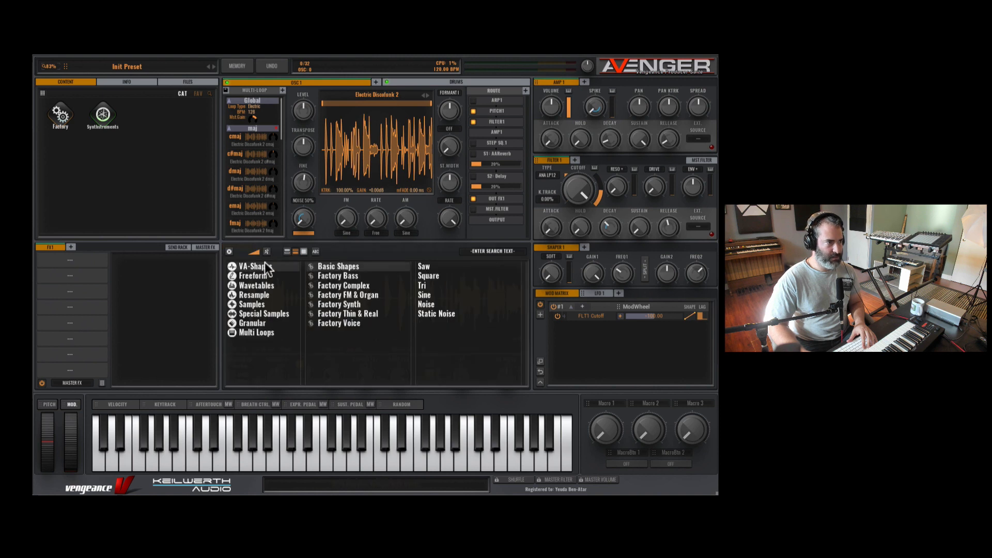
click(421, 266)
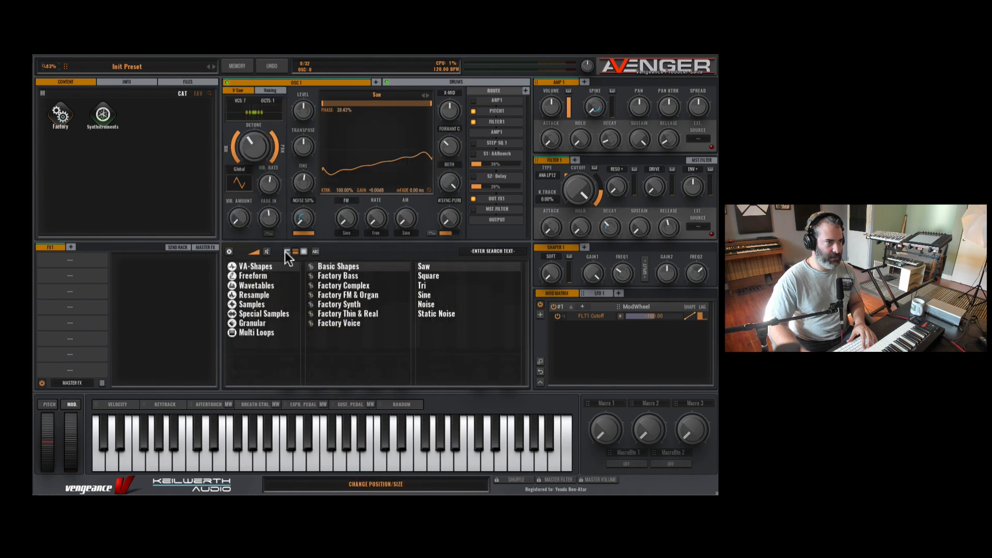
click(231, 252)
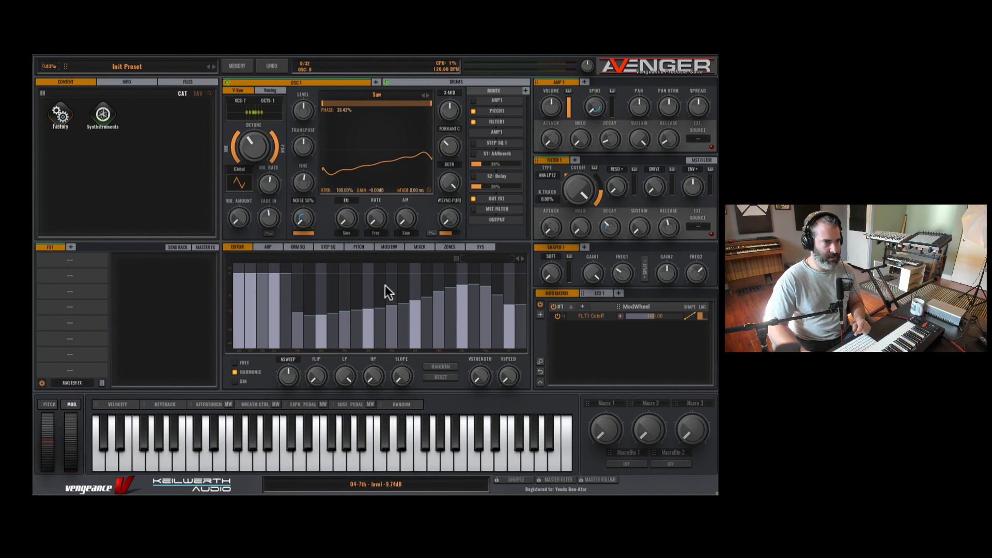
click(441, 376)
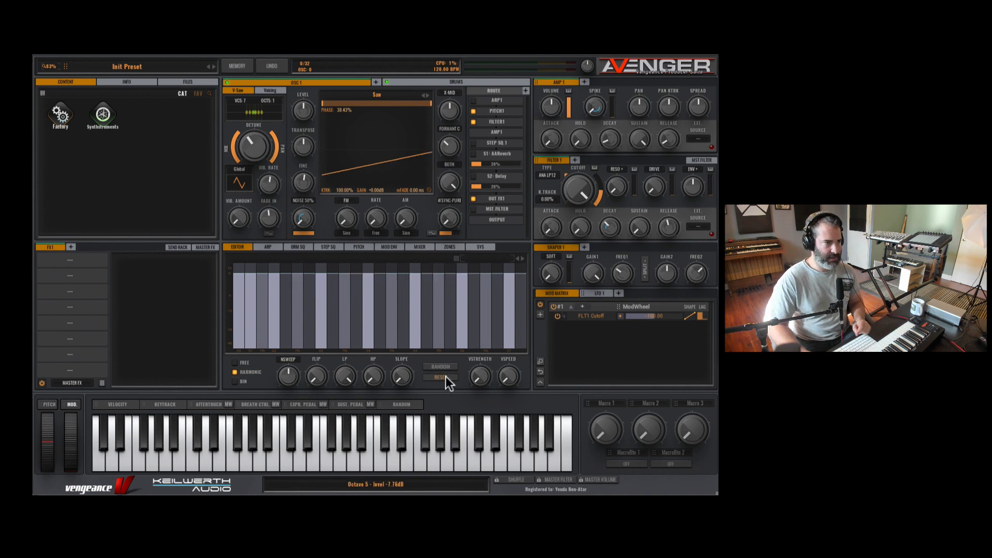
Step: Show the arpeggiator, reduce OSC 1's V-Saw voices to 1, and return to the harmonic editor
click(265, 246)
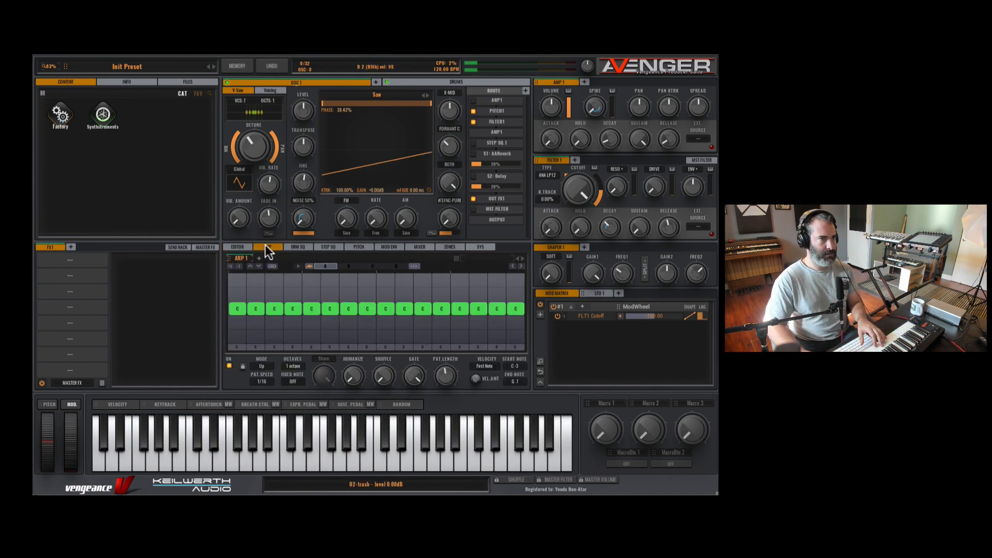
drag(239, 139, 233, 163)
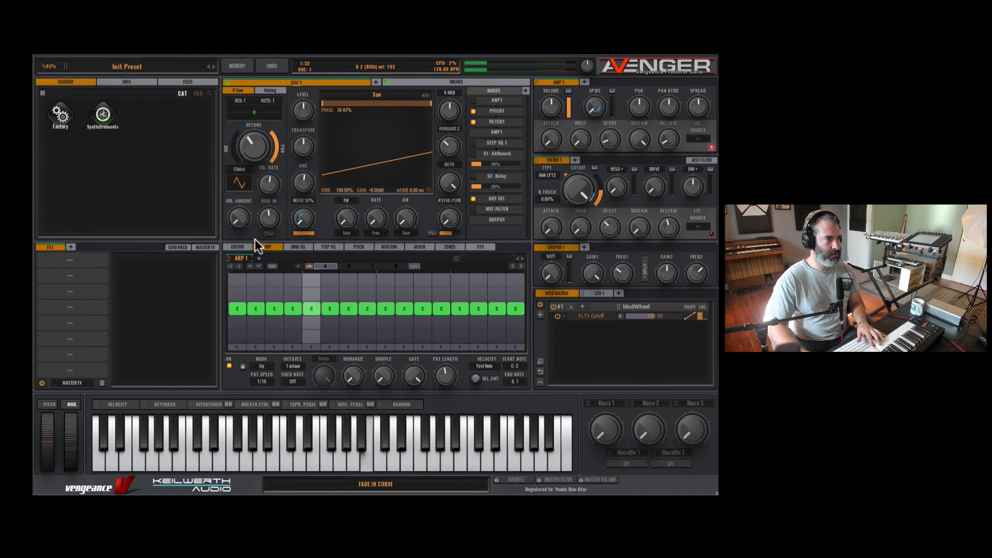
click(244, 247)
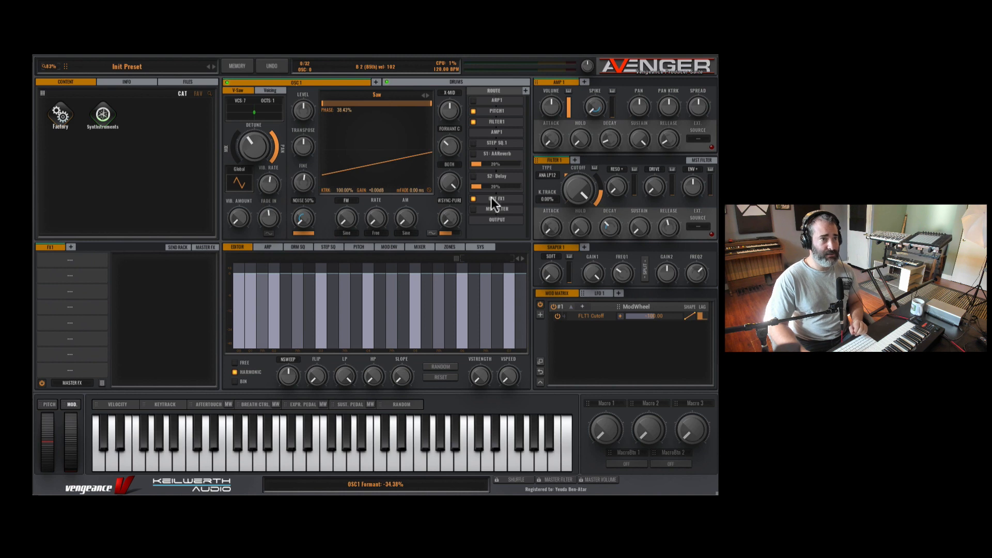
Step: Examine OSC 1's routing by showing the step sequencer, the send effects rack and the list of modules available for the route
click(473, 101)
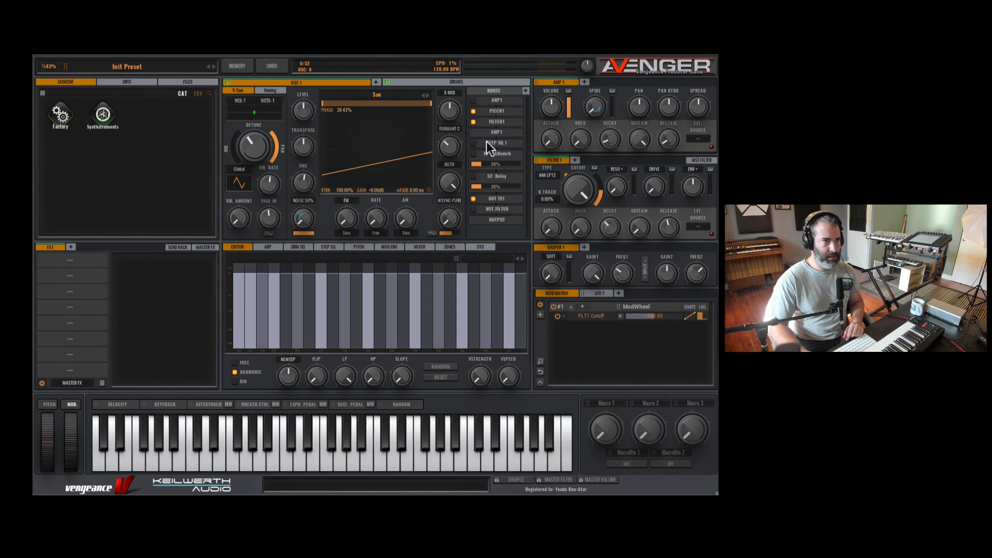
click(331, 247)
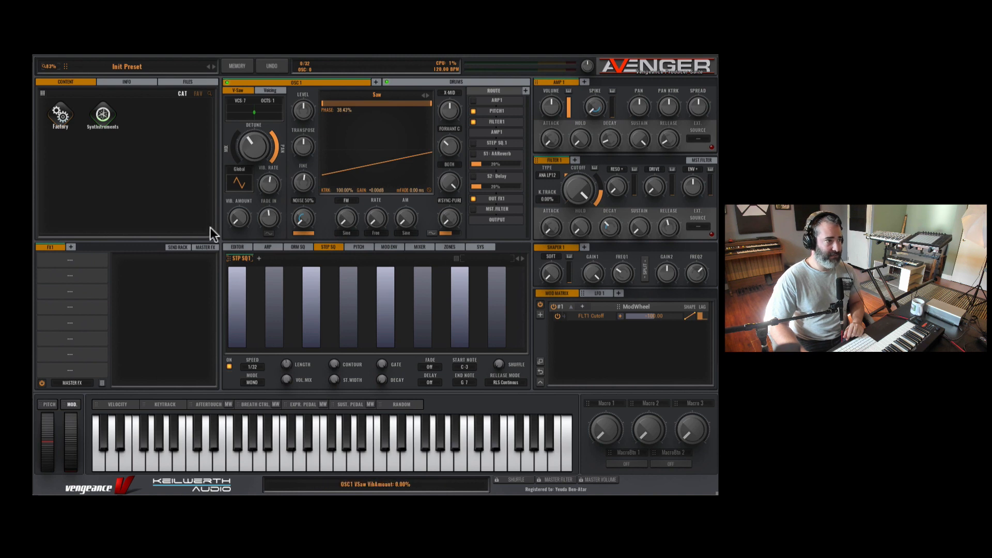
click(179, 247)
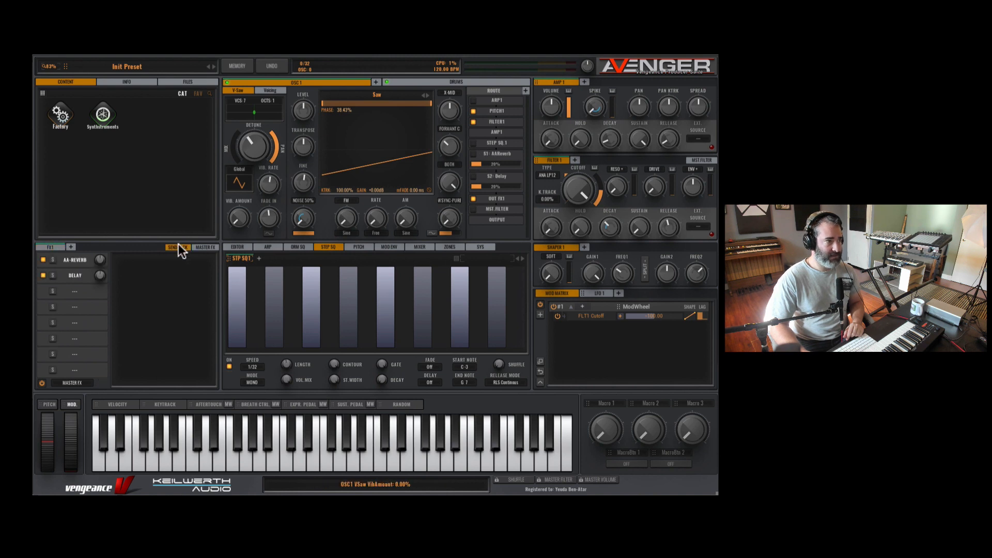
click(80, 291)
click(80, 292)
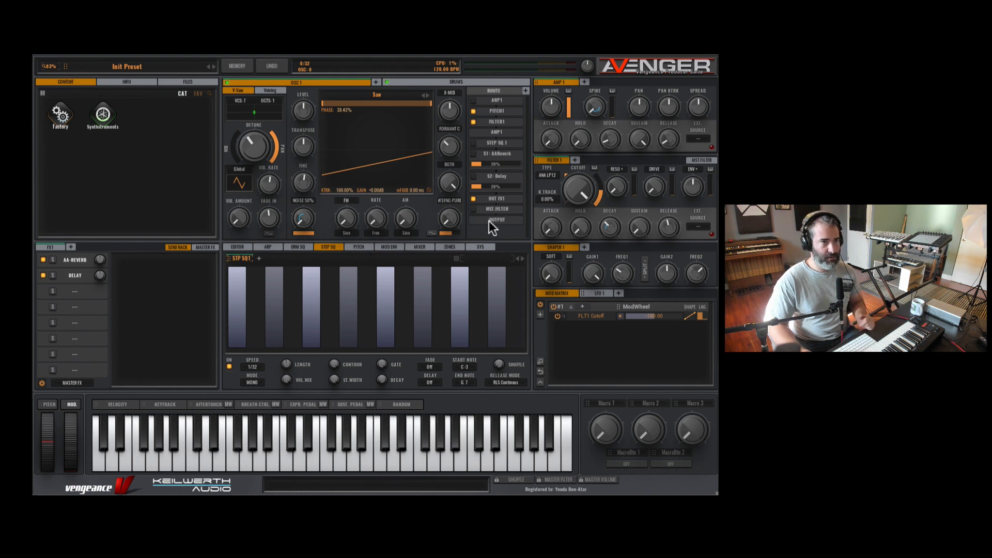
click(524, 90)
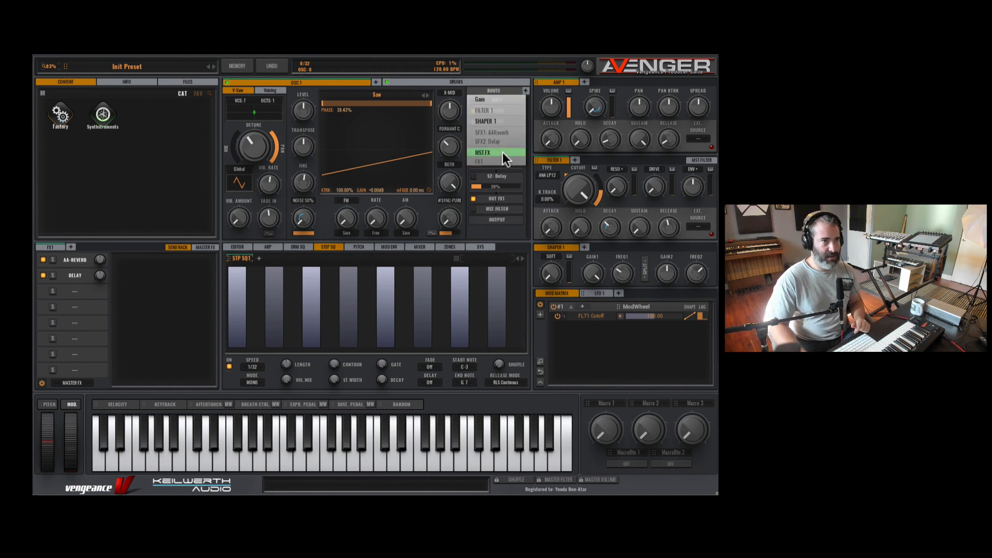
click(523, 90)
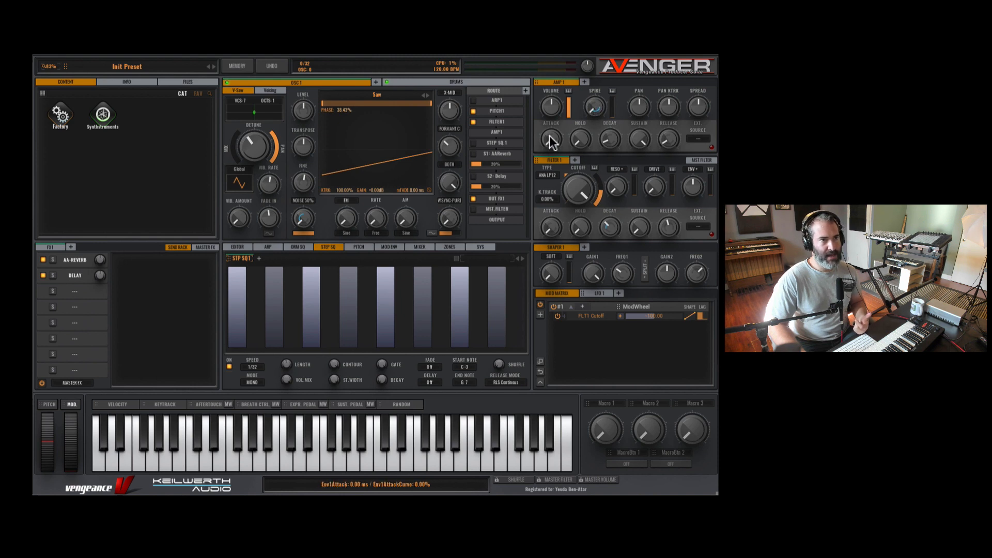
Step: Try out AMP 1's attack and decay envelope controls, and compare its Spike at 0% and 100%
drag(550, 137, 582, 146)
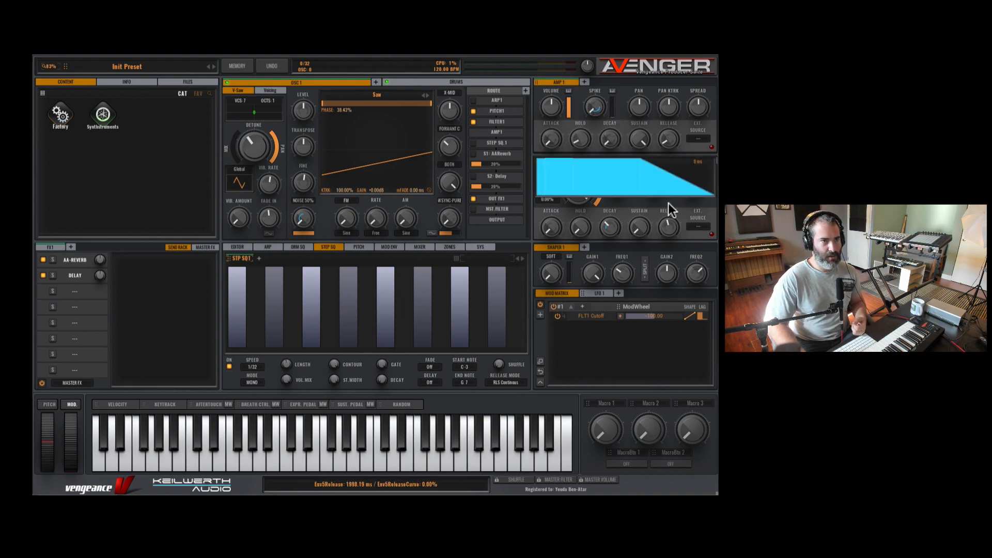
drag(605, 132, 609, 145)
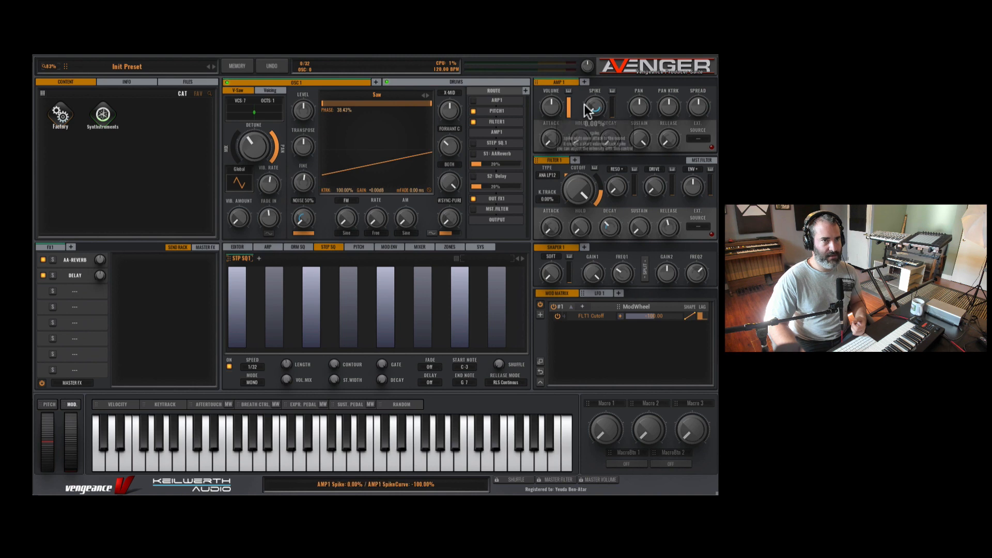
drag(598, 109, 610, 26)
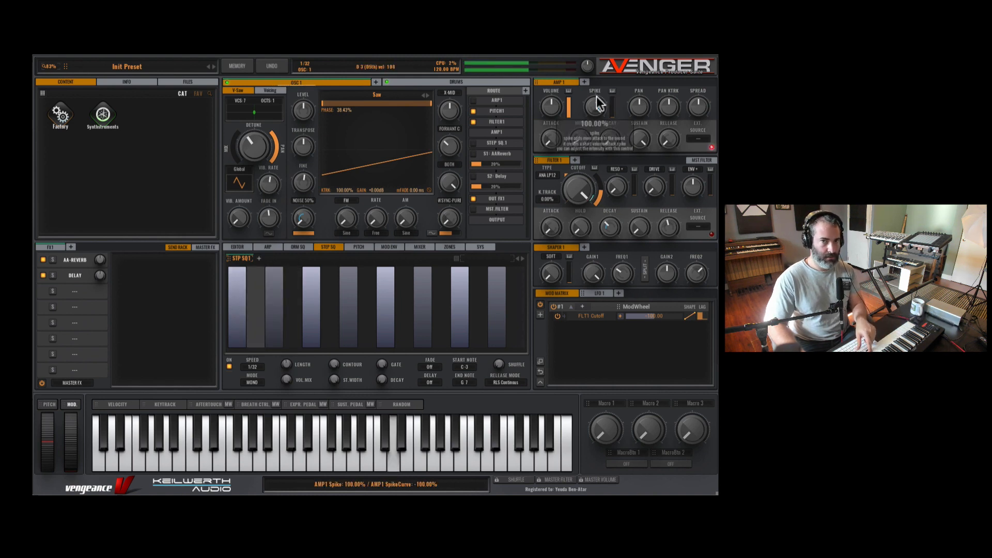
mouse_move(599, 104)
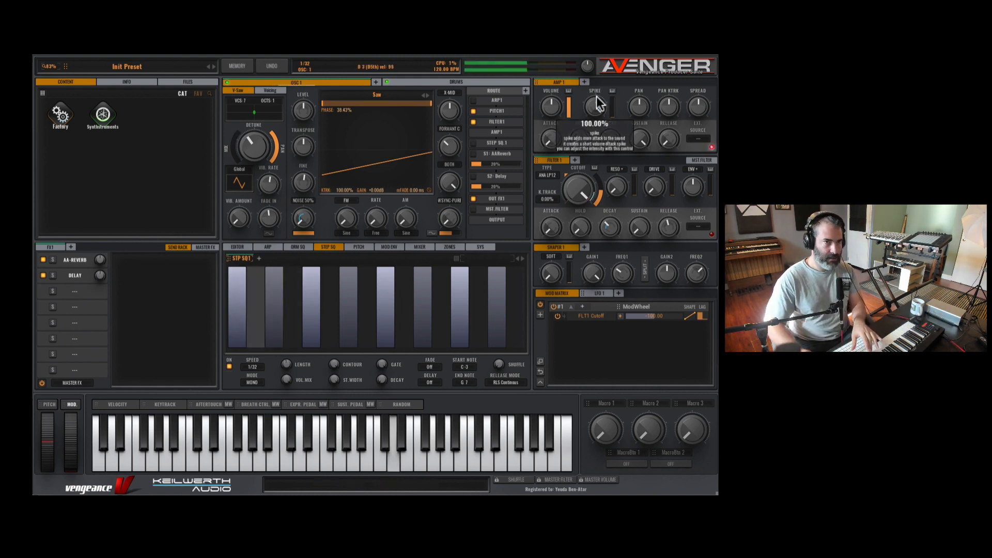
drag(599, 104, 591, 291)
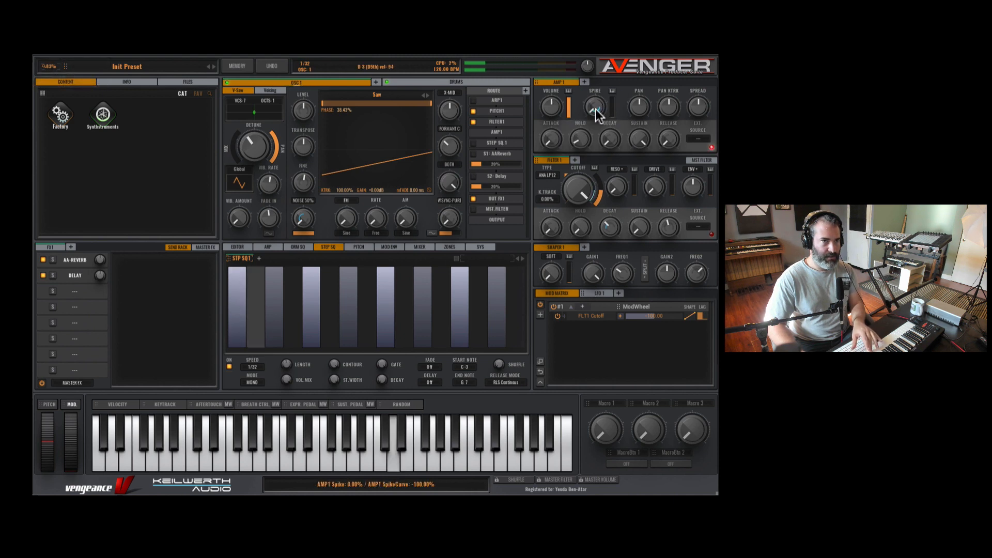
drag(595, 109, 622, 50)
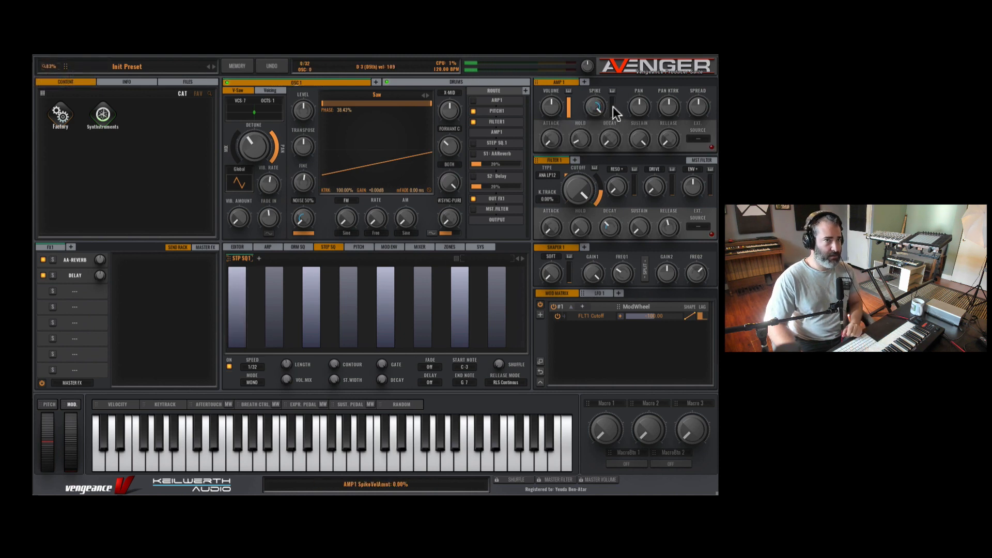
drag(615, 109, 613, 136)
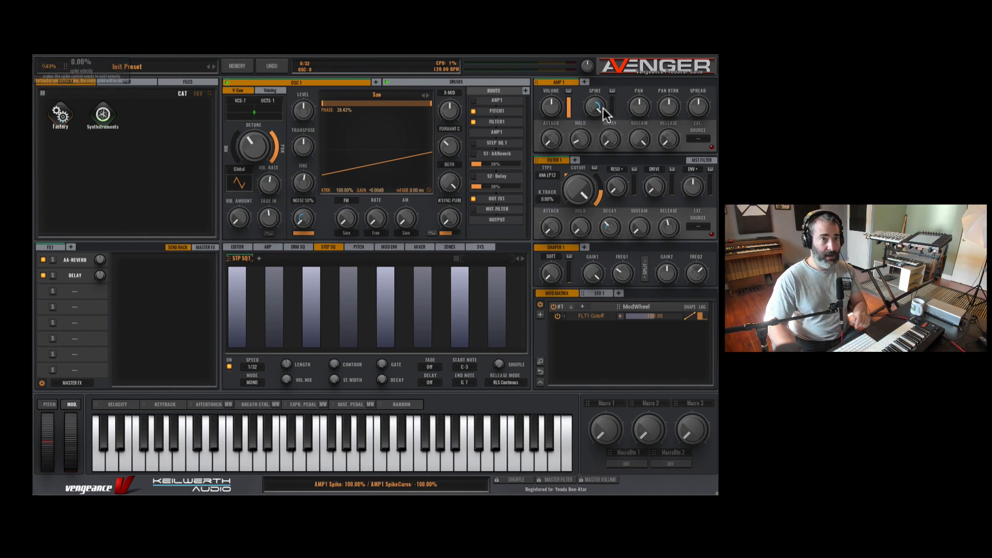
Step: Try AMP 1's keytrack panning at about 8% and its spread up to Random 1
drag(664, 106, 667, 97)
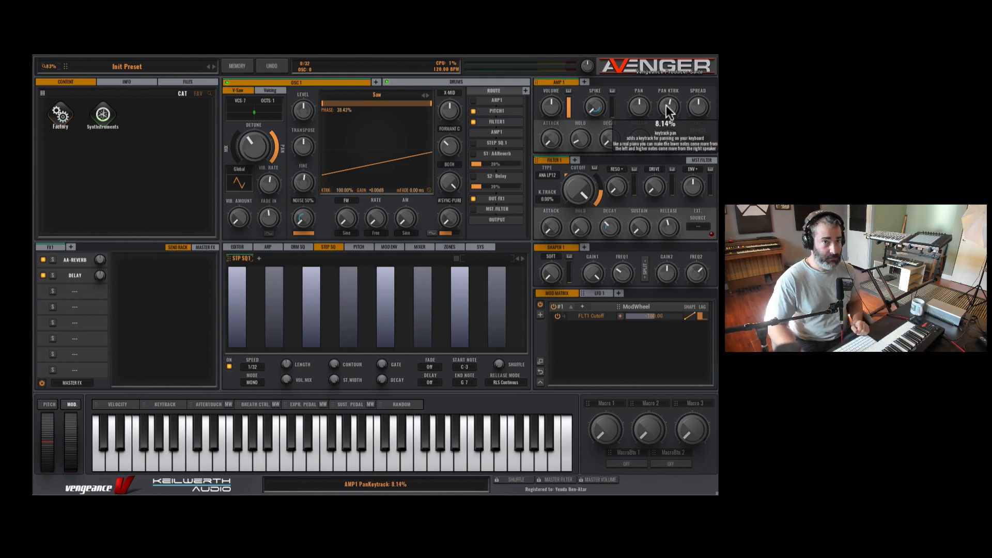
drag(701, 104, 710, 93)
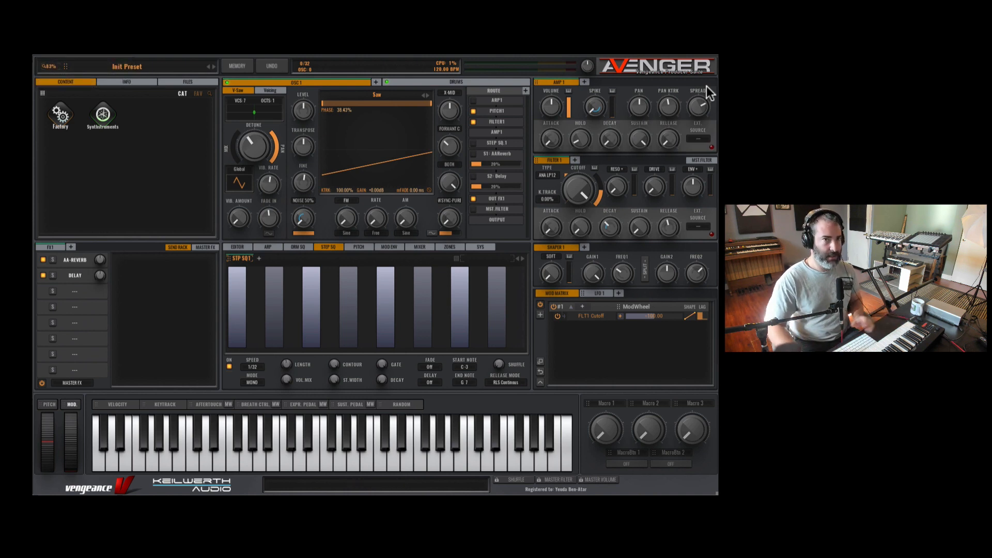
drag(710, 93, 694, 123)
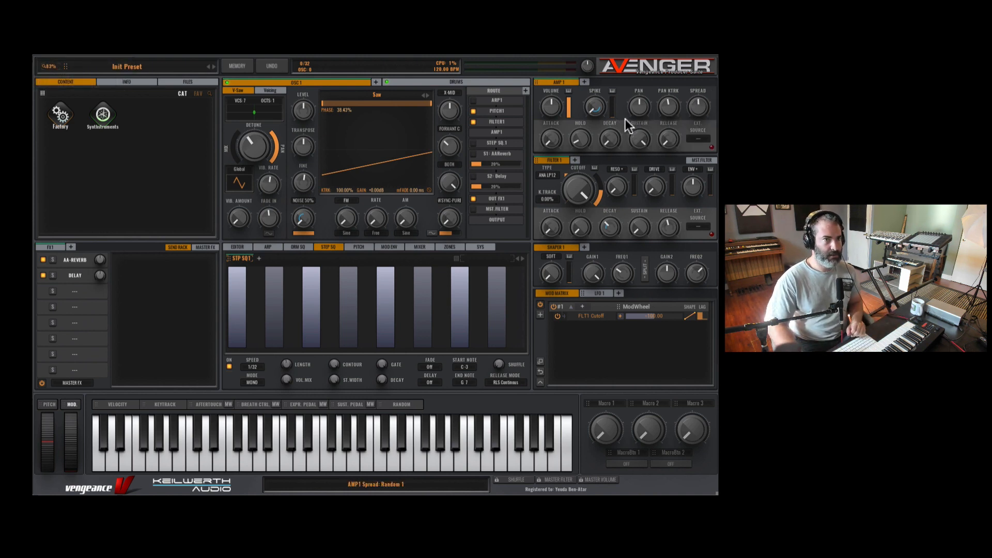
Step: Add three more amplifier modules, AMP 2, AMP 3 and AMP 4
click(585, 85)
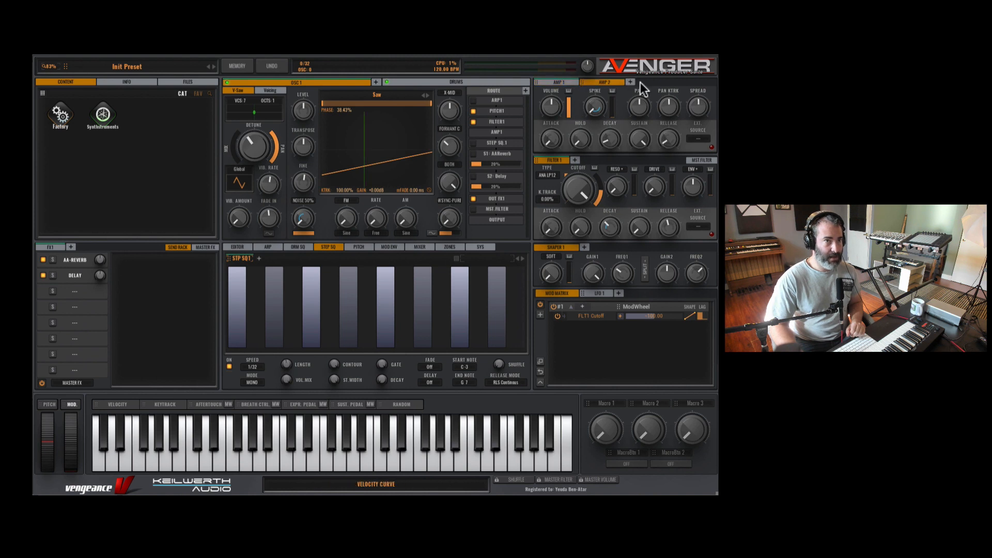
click(634, 82)
click(677, 83)
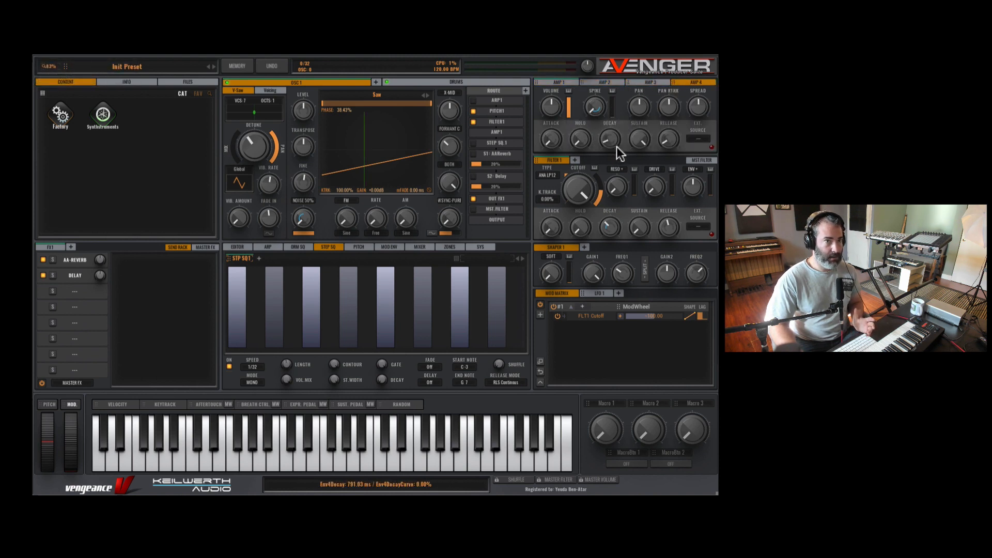
Step: Set Filter 1 to the special type VPS TALKBOX, lower its cutoff and raise Vowel to about 78%
click(543, 175)
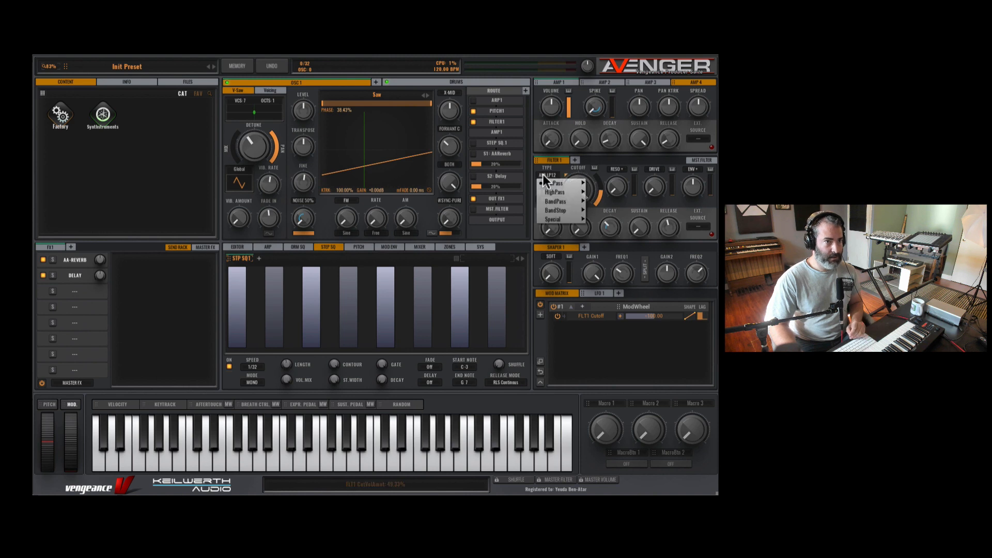
mouse_move(563, 189)
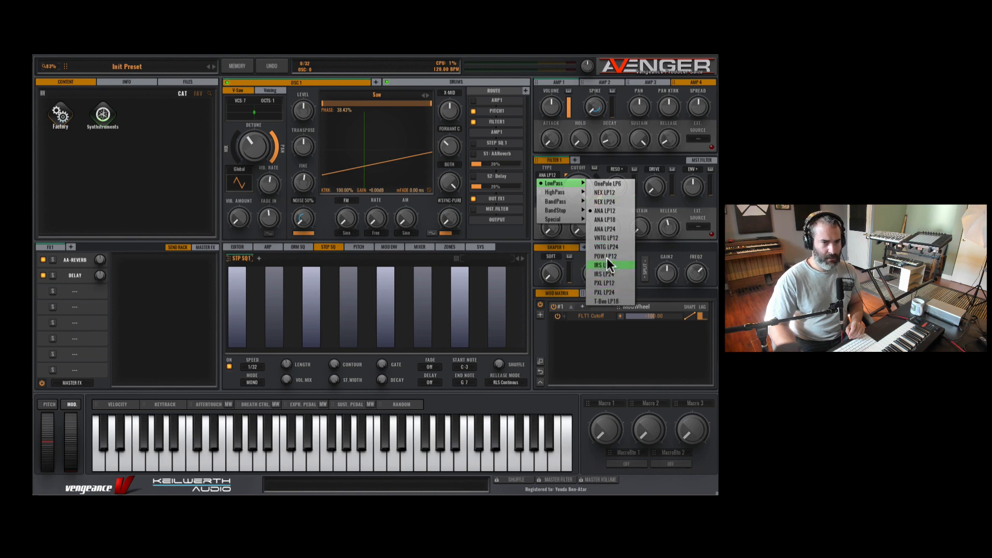
mouse_move(583, 219)
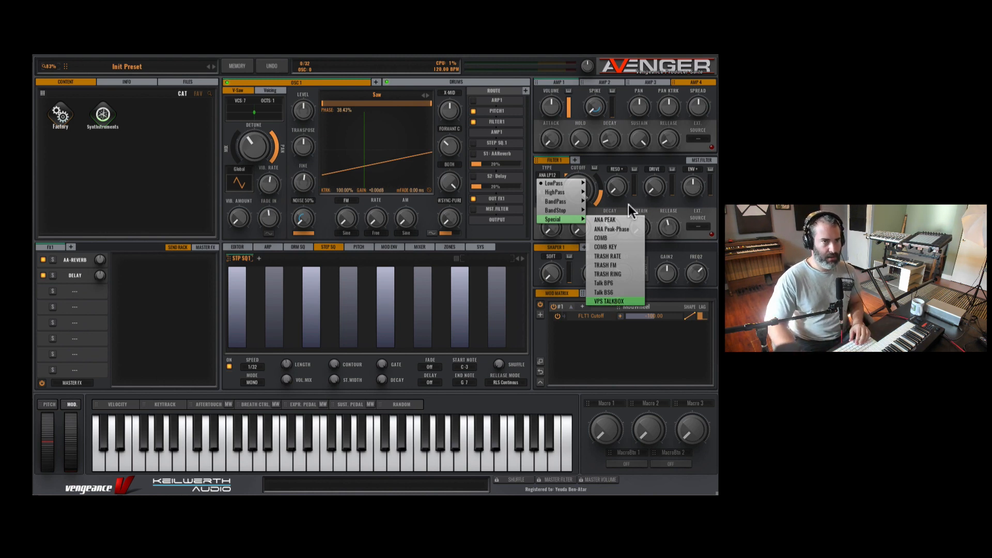
click(621, 303)
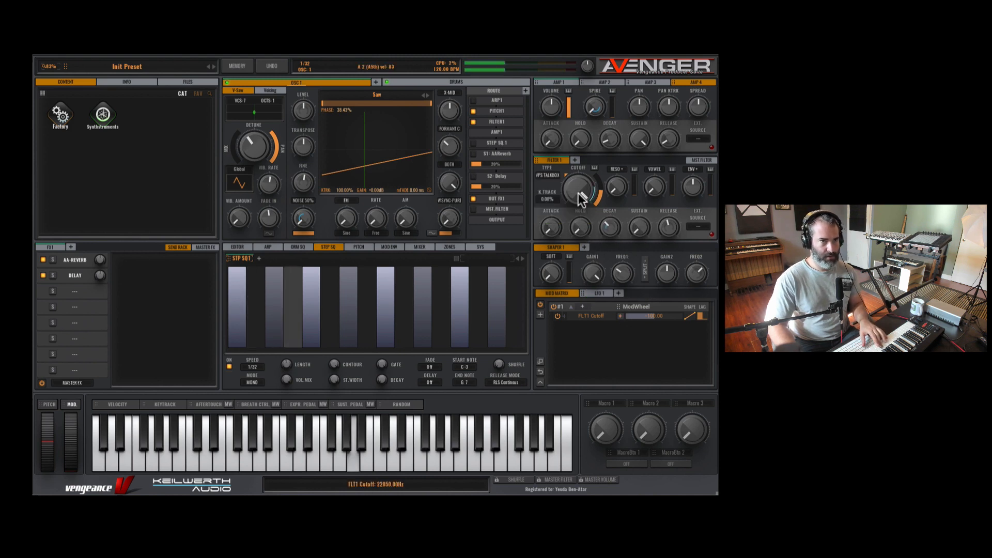
drag(579, 194, 578, 262)
drag(654, 188, 655, 164)
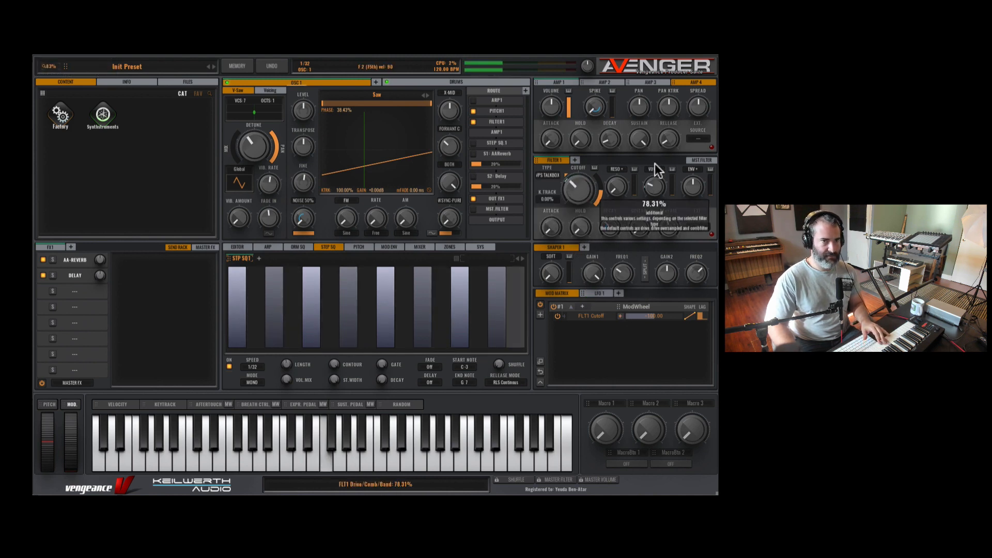
Step: Try small changes to Filter 1's cutoff around 375 Hz
mouse_move(579, 191)
mouse_down()
mouse_move(594, 155)
mouse_move(563, 209)
mouse_move(575, 198)
mouse_up()
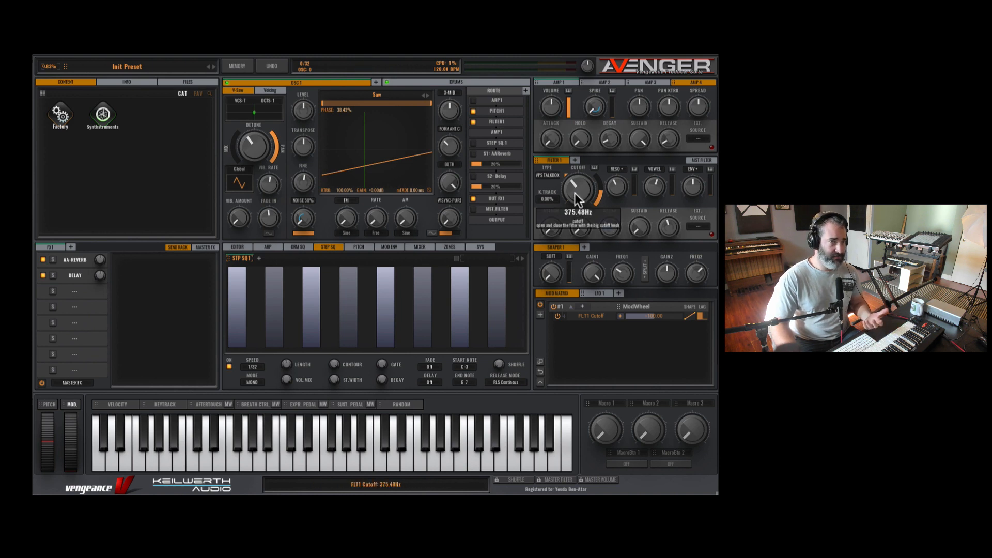
drag(577, 199, 573, 194)
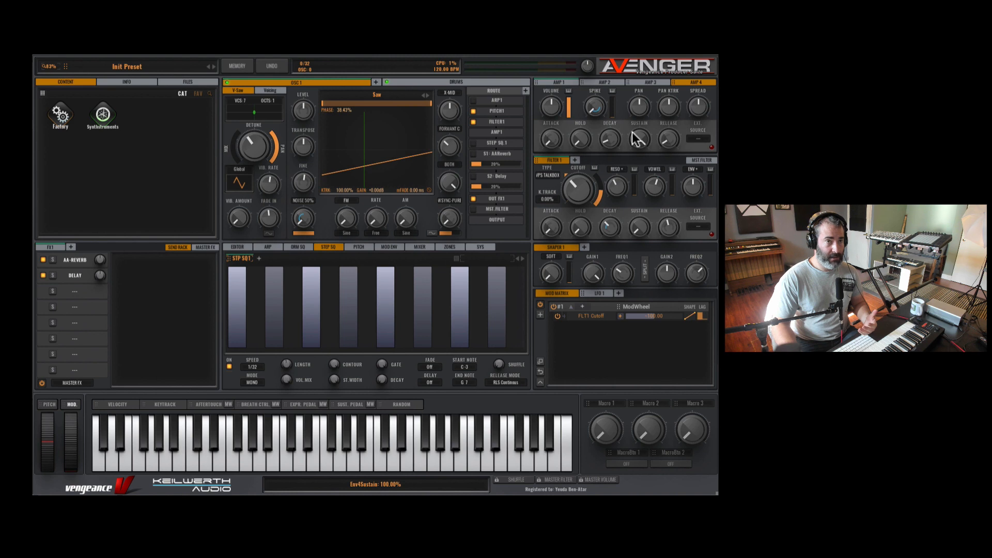
drag(573, 199, 574, 197)
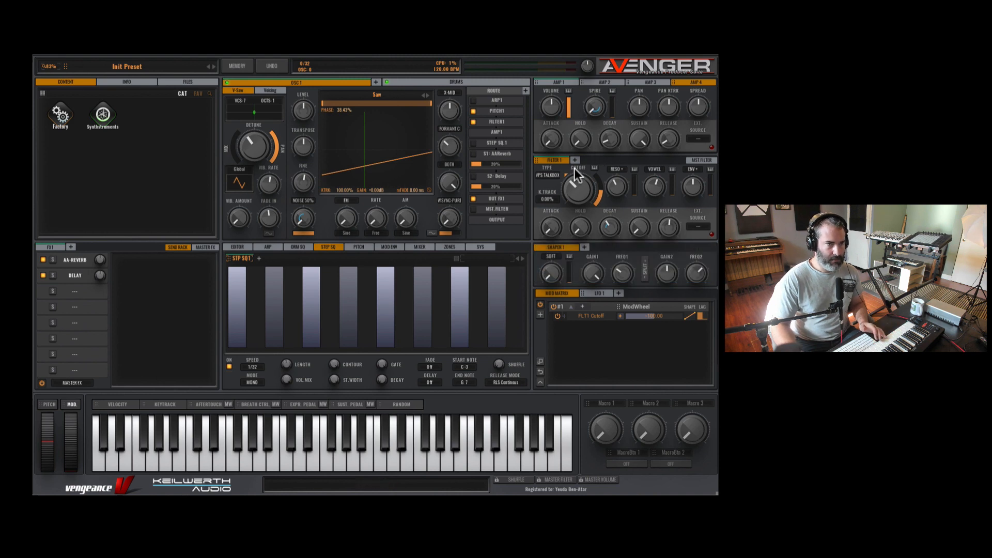
Step: Add Filter 2, Filter 3 and Filter 4, and view the master filter before returning to Filter 1
click(575, 160)
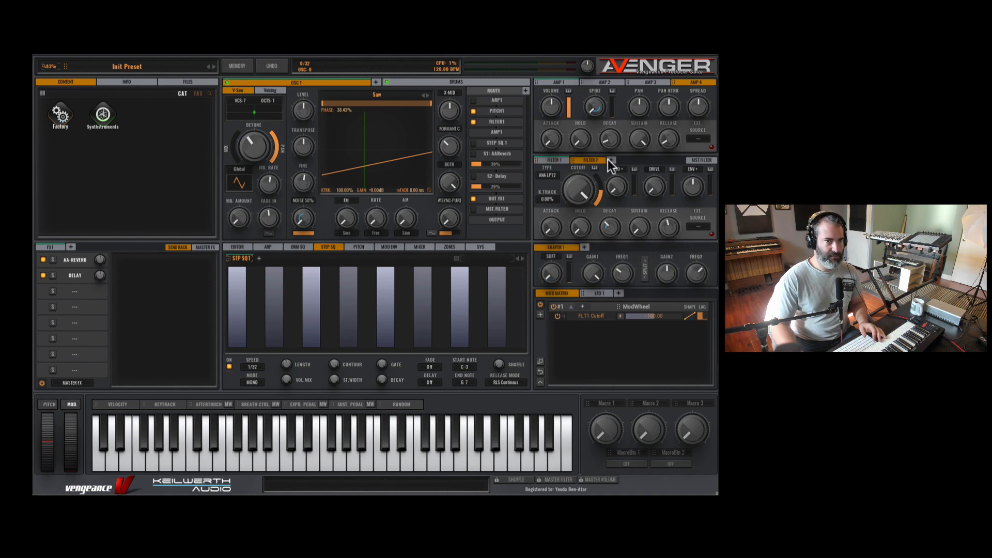
click(650, 160)
click(700, 158)
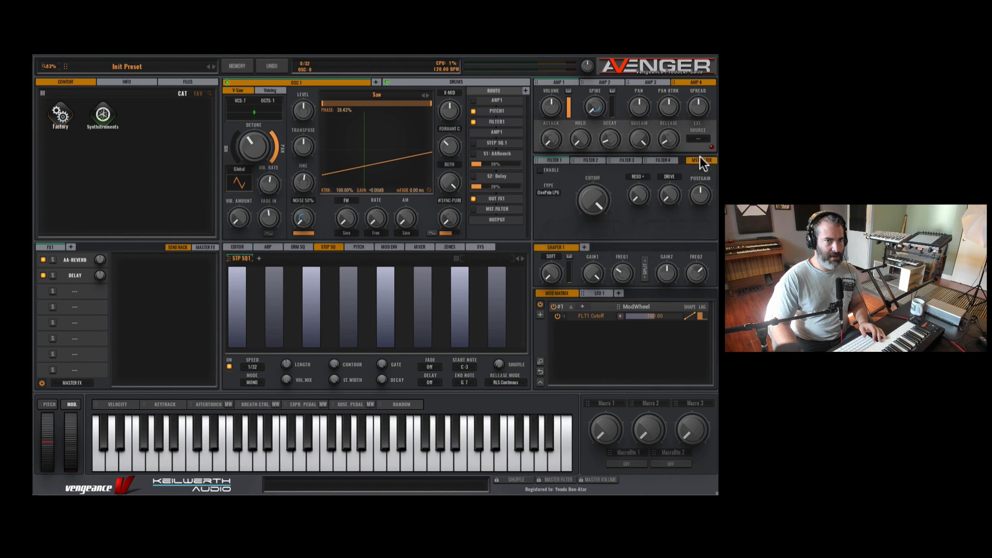
click(559, 161)
click(547, 174)
click(576, 166)
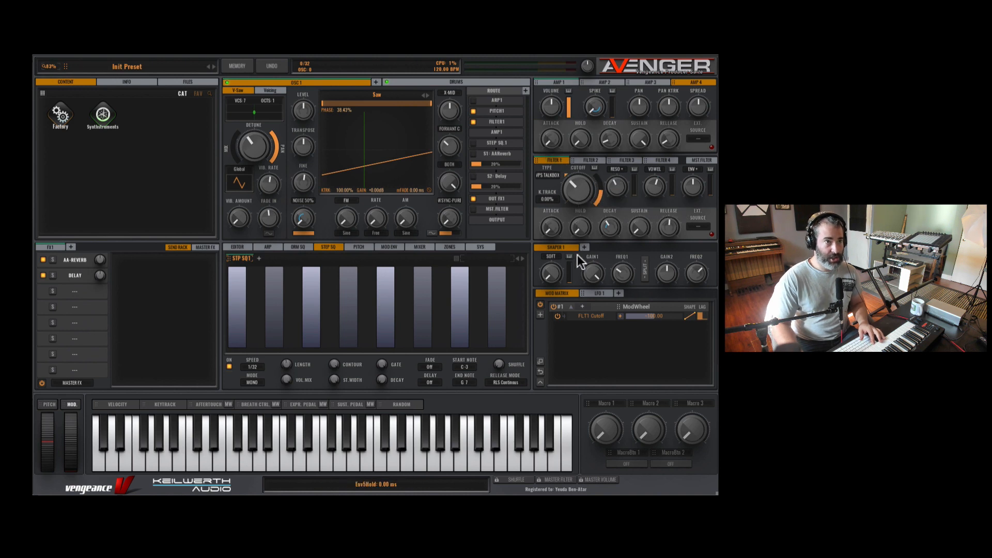
Step: Add Shaper 1 to OSC 1's route and place it directly after Filter 1
click(526, 90)
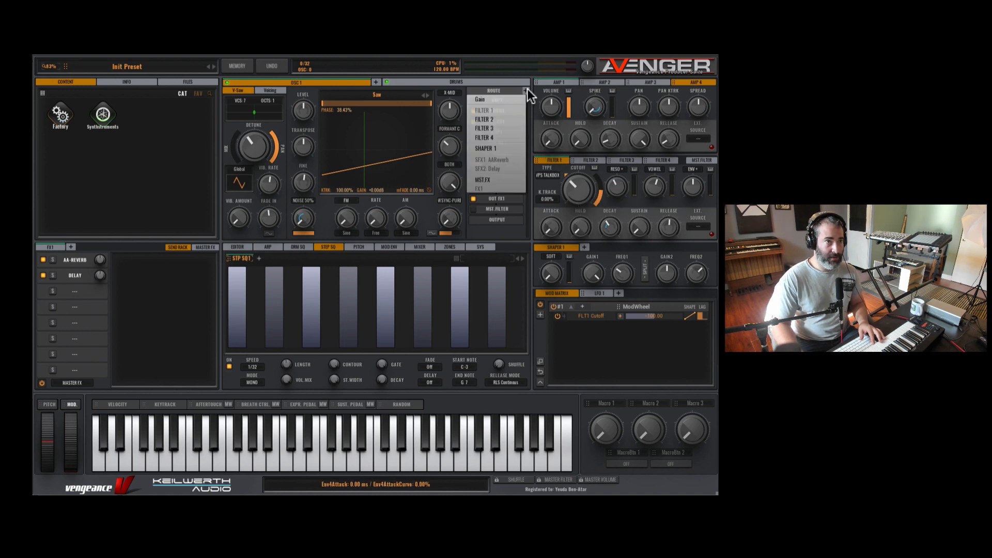
click(495, 148)
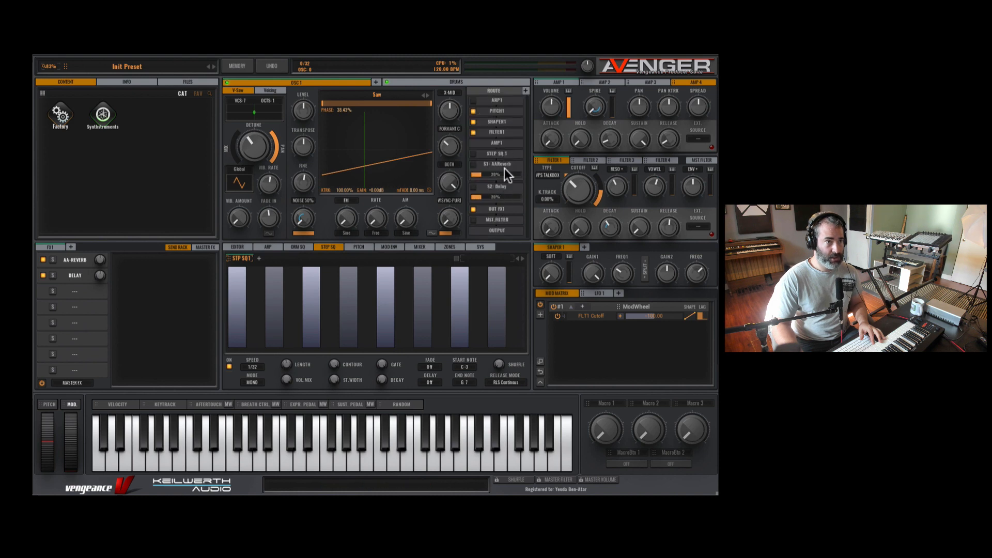
click(501, 132)
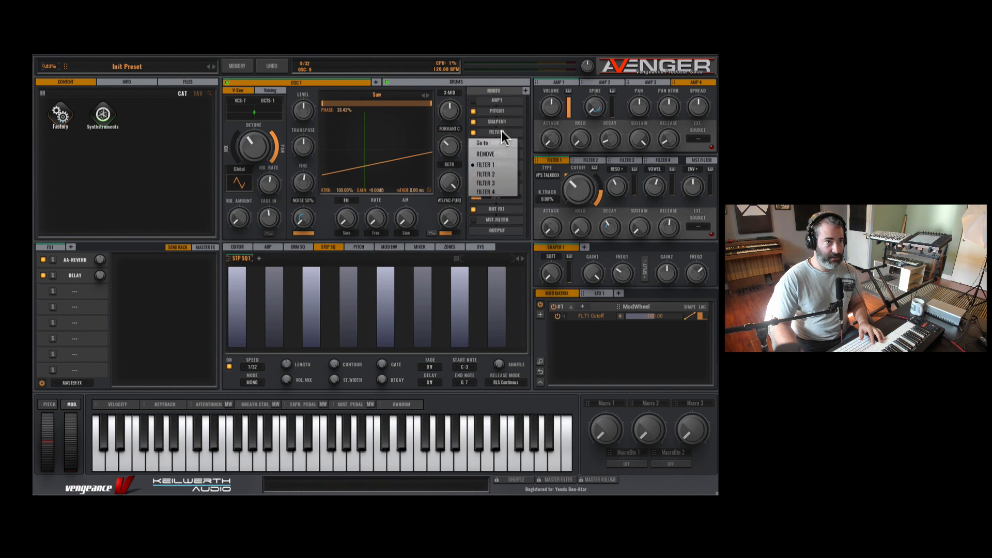
mouse_move(511, 122)
mouse_down()
mouse_move(499, 121)
mouse_move(498, 131)
mouse_up()
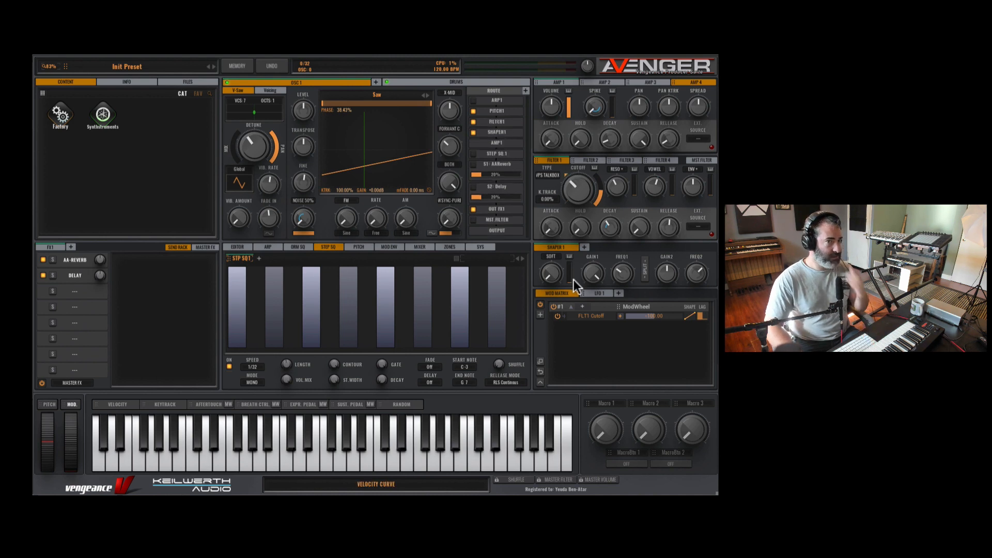
Step: Try Shaper 1's distortion types with its drive raised, and set the type to MODE-M
mouse_move(553, 267)
mouse_down()
mouse_move(559, 233)
mouse_move(554, 263)
mouse_up()
click(552, 257)
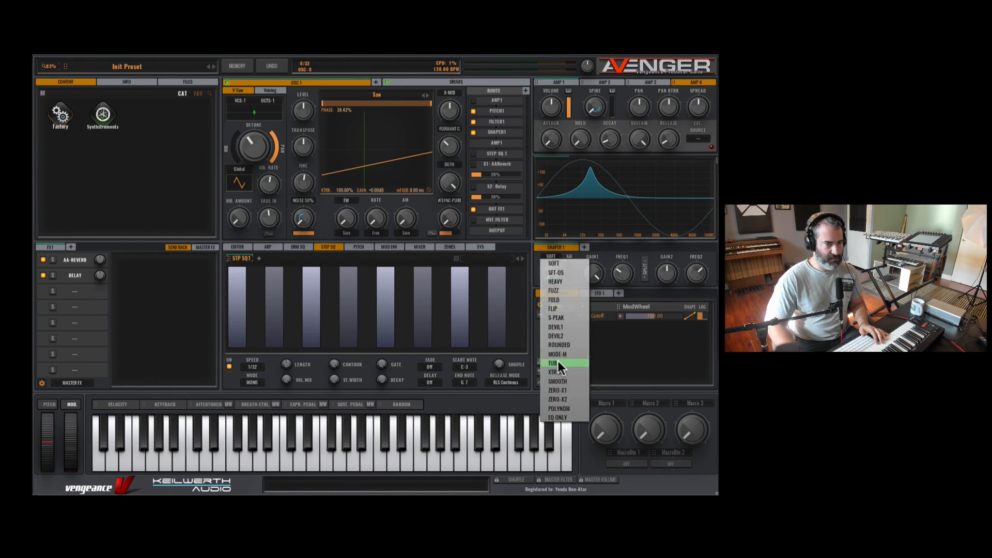
click(559, 337)
drag(551, 273, 590, 246)
double_click(556, 259)
click(556, 259)
click(575, 345)
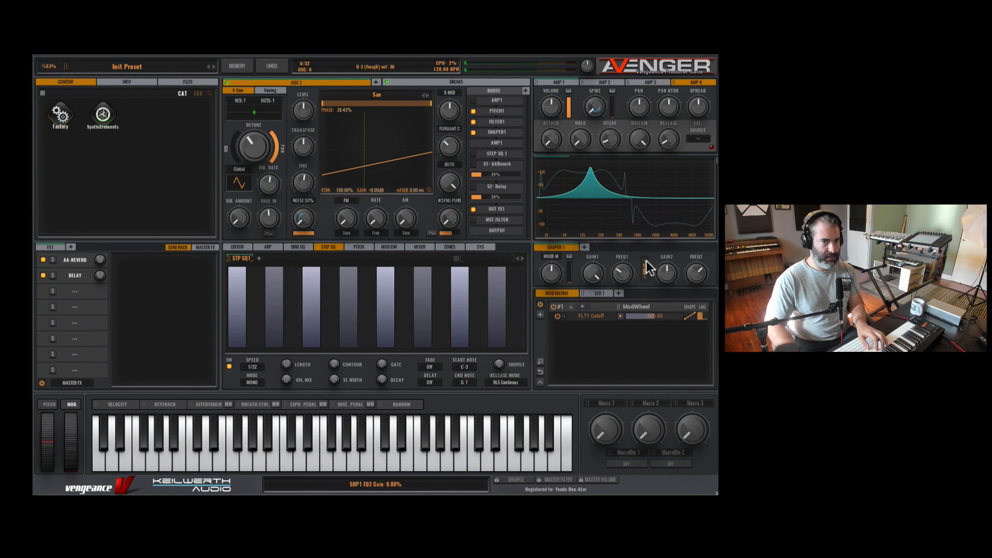
Step: Boost Shaper 1's second EQ band at about 2093 Hz and lower the first band's gain
drag(624, 271, 695, 258)
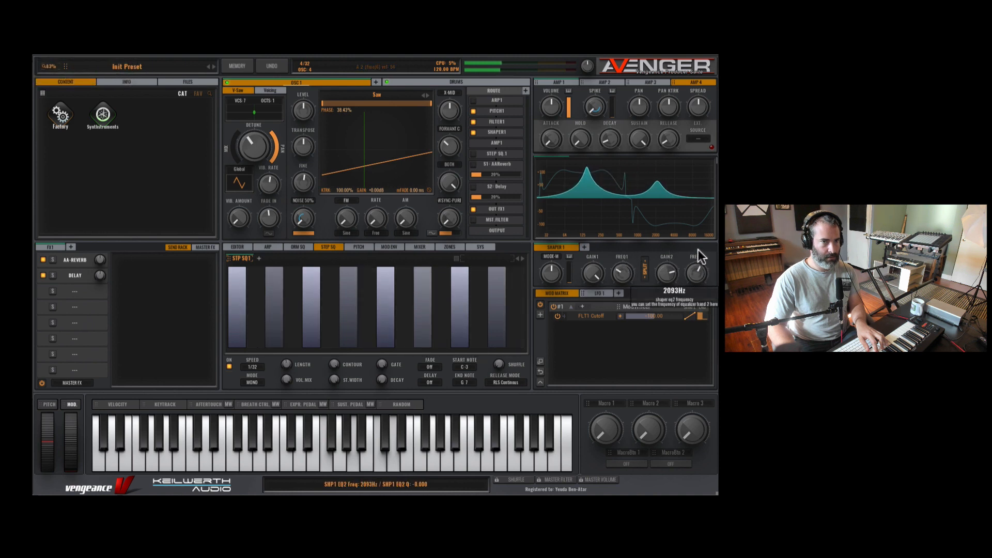
drag(593, 273, 549, 297)
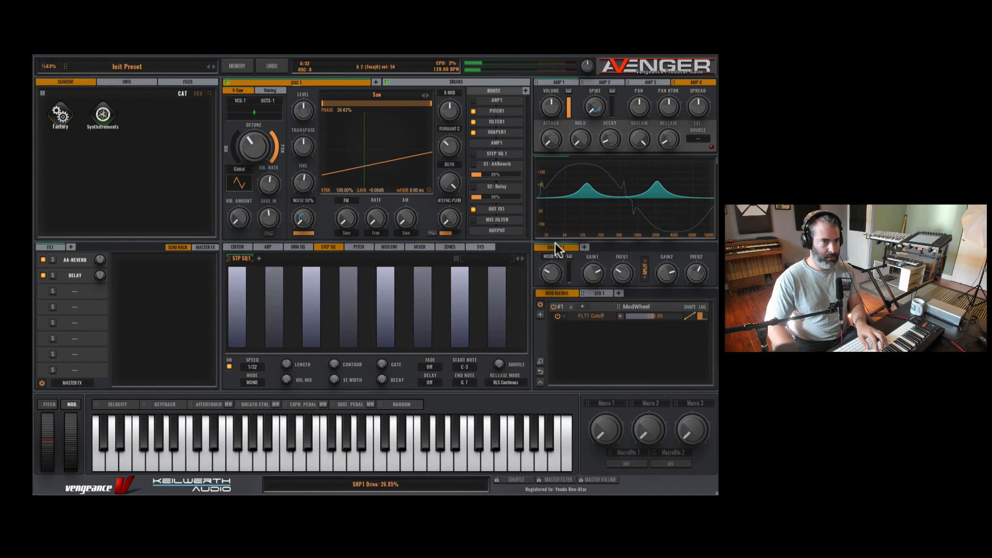
Step: Set Shaper 1's type to SMOOTH and raise its drive to about 75%
click(552, 257)
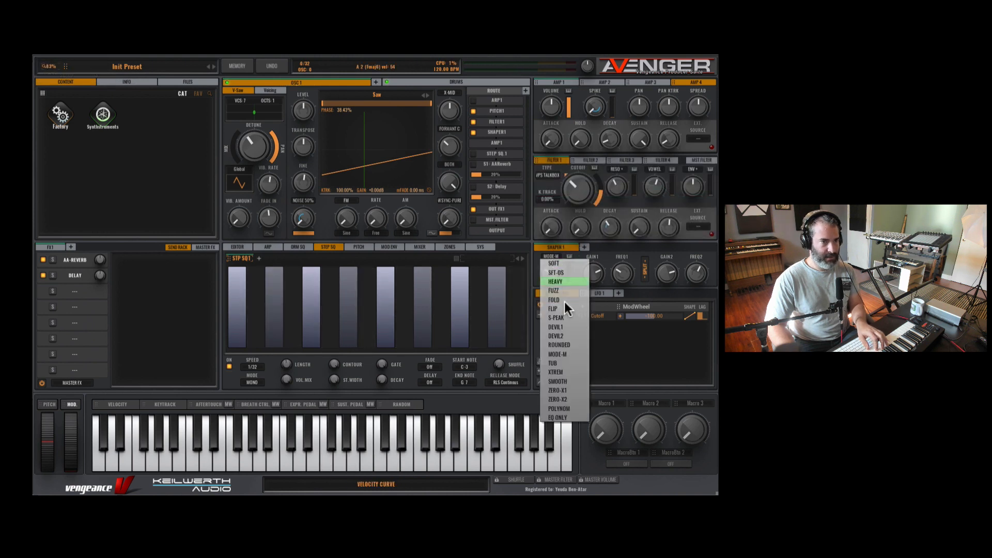
click(563, 382)
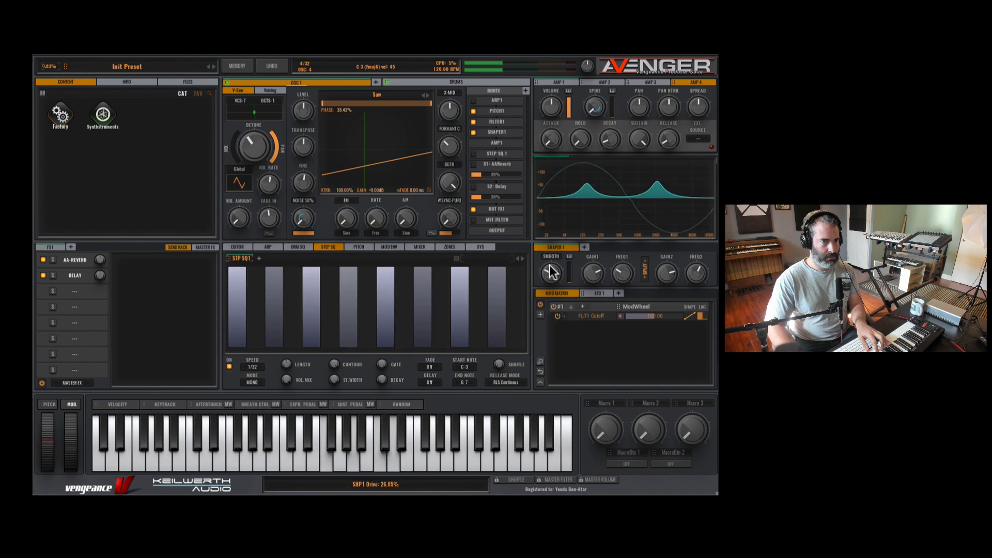
drag(552, 272, 560, 228)
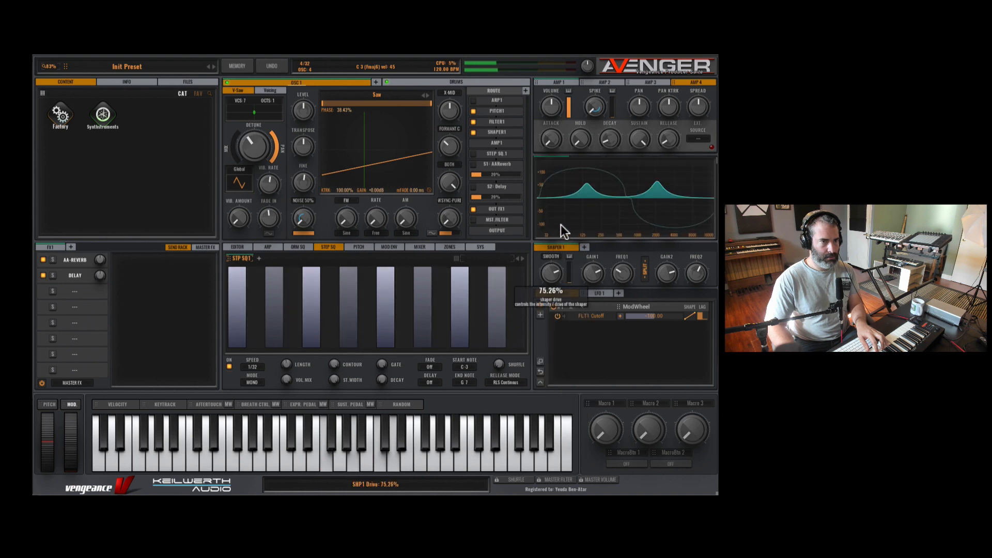
Step: Add three more shaper modules, Shaper 2, Shaper 3 and Shaper 4
click(585, 247)
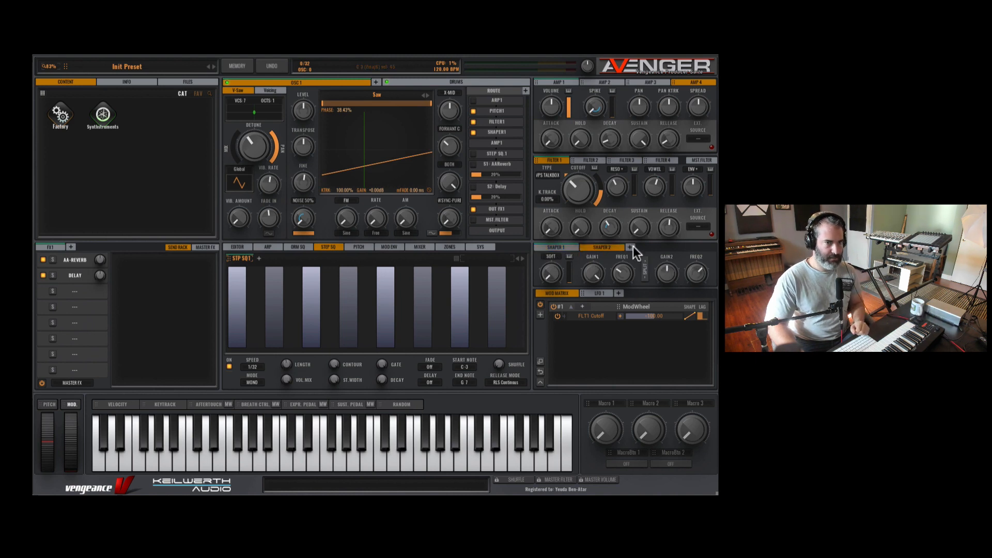
click(631, 247)
click(676, 248)
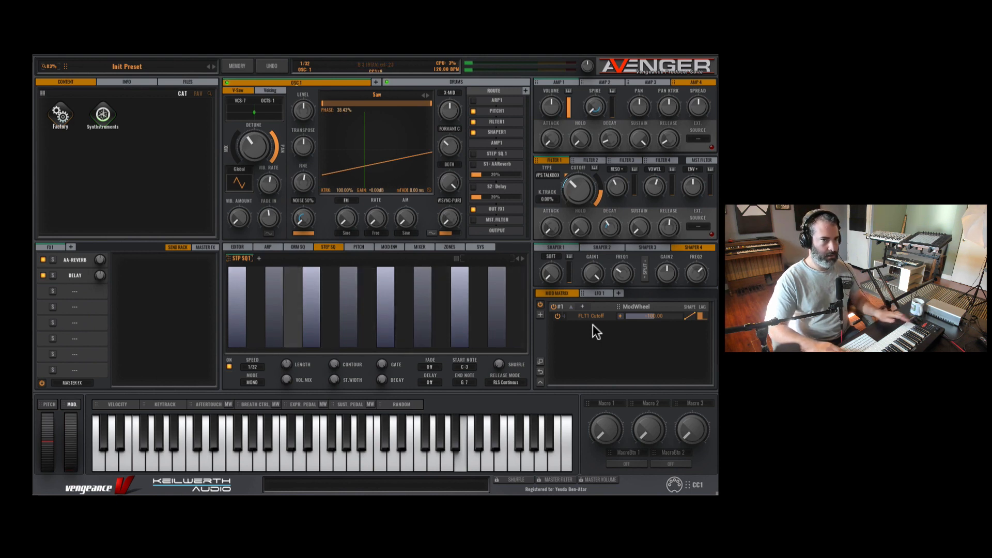
Step: Look through the modulation sources that can be added to the mod matrix, without adding one
mouse_move(578, 172)
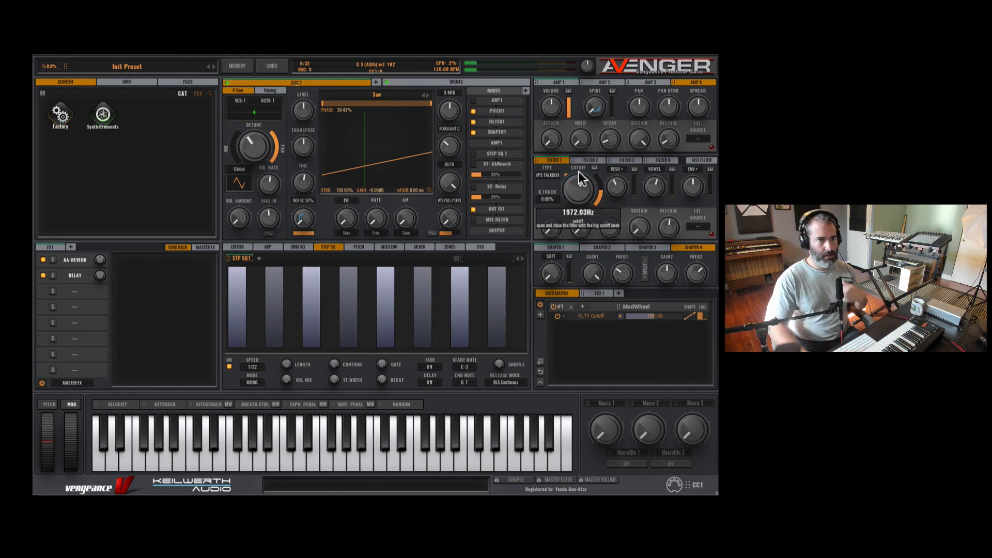
click(540, 315)
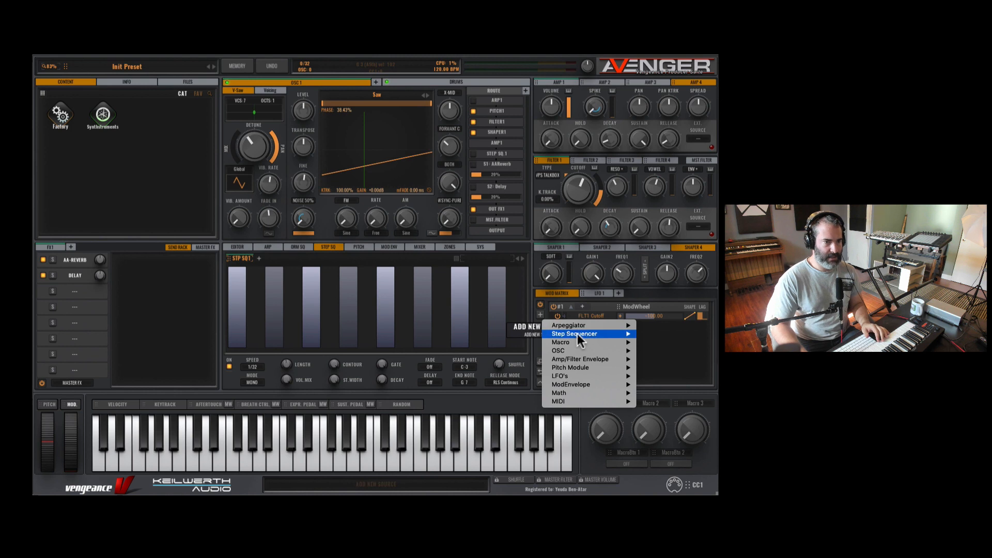
mouse_move(628, 325)
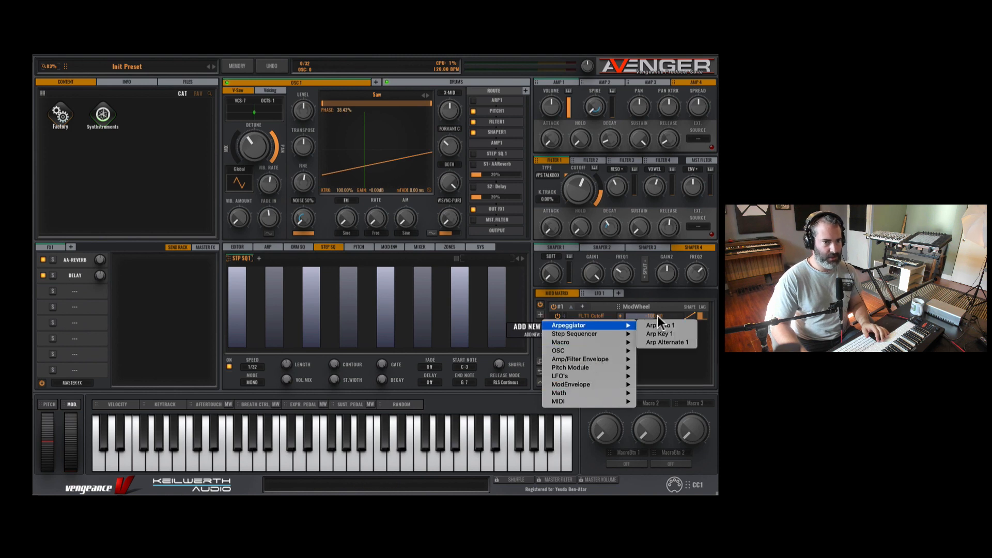
click(670, 375)
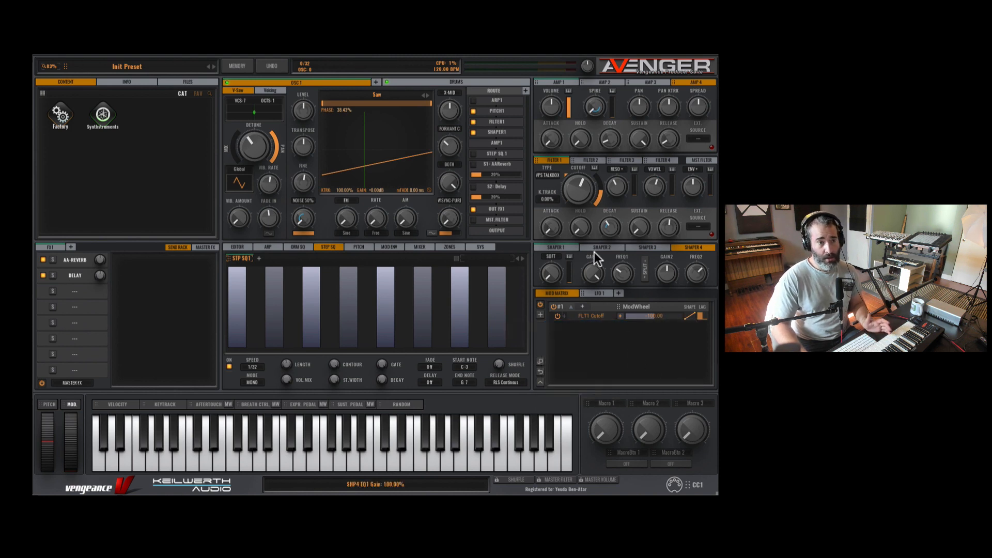
Step: Assign LFO 1 as a modulation source to Shaper 4's drive
mouse_move(553, 266)
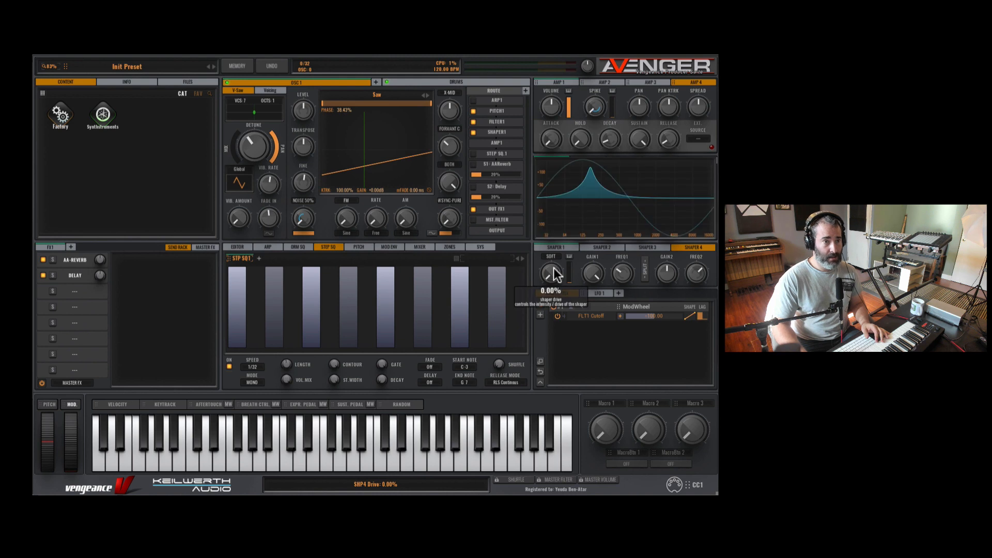
scroll(551, 265, up, 5)
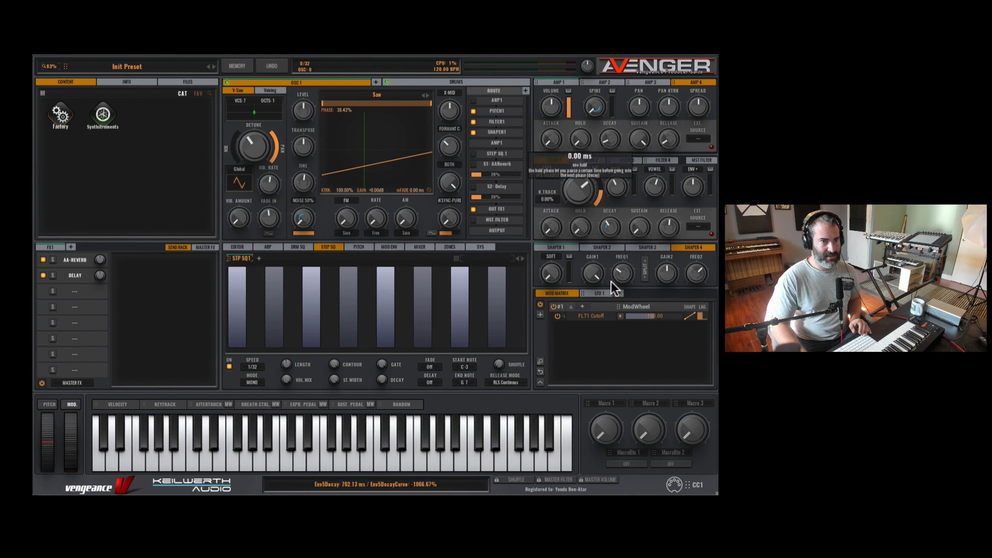
drag(582, 293, 553, 277)
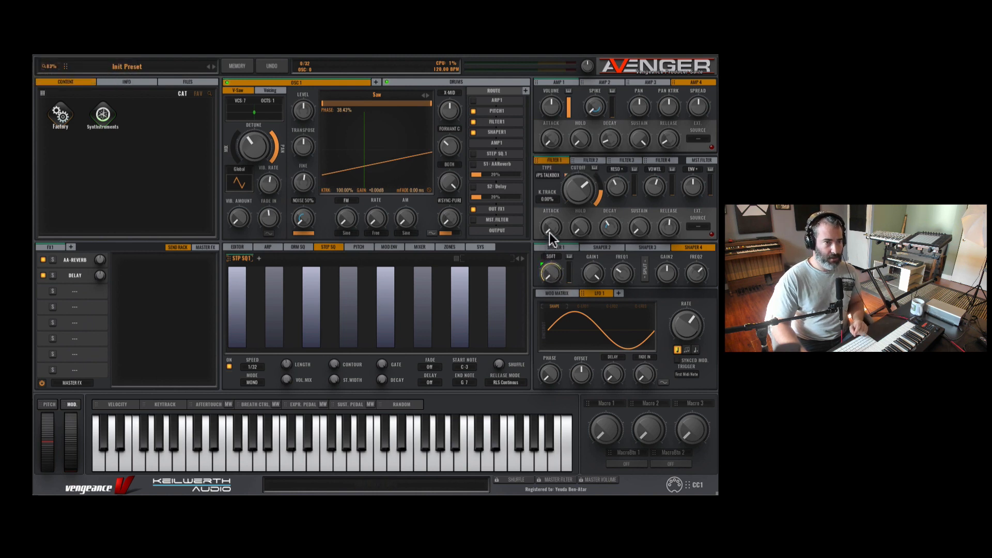
Step: Check the assignments in the mod matrix, enlarging it to the big view and closing that view again
click(557, 293)
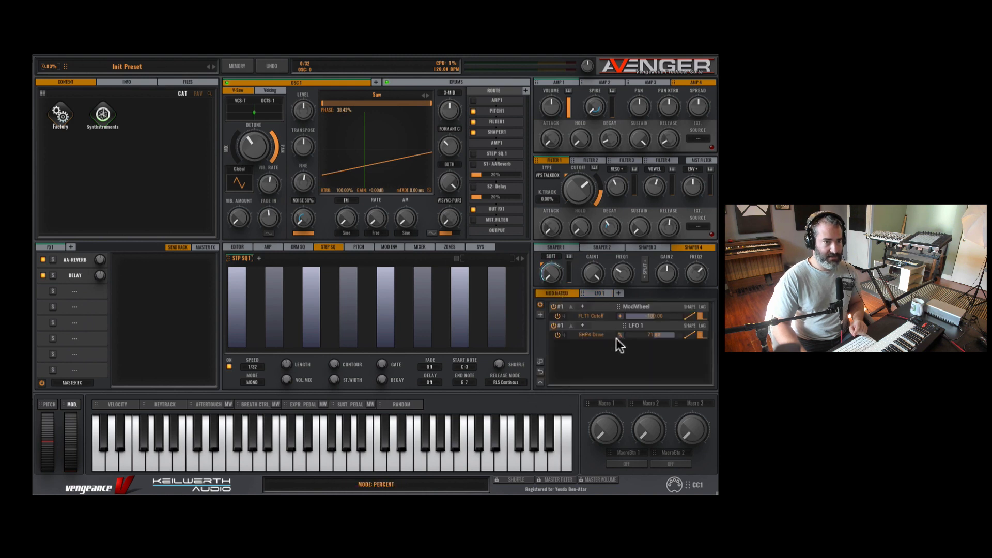
click(540, 361)
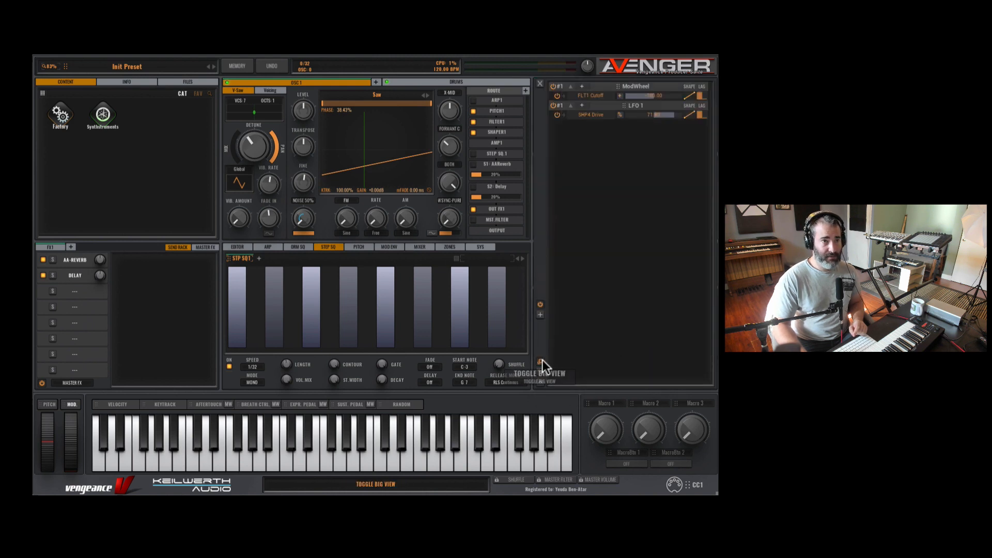
click(537, 84)
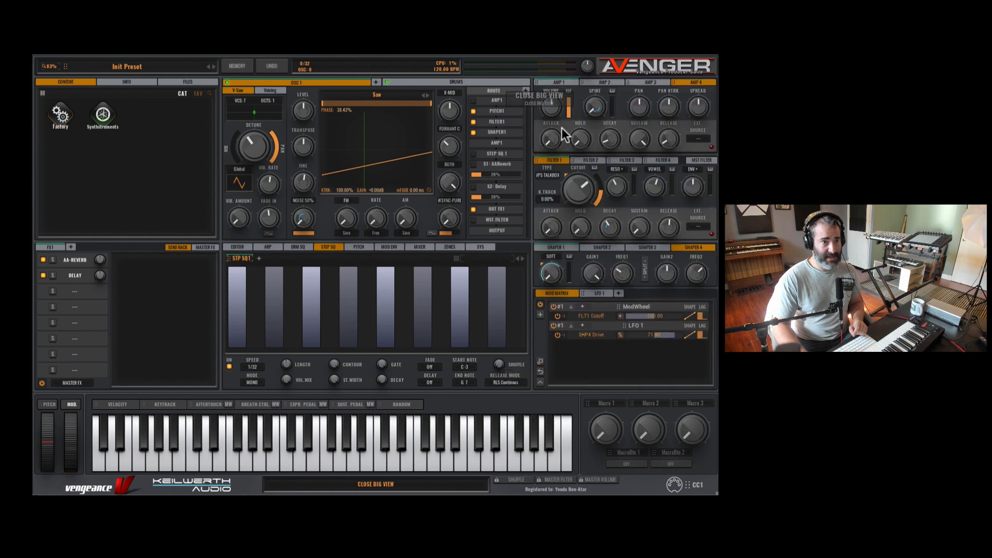
Step: Add three more low-frequency oscillators, LFO 2, LFO 3 and LFO 4
click(599, 293)
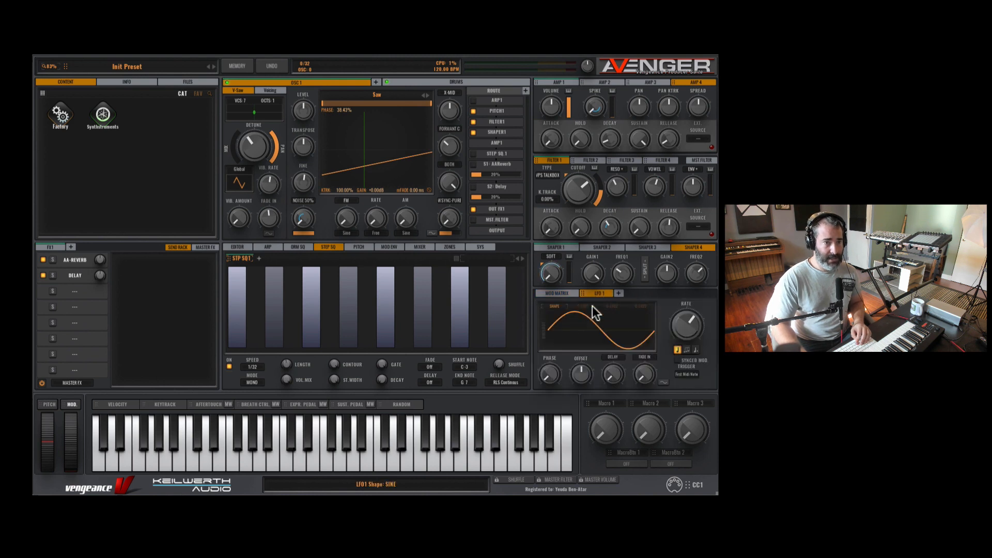
click(621, 293)
click(657, 293)
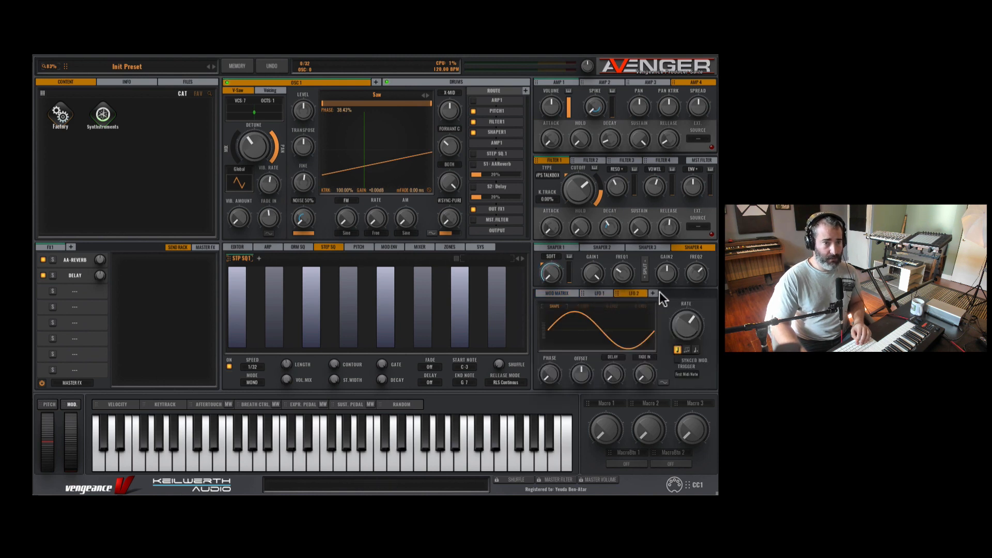
click(688, 293)
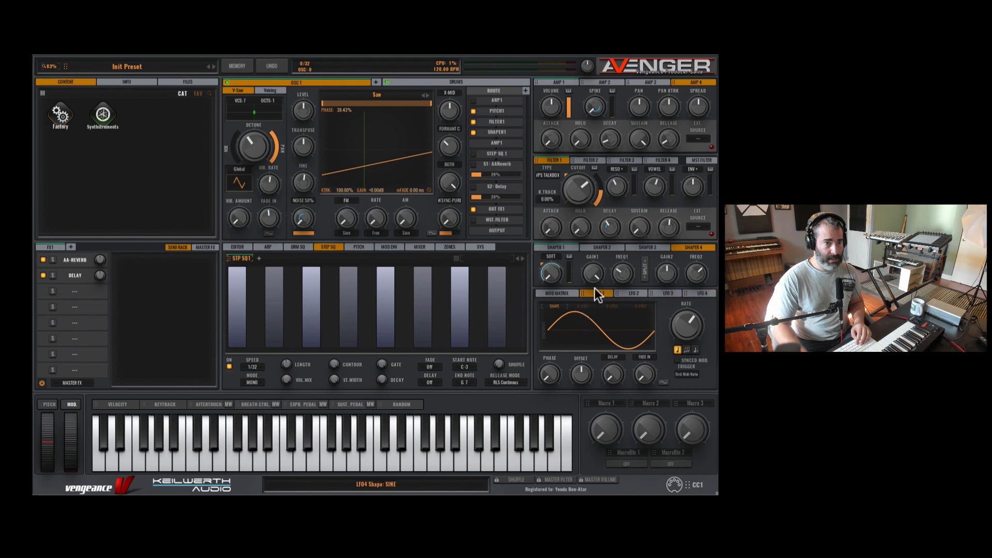
Step: Set LFO 1's shape to RAMP UP3, and switch its display to the editable line graph
click(597, 292)
click(579, 330)
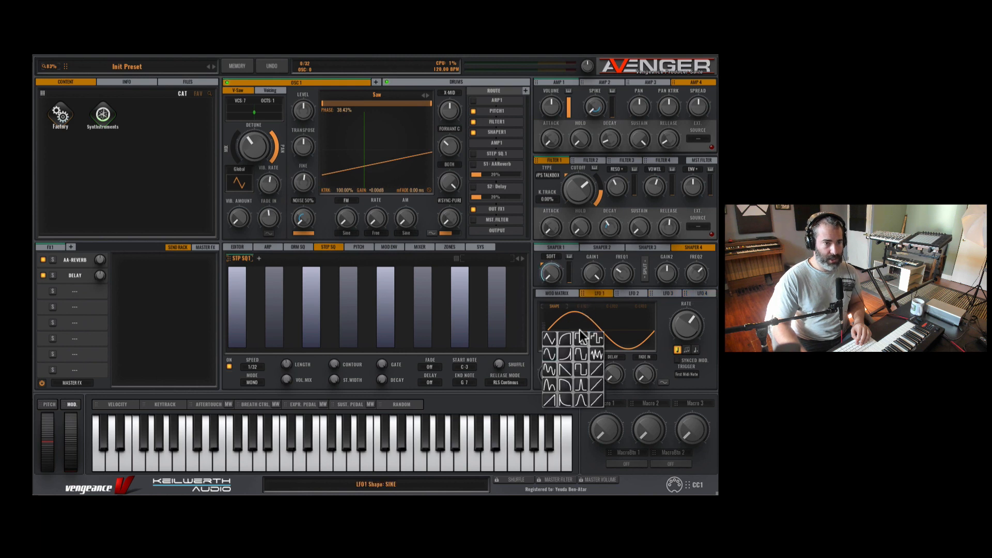
click(566, 355)
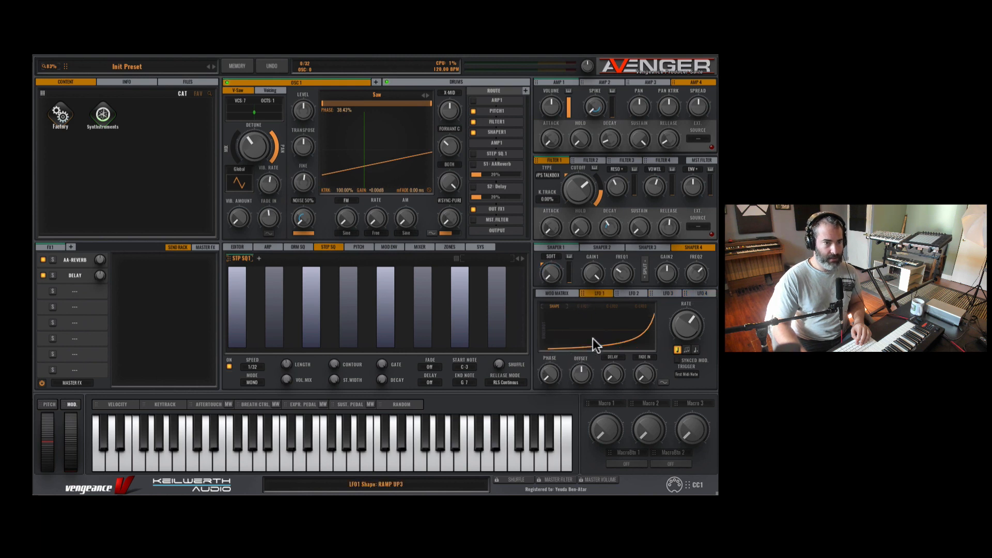
click(585, 305)
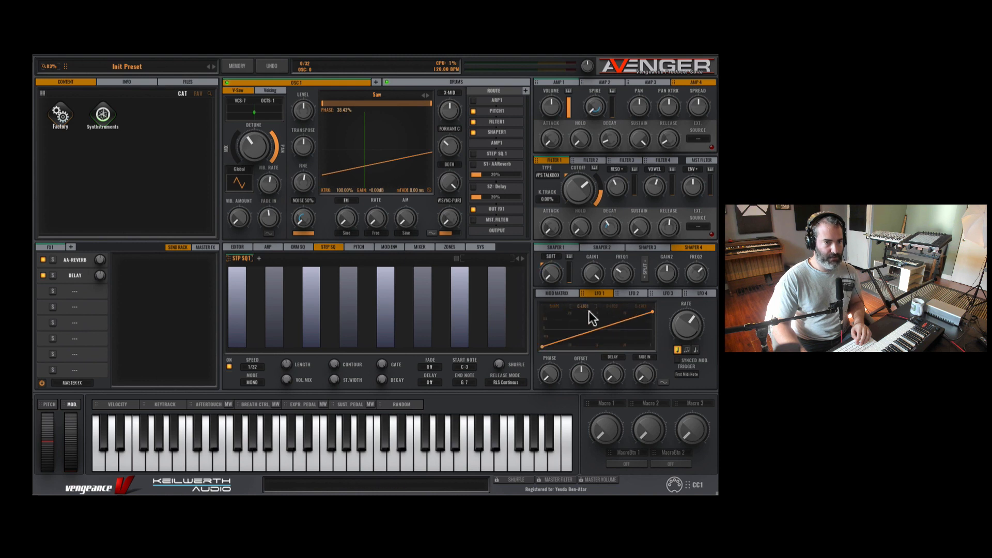
Step: Add breakpoints along LFO 1's ramp line to form a custom zigzag curve
click(561, 330)
click(595, 334)
click(635, 334)
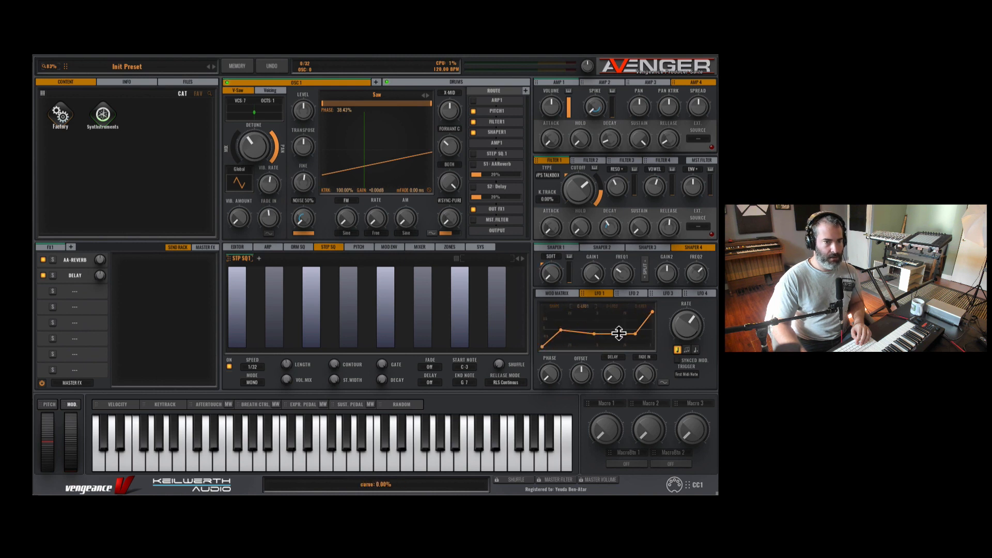
Step: Set OSC 1's FM shape to CUSTOM LFO 1, and check the shape choices offered for AM
click(343, 233)
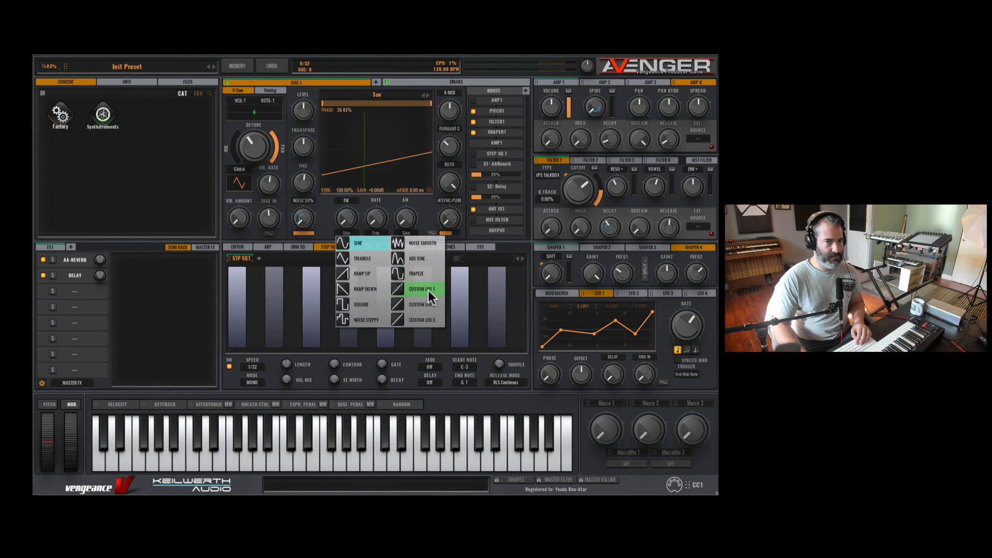
click(407, 288)
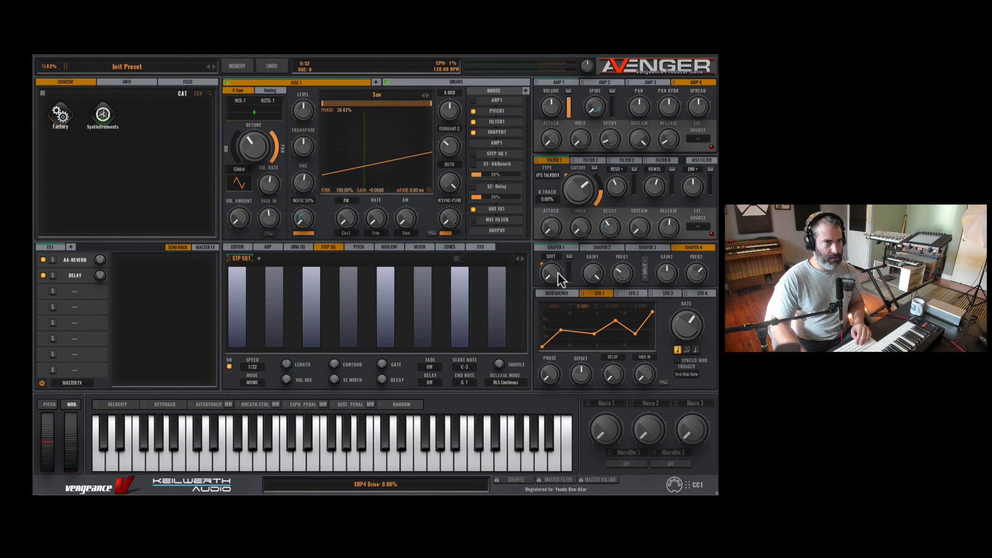
click(405, 234)
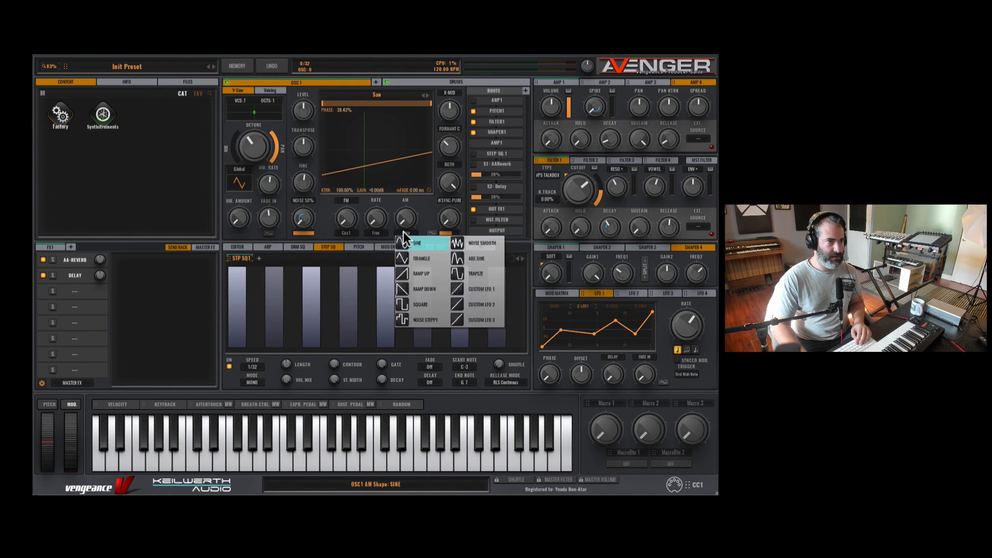
click(424, 226)
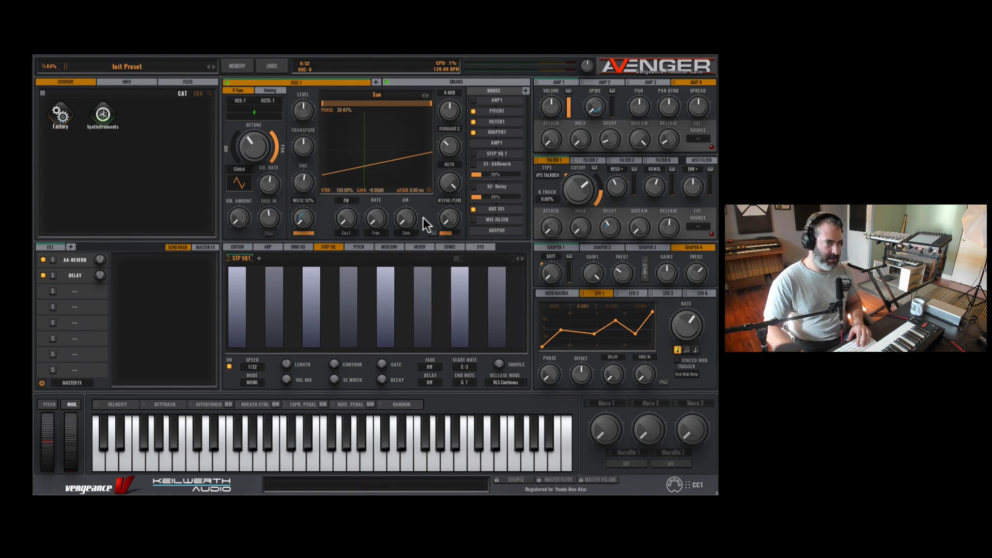
Step: Examine LFO 2's offset, delay sync, fade-in, rate and note-timing controls
click(621, 296)
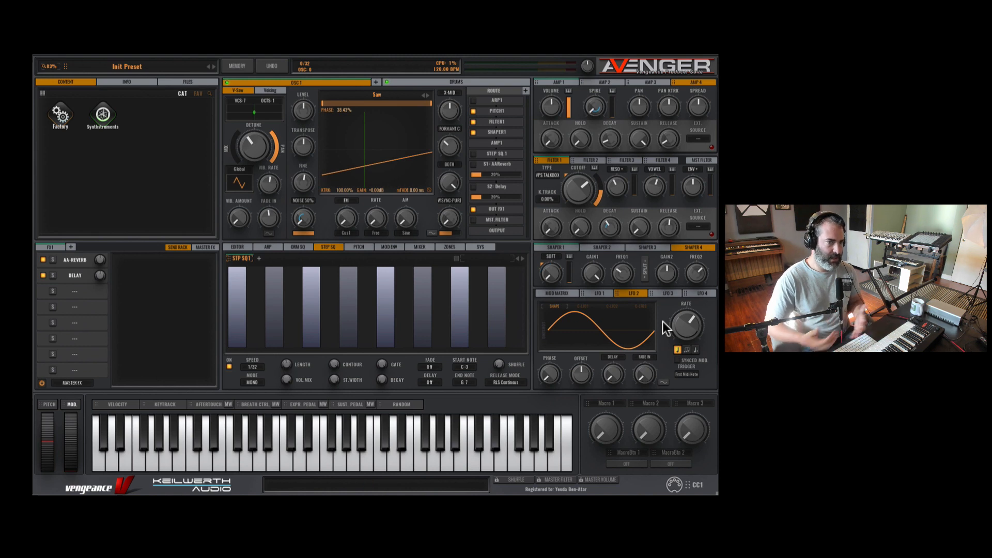
mouse_move(582, 376)
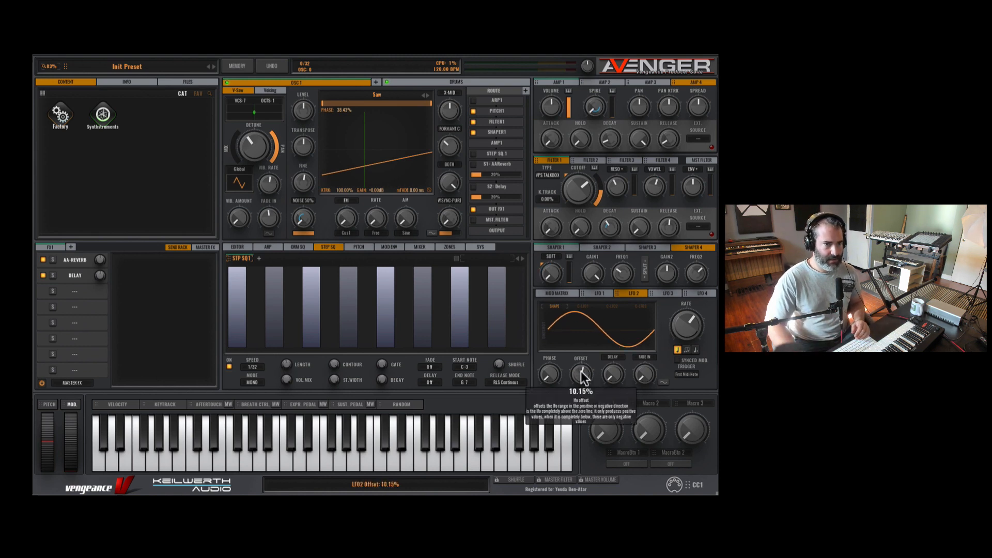
mouse_move(582, 377)
mouse_down()
mouse_move(591, 327)
mouse_move(584, 502)
mouse_move(588, 297)
mouse_move(572, 473)
mouse_move(575, 337)
mouse_move(575, 369)
mouse_up()
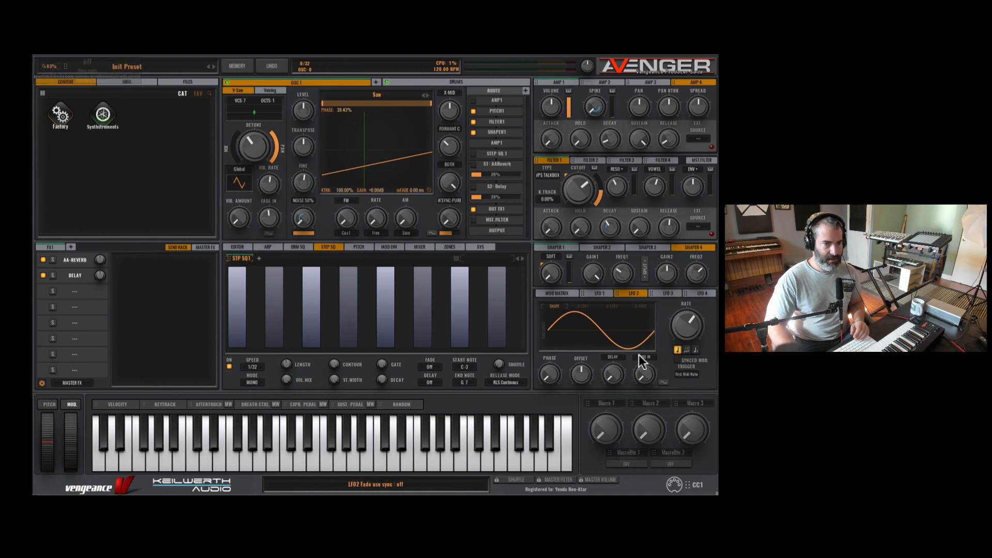
click(615, 356)
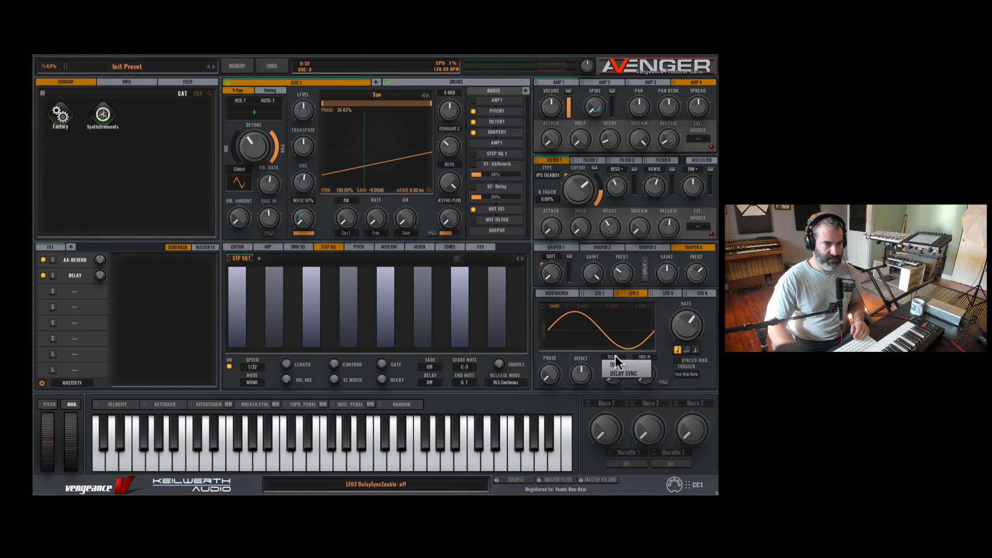
click(642, 355)
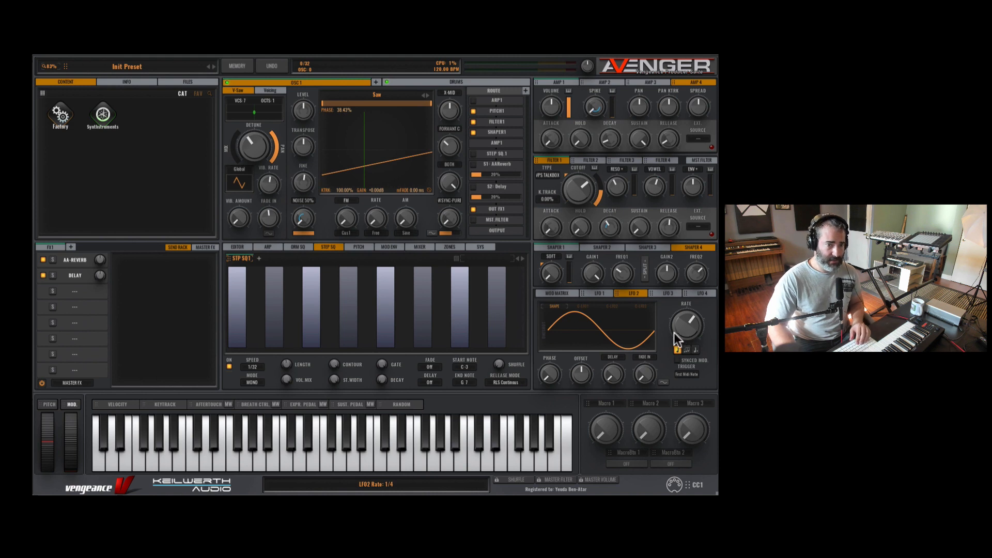
mouse_move(682, 330)
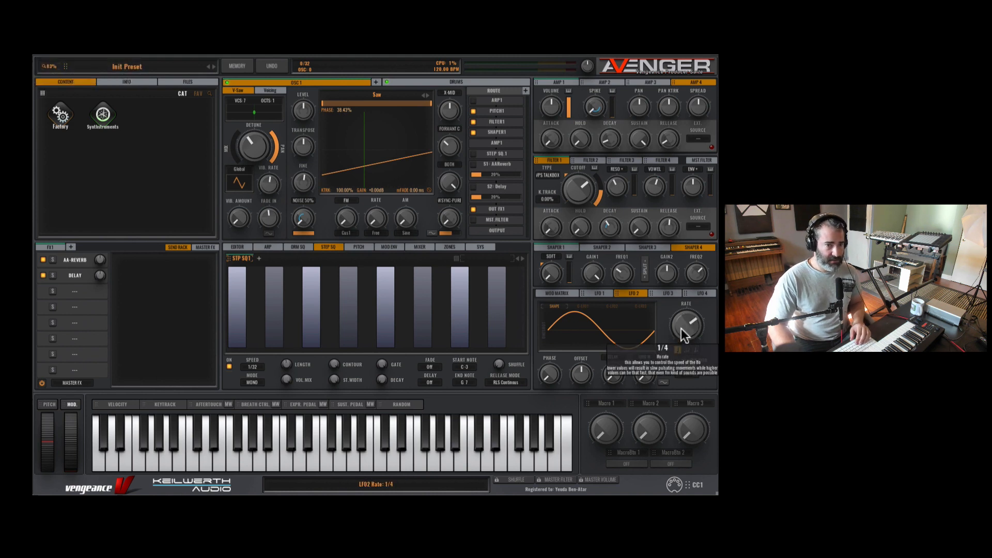
click(687, 349)
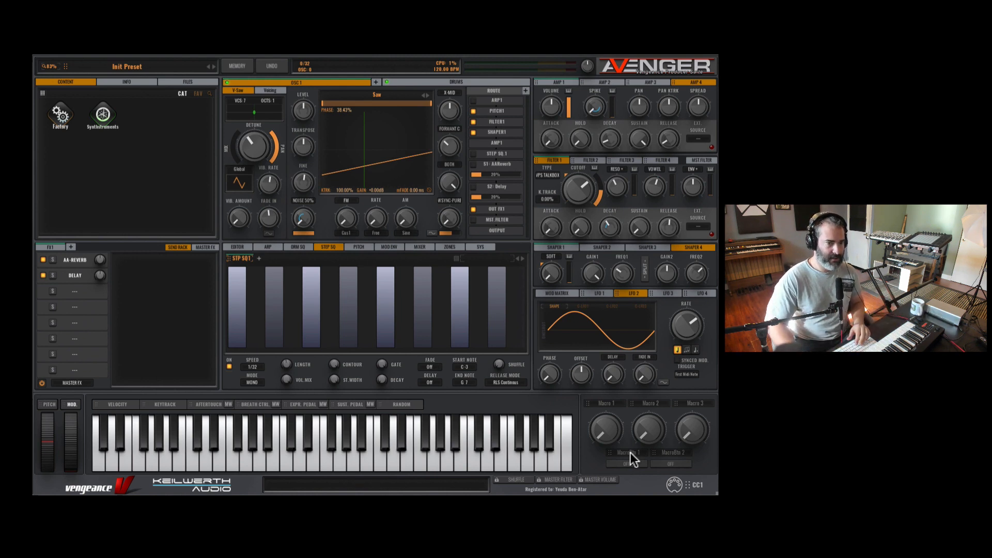
Step: Jump from OSC 1's routing list to the controls of AMP1, SHAPER1, FILTER1 and PITCH1
drag(552, 354, 463, 227)
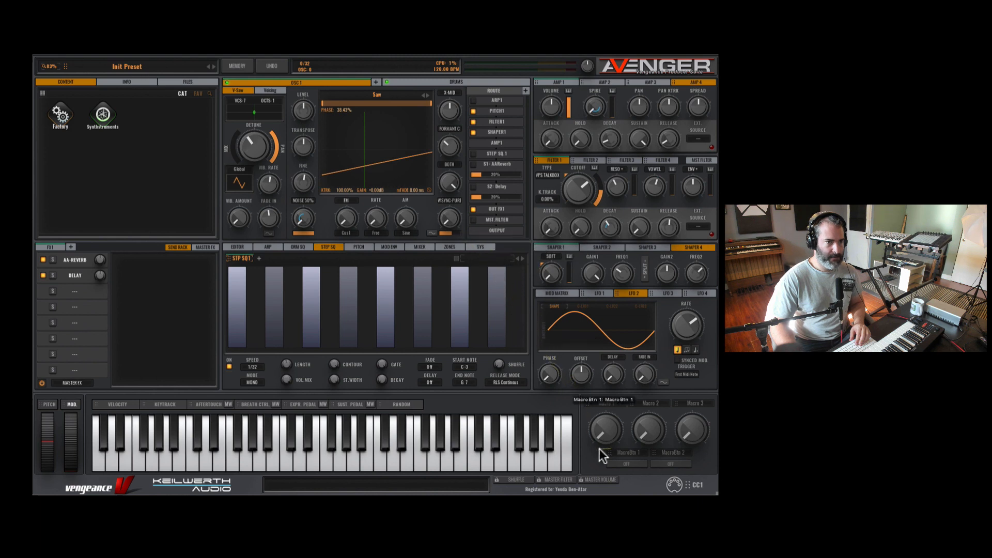
click(501, 166)
click(497, 162)
click(491, 163)
click(491, 164)
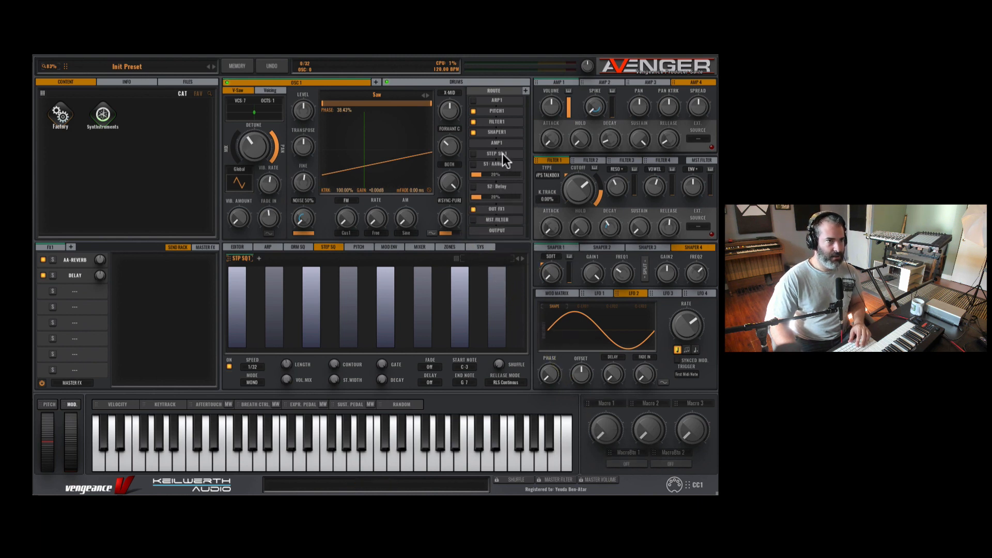
double_click(494, 141)
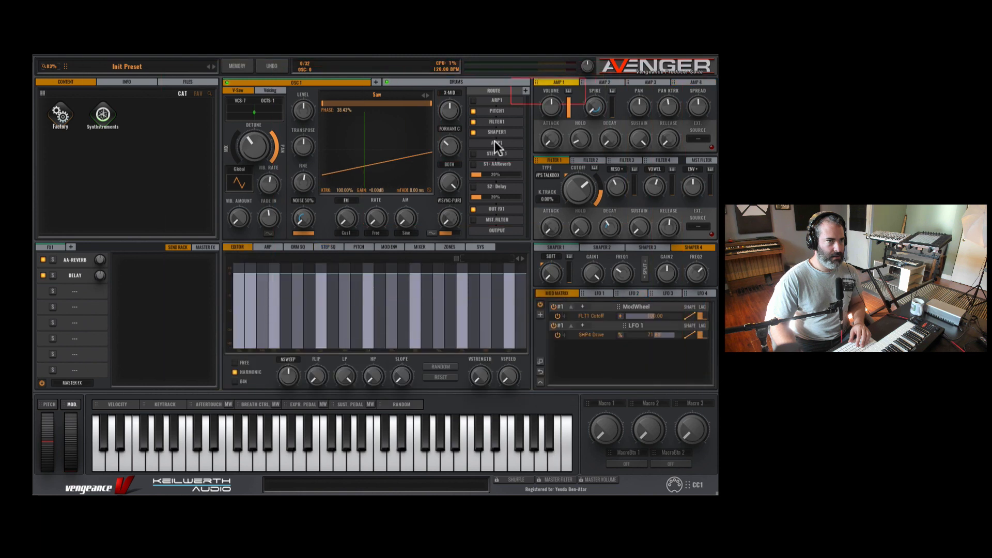
double_click(502, 132)
double_click(502, 122)
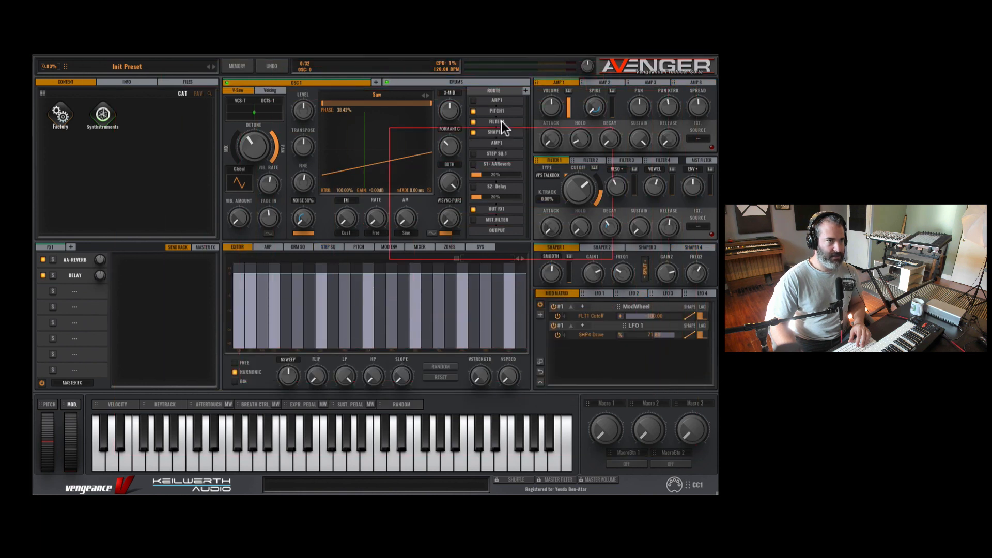
double_click(499, 112)
Step: Jump from the routing list to the AAReverb and Delay sends, the output effects, the master filter and PITCH1
double_click(492, 165)
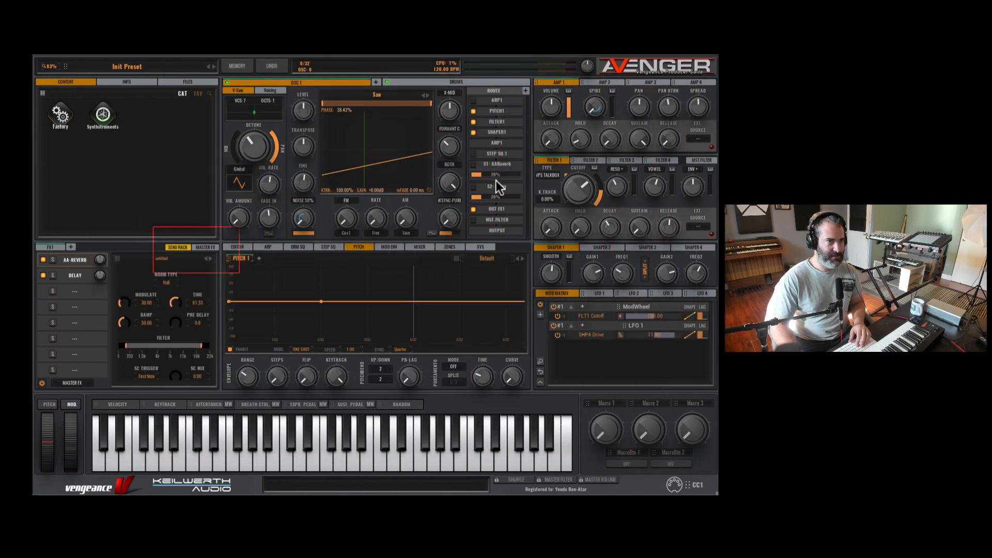
double_click(495, 187)
double_click(496, 207)
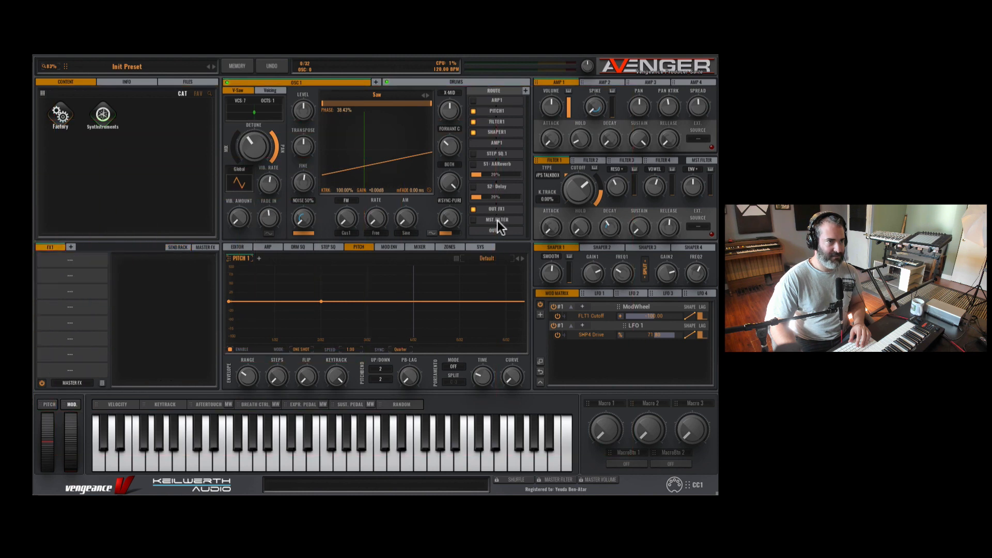
double_click(497, 220)
double_click(497, 110)
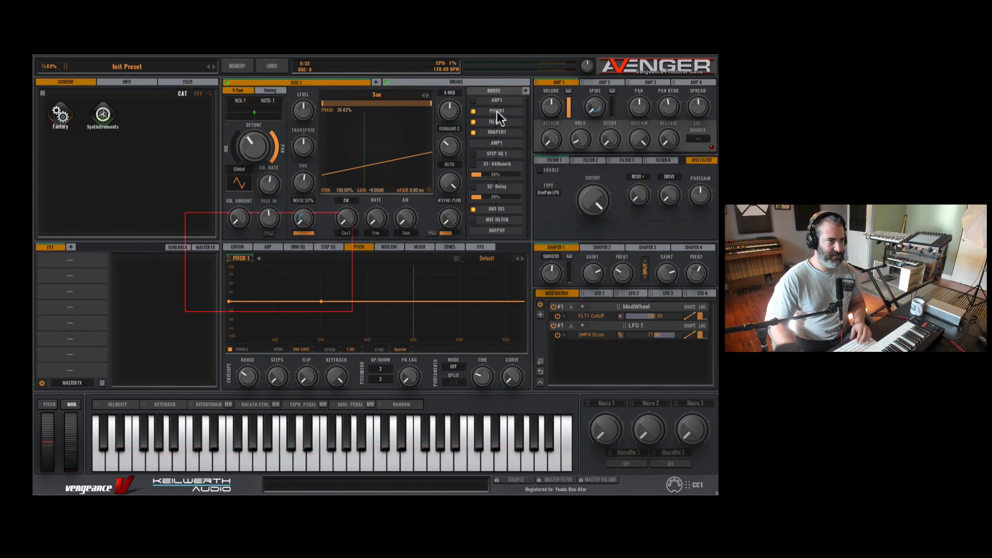
Step: Display the oscillator editor and view OSC 1's sound browser in its upper, lower and full-size layouts, closing it at the end
click(240, 246)
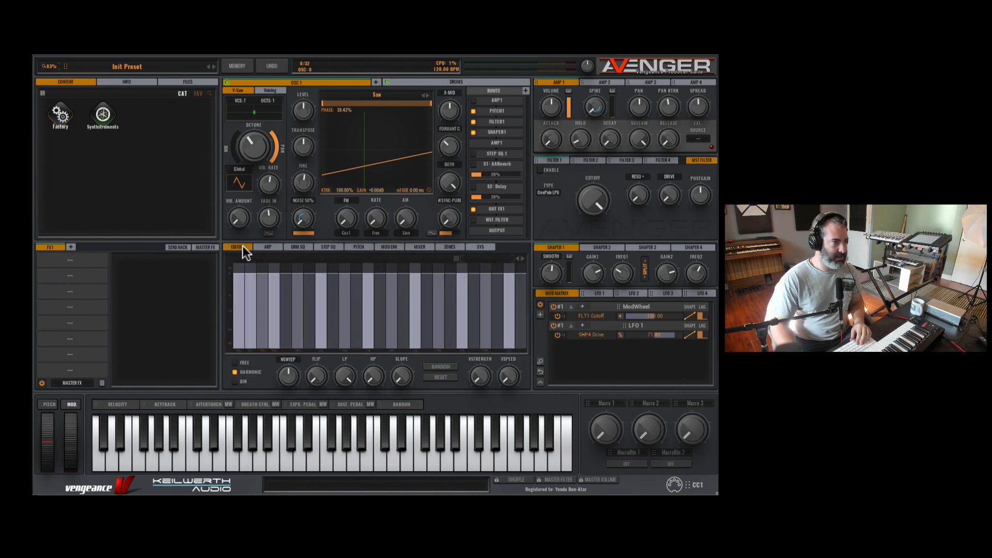
click(374, 94)
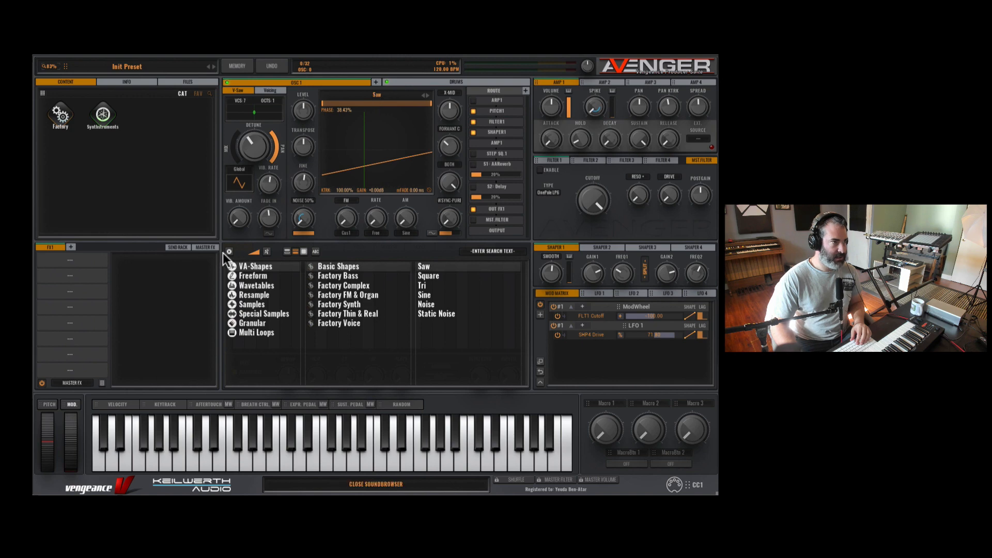
click(288, 252)
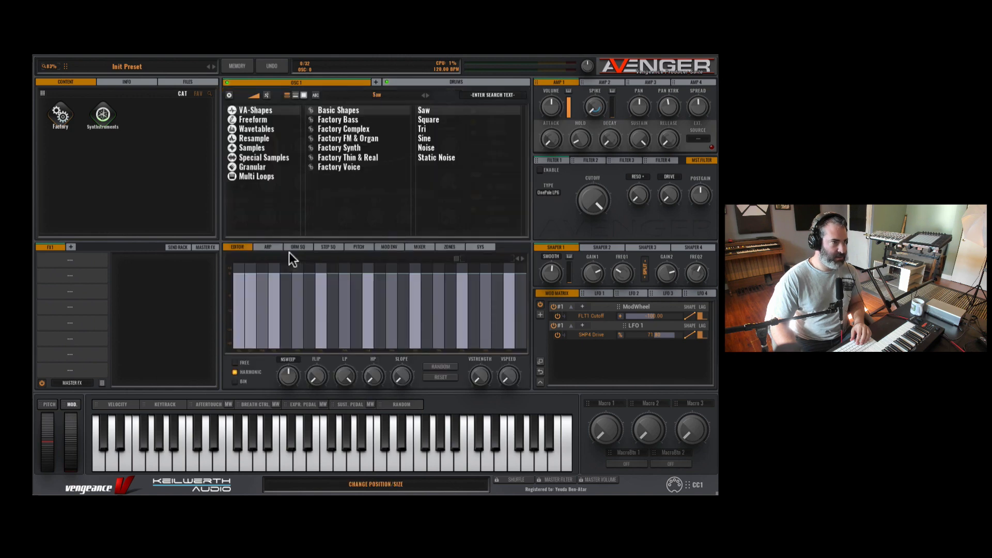
click(294, 95)
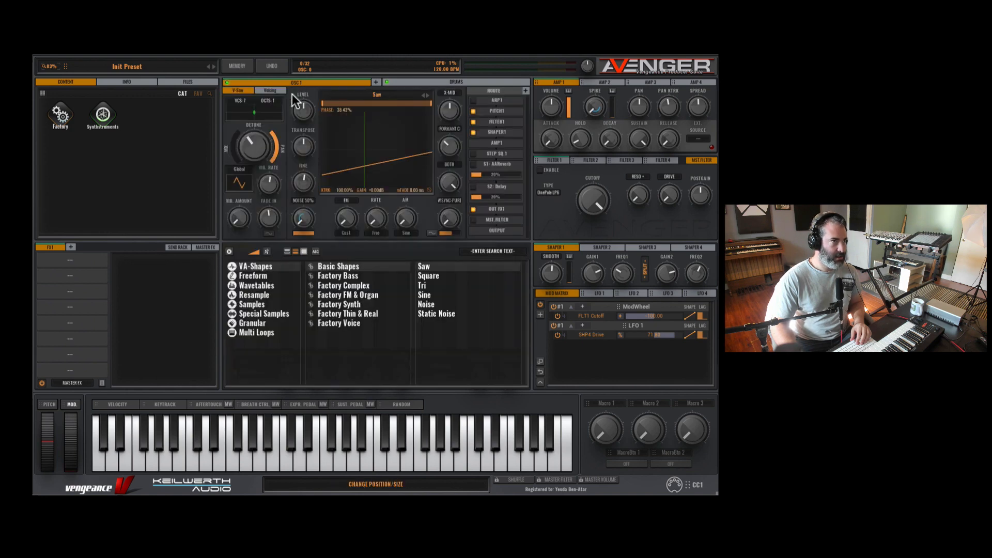
click(303, 251)
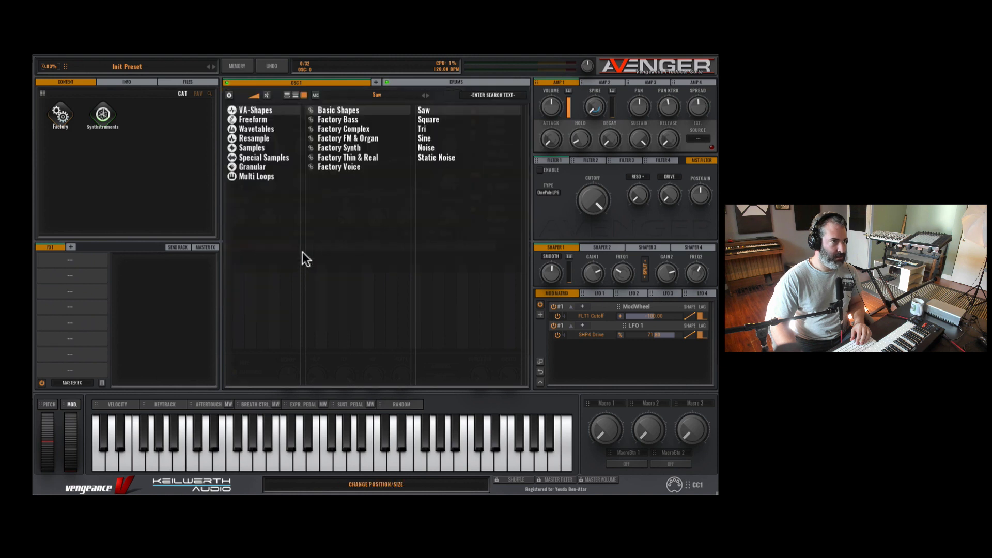
click(229, 93)
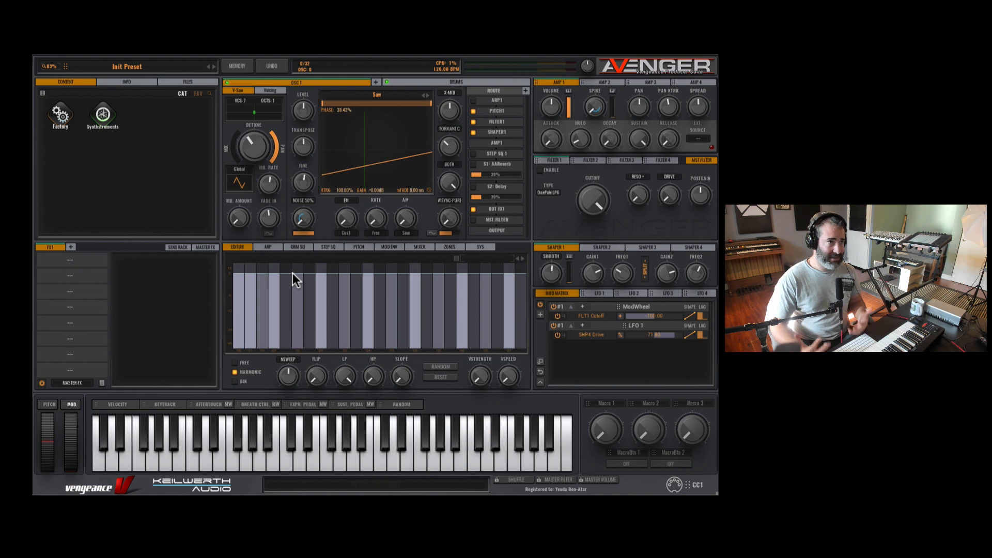
Step: Reopen the sound browser in its upper layout and try the Digi Noiser sample and Cello Ens wavetable in OSC 1
click(383, 94)
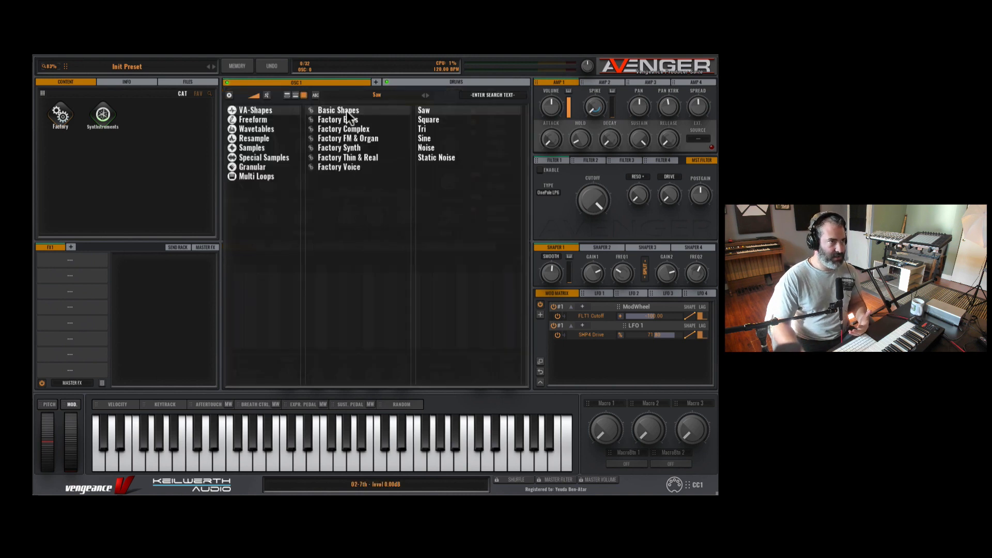
click(286, 95)
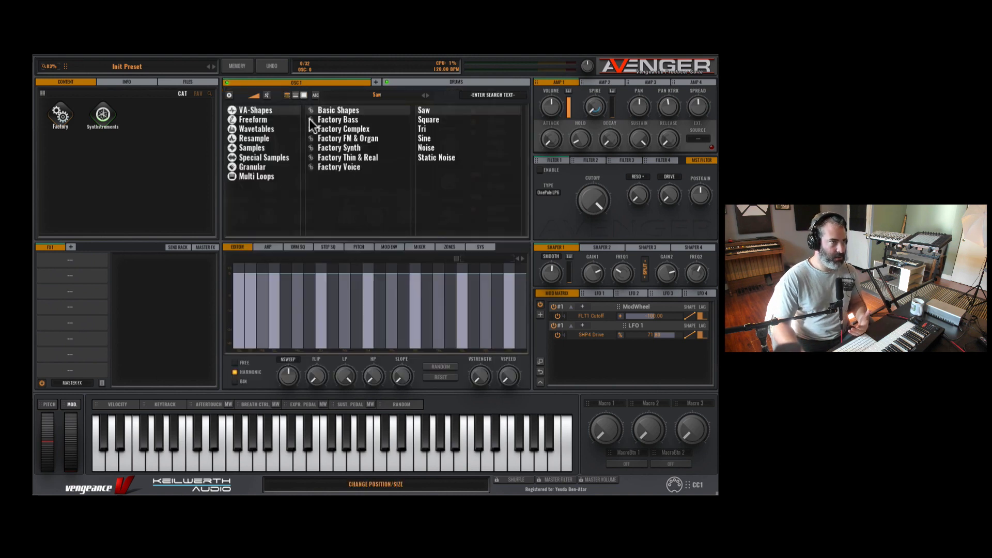
click(263, 145)
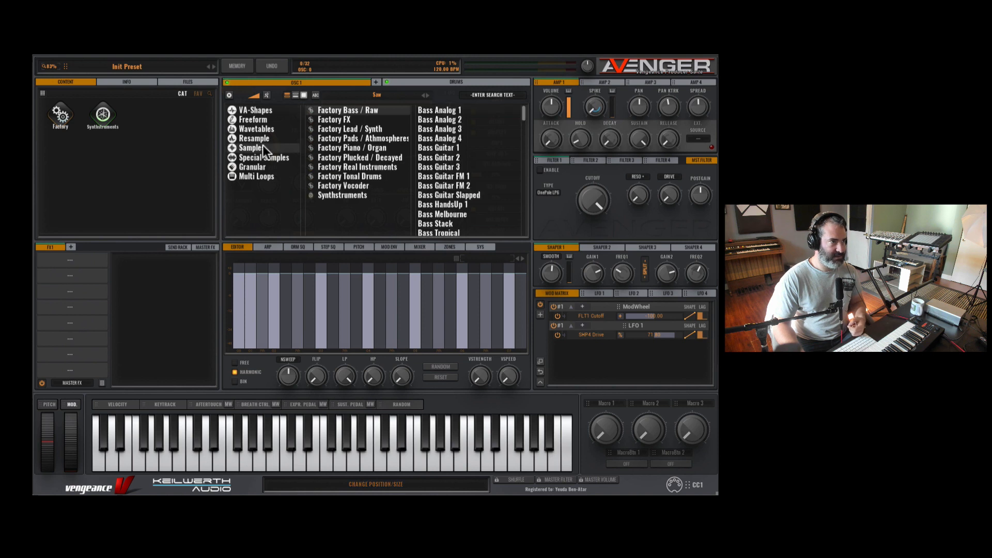
click(352, 137)
click(476, 136)
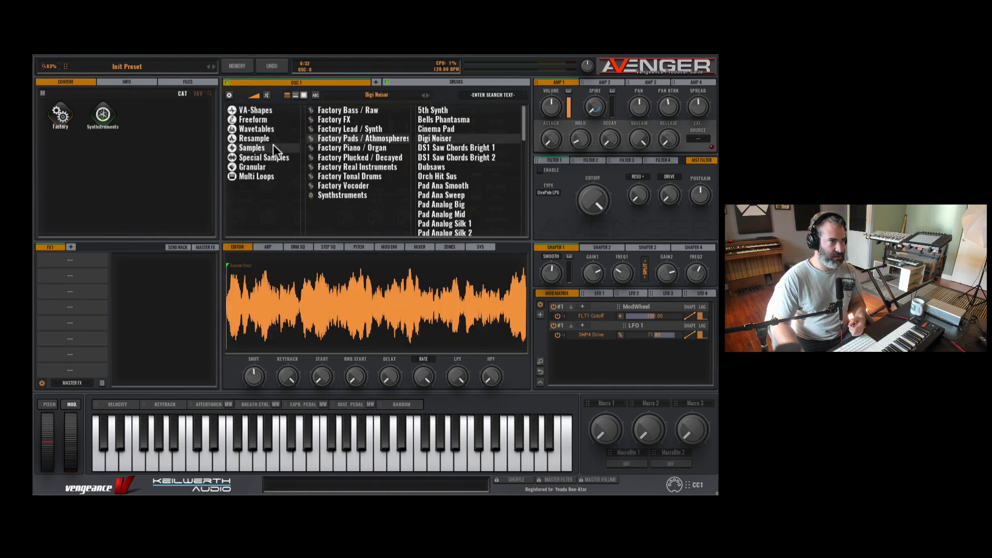
click(268, 129)
click(463, 129)
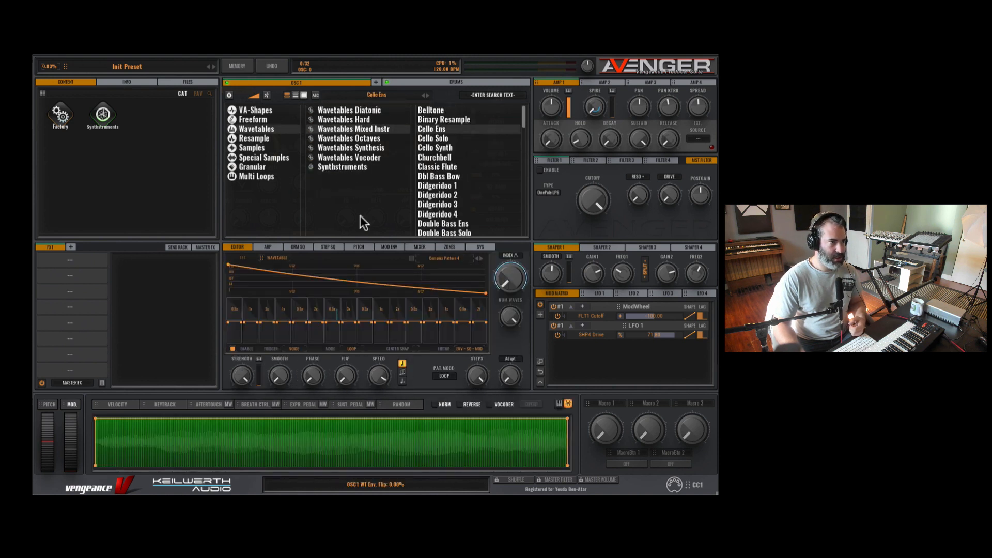
Step: Load the Saw basic shape from VA-Shapes into OSC 1 and close the sound browser
click(267, 111)
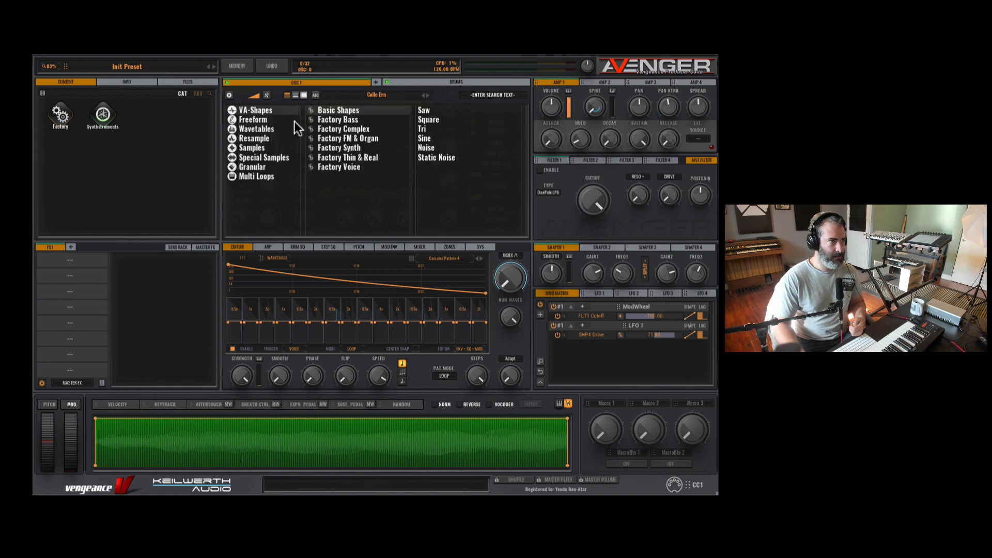
click(435, 110)
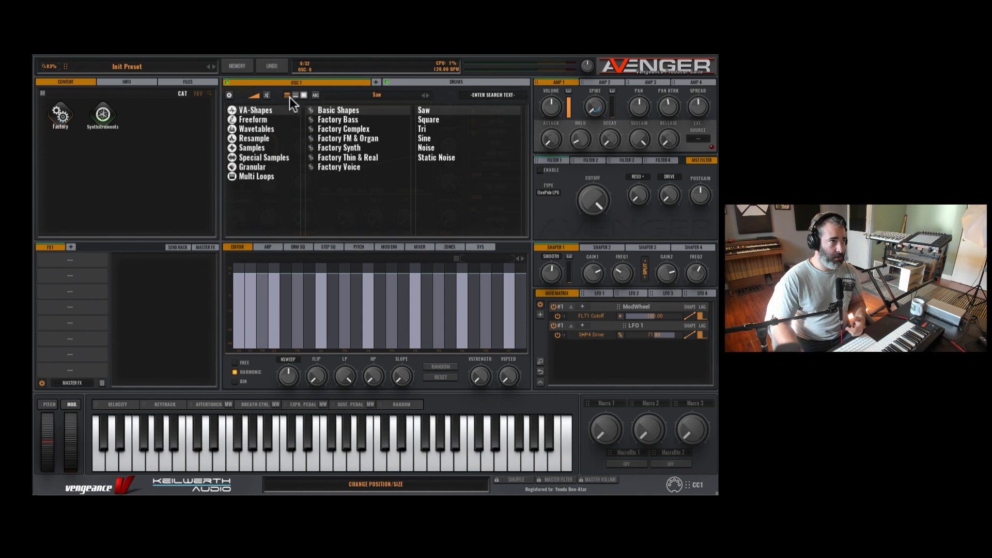
click(226, 95)
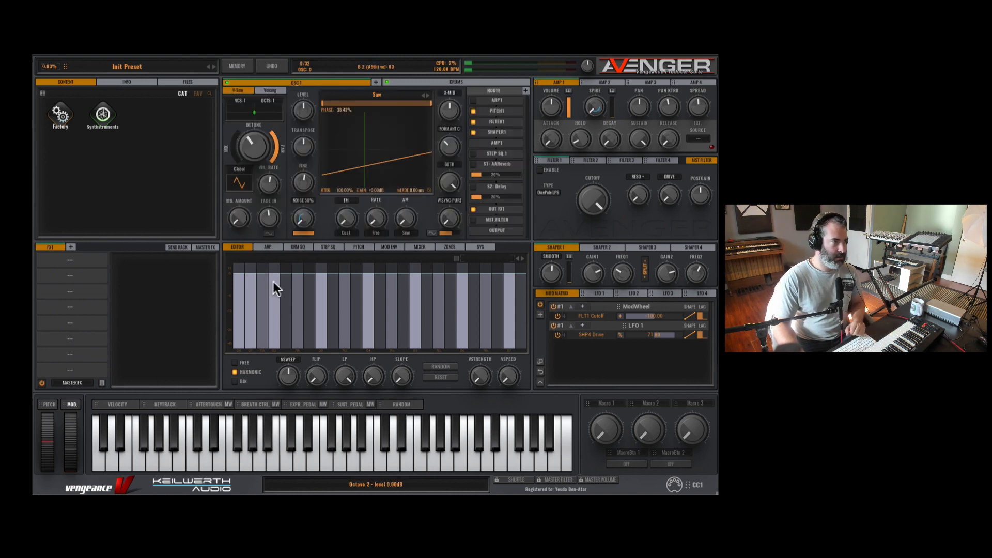
Step: Try the Electro Bassline 4 and Electro Bassline 5 patterns in ARP 1 with ARP1 enabled in OSC 1's routing
click(269, 247)
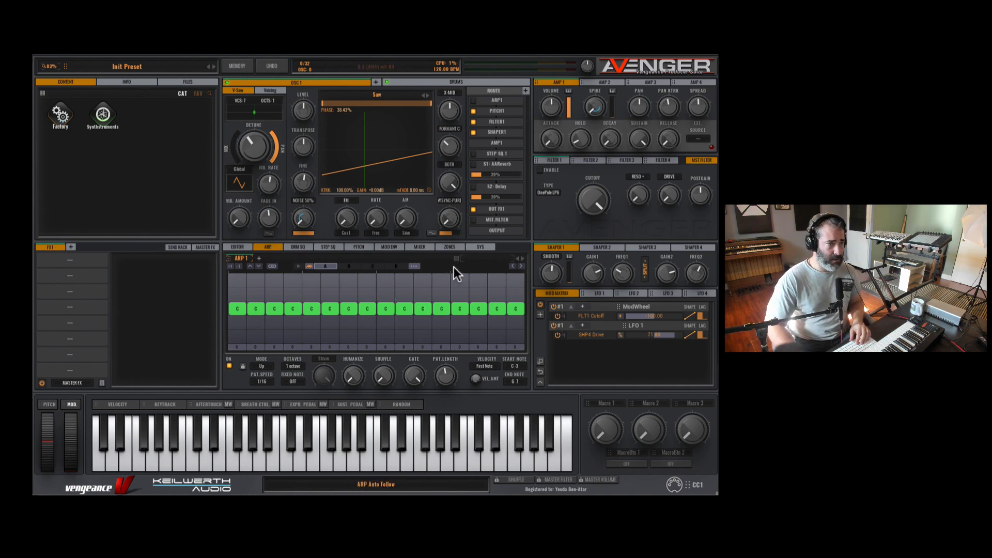
click(486, 257)
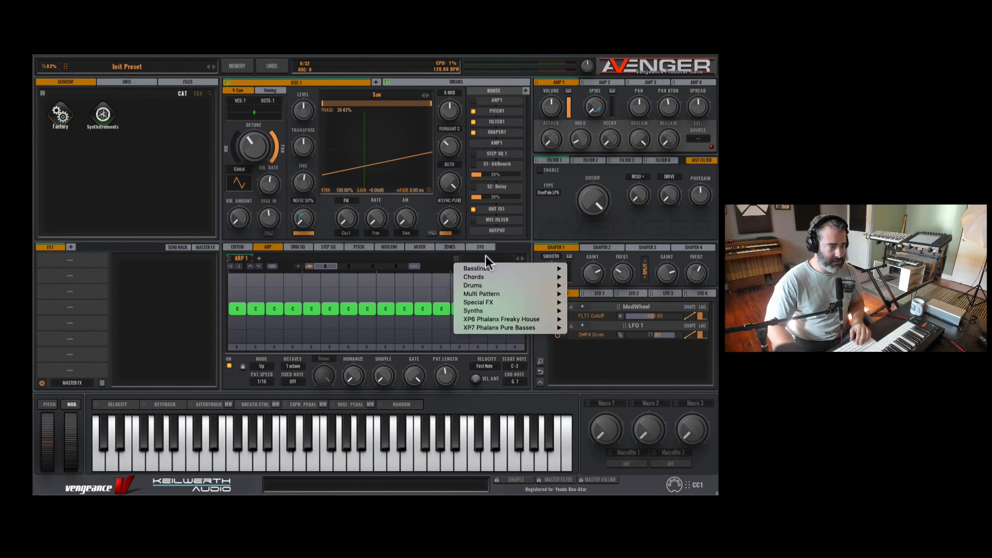
mouse_move(493, 269)
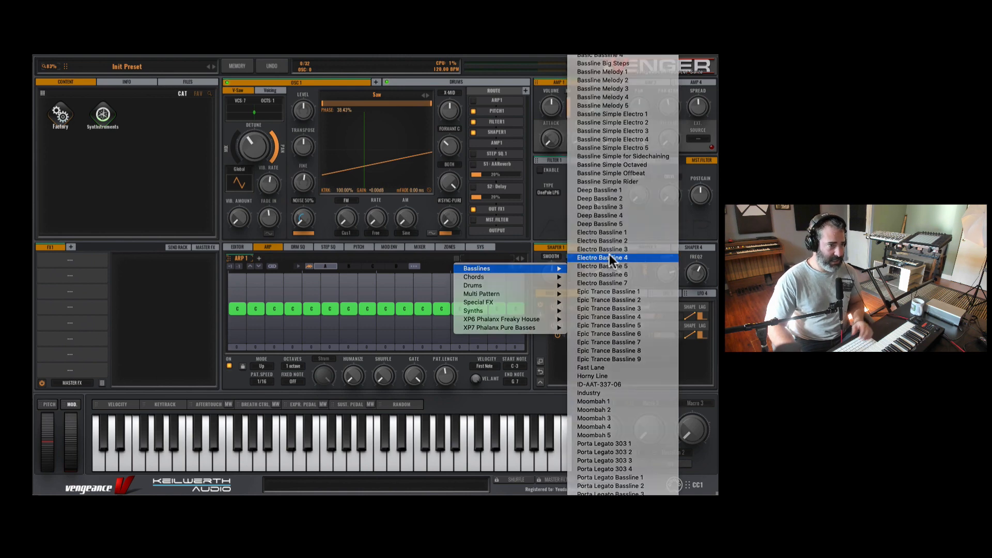
click(610, 257)
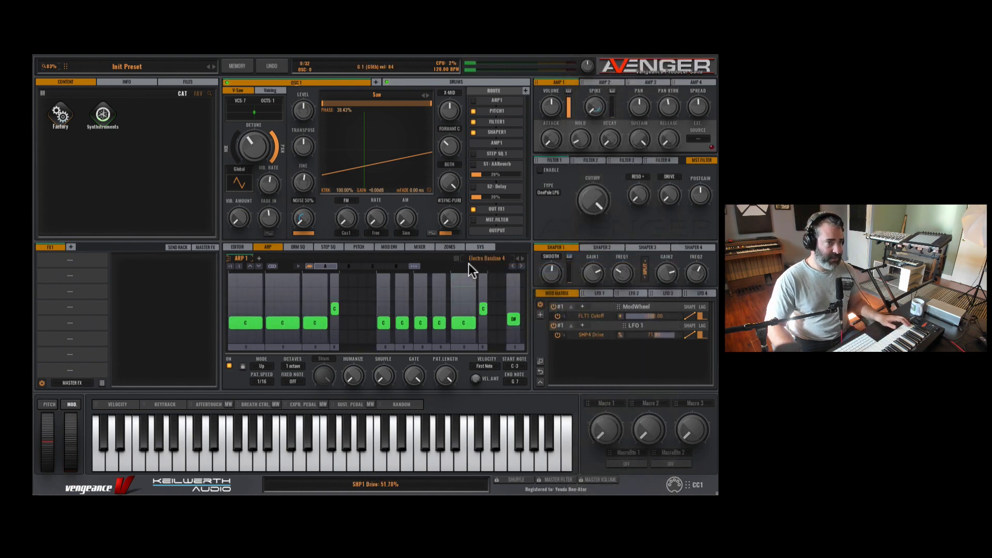
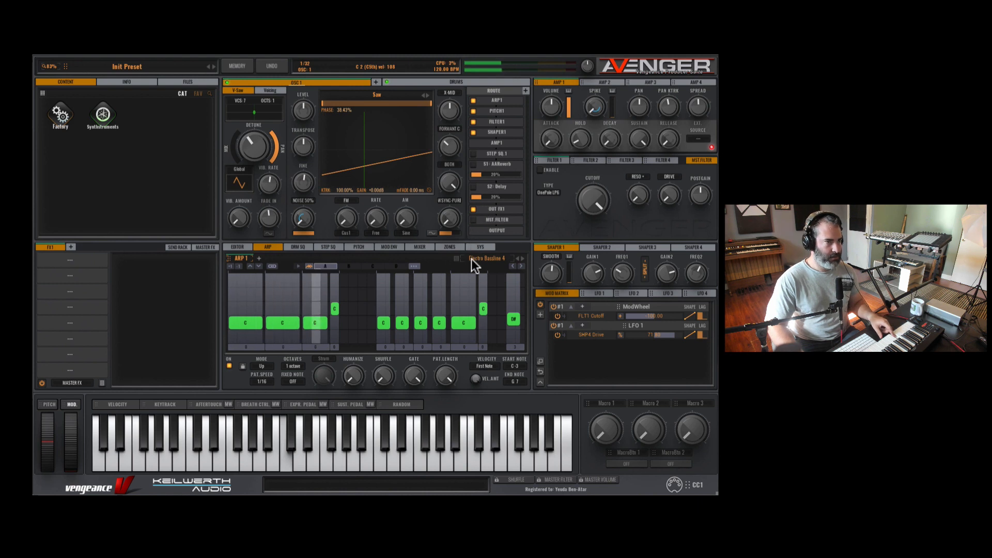
click(523, 259)
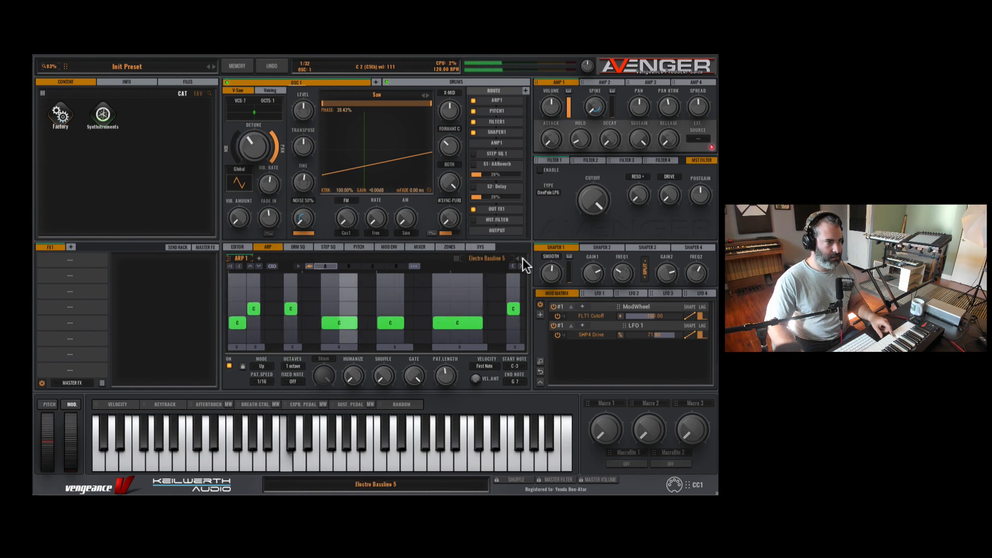
drag(551, 273, 546, 309)
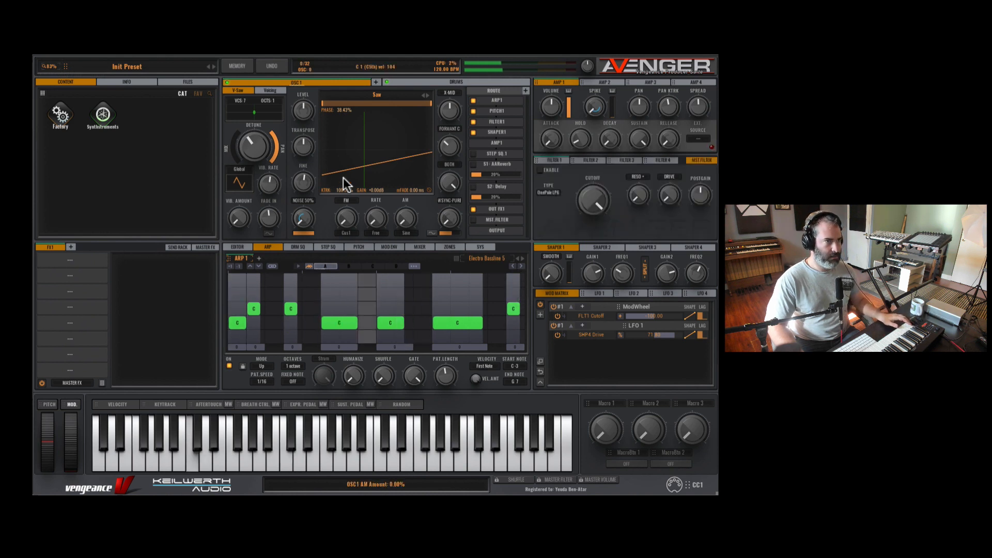
Step: Set Filter 1's type to the NEX LP24 low-pass and lower its cutoff to about 1058 Hz
click(563, 160)
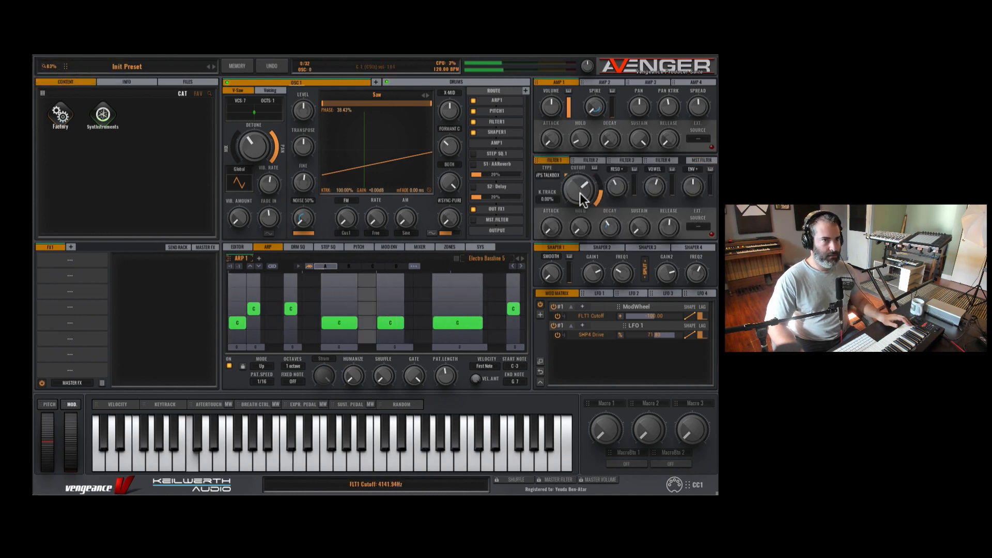
click(555, 175)
mouse_move(557, 183)
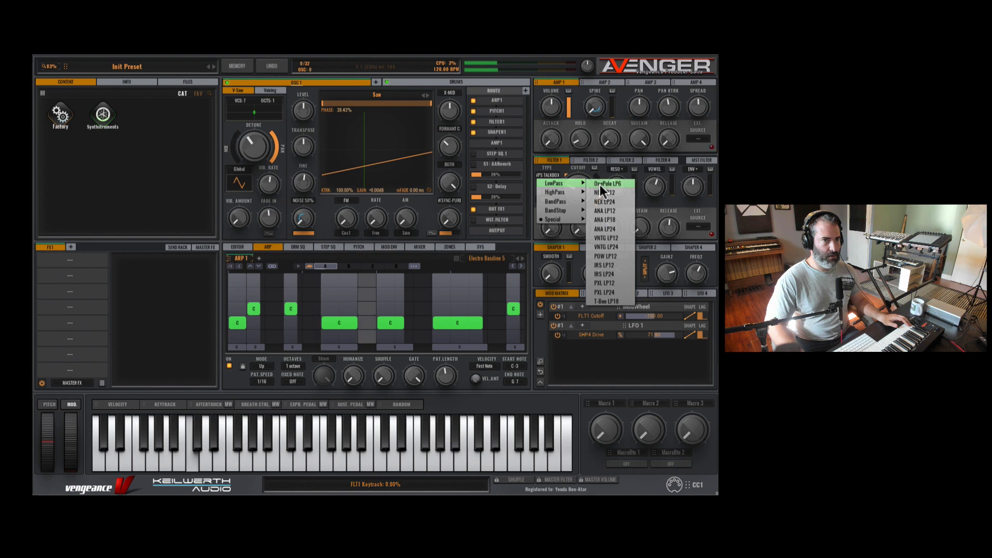
click(605, 202)
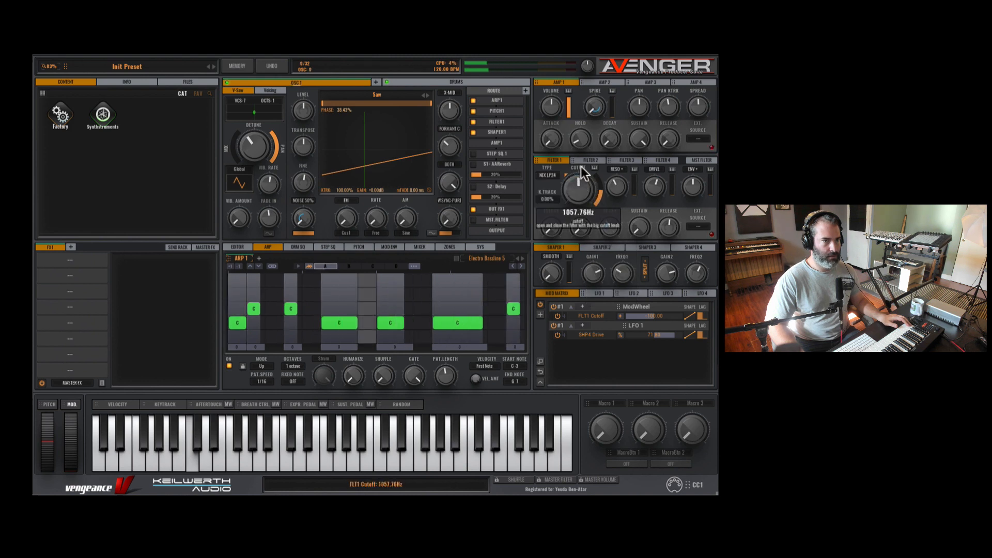
Step: Advance ARP 1 to Electro Bassline 6, then replace it with the Future Bass 2 chord pattern
click(517, 259)
click(498, 260)
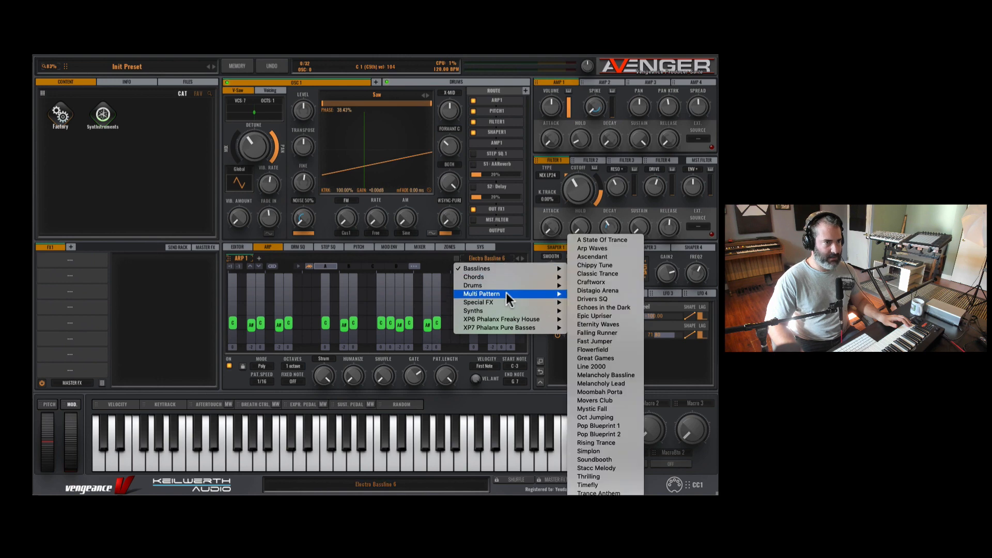
mouse_move(509, 276)
click(621, 265)
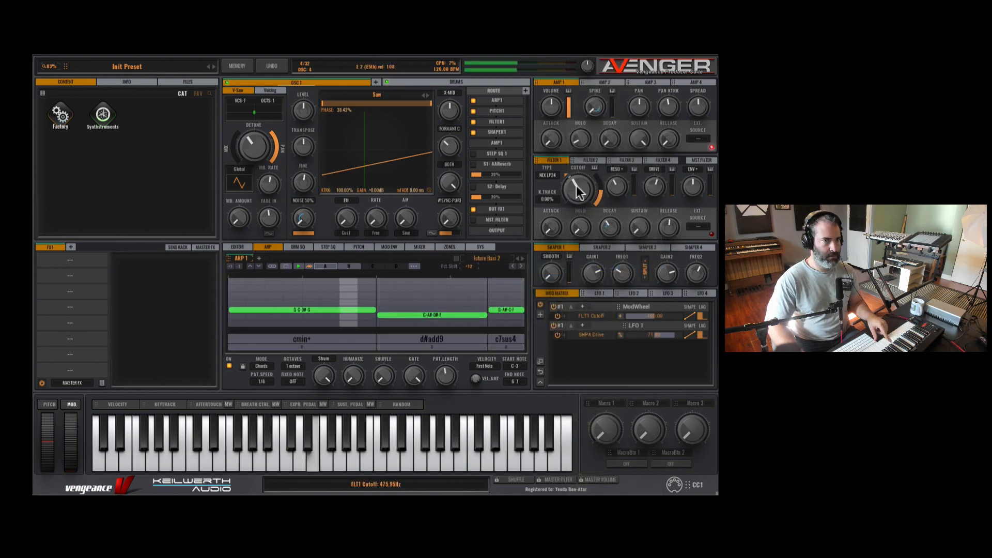
Step: Sweep Filter 1's cutoff up and back down while the chord pattern plays, displaying LFO 1 in between
drag(579, 182, 582, 162)
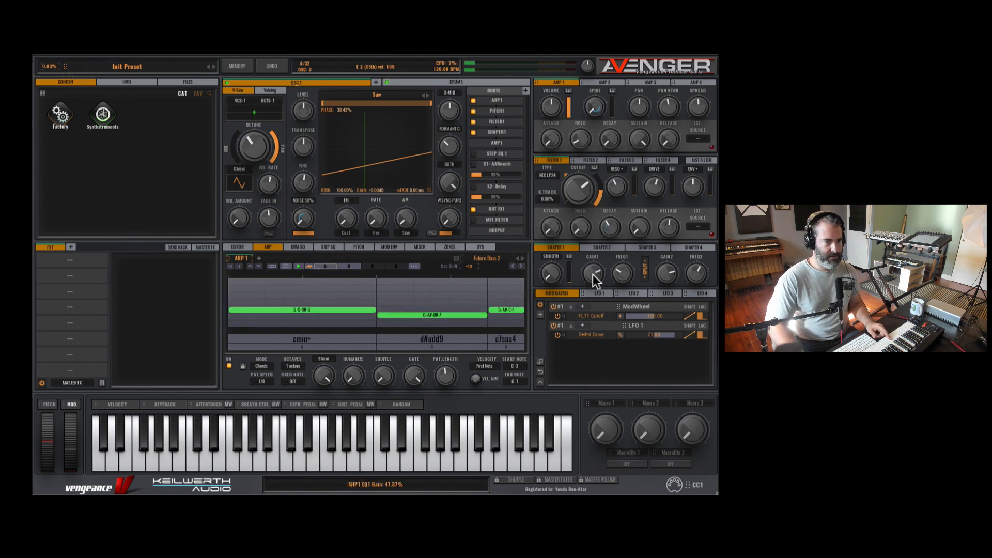
click(589, 293)
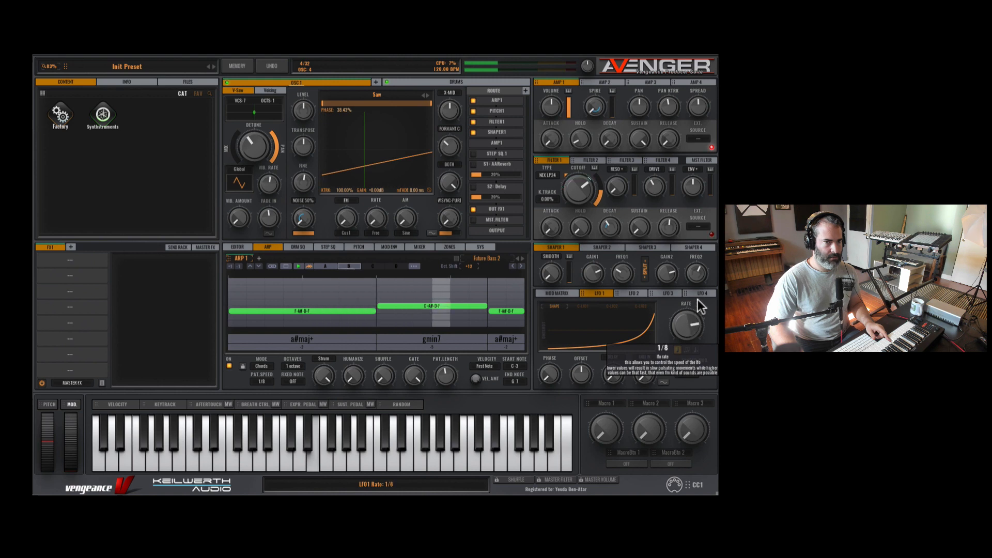
mouse_move(587, 200)
mouse_down()
mouse_move(575, 219)
mouse_move(578, 186)
mouse_move(569, 201)
mouse_move(575, 194)
mouse_up()
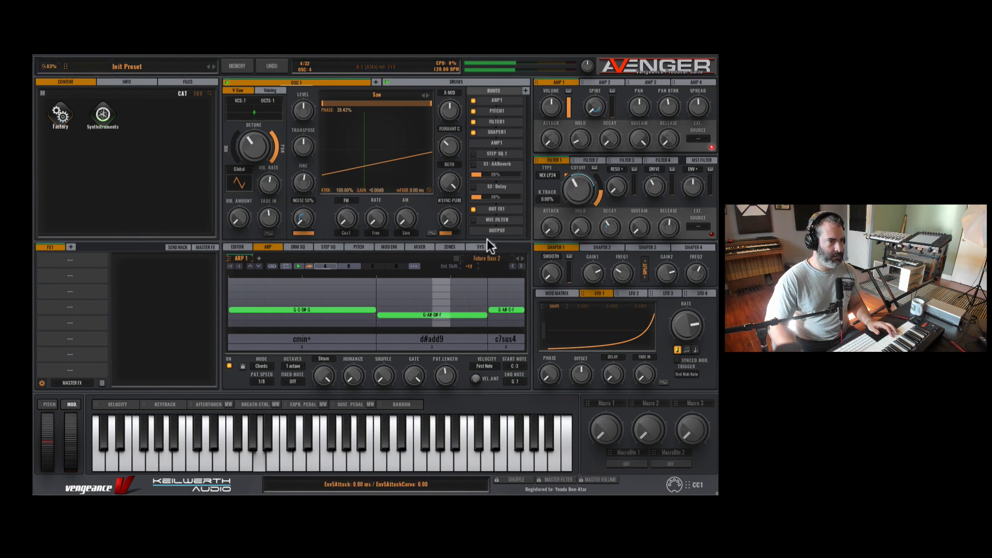
Step: View patterns B and A of ARP 1, then add more arpeggiators up to ARP 8
click(355, 265)
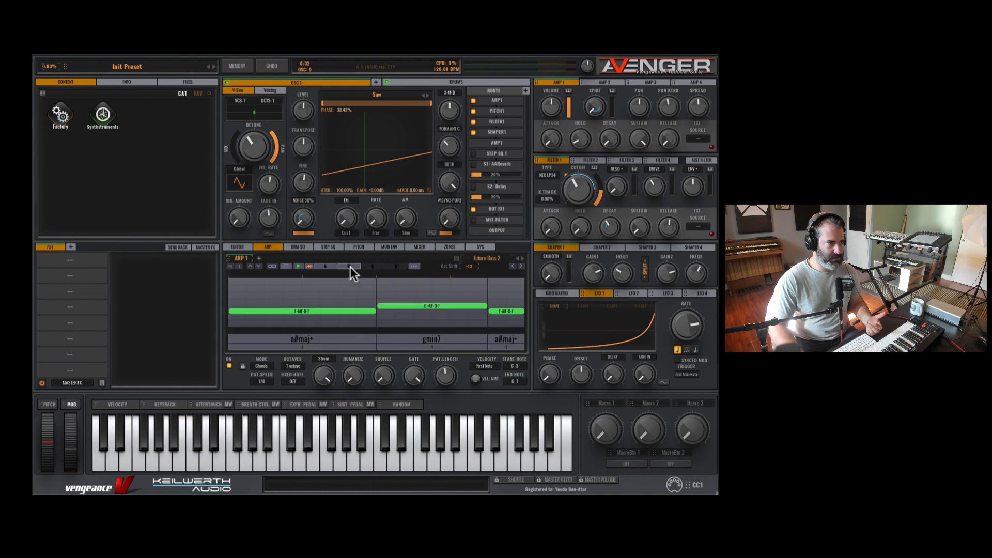
click(336, 266)
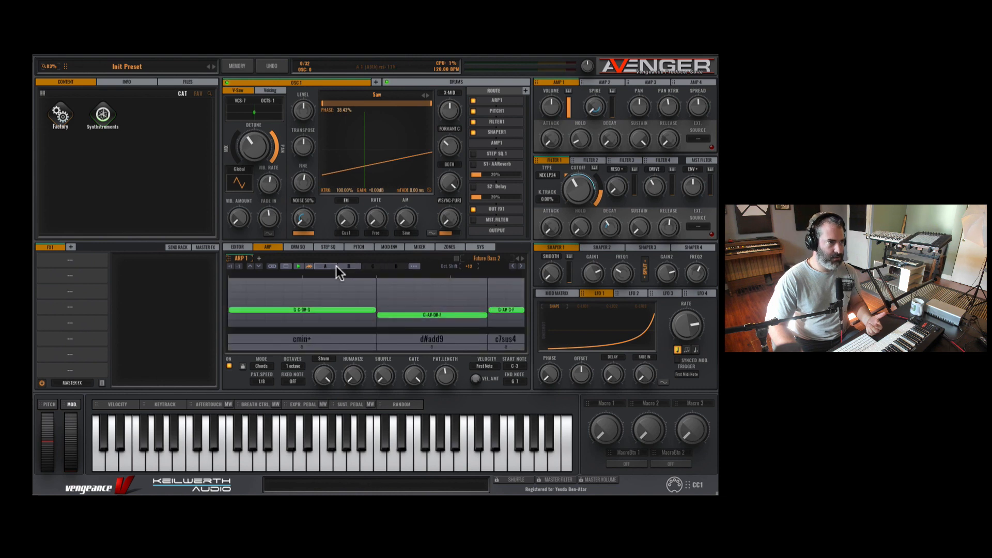
click(260, 258)
click(291, 258)
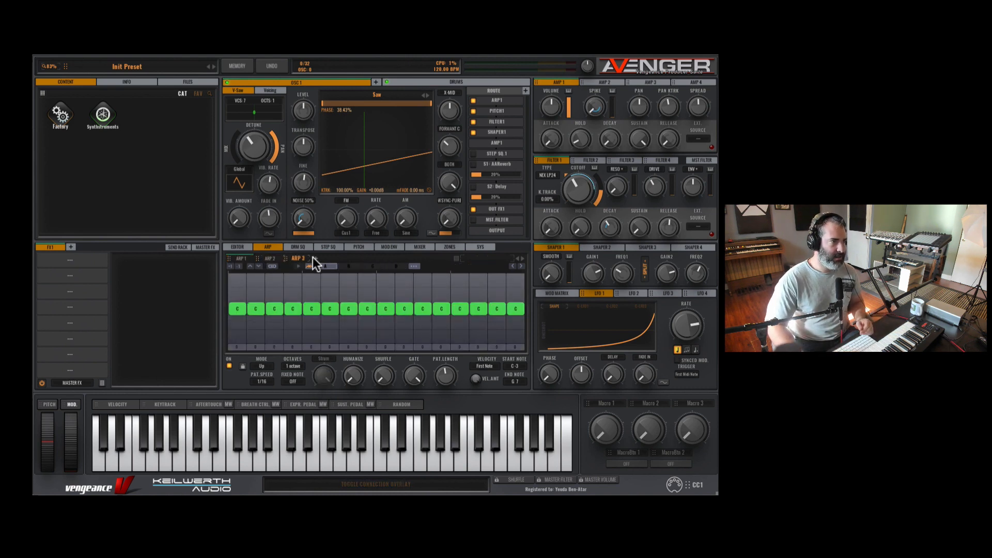
click(344, 258)
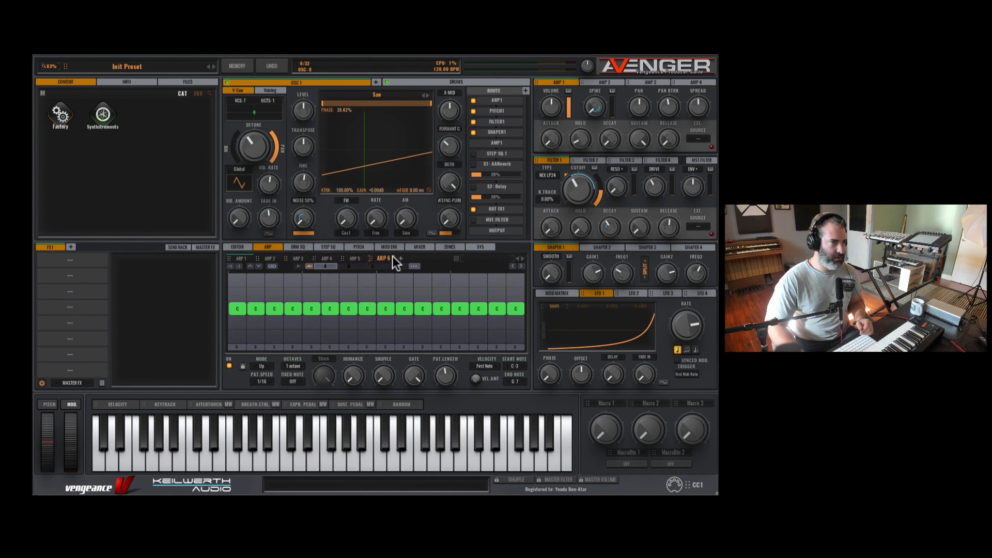
click(402, 258)
click(428, 258)
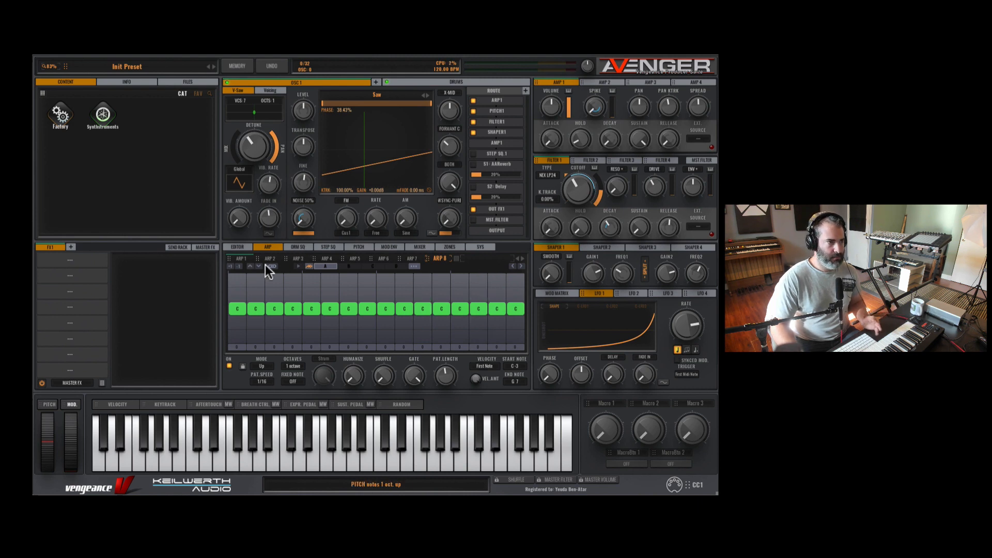
drag(300, 247, 276, 257)
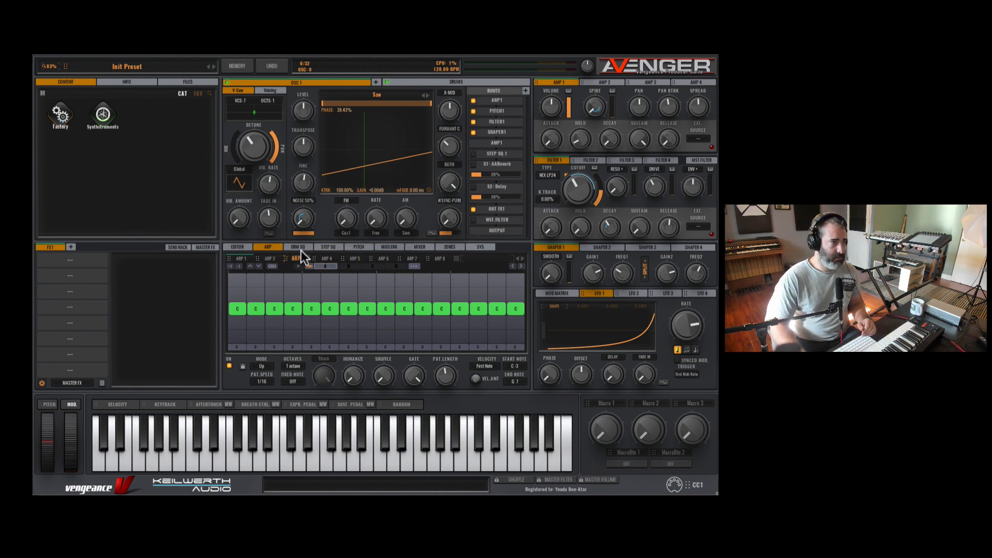
Step: View the drum and step sequencers, enabling STEP SQ 1 in OSC 1's routing and switching ARP 1 off
click(300, 248)
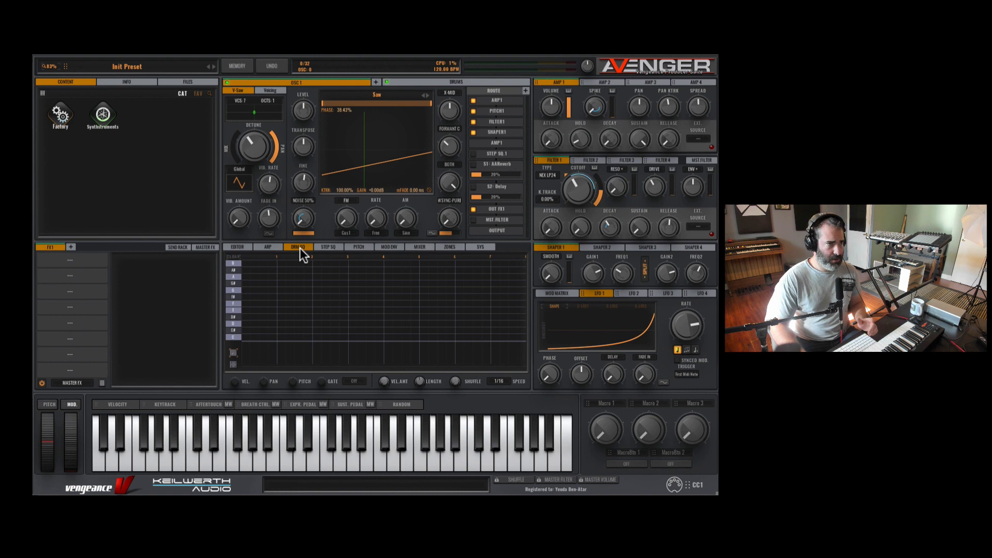
click(326, 248)
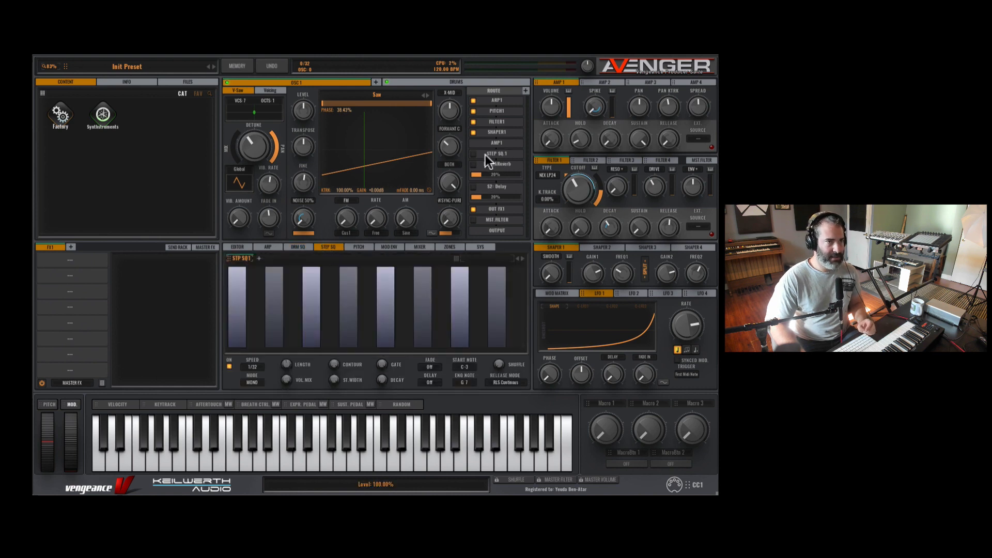
click(268, 247)
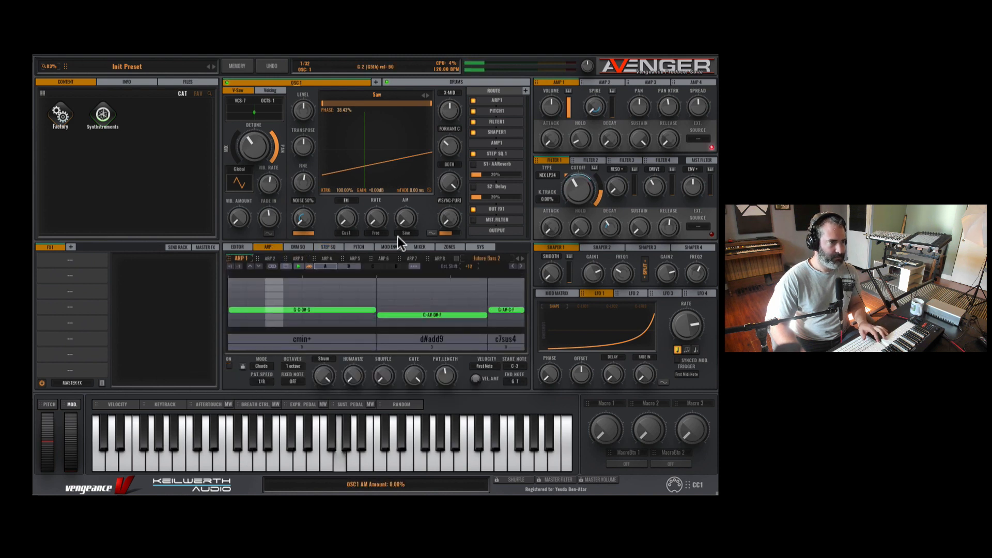
click(337, 250)
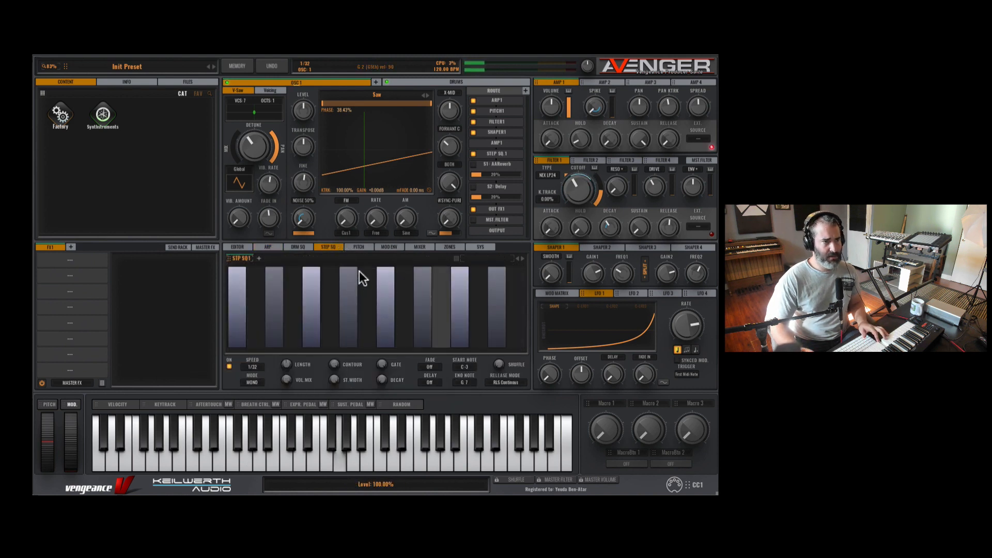
Step: Load the Complex Rhythmics 3 pattern into STP SQ1 and assign the sequencer as a modulator of Shaper 1's Smooth
click(482, 259)
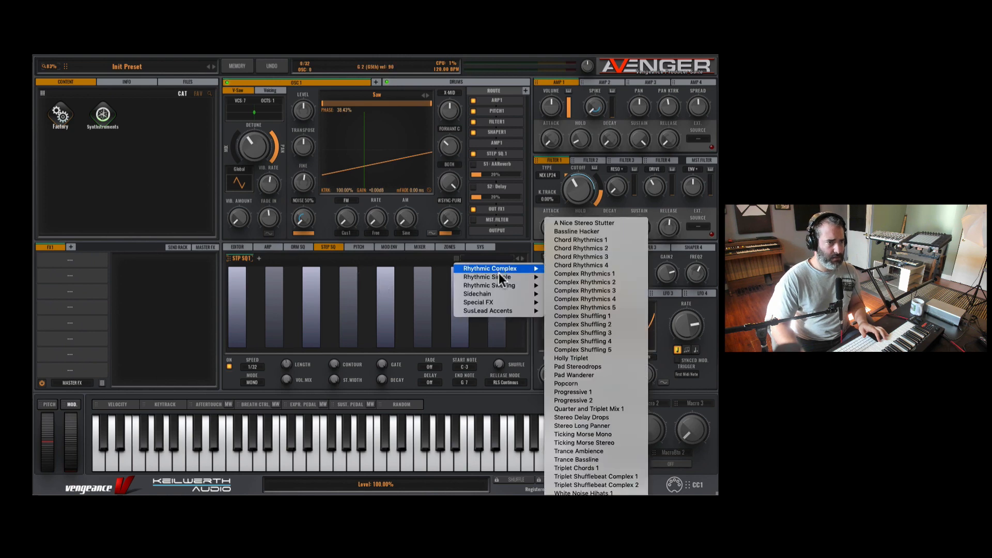
mouse_move(509, 268)
click(594, 291)
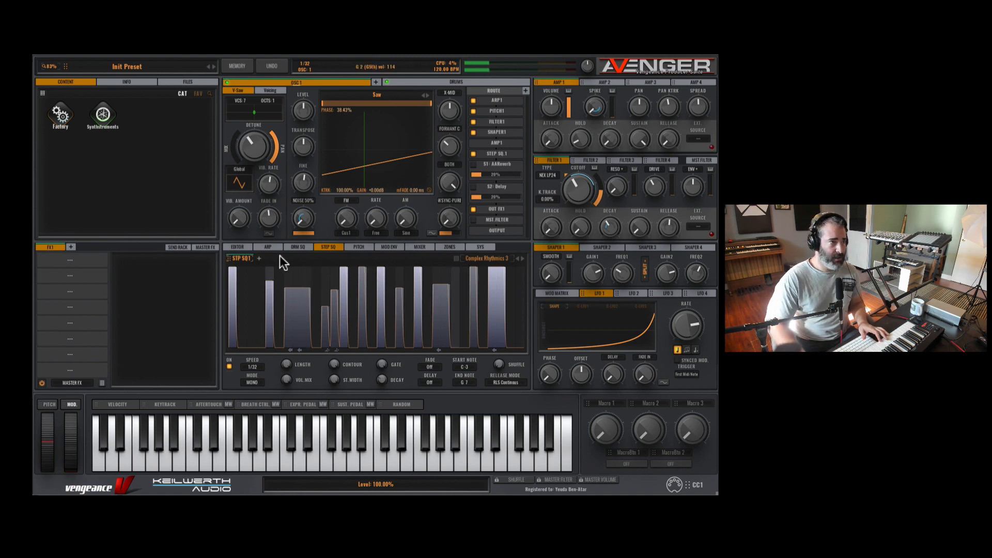
drag(227, 255, 549, 274)
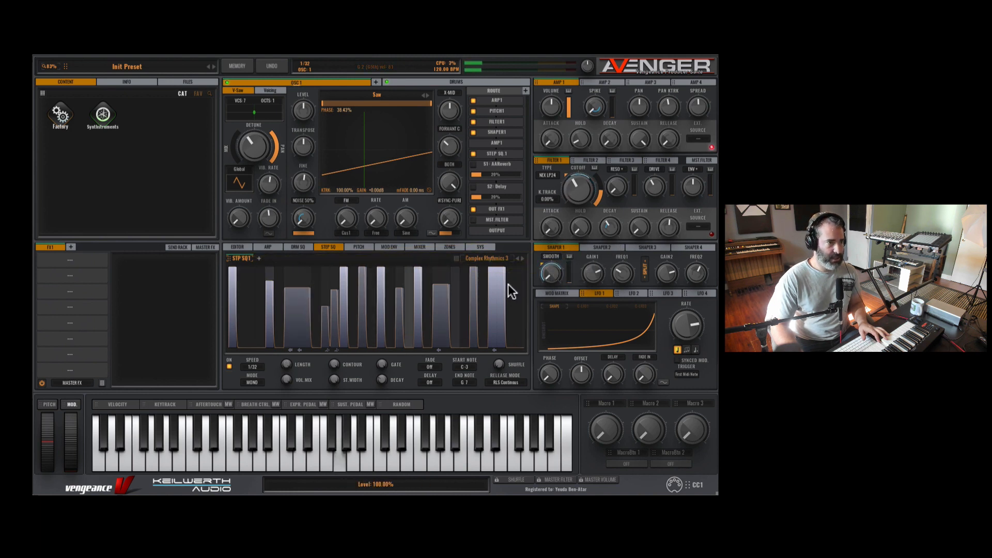
Step: Add more step sequencers up to STP SQ8, then raise its Decay and try its Shuffle control
click(260, 258)
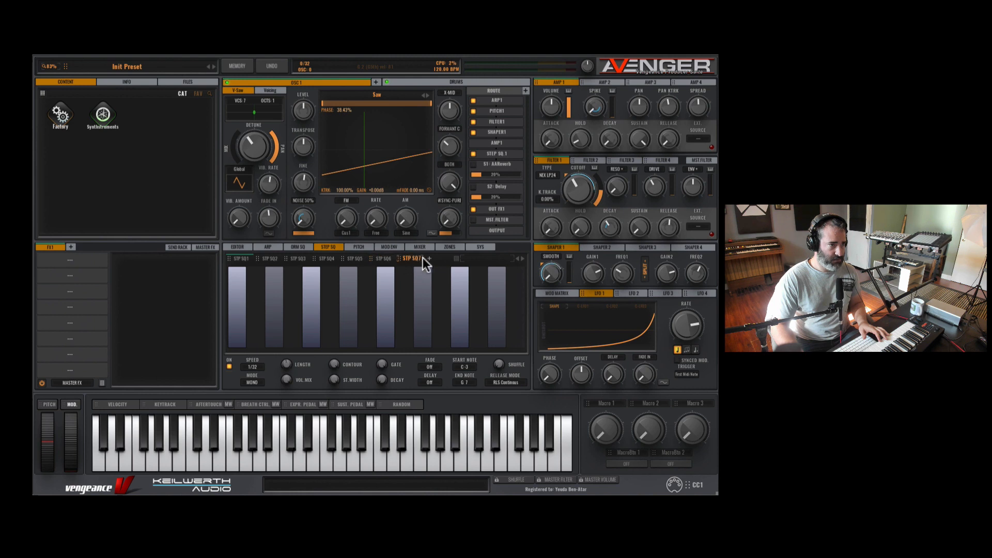
click(429, 258)
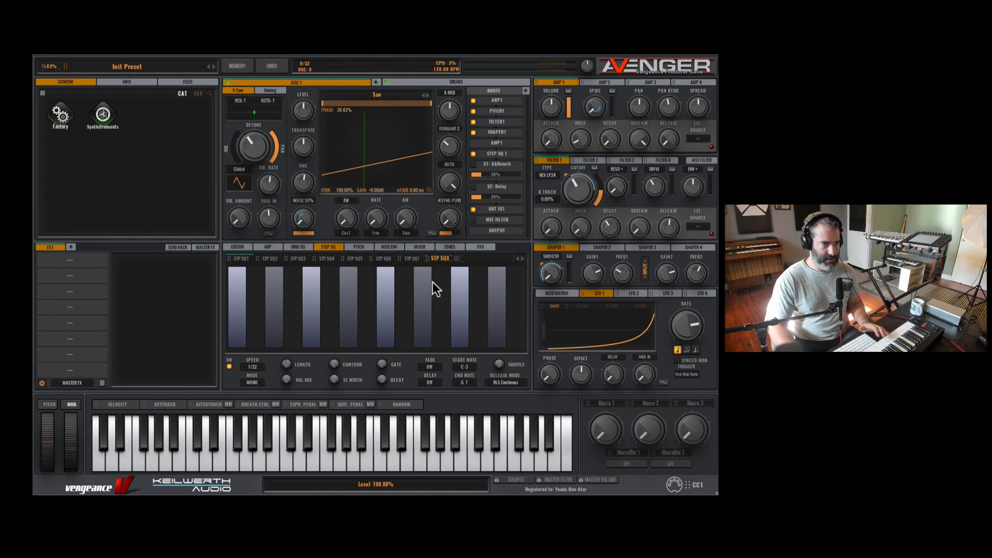
drag(384, 380, 391, 350)
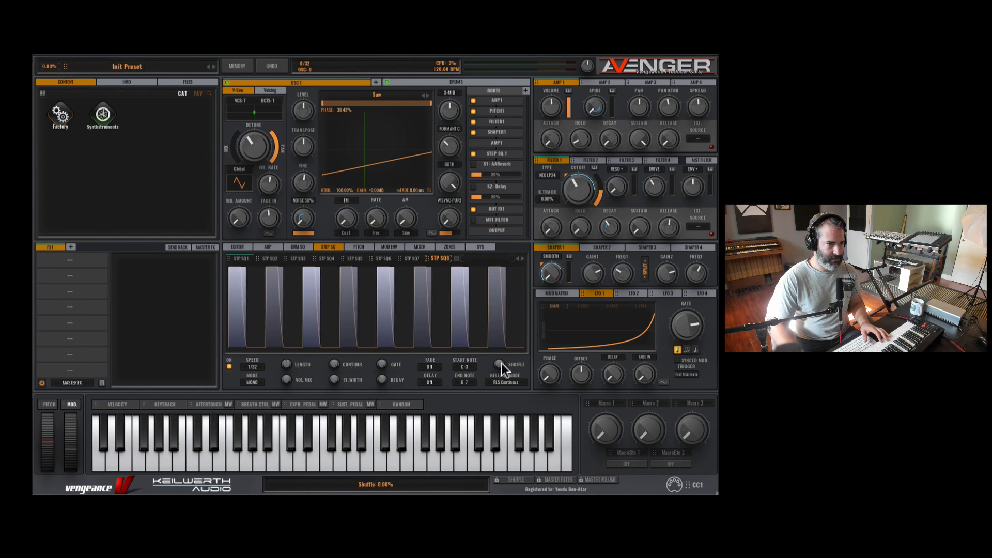
drag(501, 364, 491, 436)
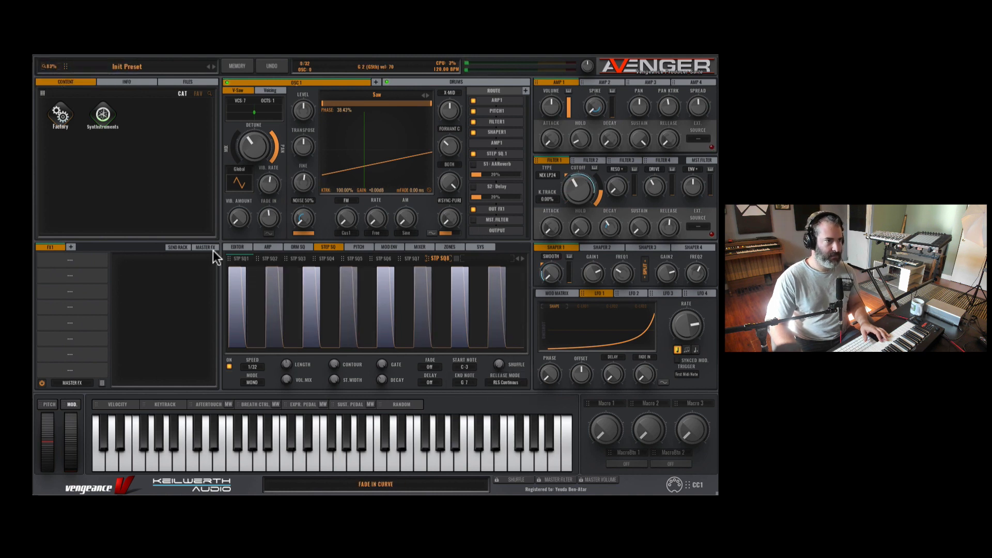
Step: Load the Gamin SID Attack 2 preset into the PITCH 1 envelope
click(355, 245)
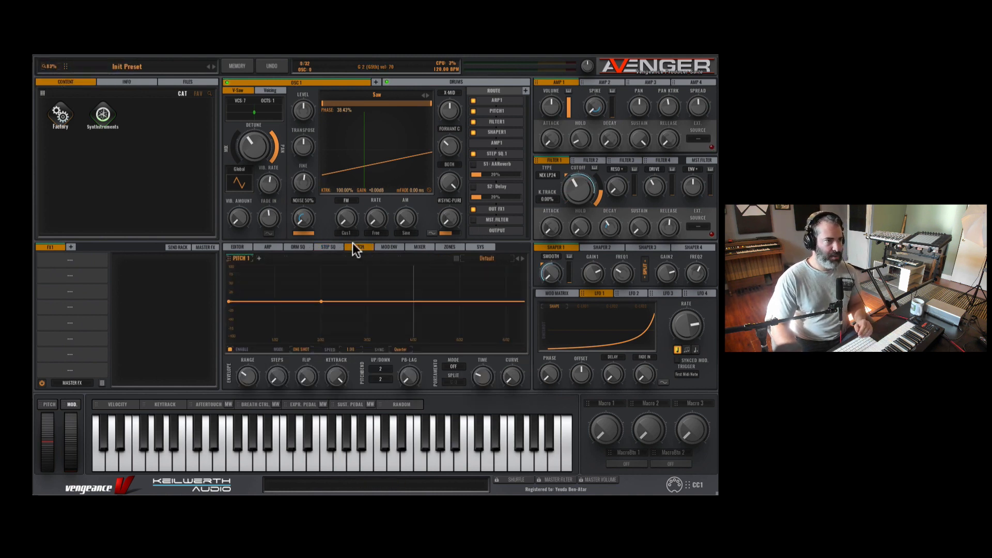
mouse_move(322, 302)
click(490, 257)
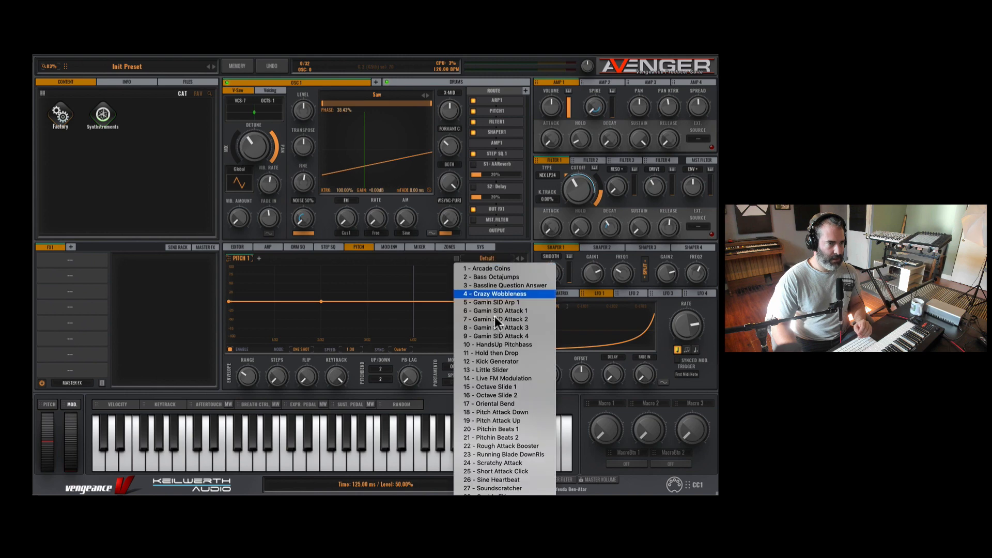
click(515, 319)
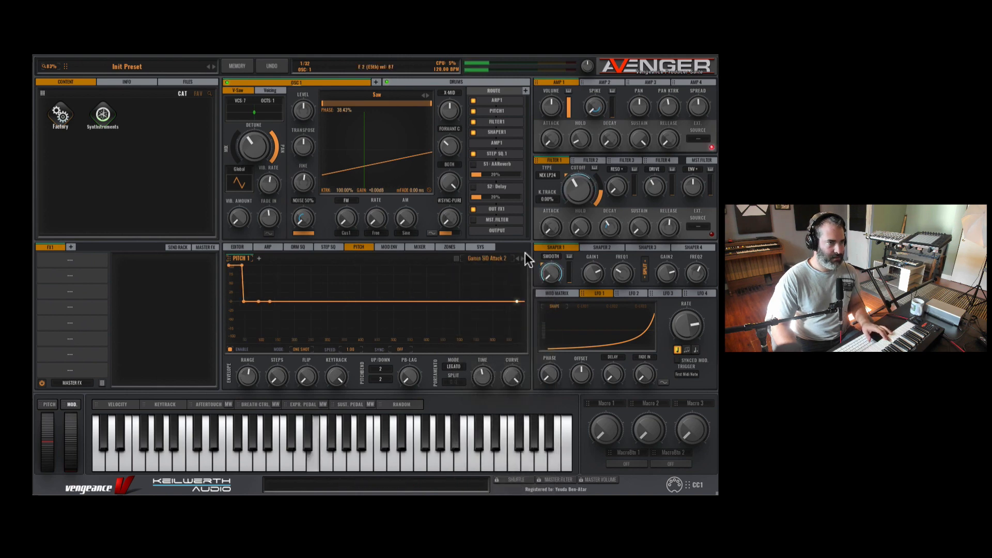
Step: Disable STP SQ1 in the step sequencer and STEP SQ 1 in OSC 1's routing, and display STP SQ2
click(330, 247)
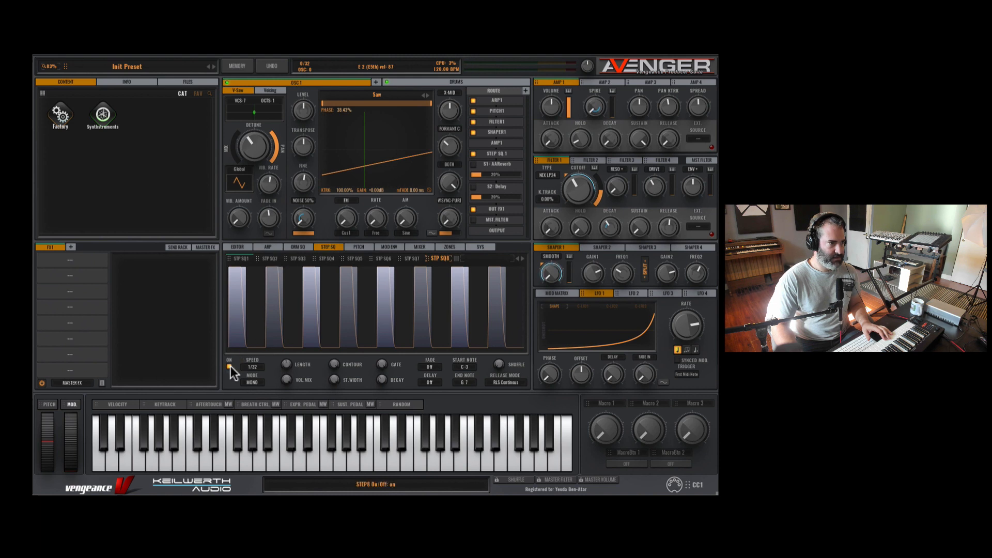
click(355, 247)
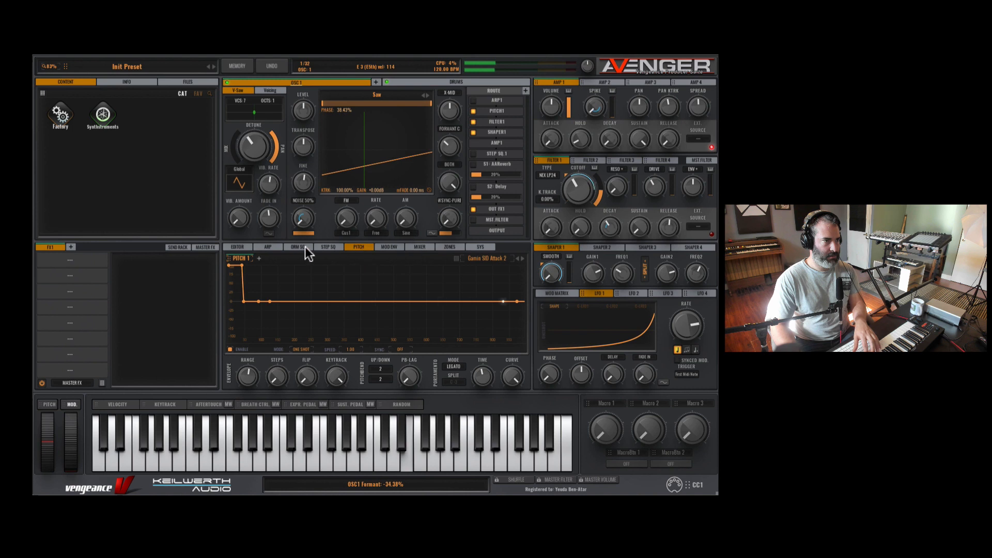
click(322, 246)
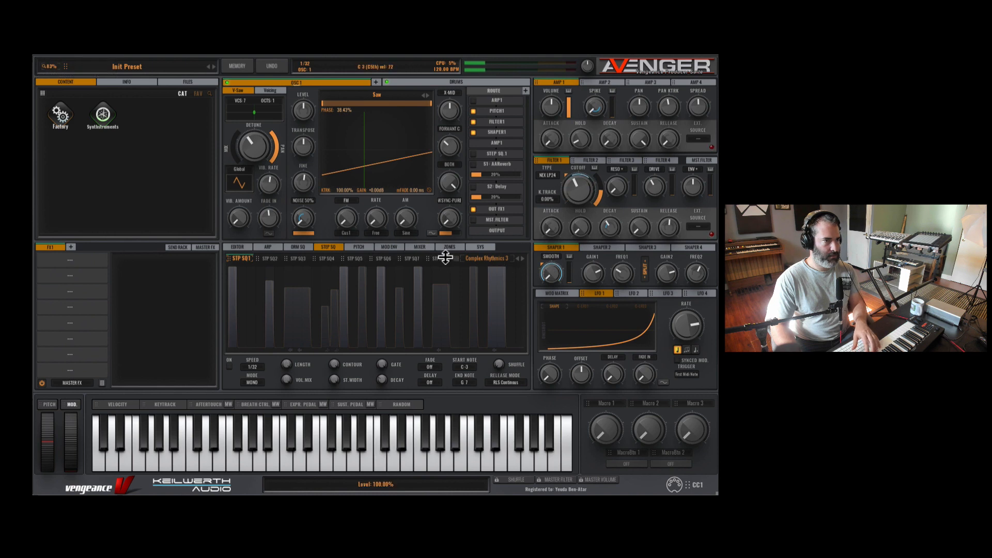
click(412, 258)
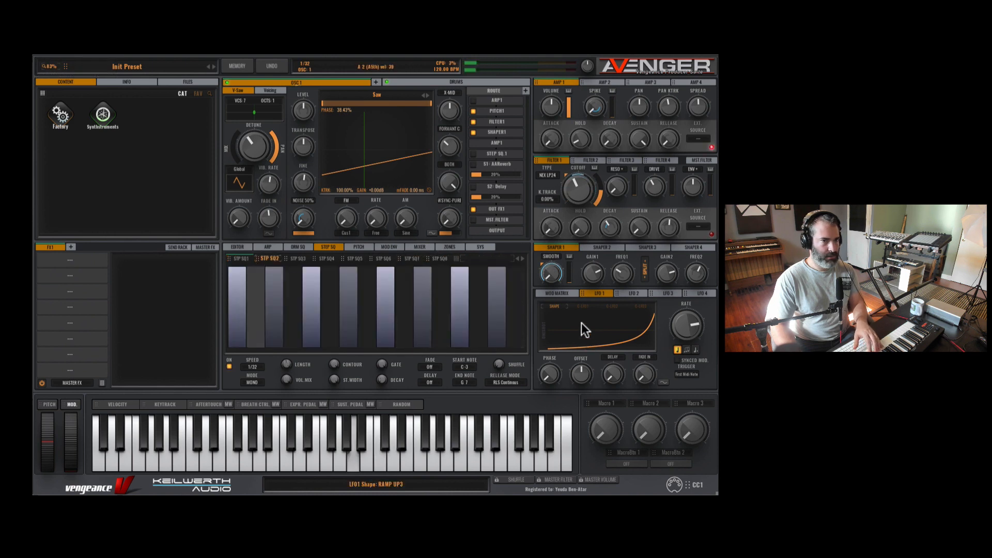
Step: Disable LFO 1's modulation of SHP1 Drive and FLT1 Cutoff, and raise Filter 1's cutoff to about 21.8 kHz
click(569, 293)
click(558, 344)
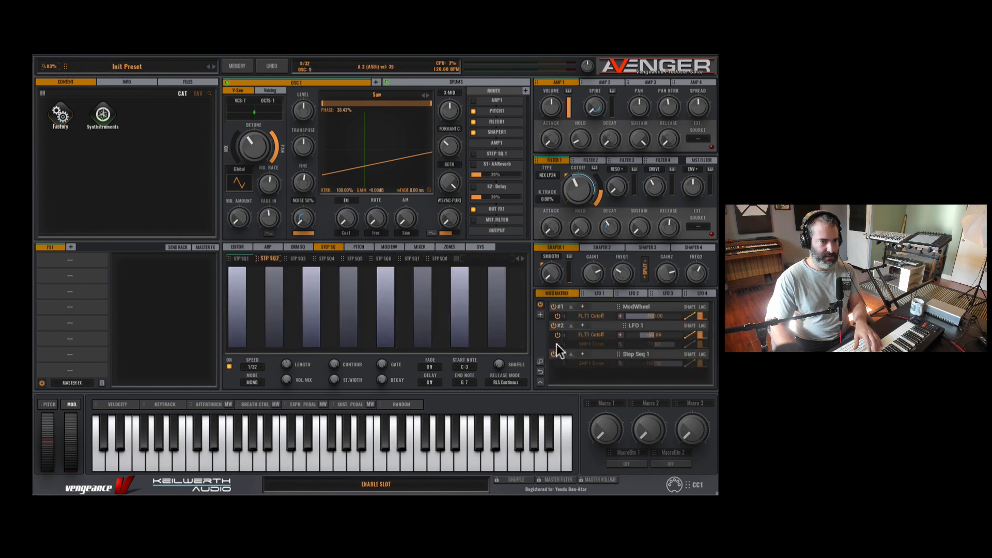
click(558, 334)
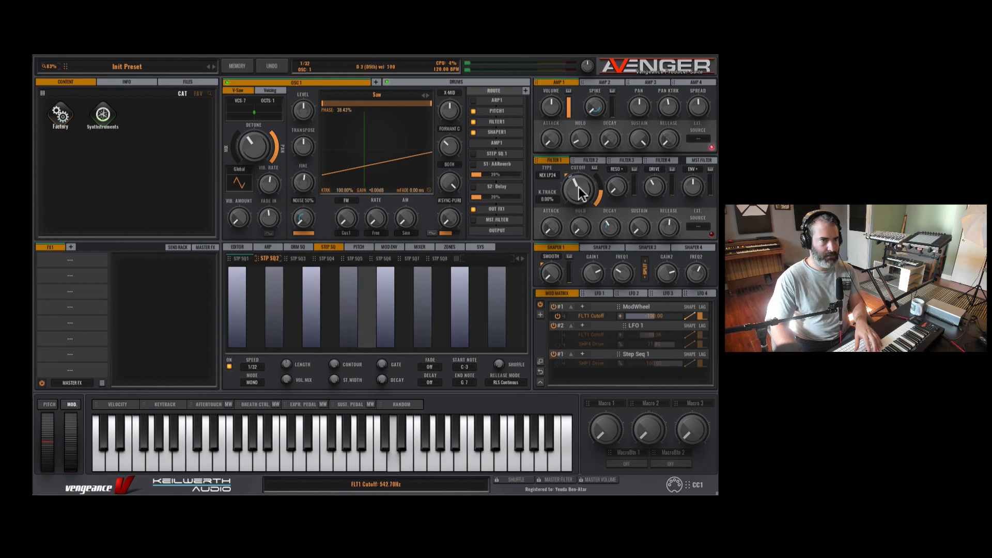
drag(579, 187, 589, 151)
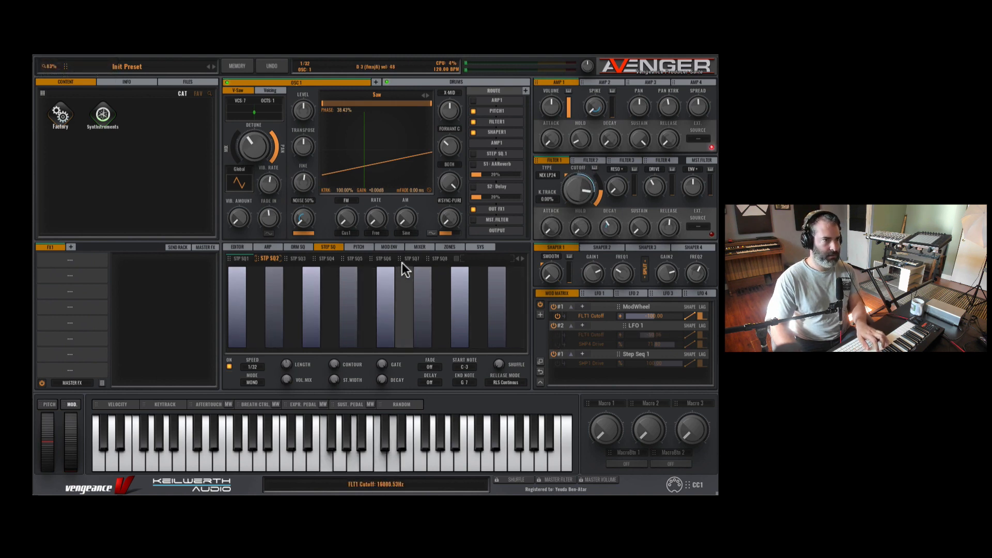
drag(580, 187, 548, 194)
Step: Try the Gamin SID Attack 4, Pitchin Beats 2 and Rough Attack Booster presets in the PITCH 1 envelope
click(367, 246)
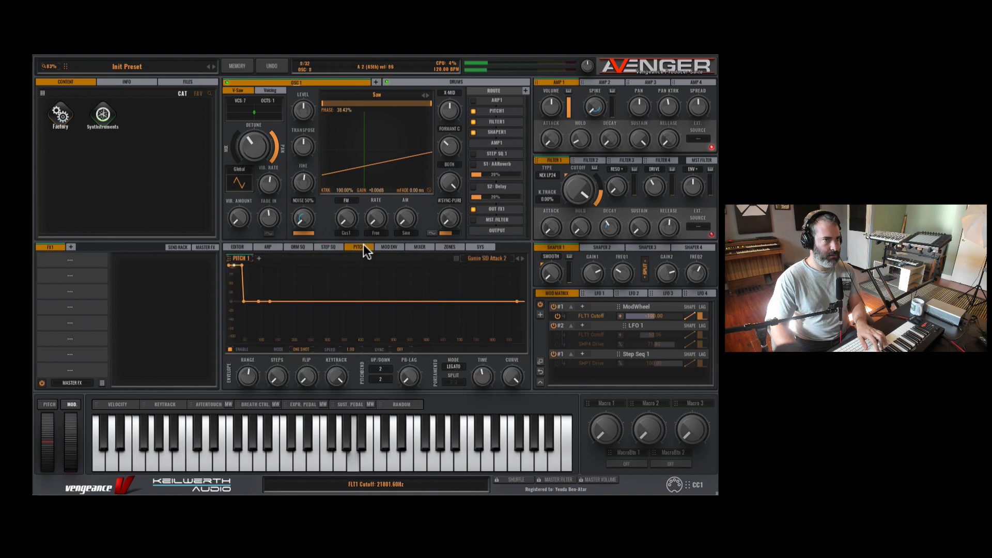
click(522, 258)
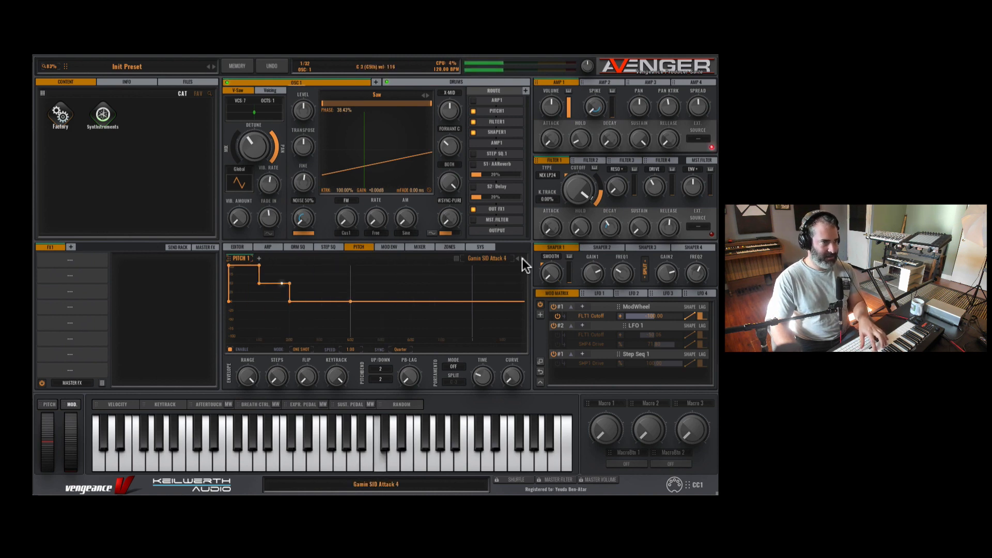
click(497, 259)
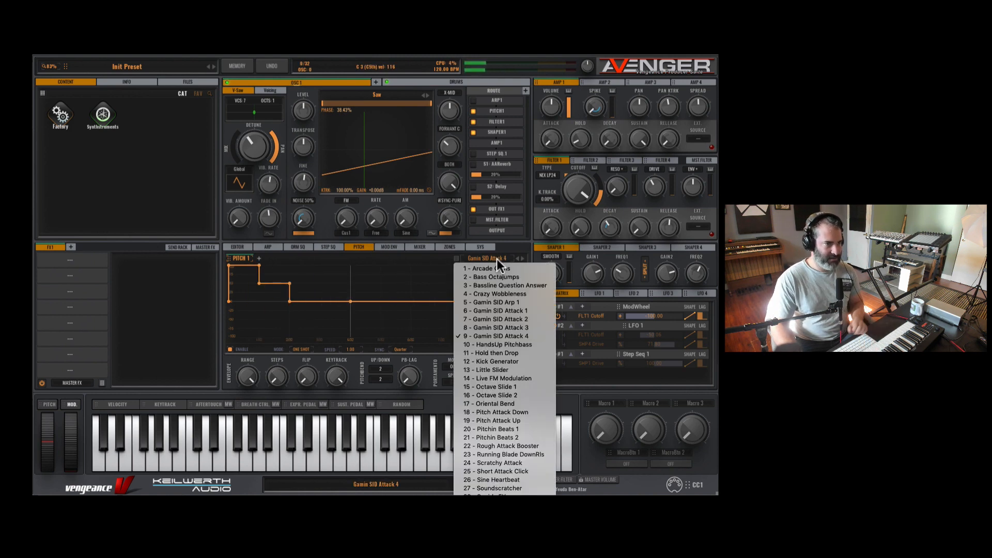
click(516, 435)
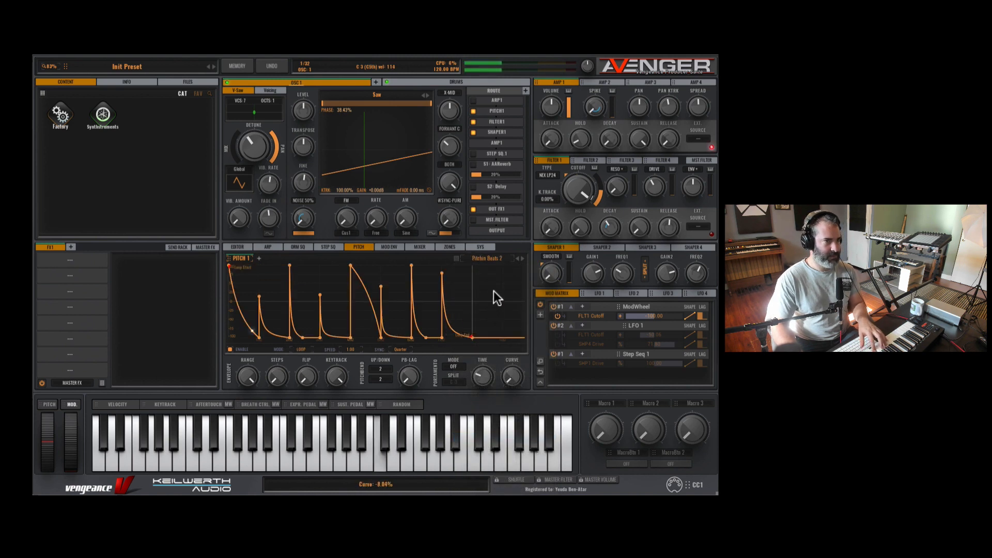
click(522, 259)
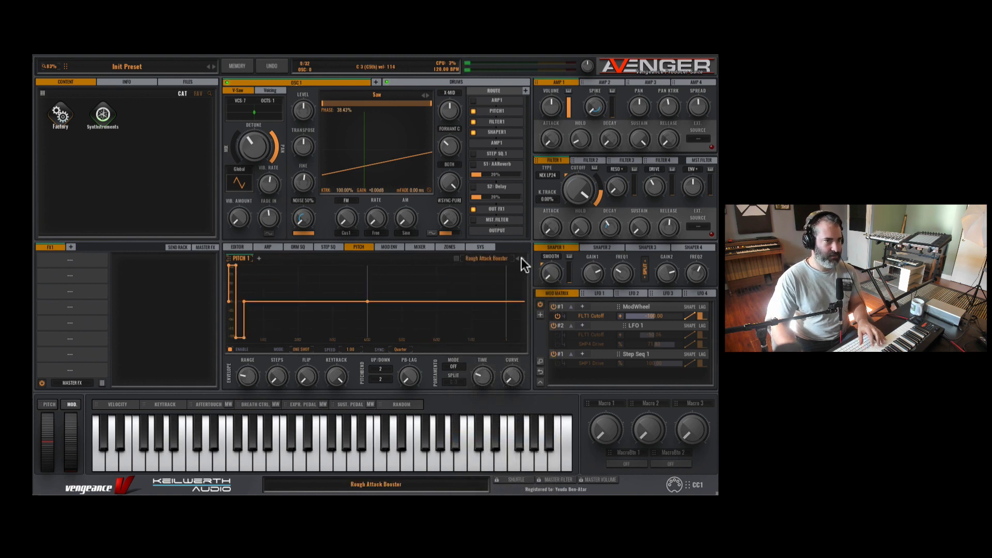
Step: Add pitch envelopes up to PITCH 5 and look through its portamento modes, leaving the mode off
click(260, 258)
click(283, 257)
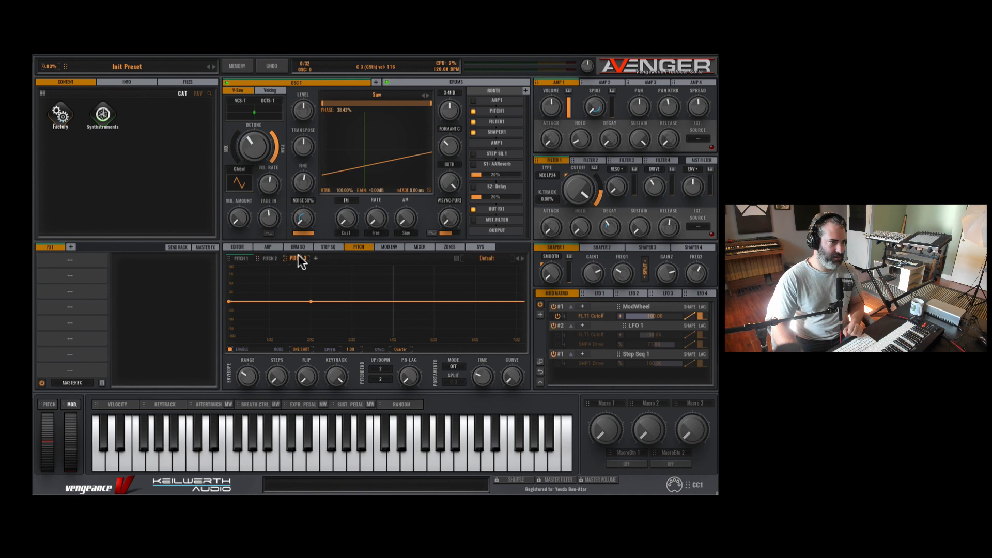
click(343, 257)
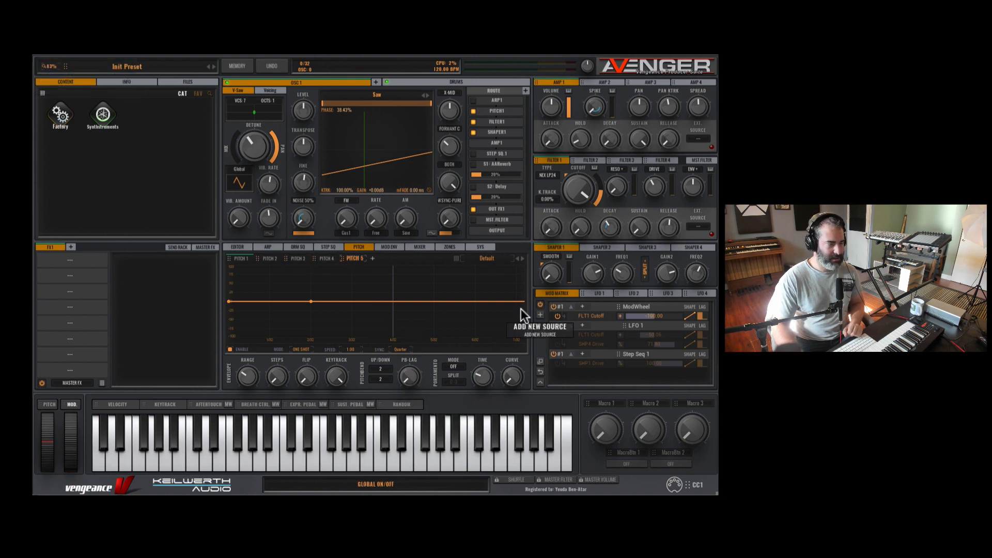
click(462, 365)
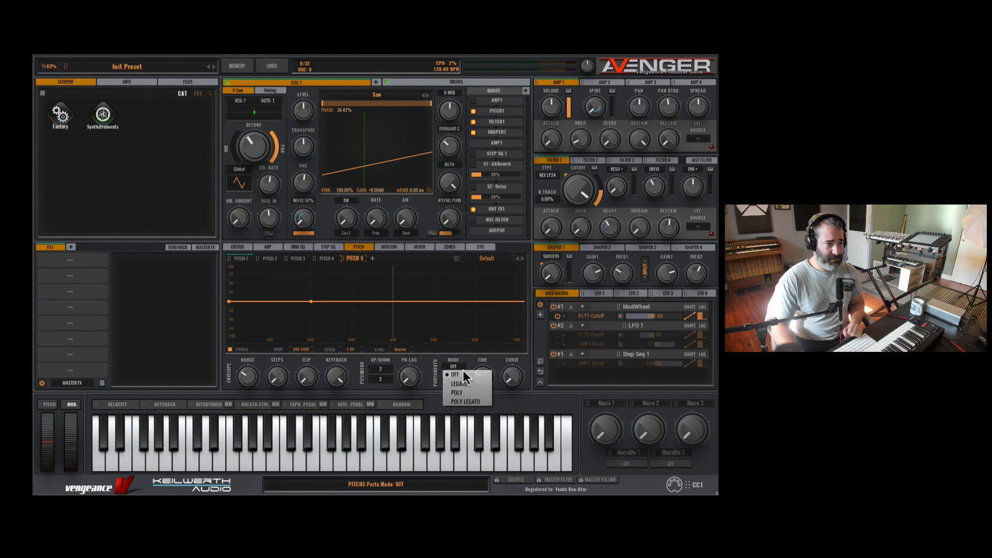
click(444, 370)
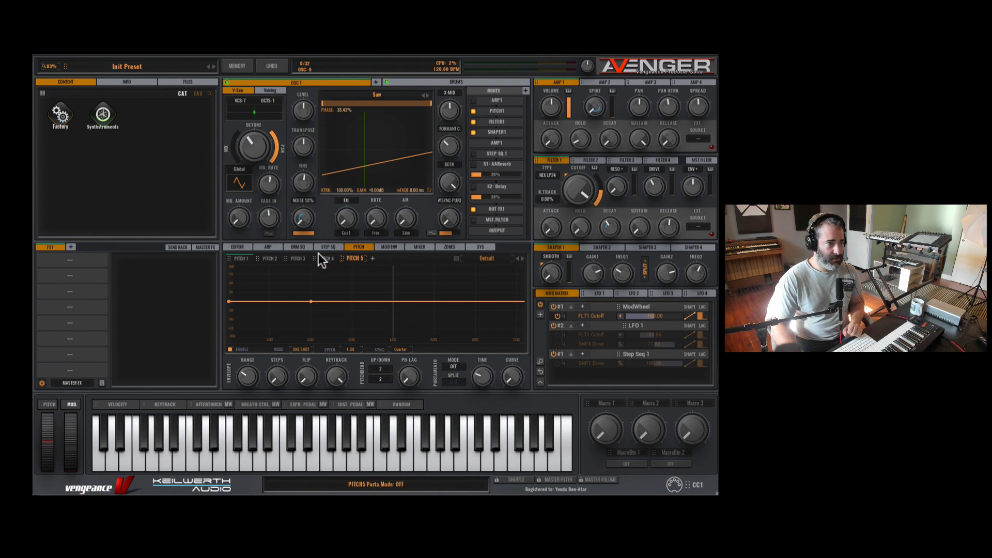
Step: Display the PITCH 1 envelope and assign PITCH 2 to the pitch slot in OSC 1's routing
click(241, 258)
click(501, 110)
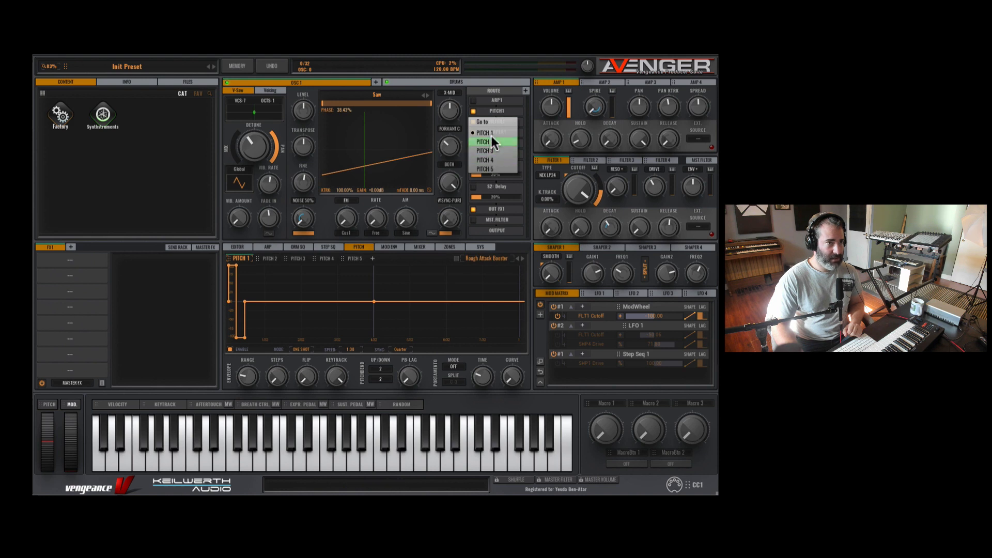
click(485, 166)
click(493, 117)
click(492, 142)
click(500, 129)
click(501, 123)
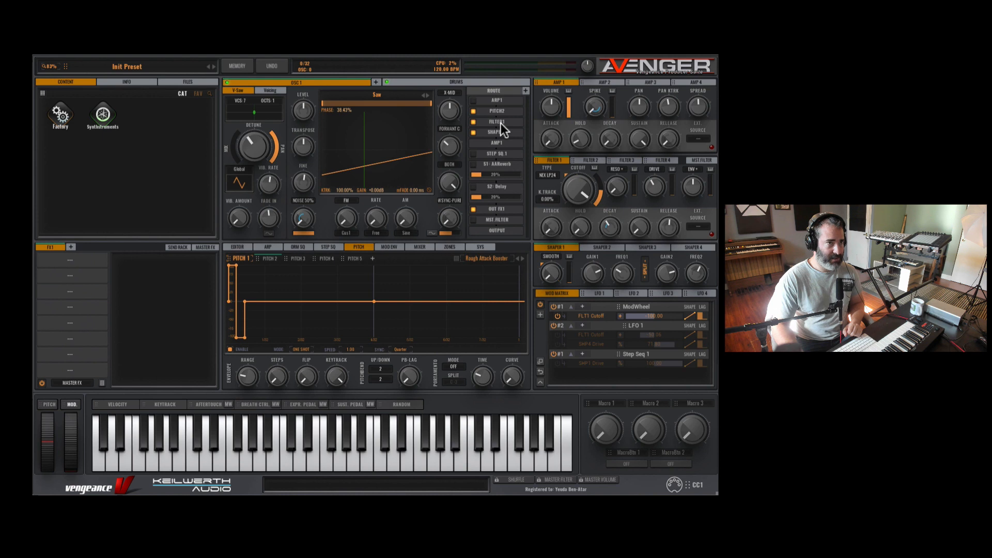
click(501, 123)
click(521, 116)
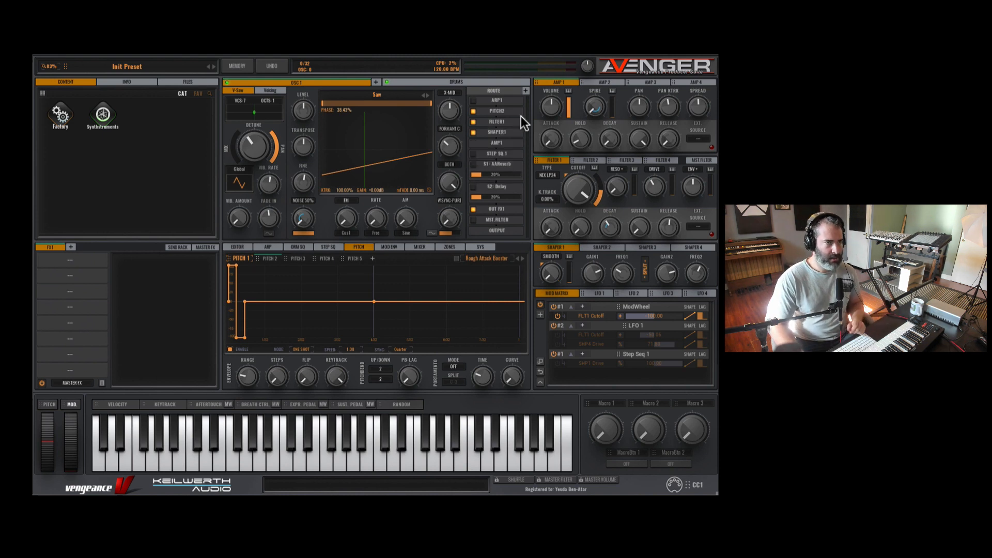
Step: Add FILTER 3, FILTER 4 and FILTER 2 to OSC 1's routing
click(525, 90)
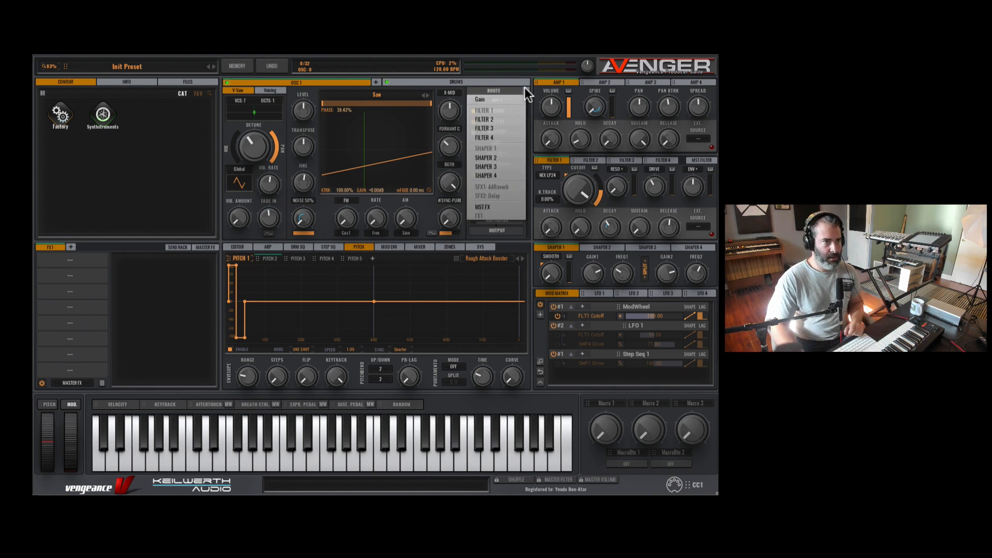
click(491, 123)
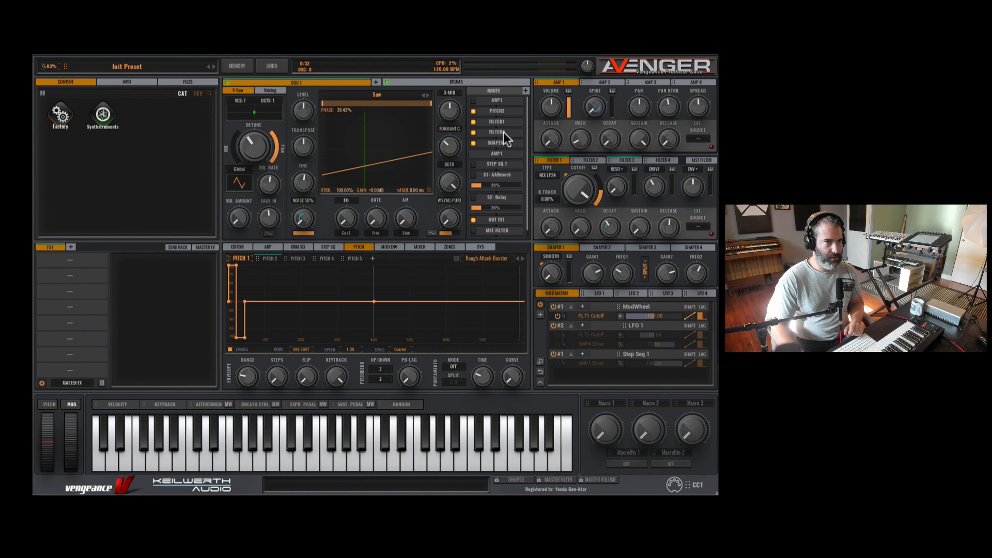
click(526, 91)
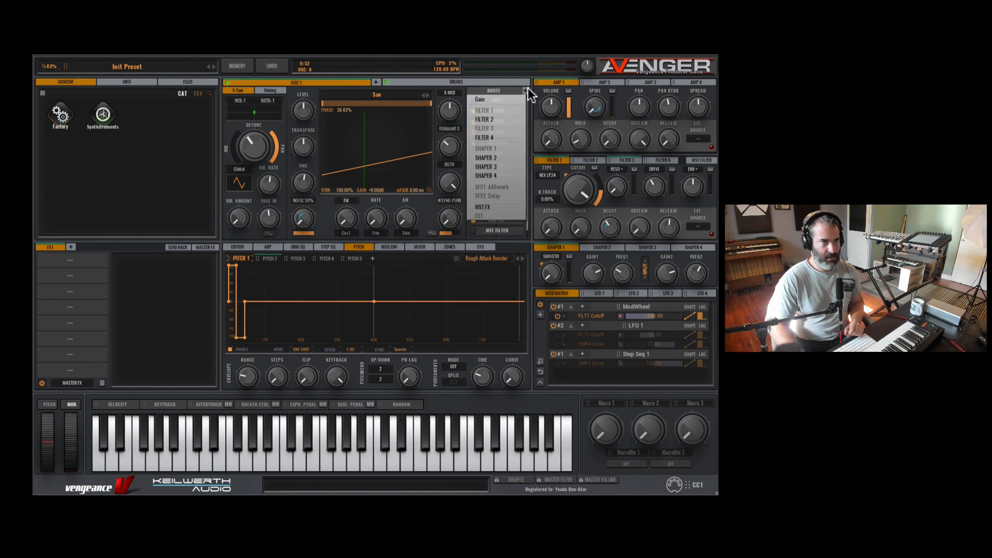
click(488, 138)
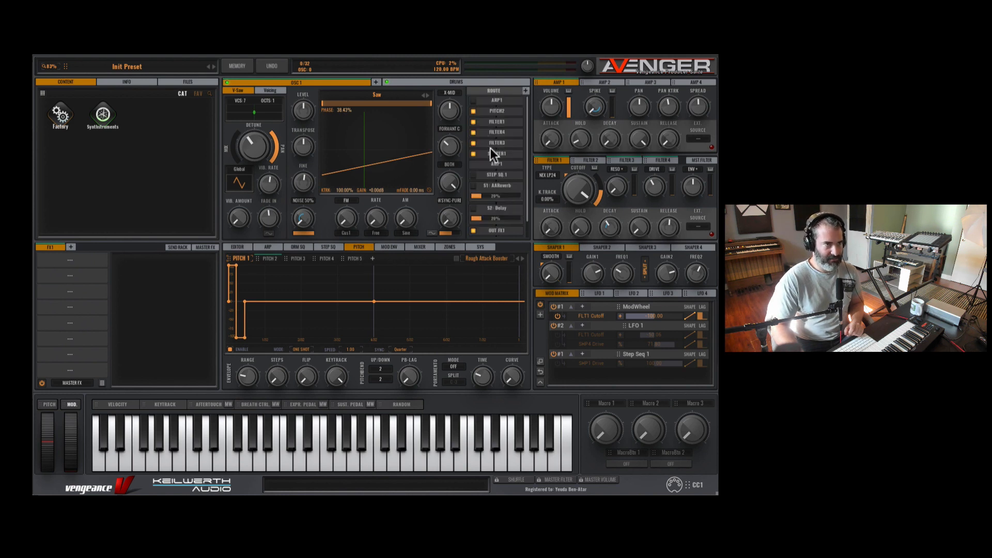
click(526, 90)
click(492, 114)
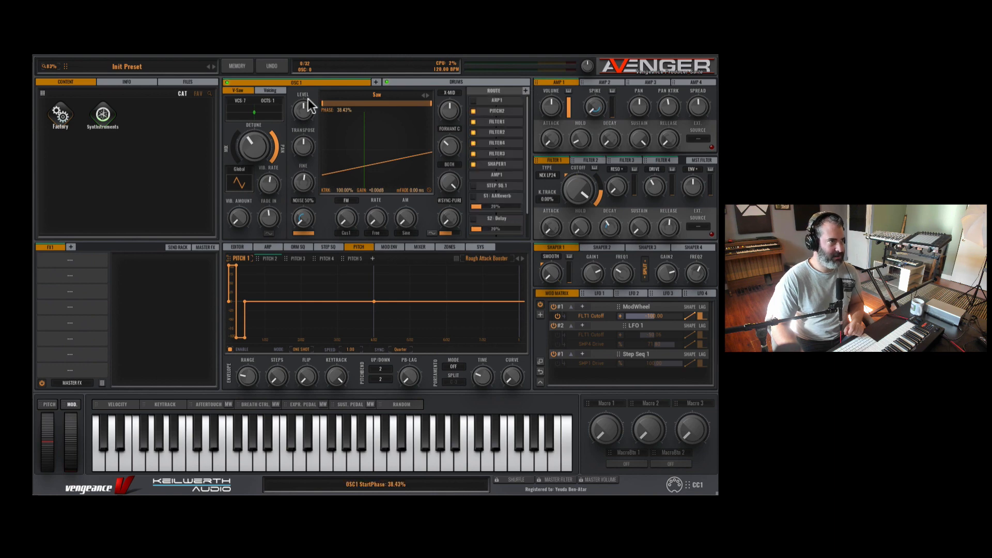
Step: Initialize all synthesizer settings to return to a clean Init Preset
click(239, 67)
click(241, 109)
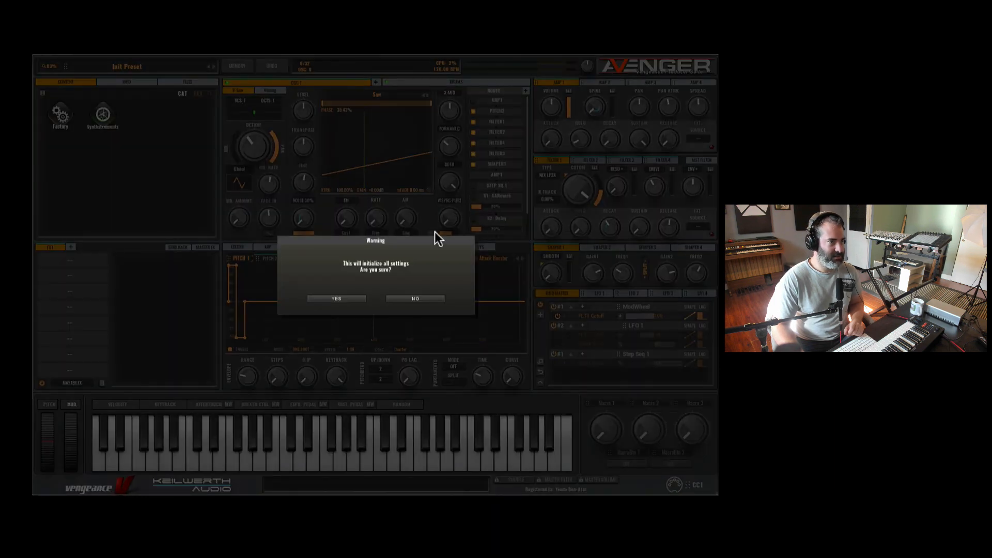
click(334, 299)
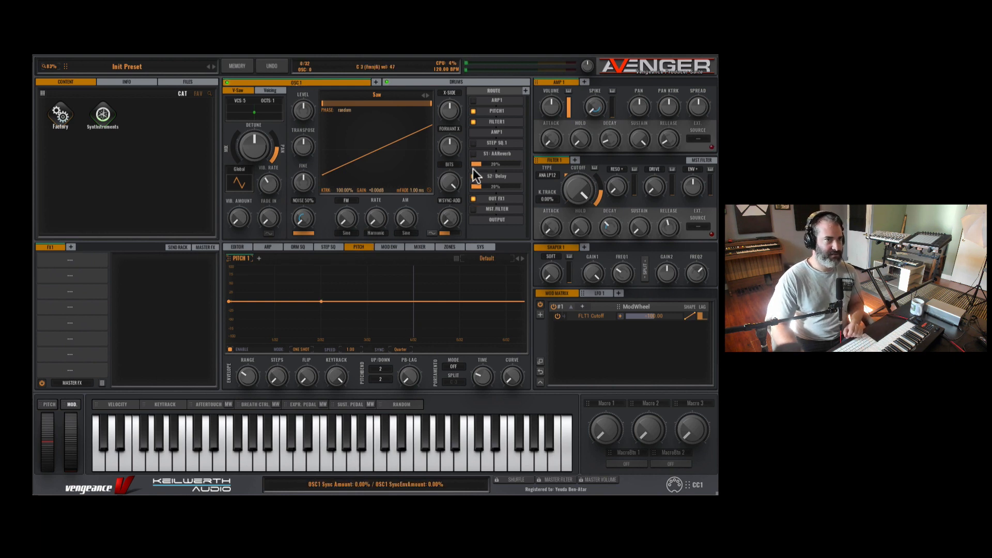
Step: Load The 2nd Offbeat preset into modulation envelope 1
click(391, 247)
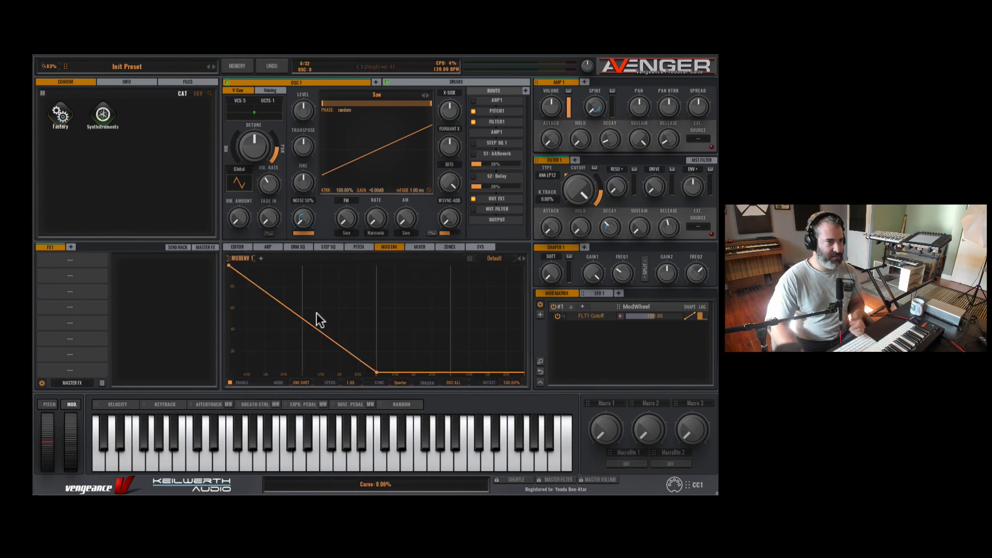
click(490, 254)
scroll(533, 383, down, 5)
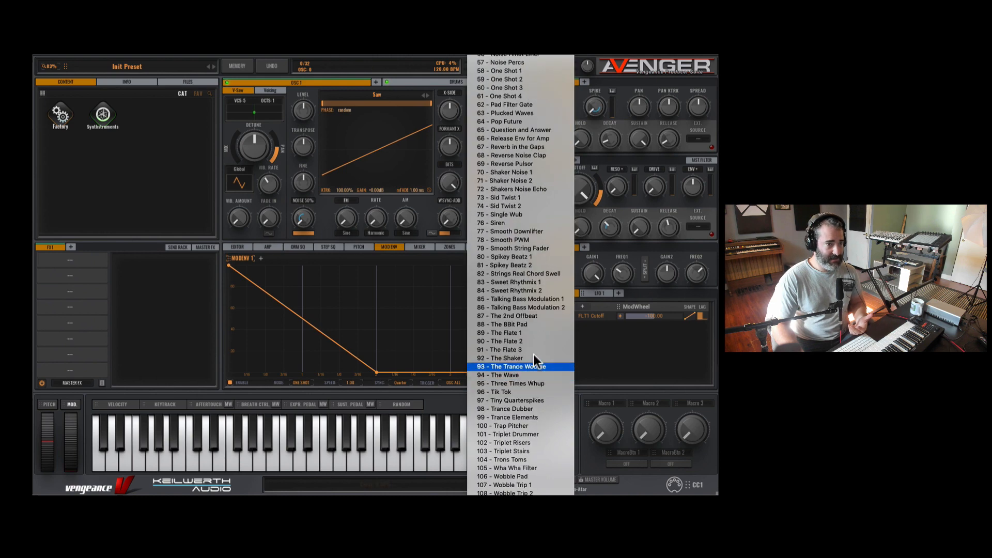
click(532, 316)
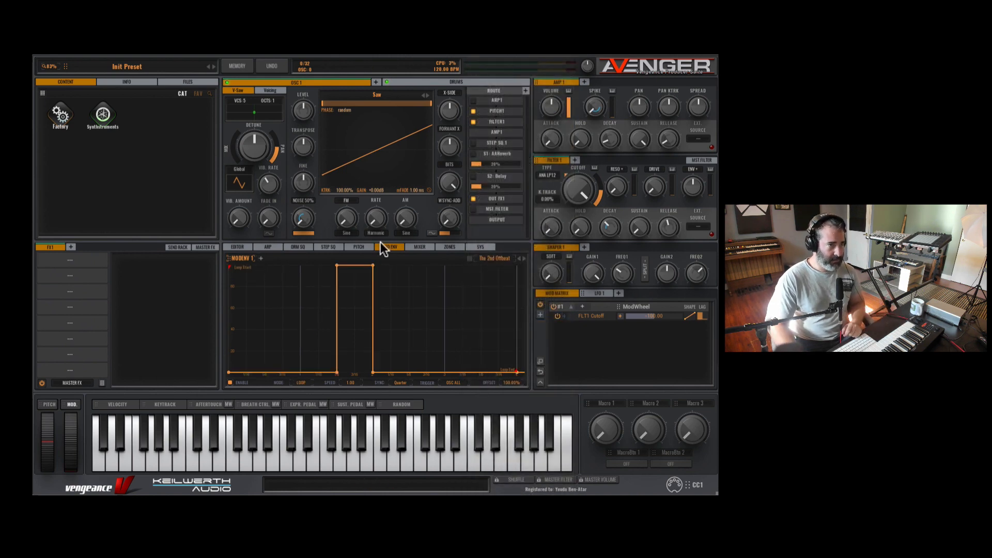
Step: Show the mixer and add OSC 2 and OSC 3 so they get their own channels
click(412, 247)
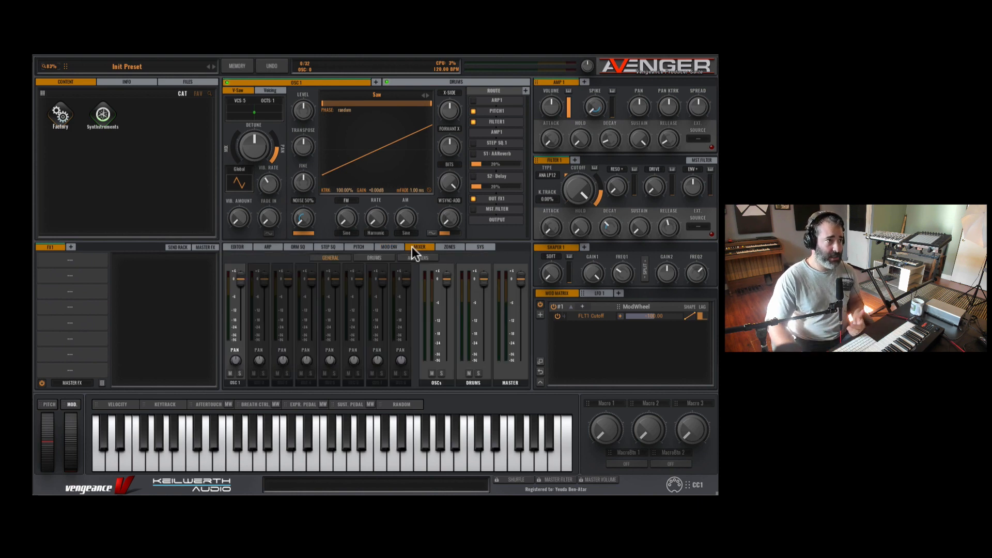
click(375, 81)
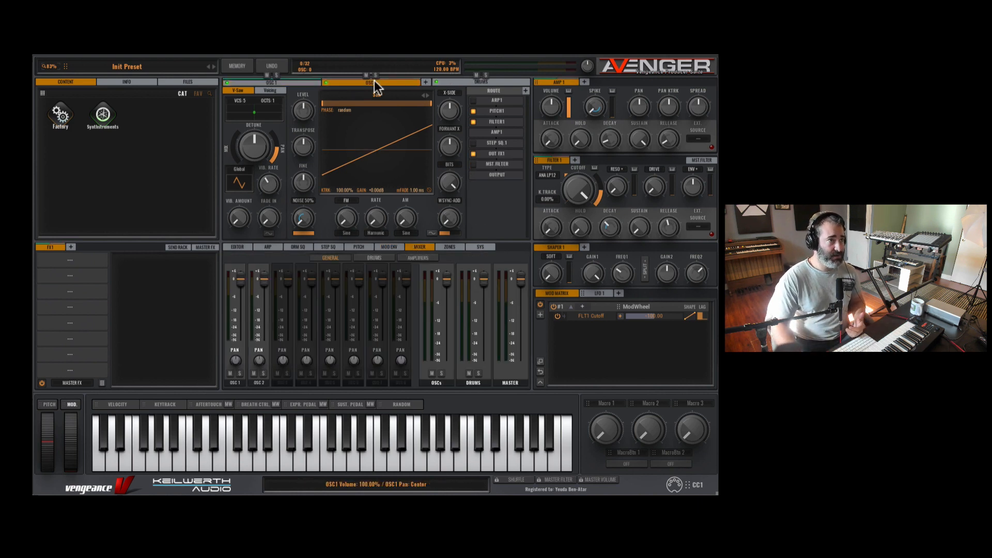
click(428, 82)
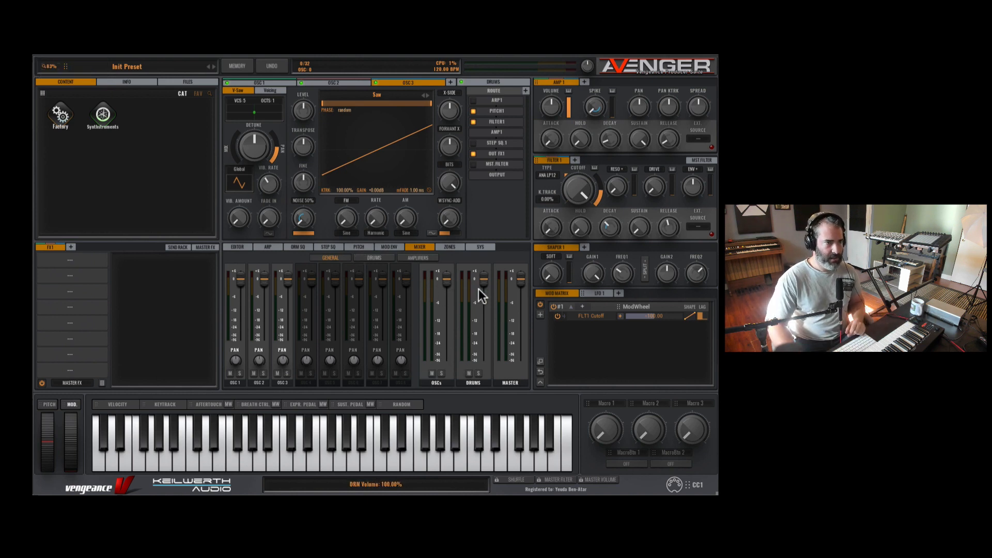
Step: View the mixer's drum and amplifier channels, then return to the general mixer view
click(380, 257)
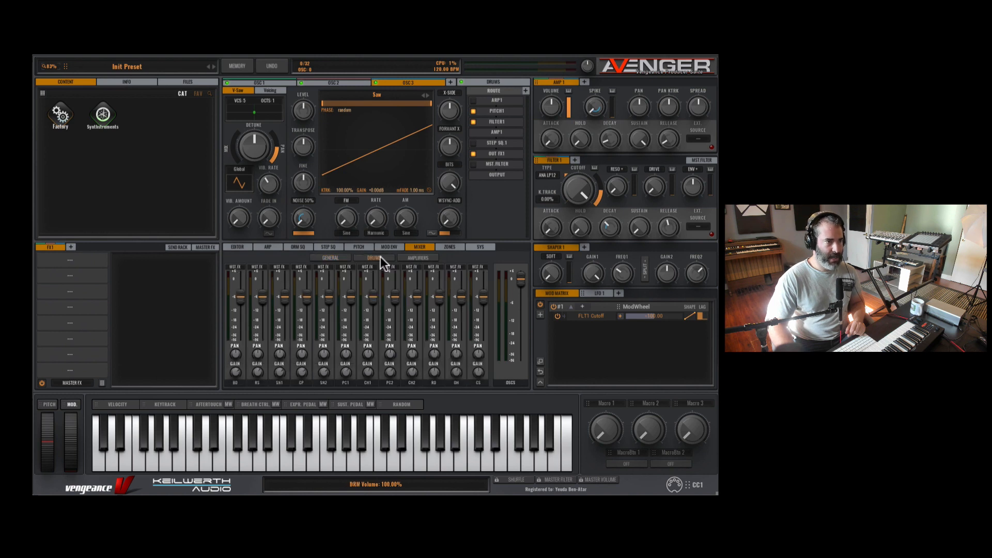
click(417, 255)
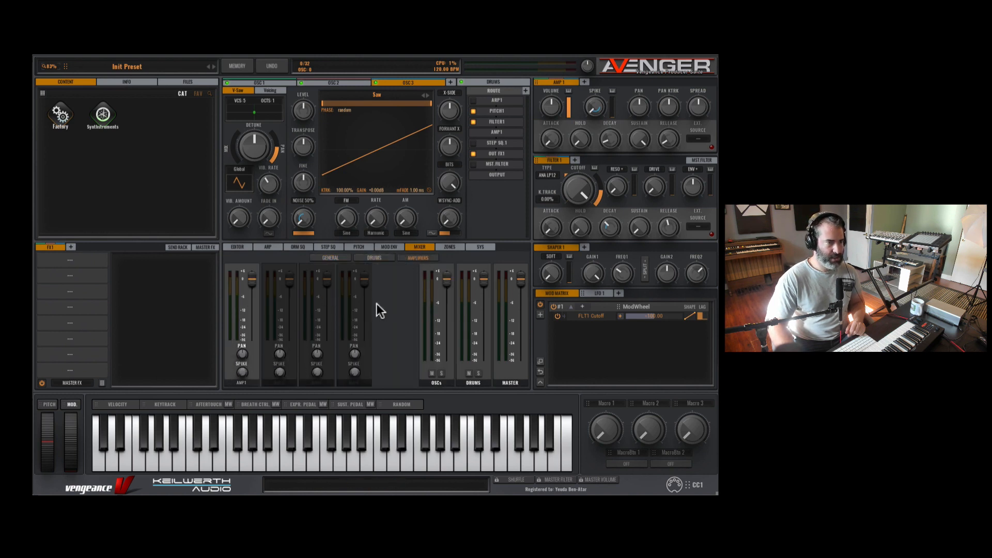
click(345, 257)
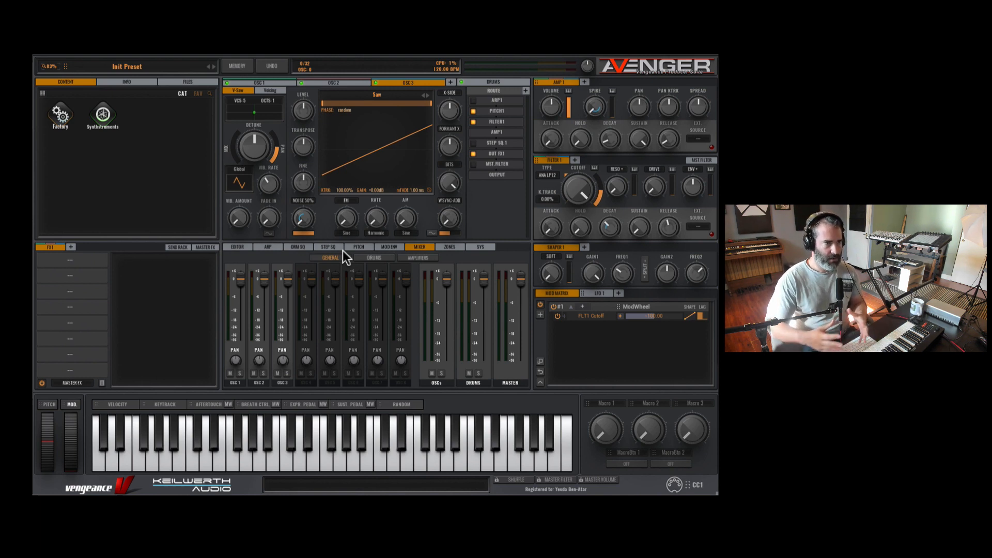
Step: Split the oscillators by key zone, limiting OSC 1 to the lower keyboard range and OSC 2 to the upper range
click(442, 251)
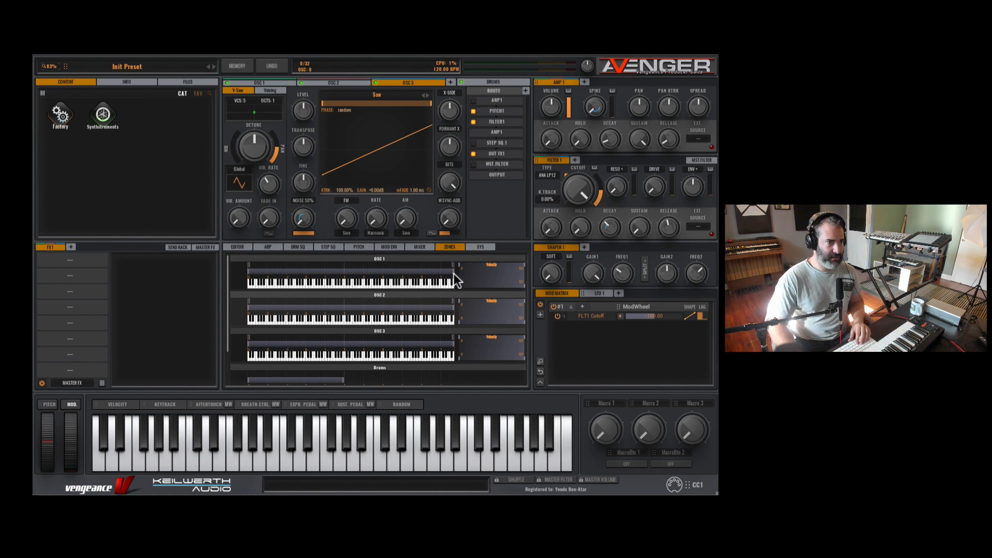
drag(454, 271, 329, 270)
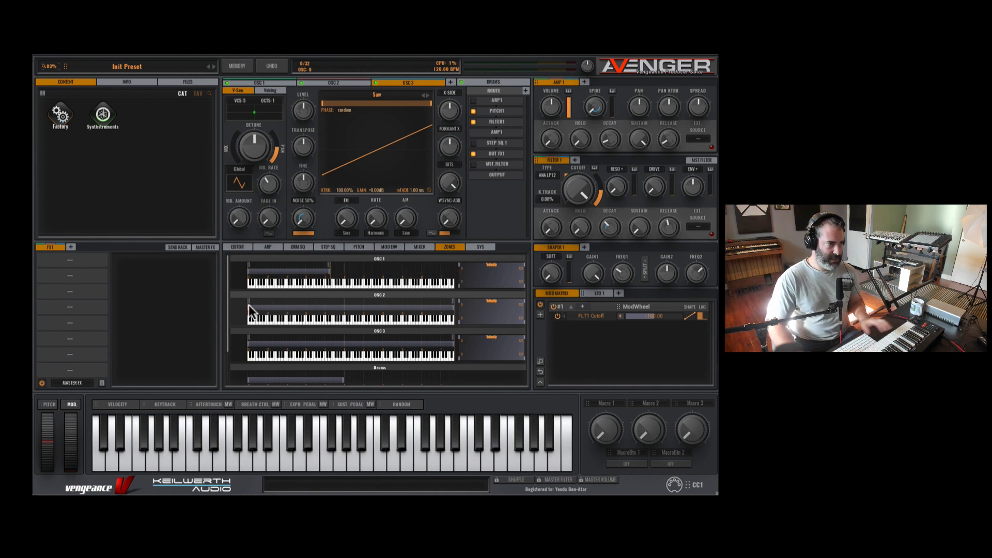
drag(248, 305, 334, 304)
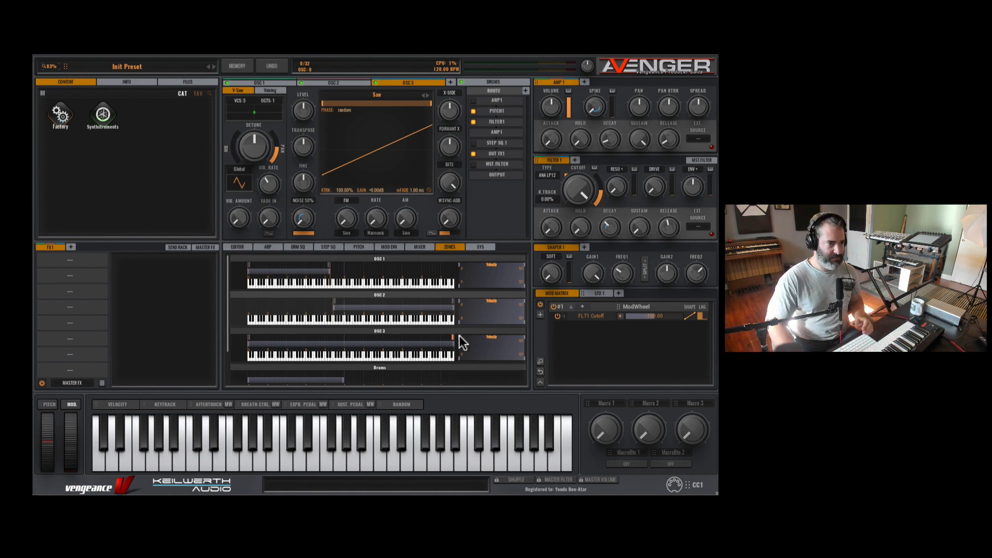
Step: Reshape OSC 3's velocity zone into a rising slope and look over the drums and mod matrix keytrack zones
drag(459, 337, 517, 350)
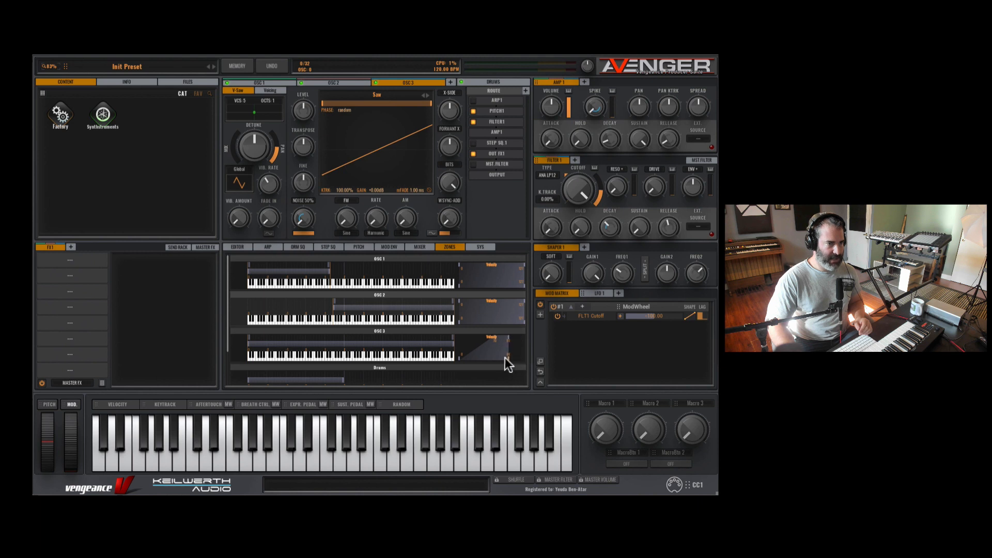
scroll(419, 350, down, 3)
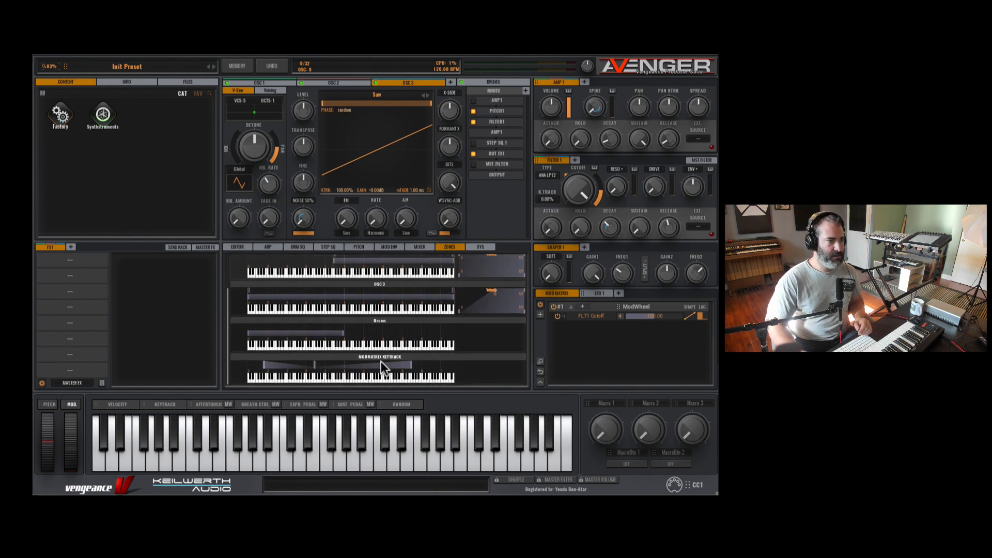
scroll(380, 361, up, 3)
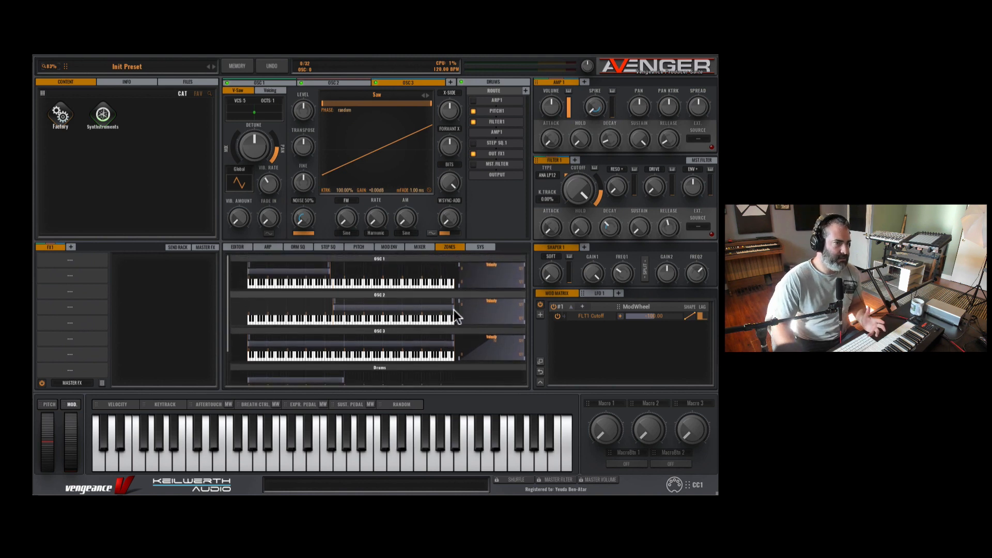
Step: Examine the system pages for general settings, content, skins and legal info, then return to the editor
click(482, 247)
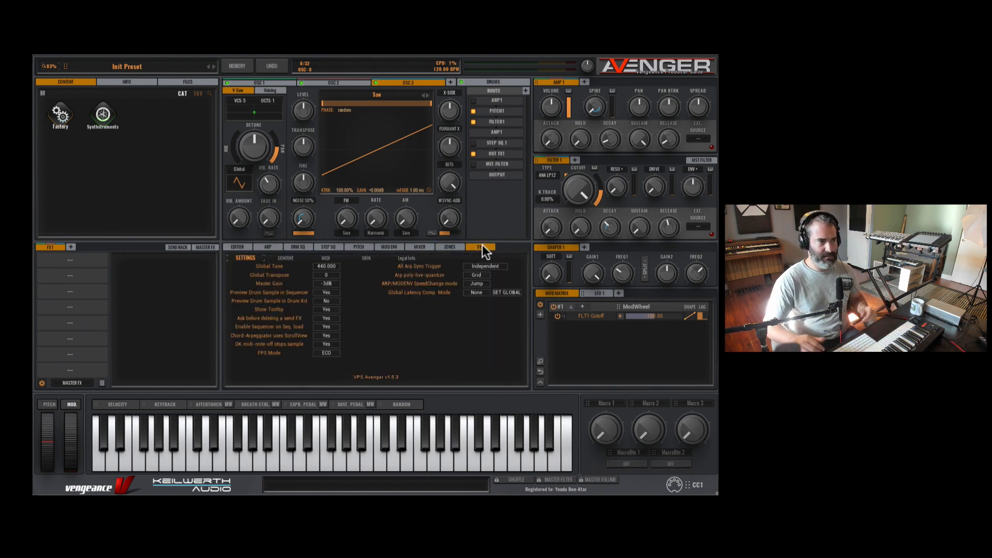
click(288, 259)
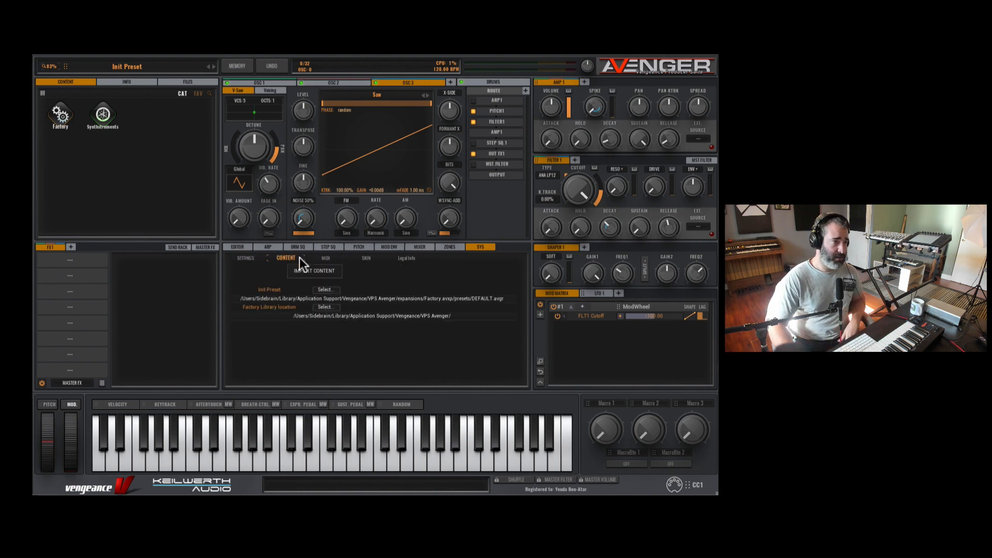
click(370, 257)
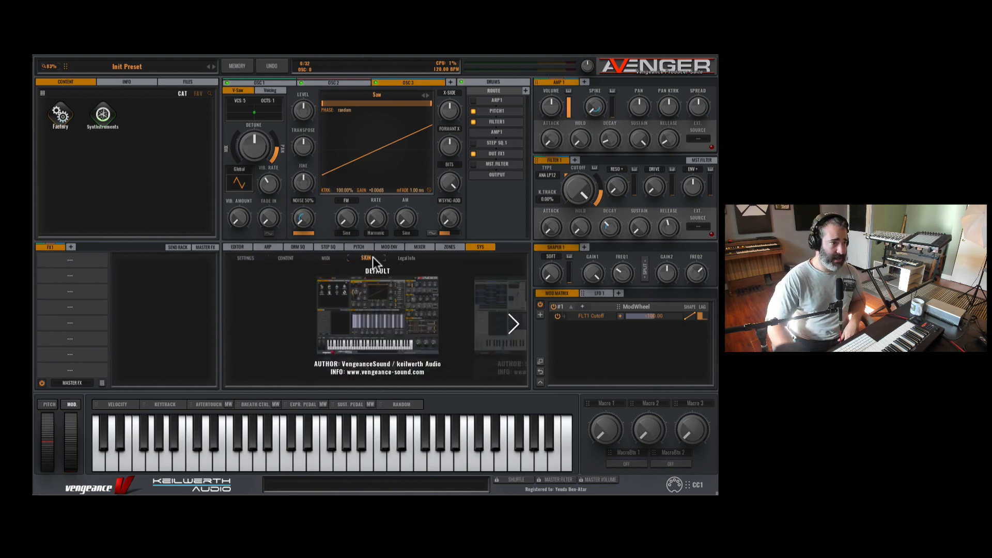
click(513, 323)
click(513, 322)
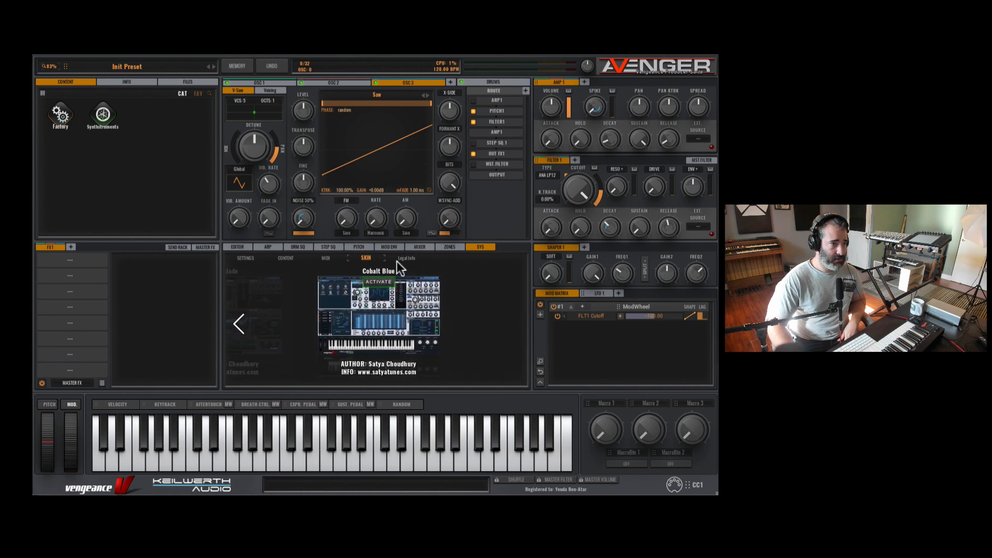
click(393, 258)
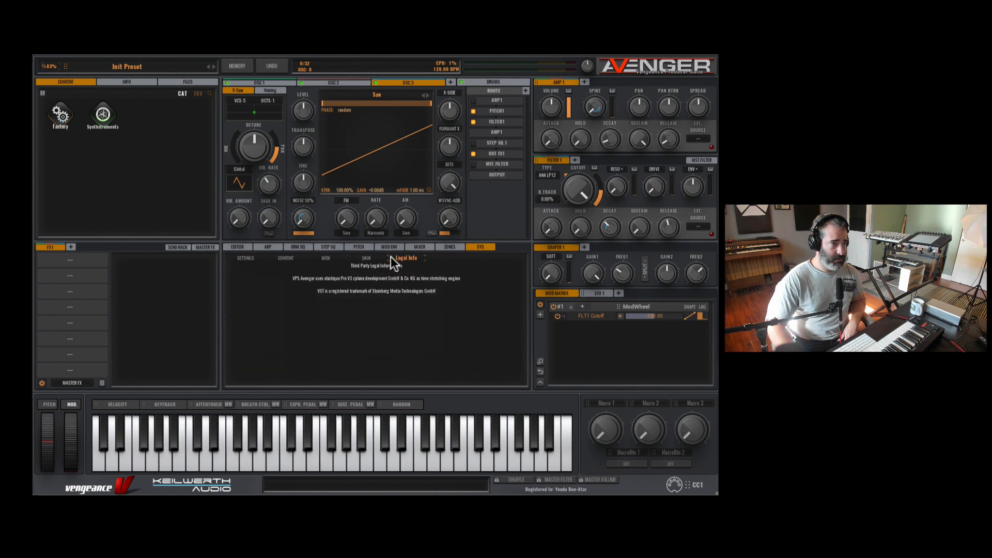
click(246, 258)
click(240, 248)
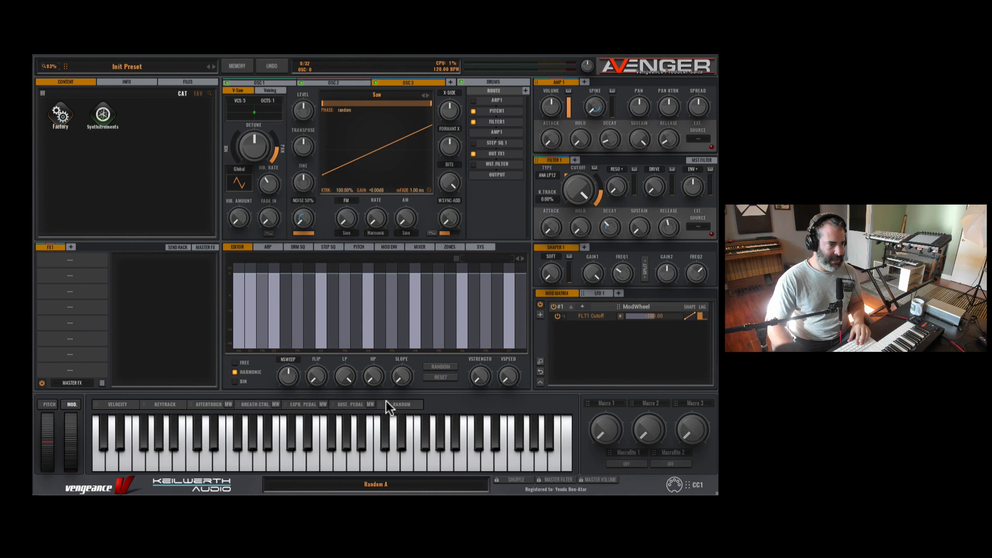
drag(386, 402, 358, 408)
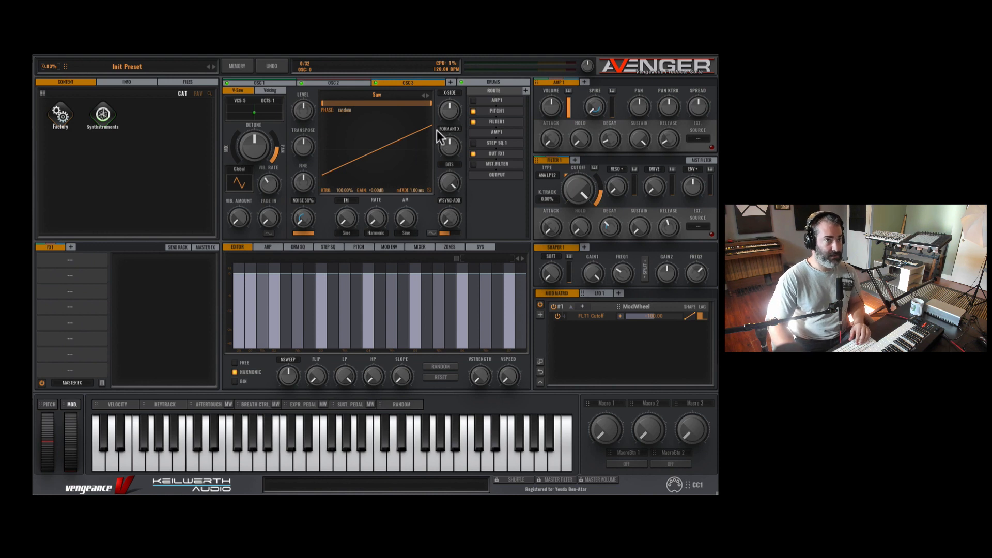
Step: Show the drums section and load the Deephouse 1 drum kit
click(485, 81)
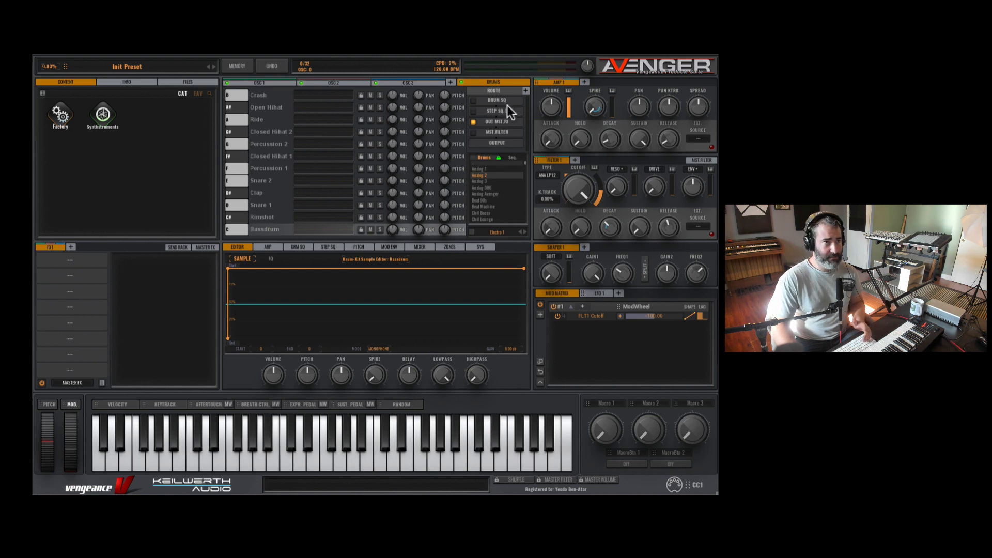
scroll(501, 185, down, 10)
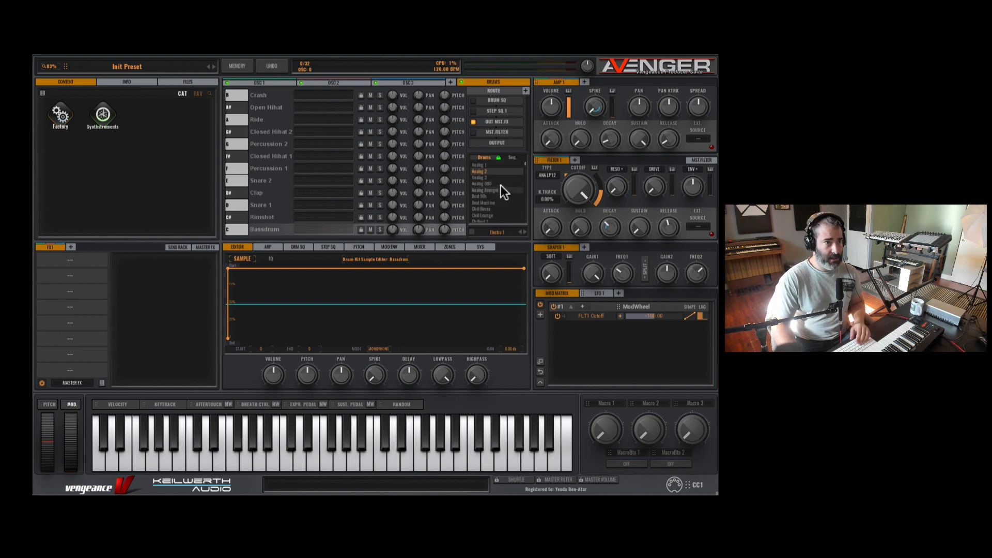
scroll(501, 185, up, 15)
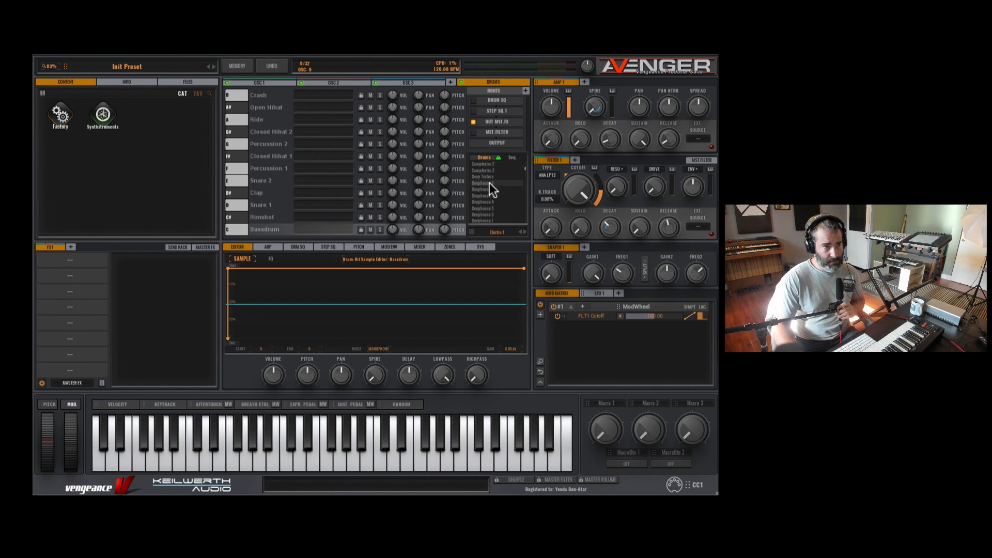
click(489, 183)
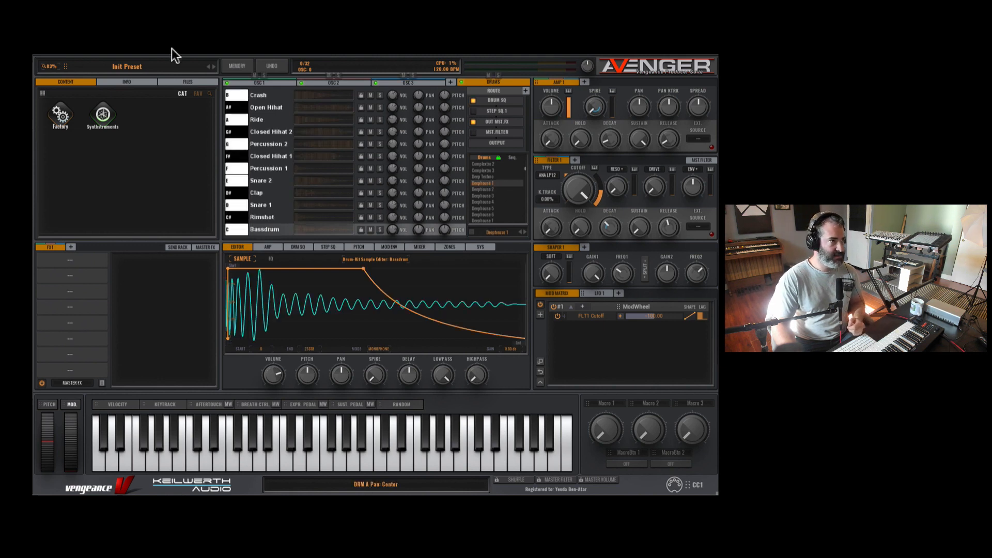
Step: Mute OSC 1, OSC 2 and OSC 3 and load the Deephouse 4 drum kit
click(237, 83)
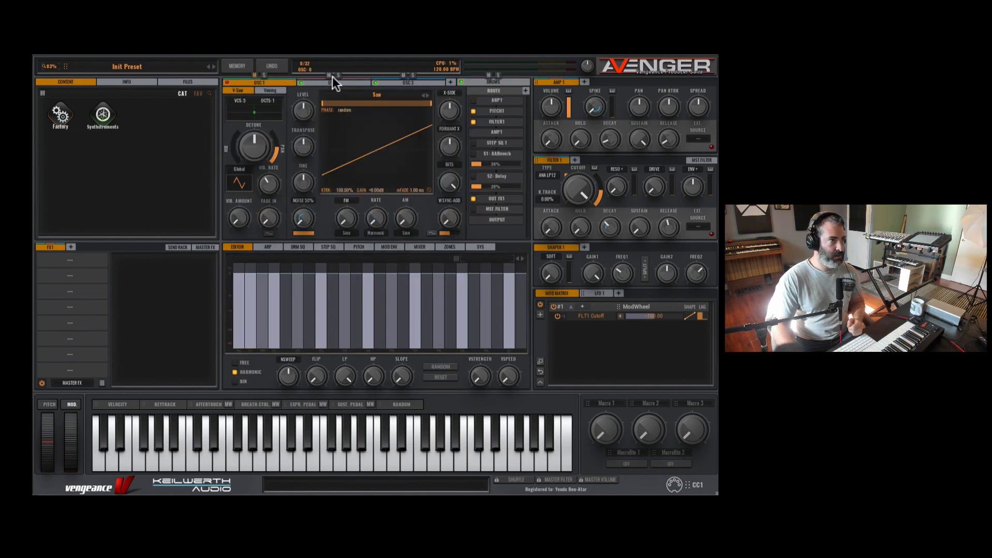
click(495, 83)
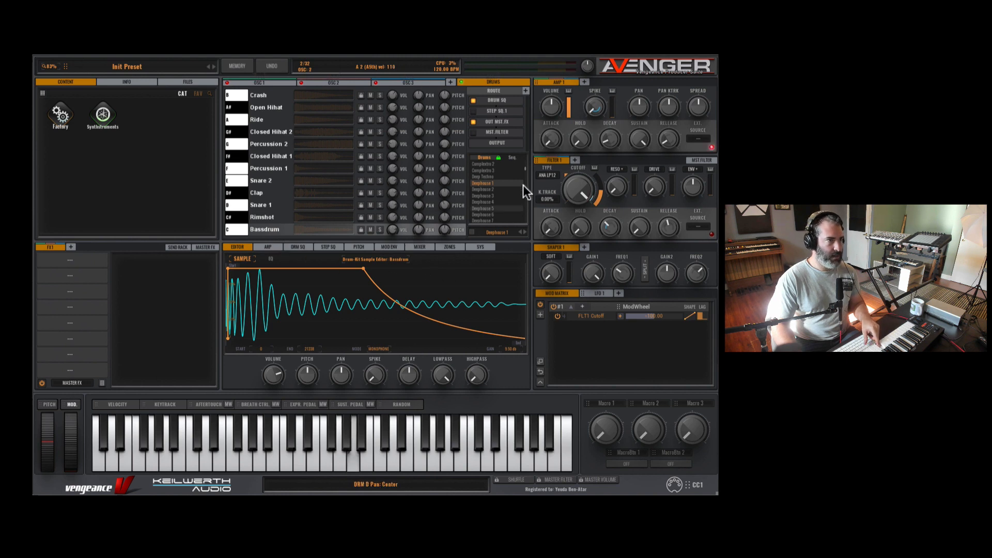
click(496, 201)
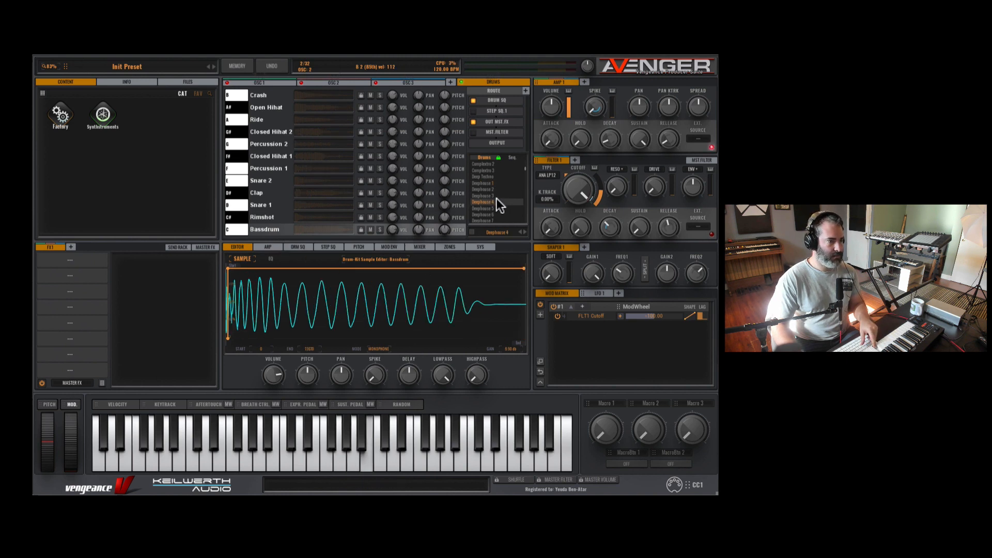
Step: Check the general mixer levels while the drums play, then return to the drums section
click(264, 249)
click(244, 246)
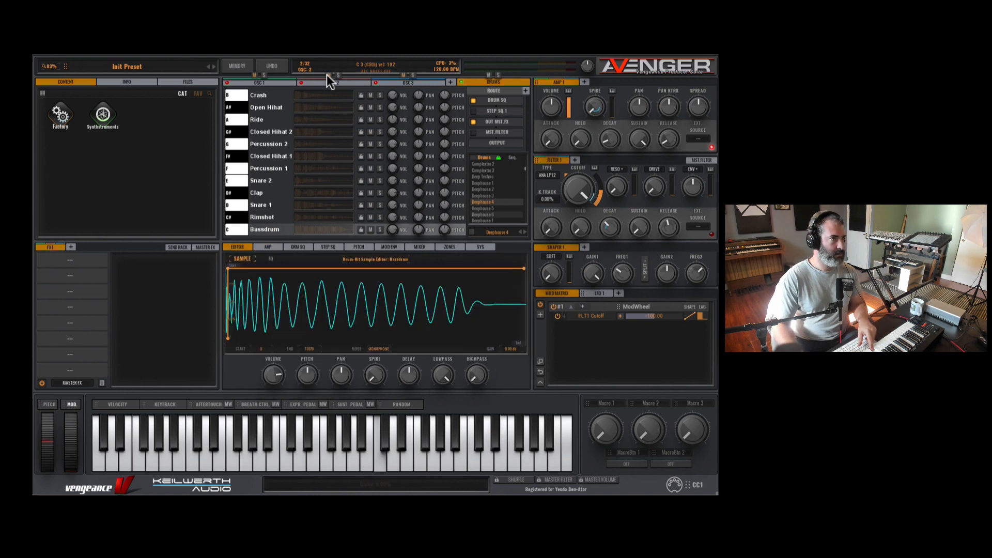
click(377, 83)
click(420, 246)
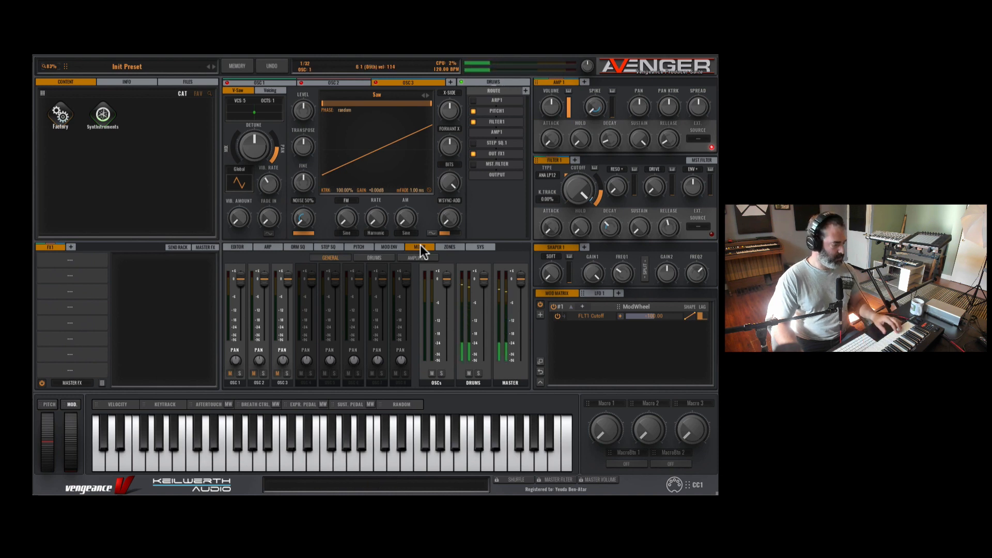
click(490, 83)
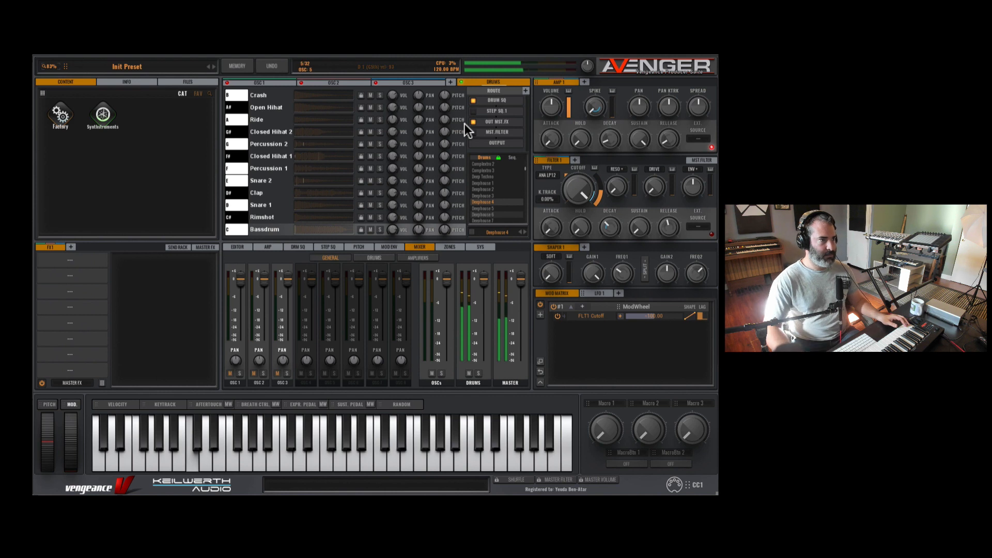
Step: Show the drum sequencer and audition several preset drum sequences, ending with Gabba
click(299, 247)
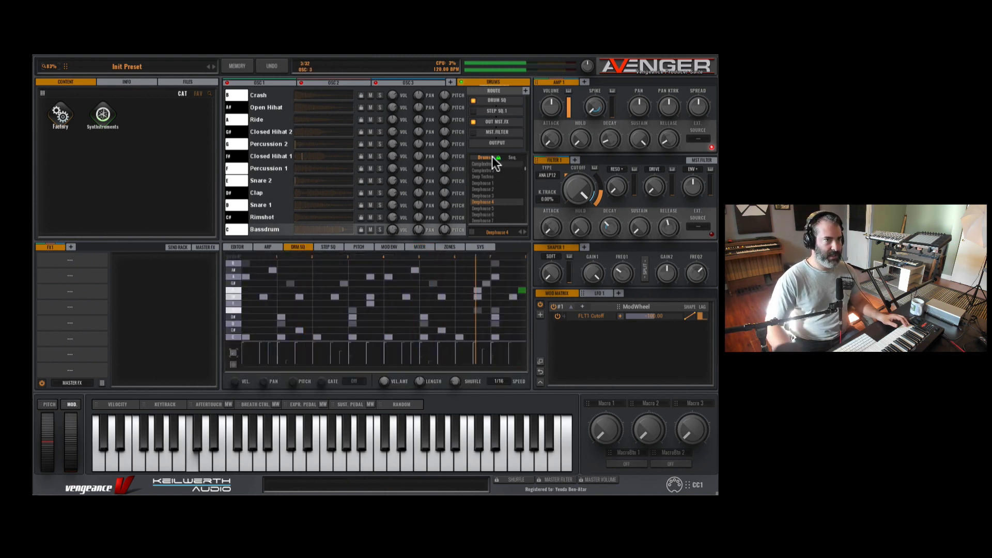
click(509, 157)
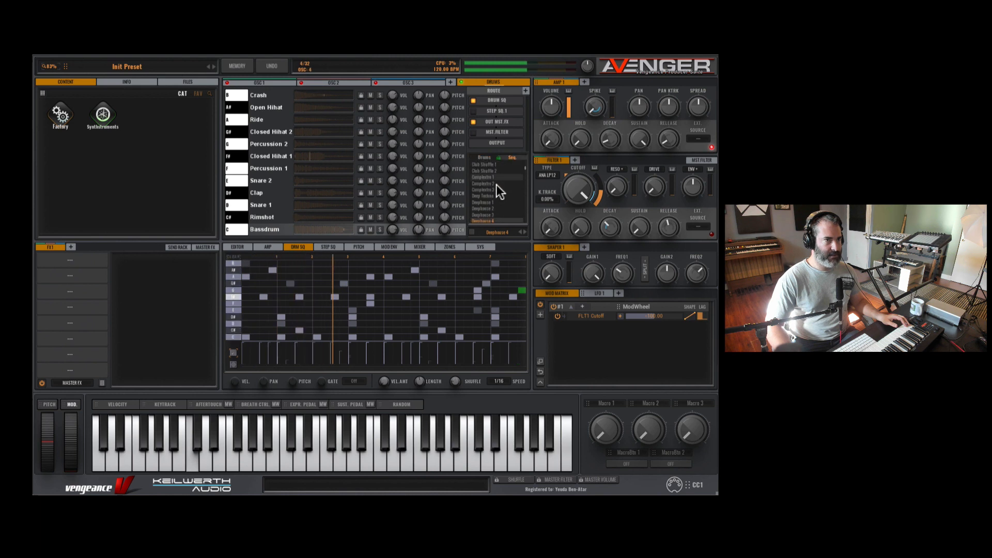
click(494, 195)
scroll(495, 192, down, 5)
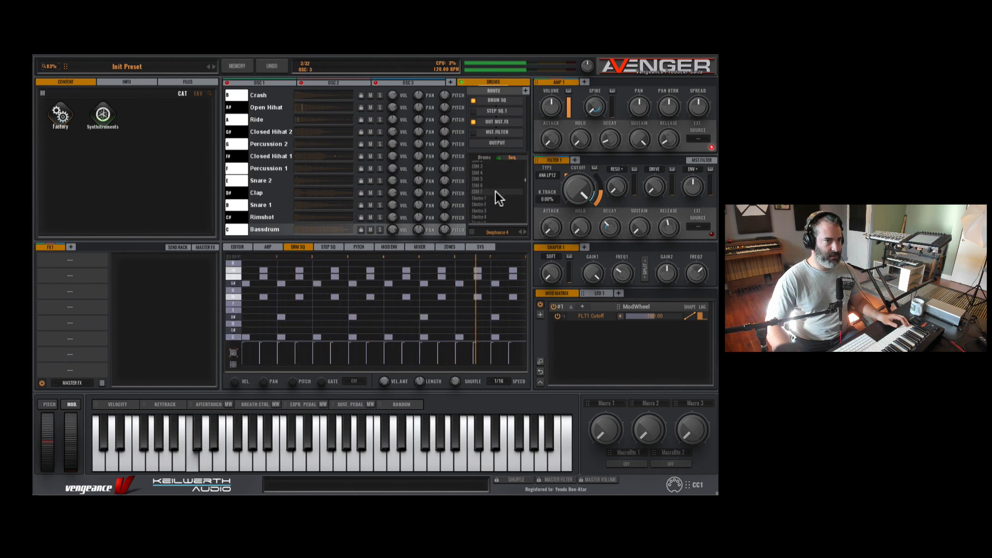
scroll(495, 189, down, 3)
click(495, 187)
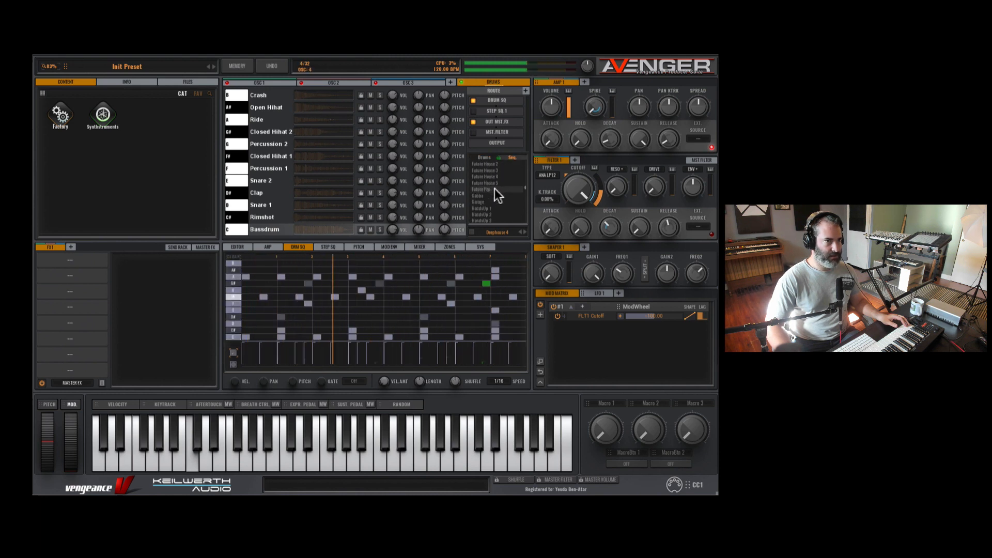
scroll(495, 188, down, 1)
click(495, 189)
Step: Show the Bassdrum sample and the Percussion 1 sample in the drum kit sample editor
click(316, 230)
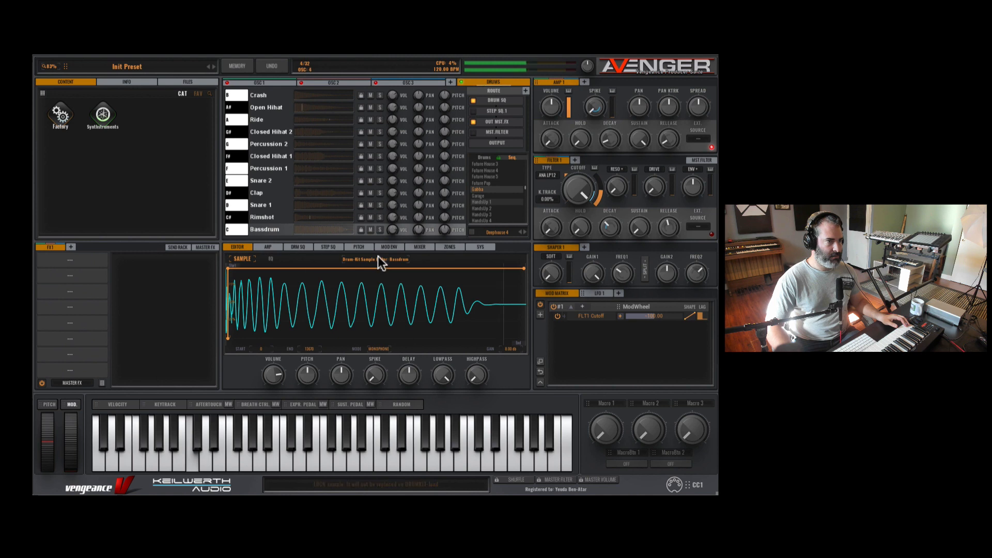
click(327, 170)
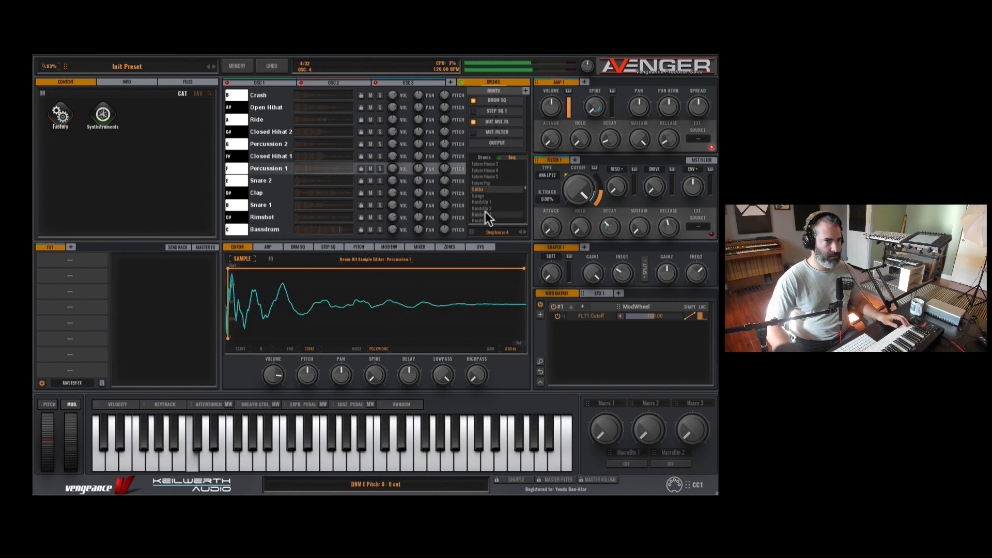
Step: Audition the Deep Techno, Trap 6 and Tropical House 3 drum kits, ending with Real Drums Pop 1 loaded
scroll(490, 191, up, 5)
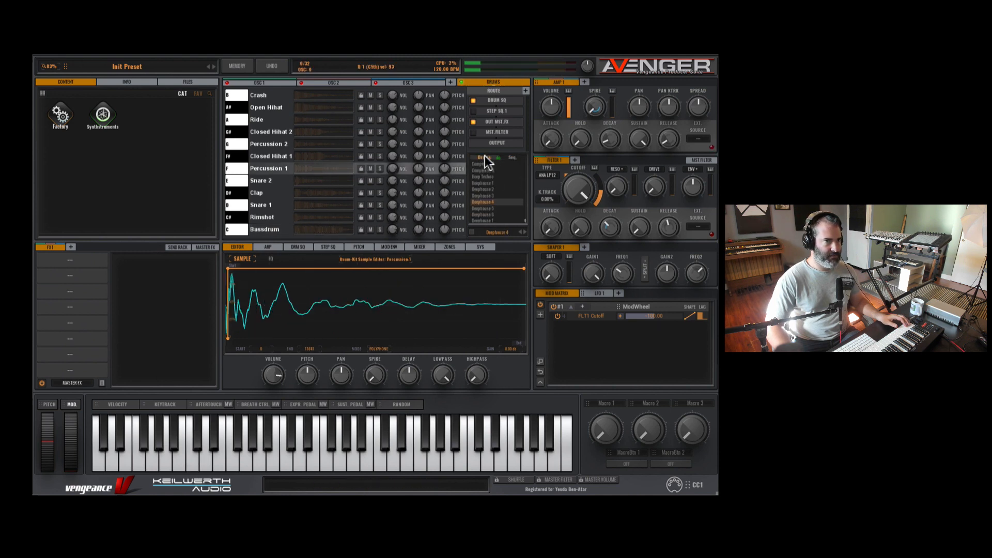
click(498, 175)
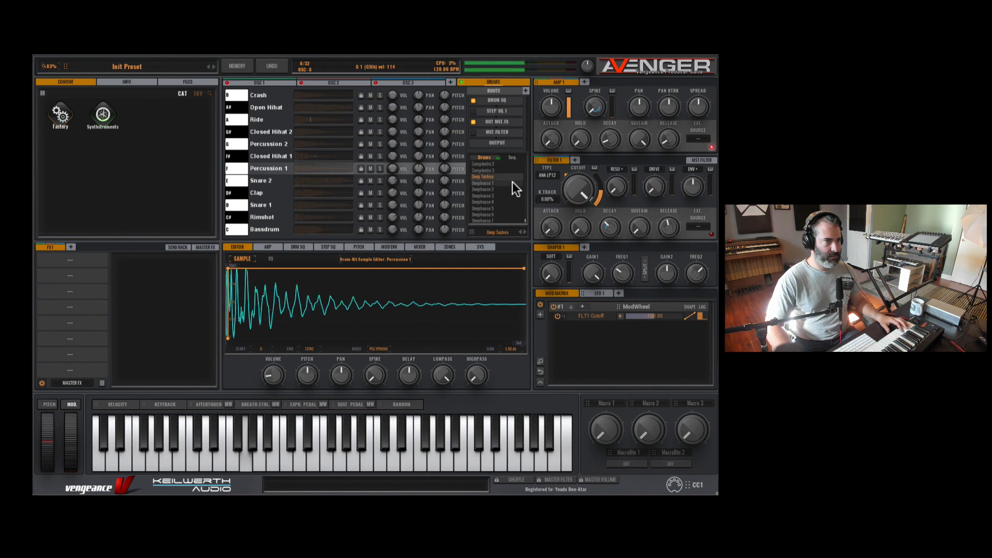
scroll(522, 207, down, 5)
scroll(517, 197, down, 8)
click(503, 187)
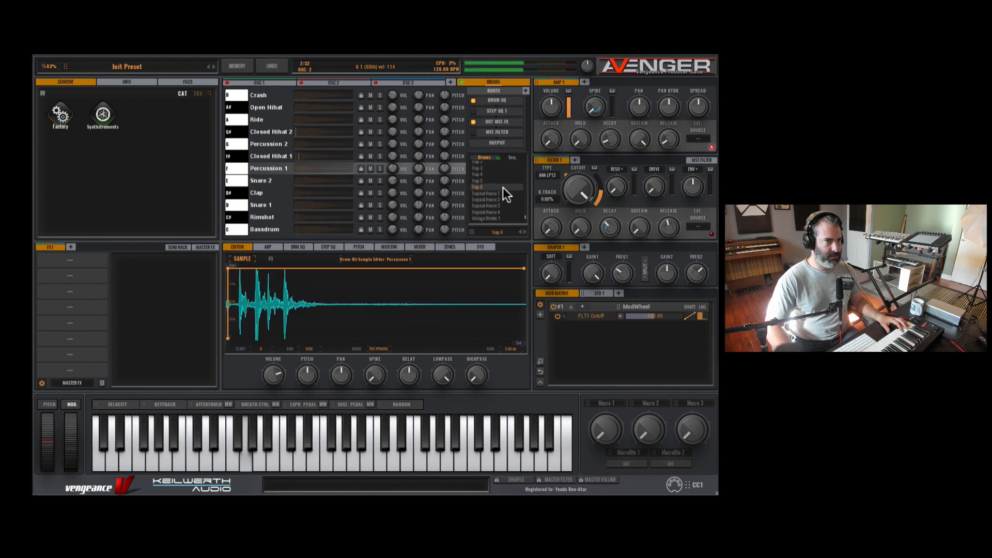
click(501, 205)
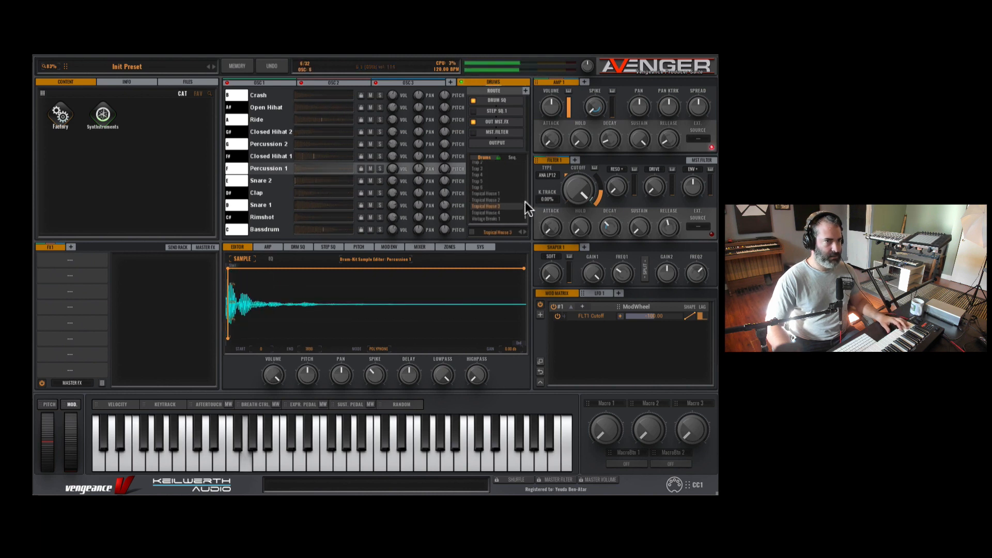
scroll(525, 202, up, 5)
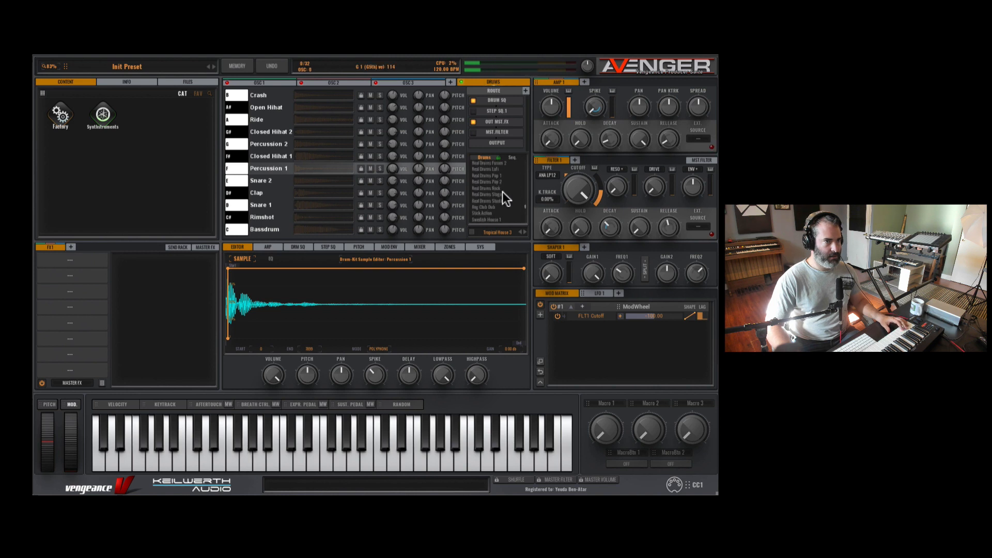
click(500, 193)
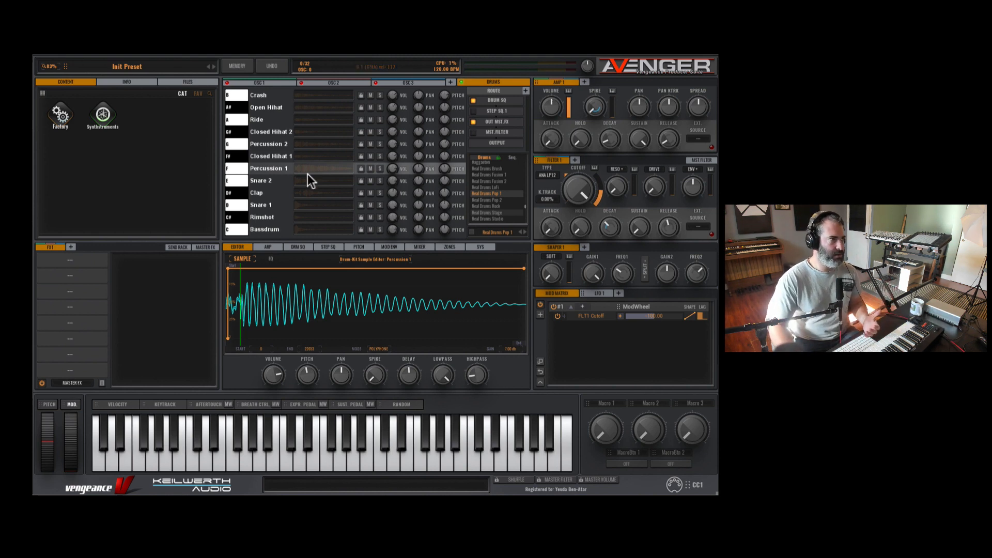
Step: Browse the Factory library's Multiloops category and audition the MU Distorted Born in EU preset
click(61, 122)
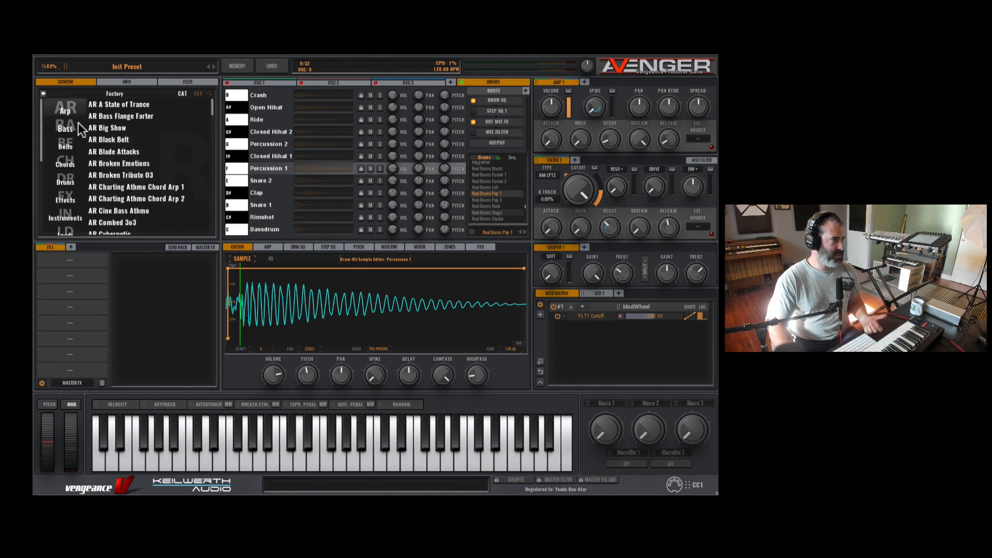
scroll(73, 156, down, 5)
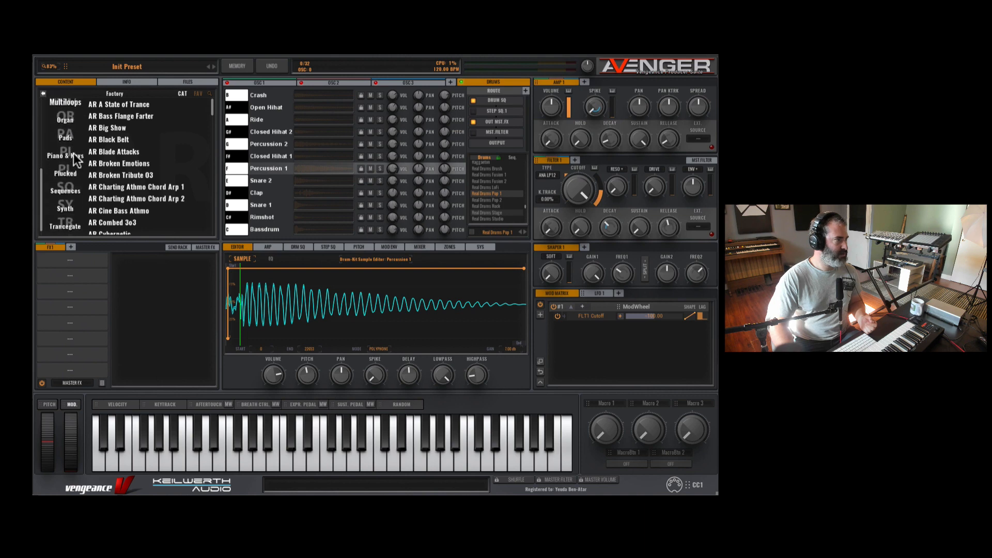
click(71, 106)
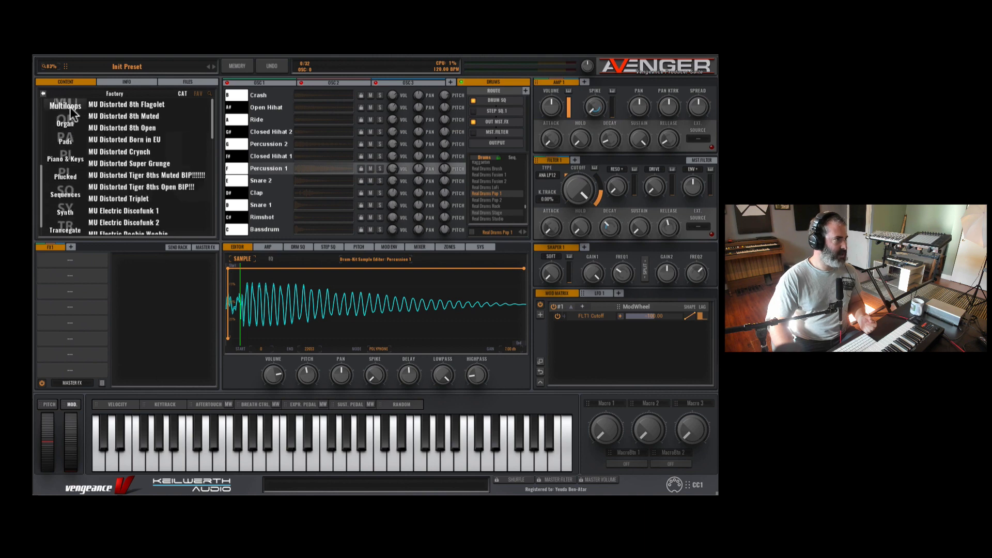
click(159, 139)
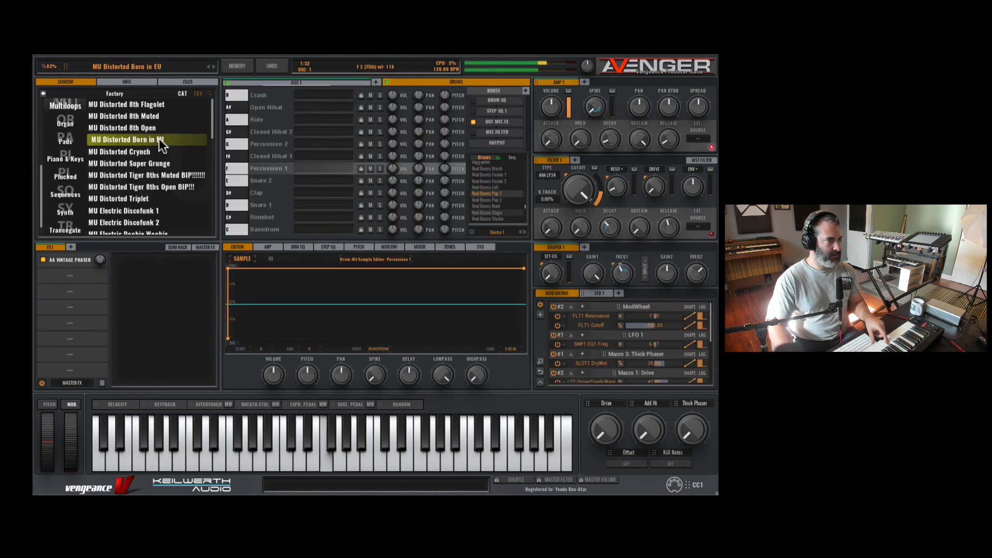
scroll(155, 144, down, 10)
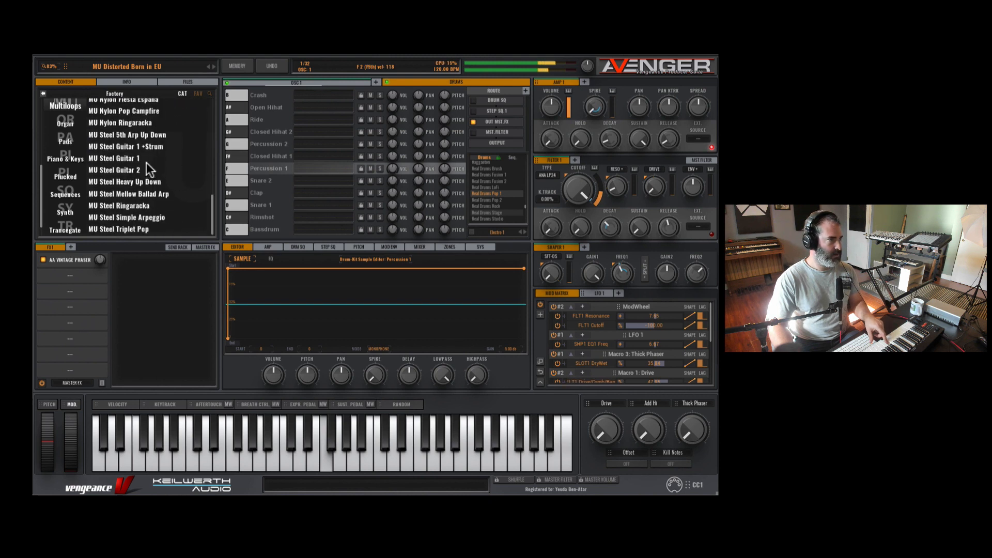
Step: Load SQ Feel The Difference from the Sequences category and look through its individual oscillators
click(72, 174)
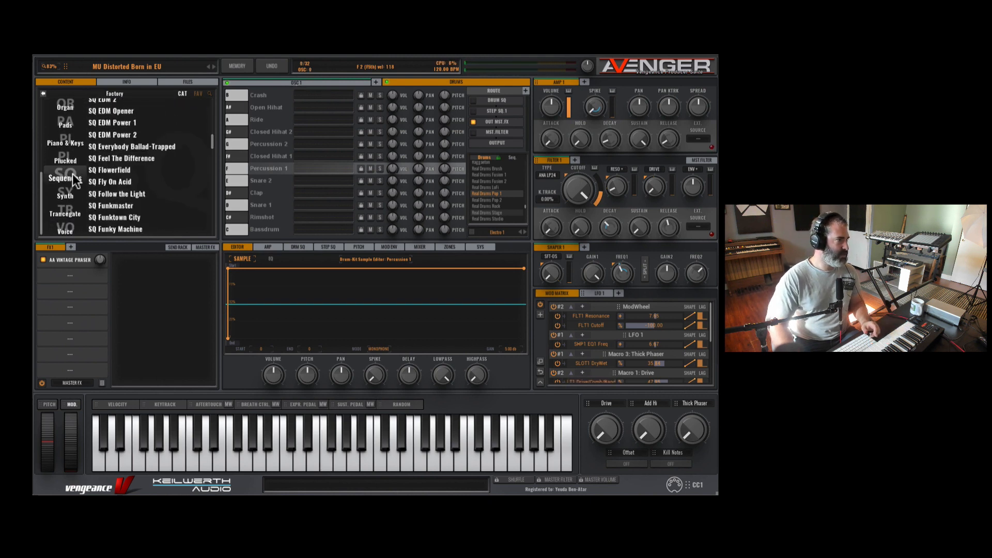
click(150, 158)
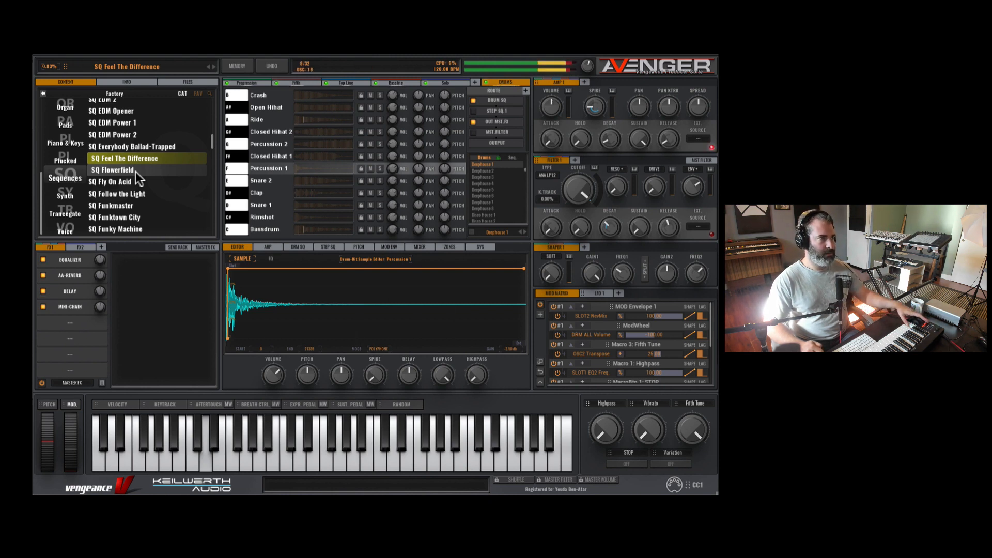
click(246, 83)
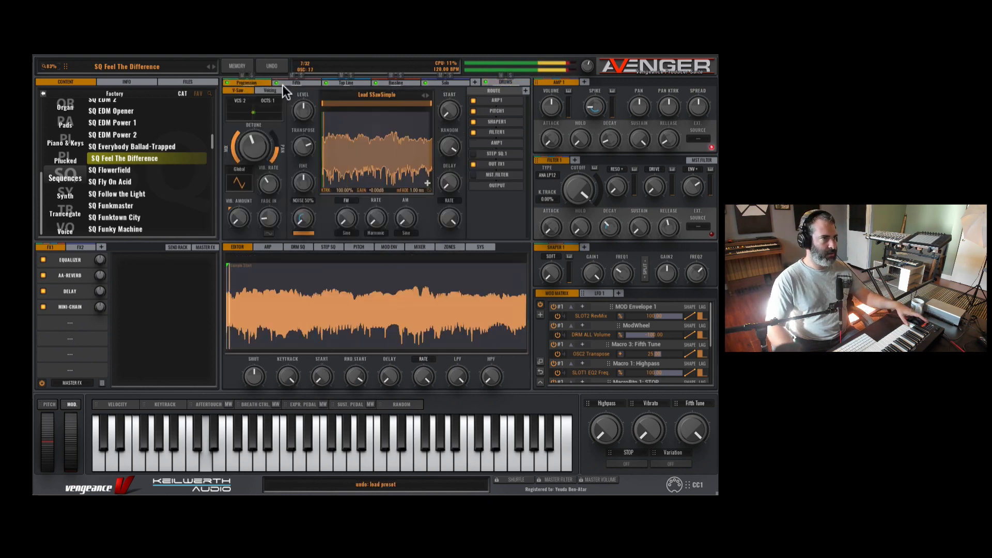
click(299, 85)
click(341, 82)
click(439, 81)
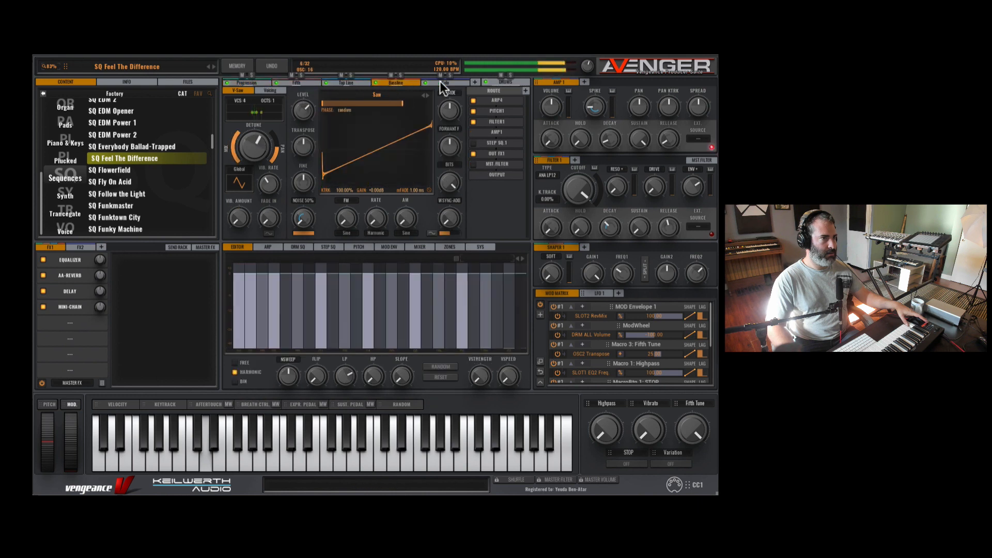
Step: Audition the SQ Follow the Light preset and inspect its modulation matrix in the enlarged view
click(144, 195)
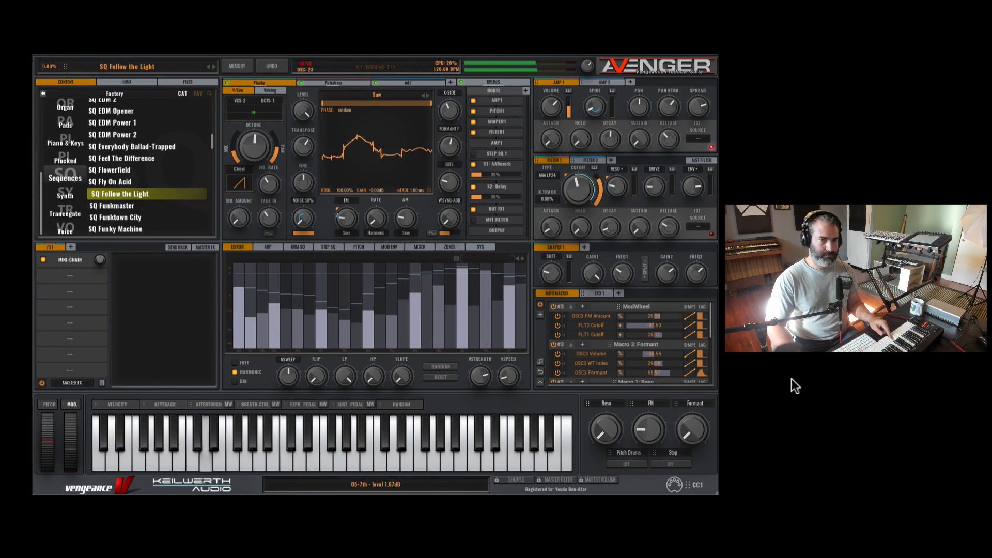
click(540, 361)
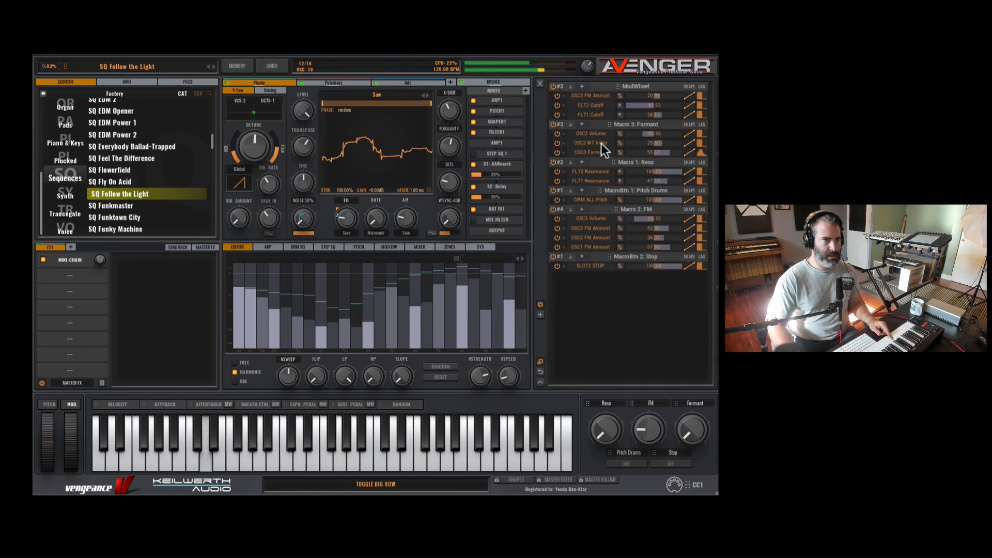
click(540, 82)
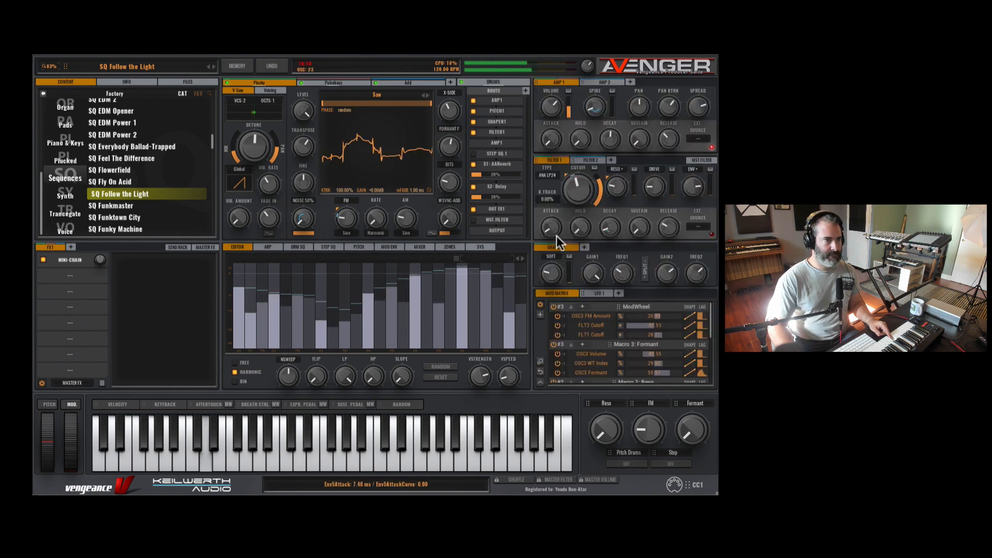
Step: Audition the SQ Funky Machine and SQ Nu Electro 2 presets, routing the latter's bassline oscillator through Filter 2
click(159, 228)
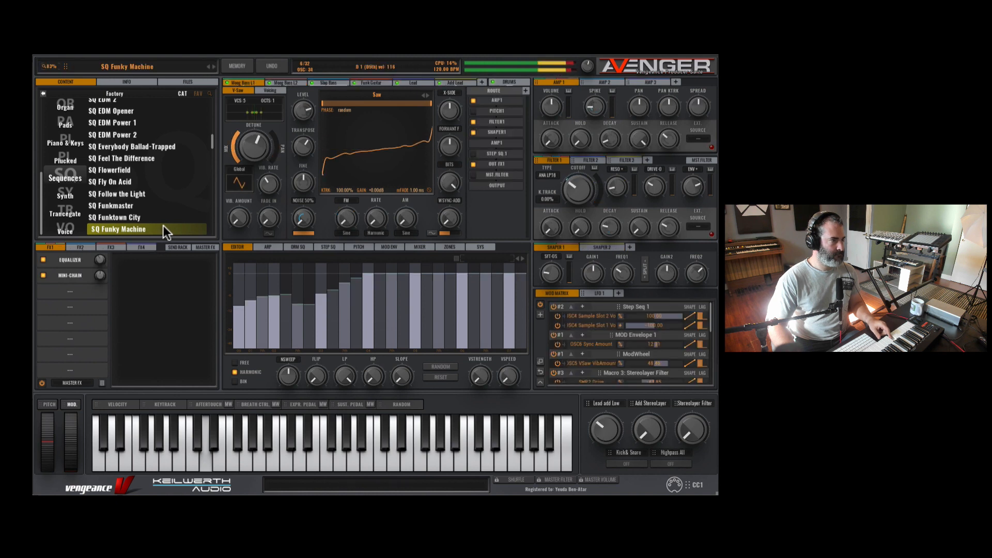
scroll(148, 175, down, 10)
click(156, 160)
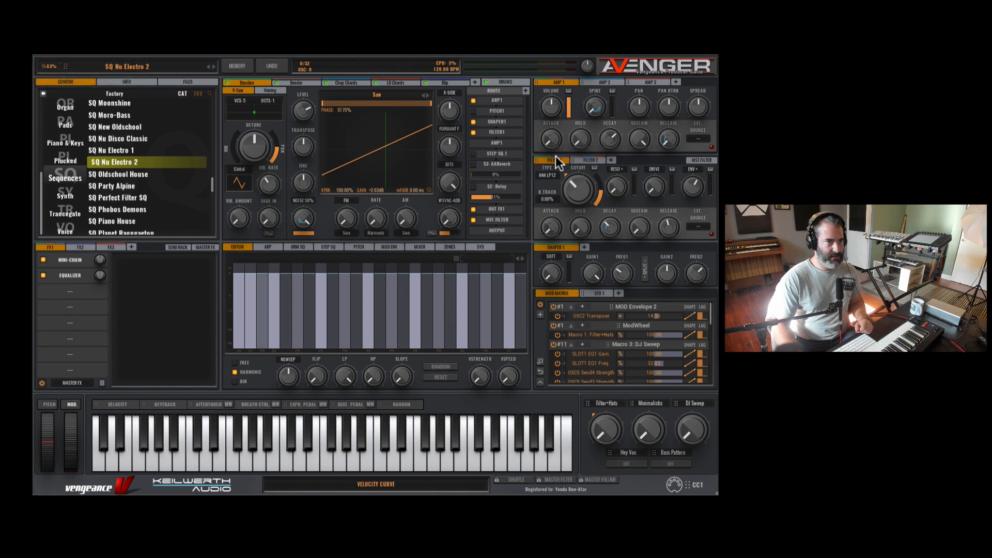
click(499, 132)
click(489, 173)
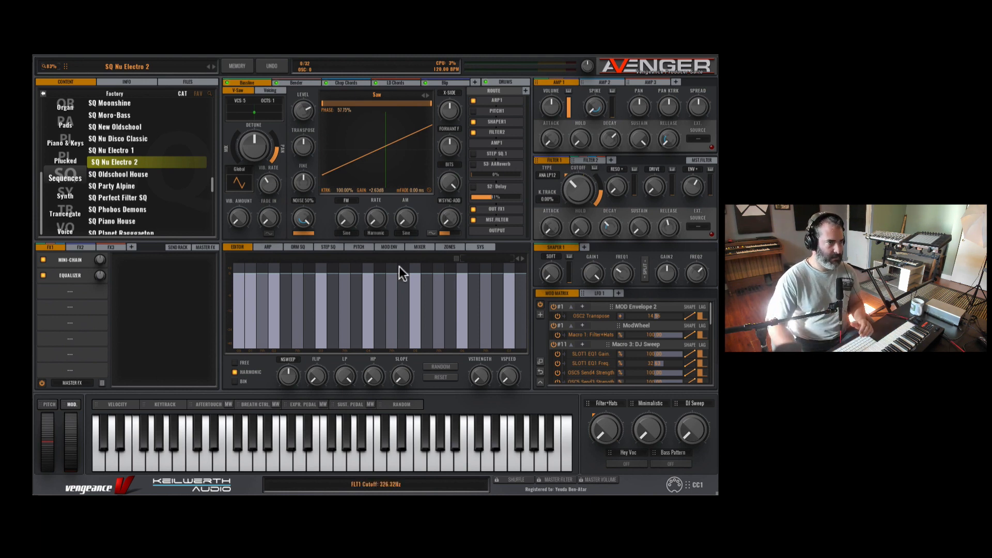
Step: Initialize all settings to a blank preset and switch off oscillator 1's AAReverb and Delay sends
mouse_move(259, 137)
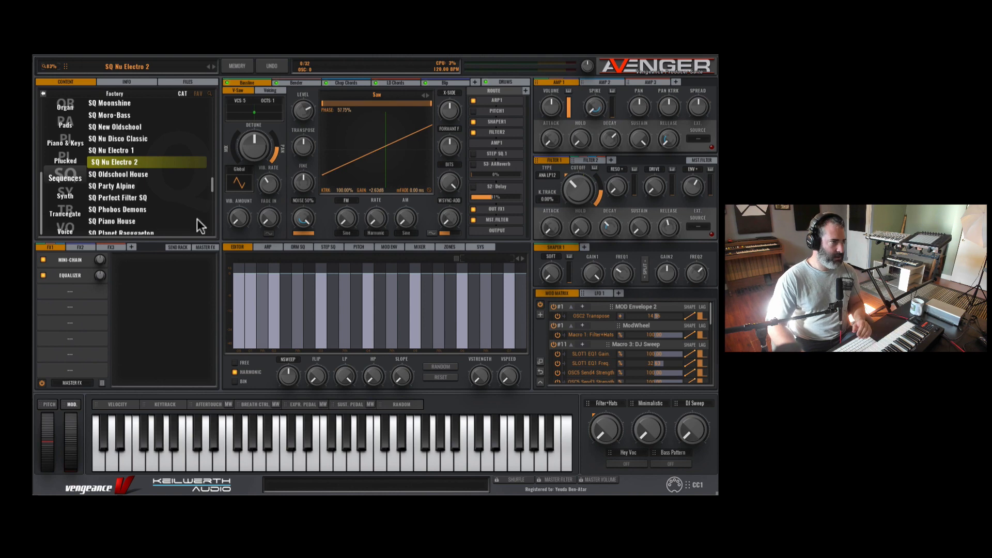
click(233, 65)
click(241, 109)
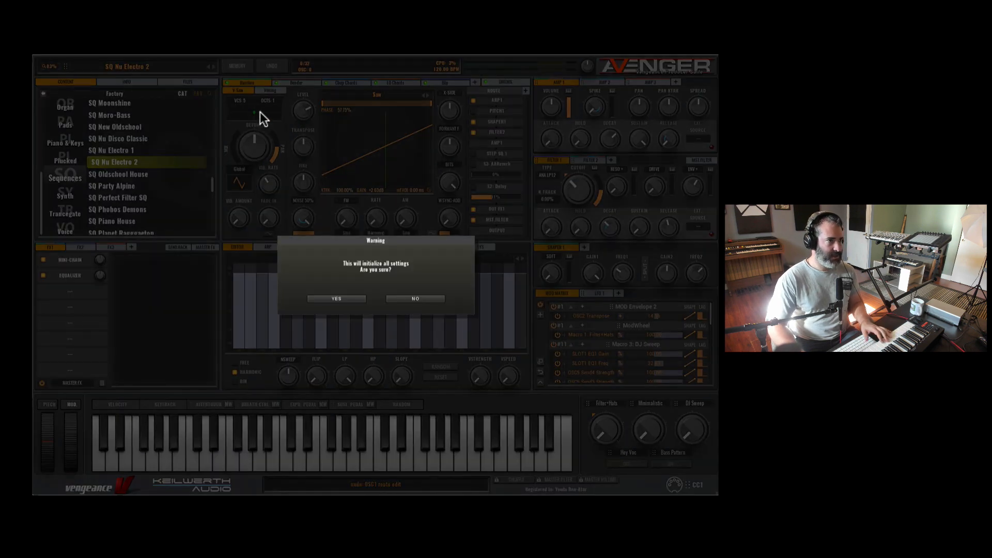
click(336, 299)
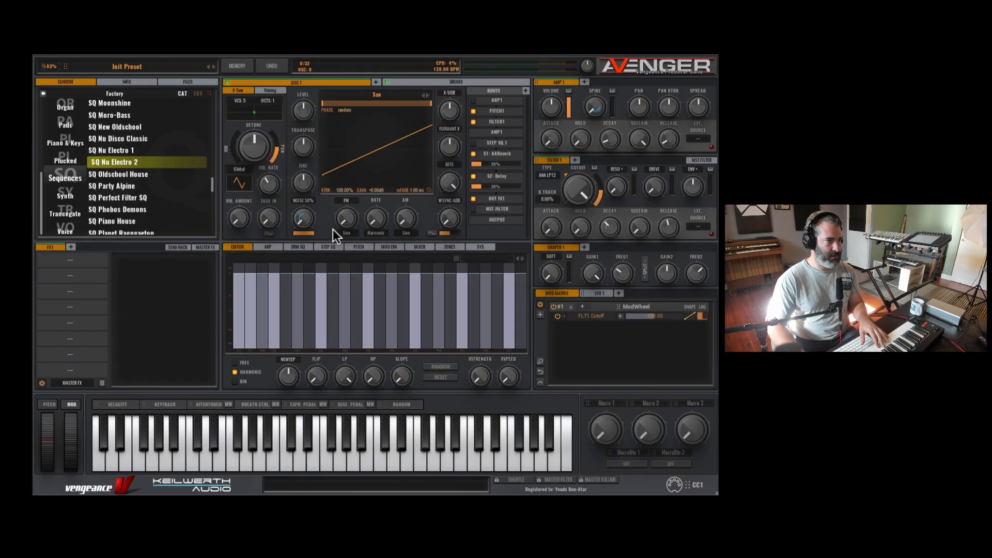
click(473, 154)
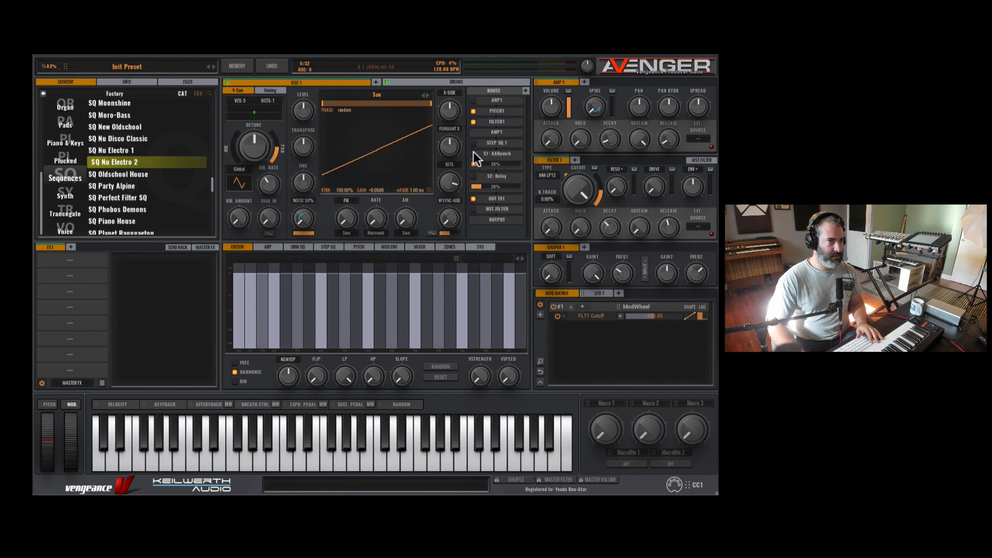
Step: Check the effects available in the send rack, then return to the FX1 rack
click(66, 256)
click(61, 256)
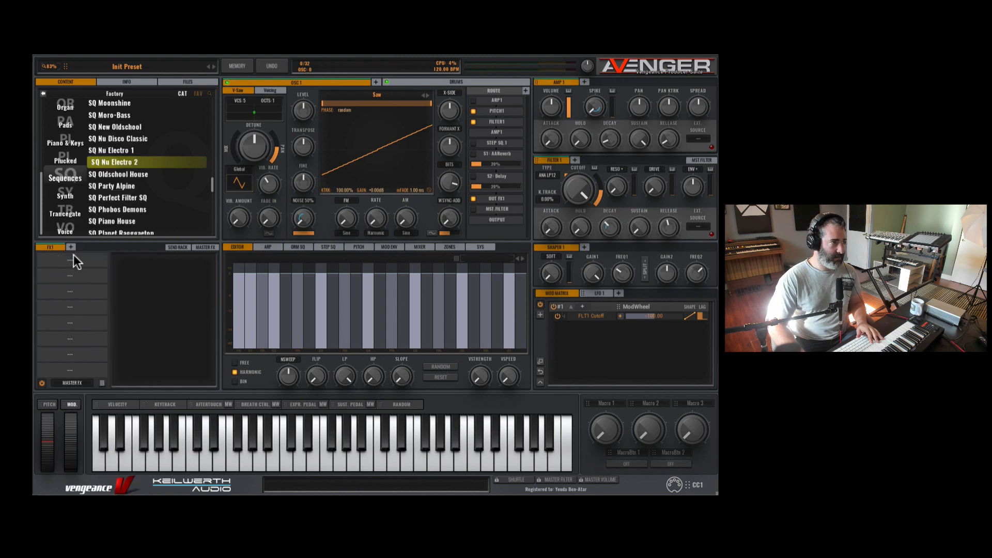
click(168, 246)
click(70, 291)
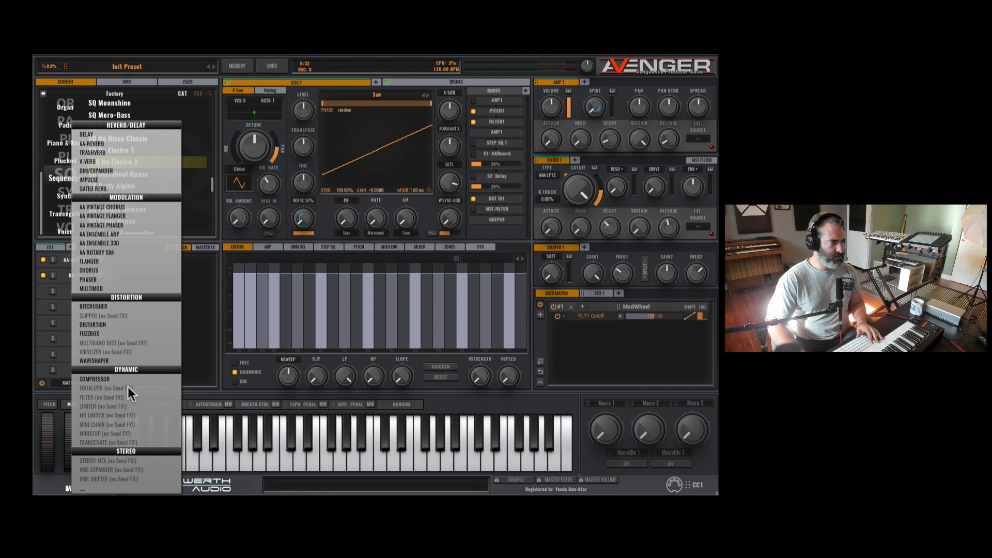
click(227, 291)
click(52, 247)
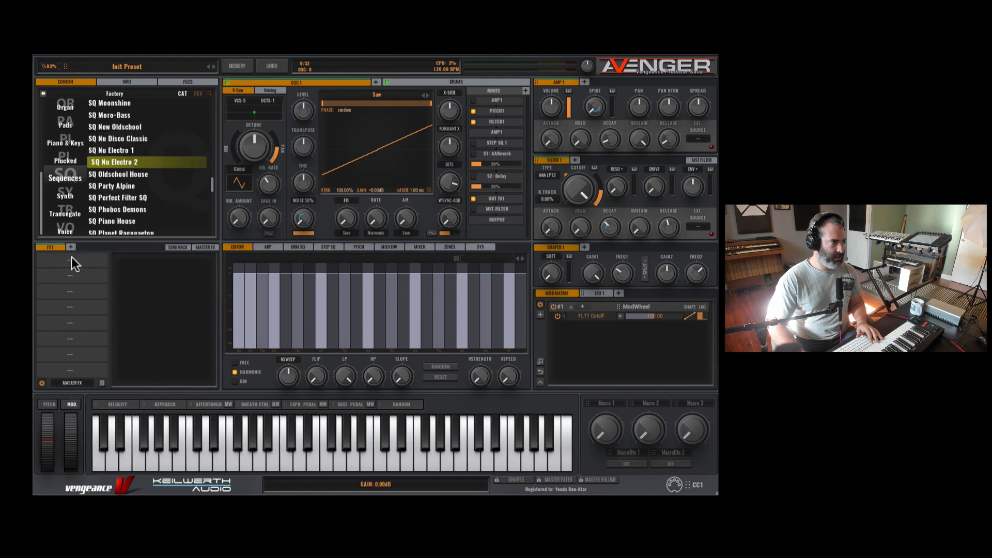
Step: Add a Multimod effect to the first FX1 slot and load its FX Downsweep 1 preset
click(71, 258)
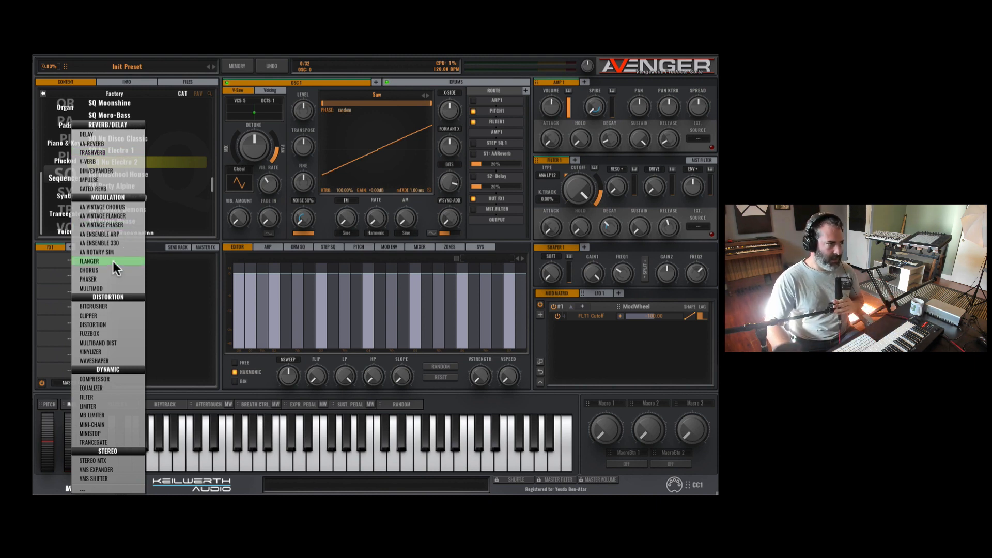
click(111, 288)
click(171, 257)
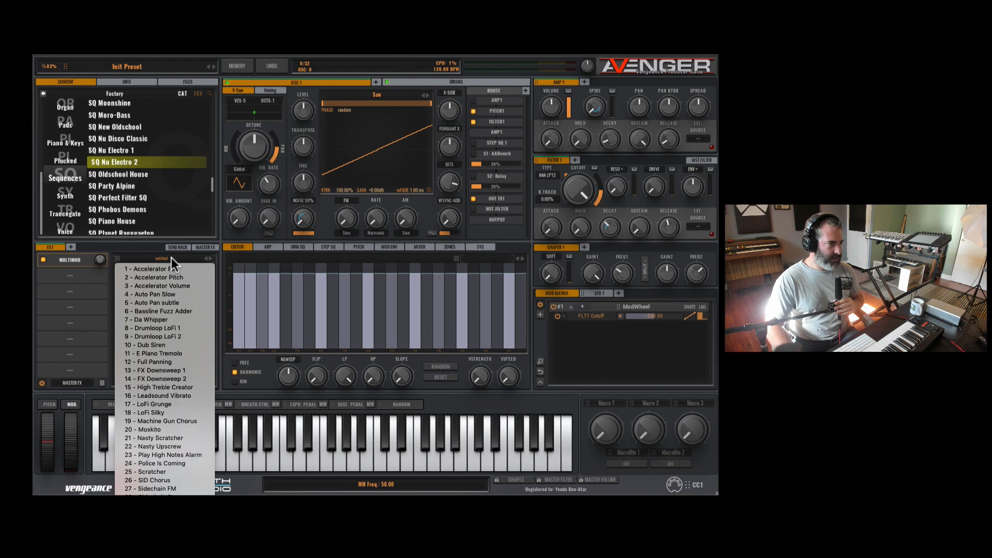
click(182, 365)
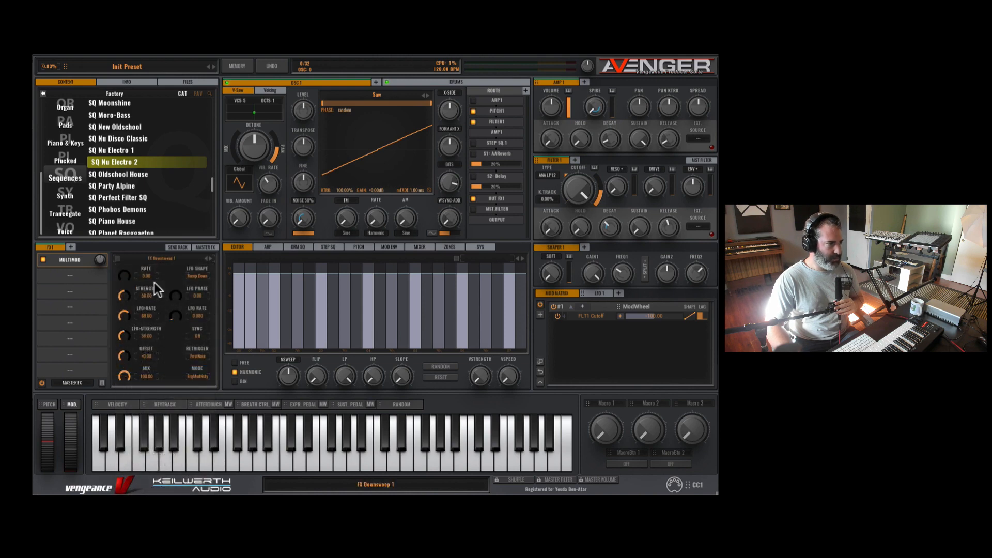
Step: Add a Vinylizer below the bypassed Multimod and audition its Horn Aged preset, ending on Maximum Noise
click(71, 265)
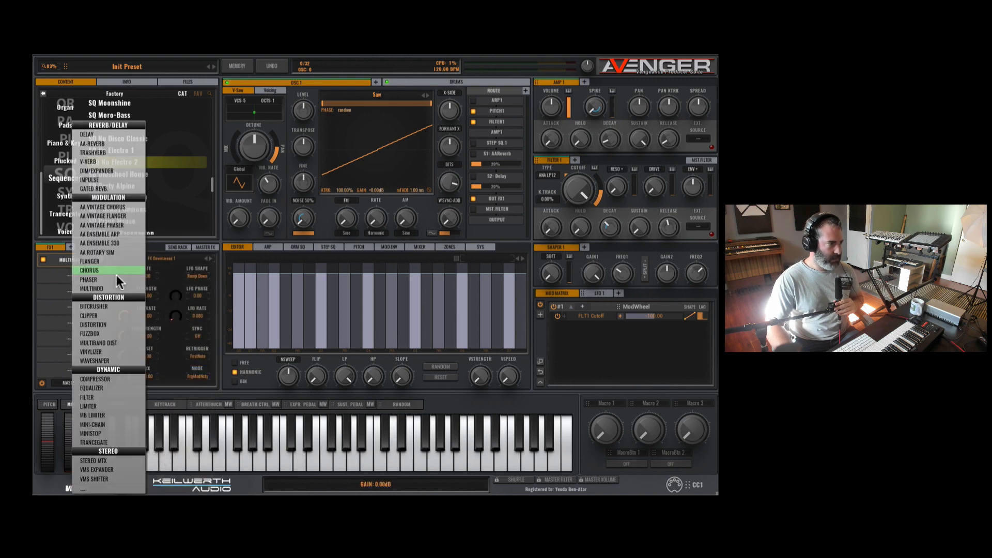
click(112, 348)
click(162, 256)
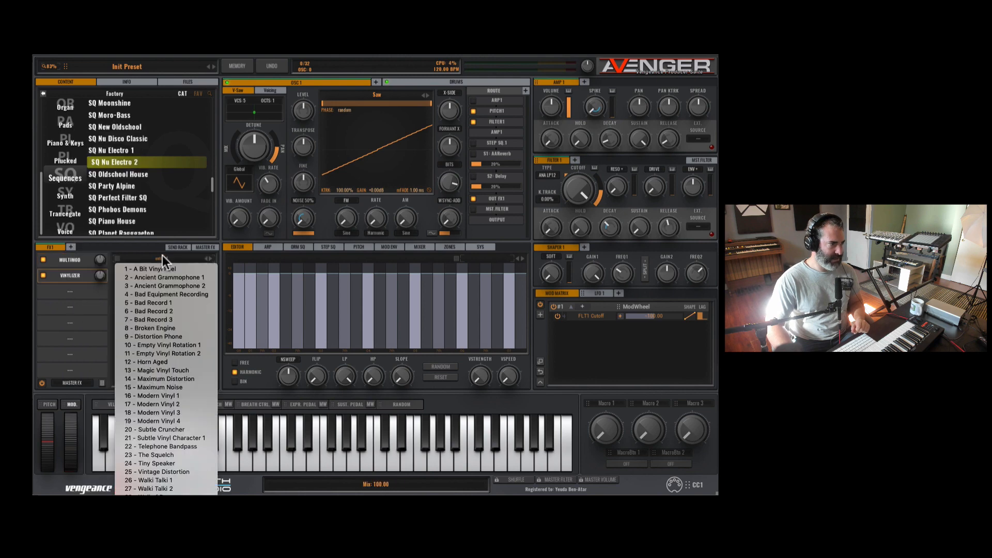
click(172, 364)
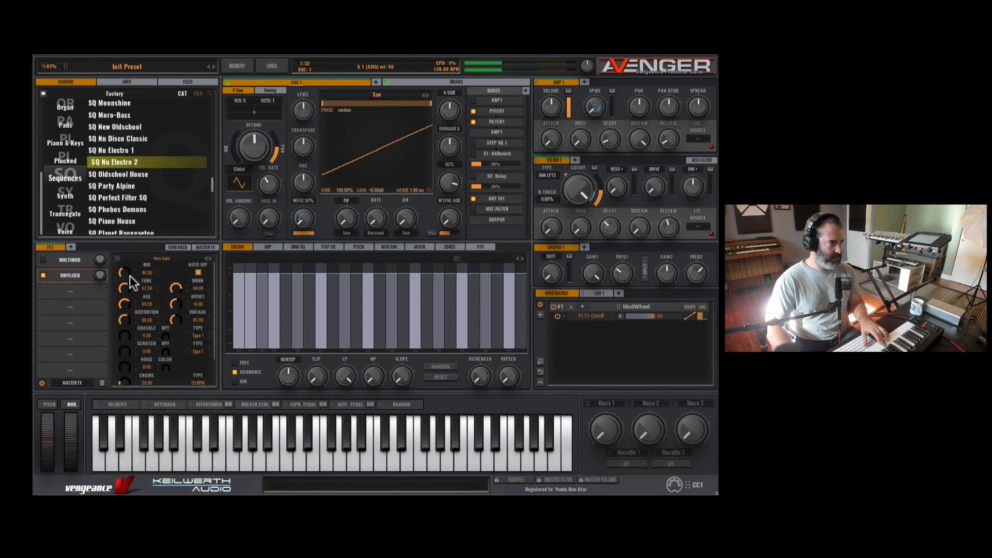
click(210, 259)
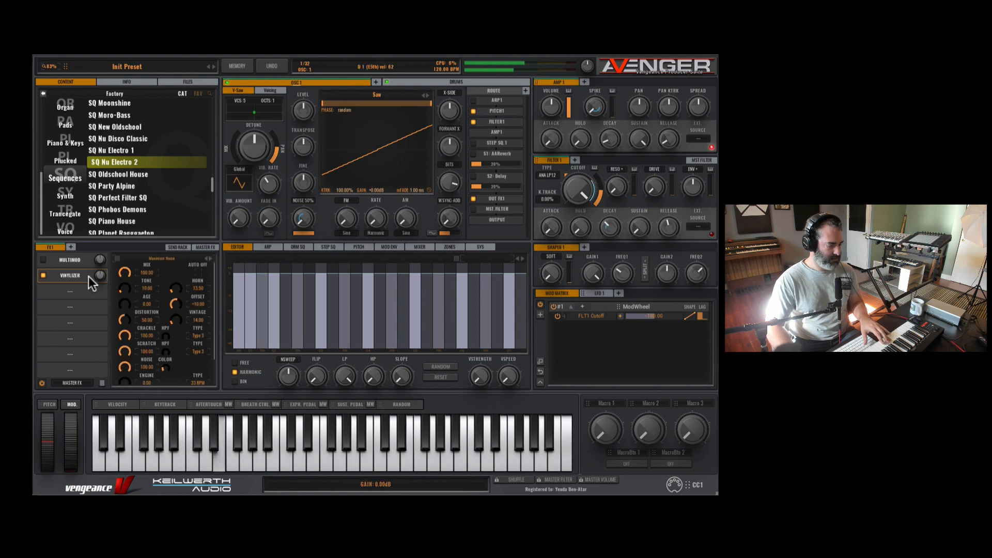
Step: Add an Equalizer to the third FX1 slot, cutting its second band and boosting its third band
click(64, 287)
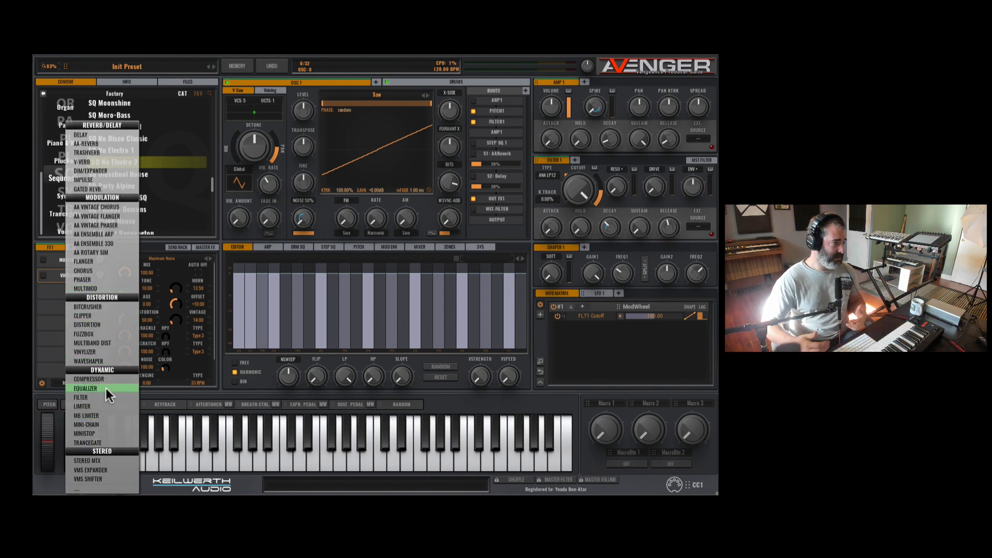
click(89, 388)
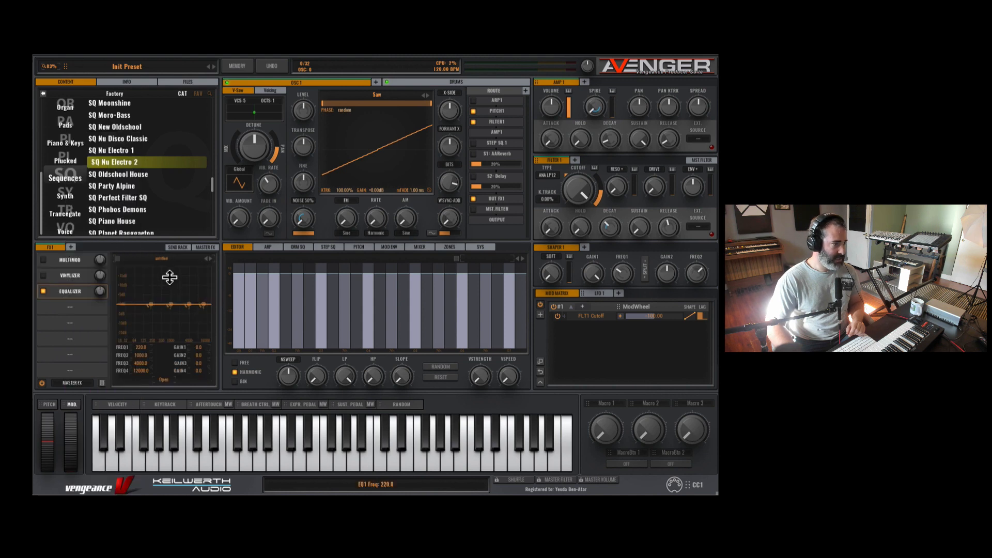
drag(171, 305, 187, 279)
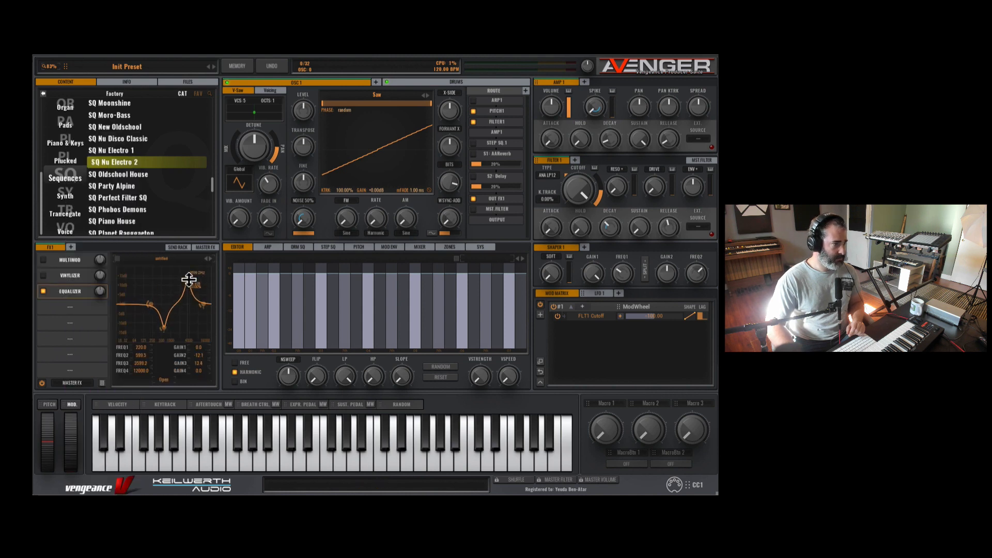
Step: Add a Trancegate to the fourth FX1 slot and view the effects offered for the fifth slot
click(54, 309)
click(78, 440)
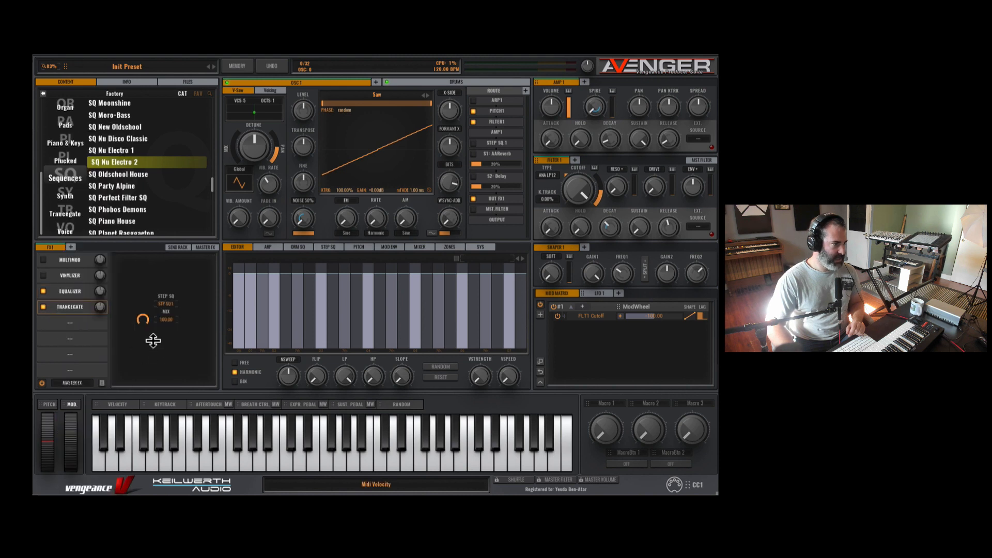
click(90, 324)
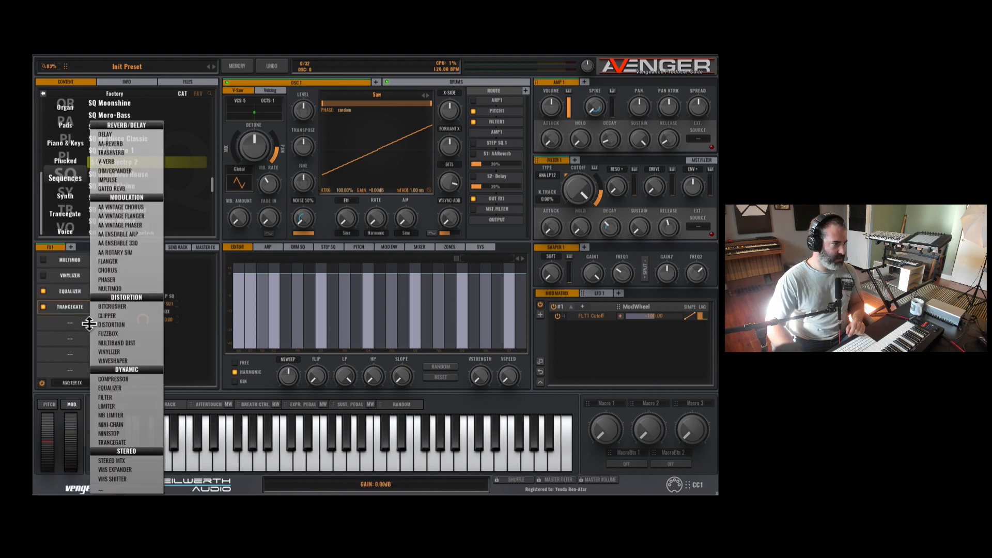
click(178, 308)
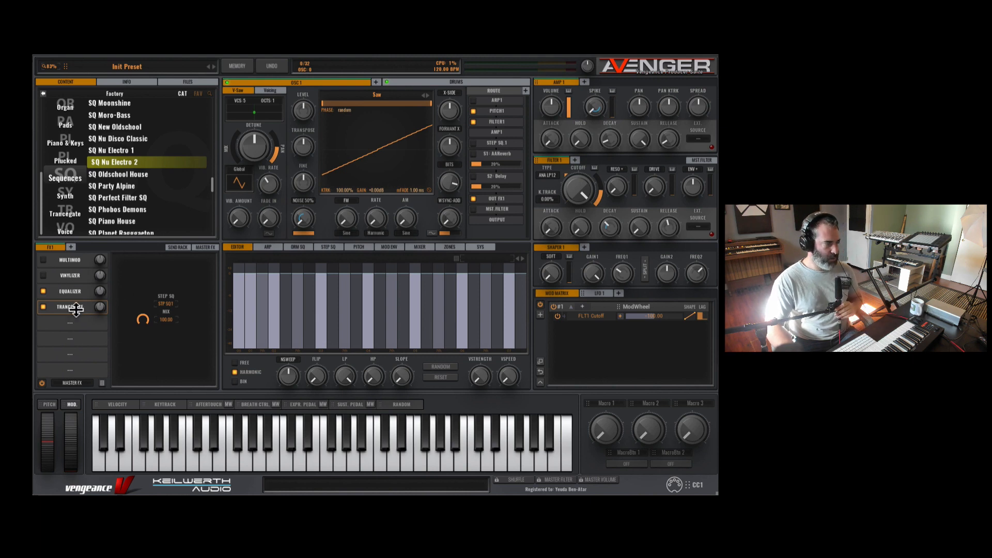
Step: Show the step sequencer that drives the Trancegate and add a VMS Expander to the fifth FX1 slot
click(331, 247)
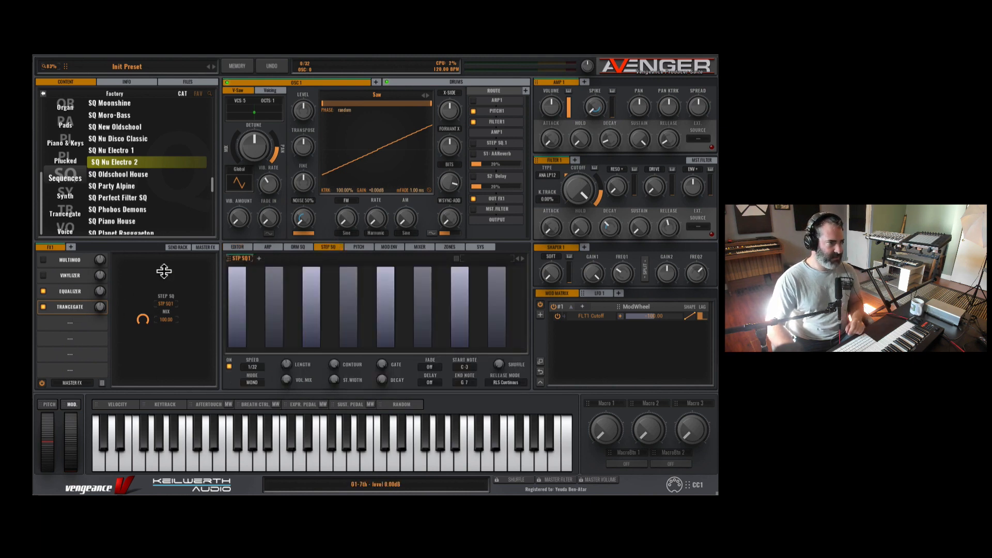
click(67, 323)
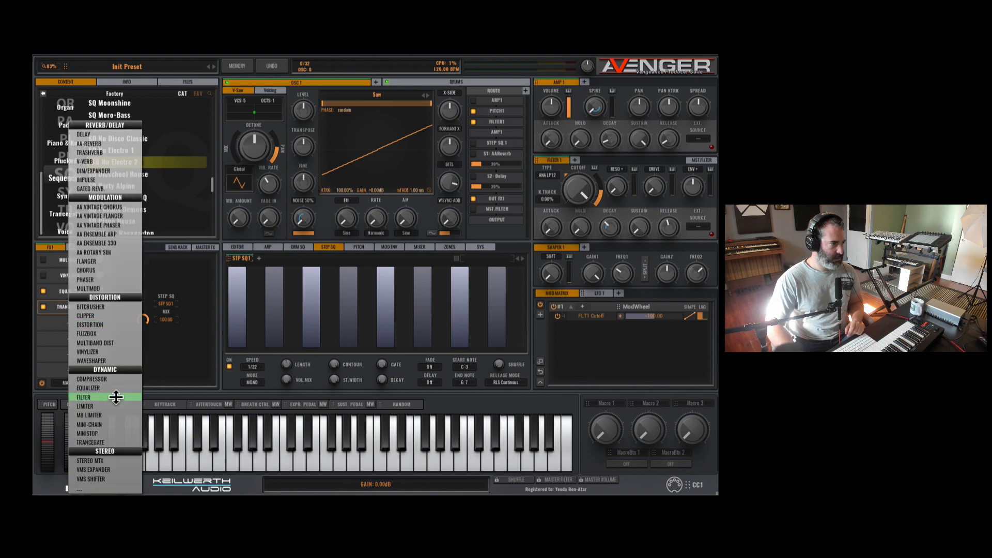
click(123, 468)
Step: Add a VMS Shifter to the sixth FX1 slot and a Stereo MTX to the seventh
click(71, 337)
click(71, 337)
click(65, 337)
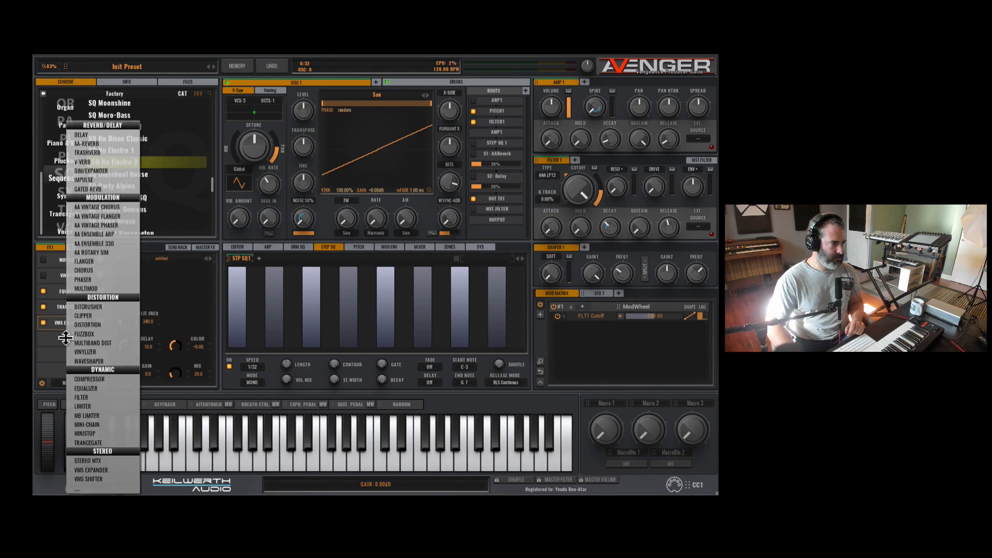
click(107, 480)
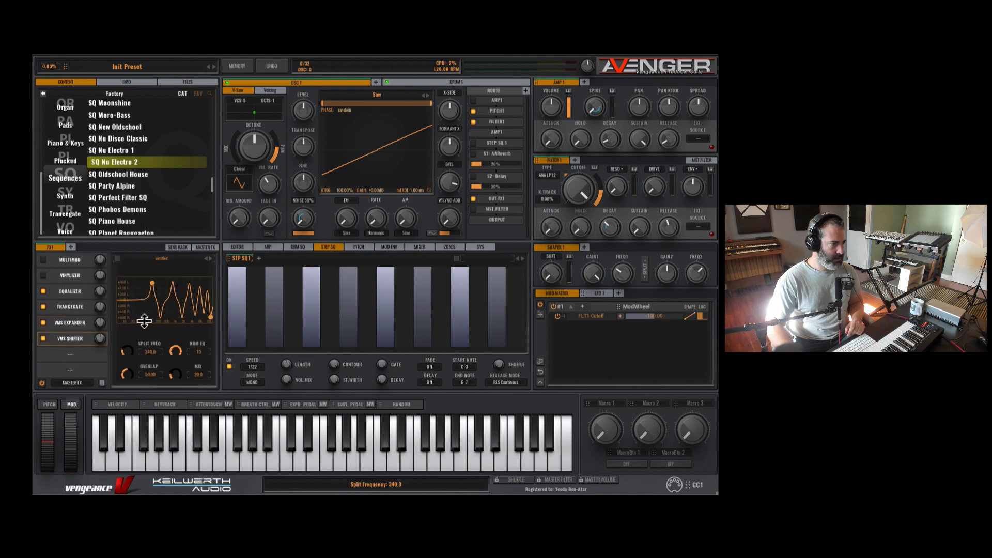
click(77, 353)
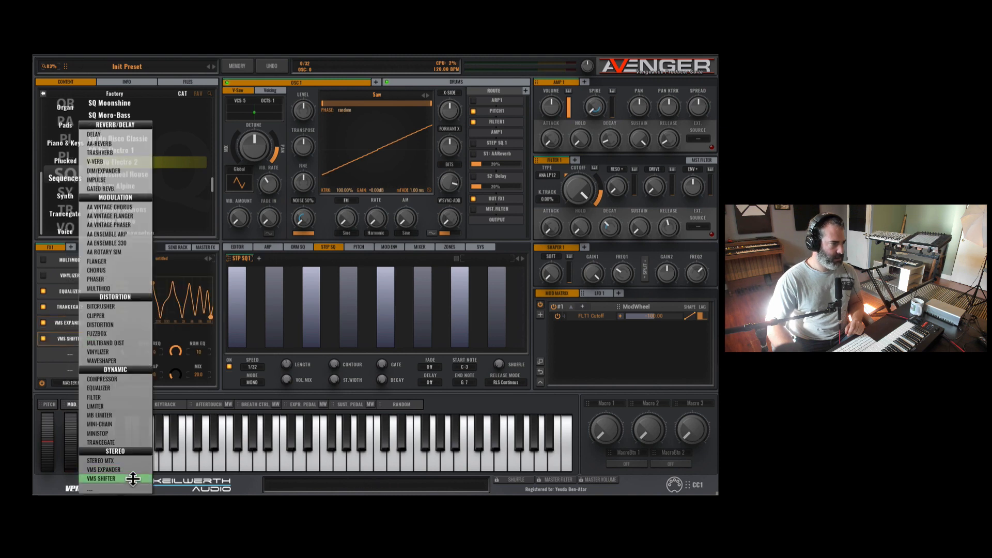
click(112, 459)
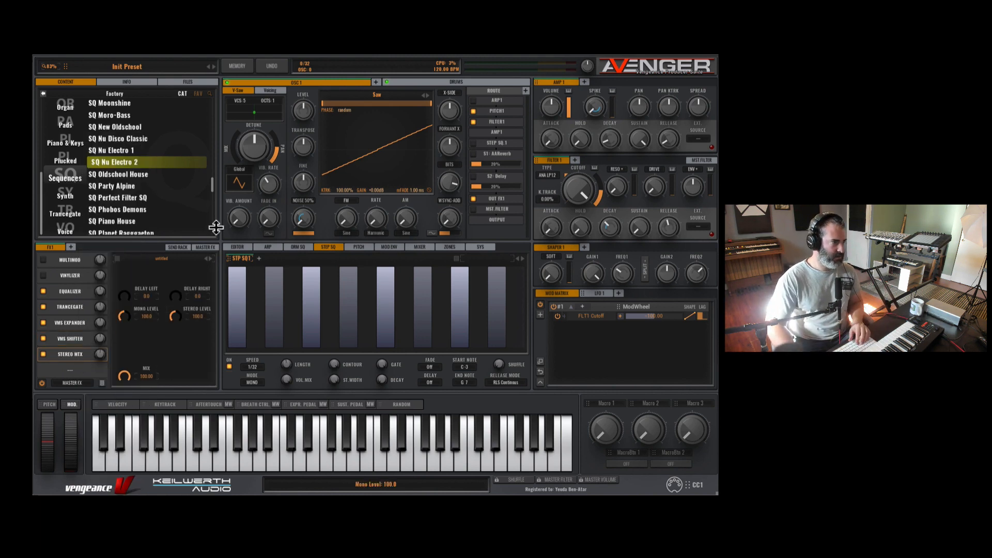
Step: Add the FX2, FX3 and FX4 effect racks, and view the send rack and the master FX rack
click(71, 247)
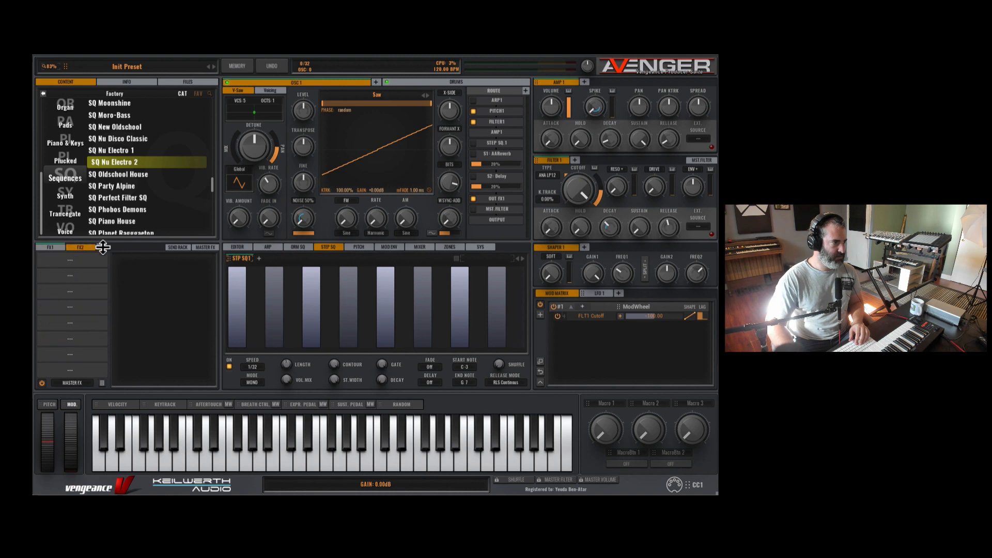
click(103, 247)
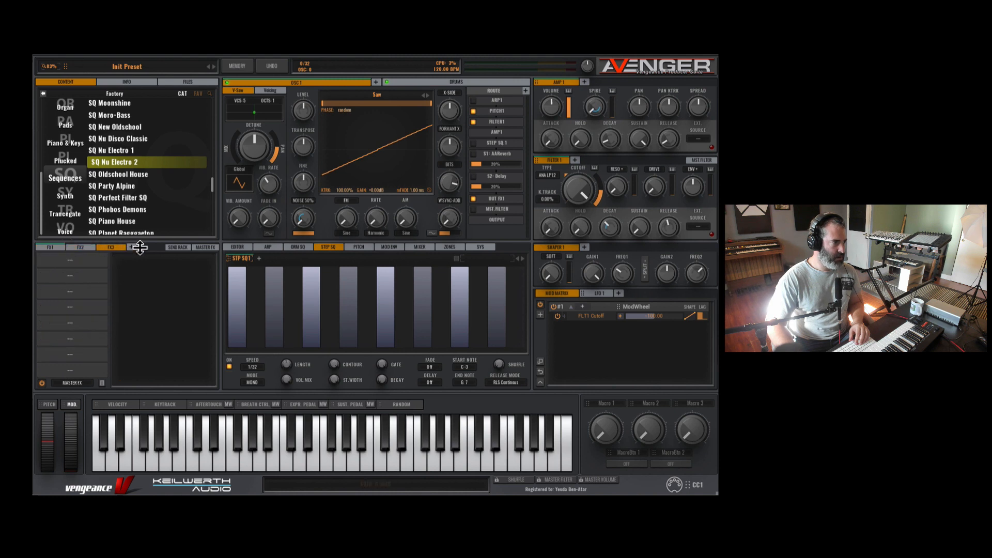
click(174, 246)
click(207, 247)
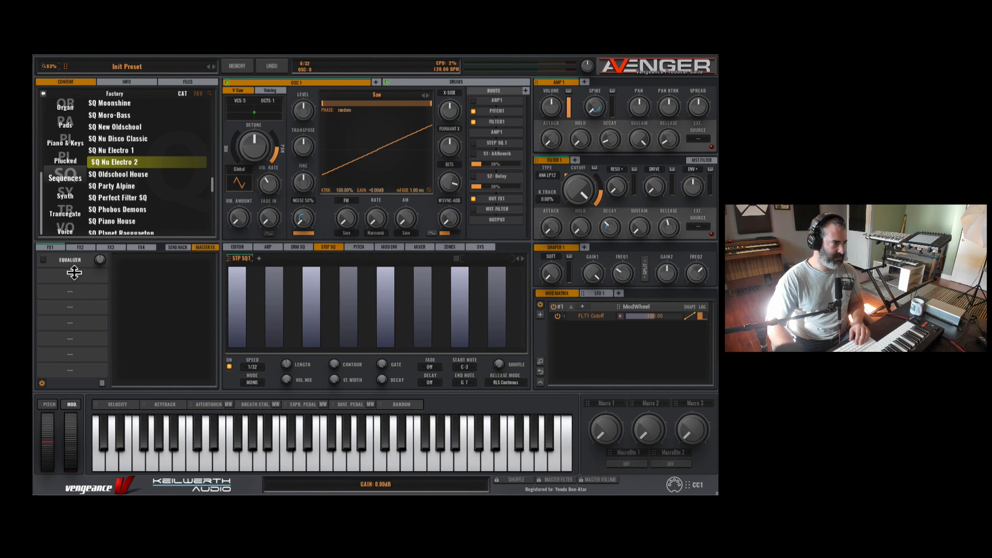
Step: Return to the FX1 rack and view its output routing options, leaving the Master FX destination in place
click(54, 248)
click(86, 385)
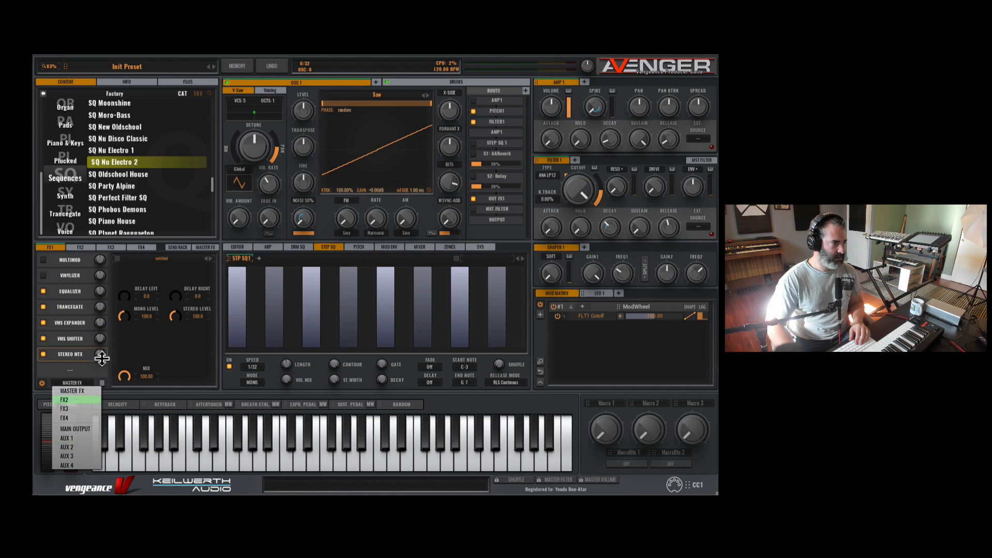
click(180, 338)
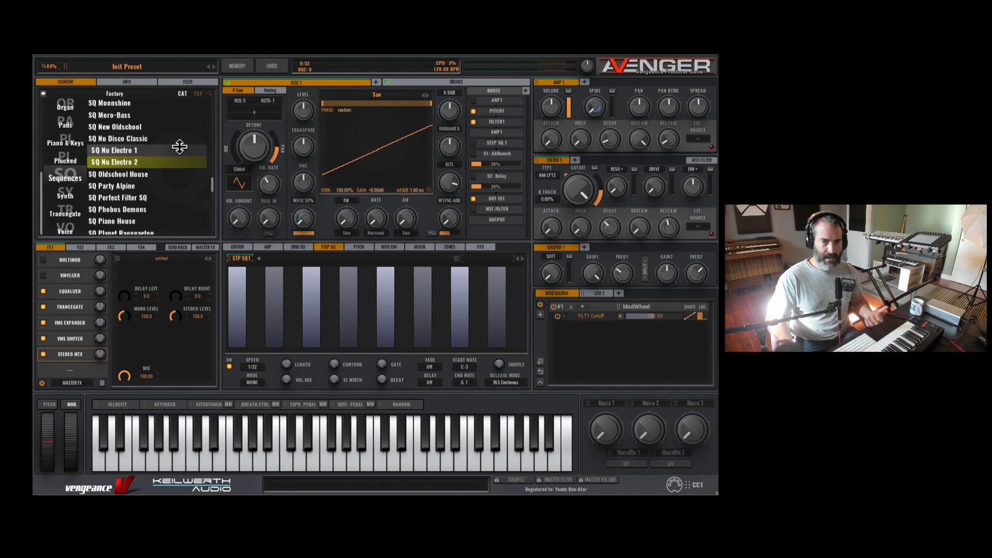
Step: View the arpeggiator and the oscillator editor, switching the editor through Bin and Free modes and back to Harmonic
scroll(179, 155, up, 4)
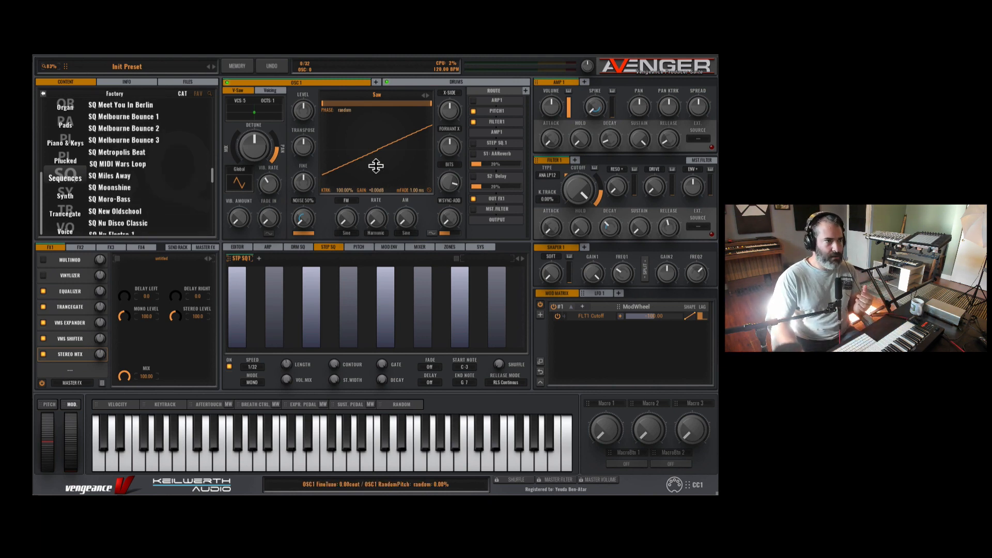
click(278, 246)
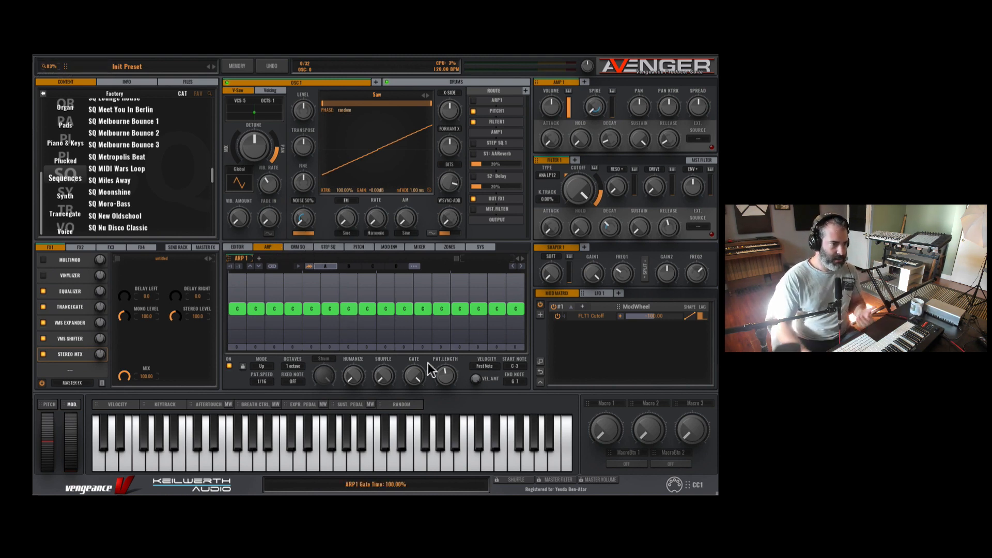
click(237, 247)
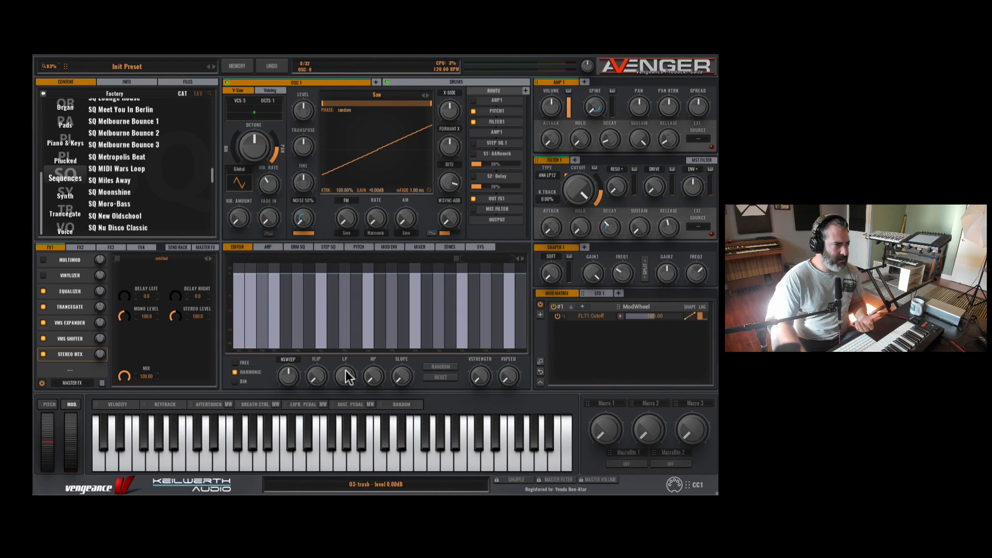
click(235, 382)
click(236, 363)
click(235, 371)
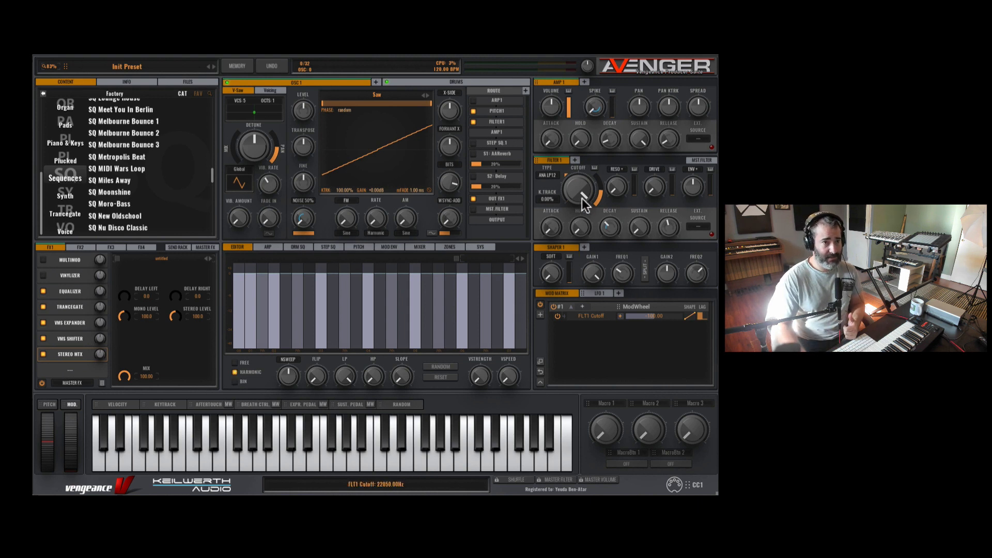
Step: Return the content browser to its library overview and try raising Filter 1's cutoff
click(42, 94)
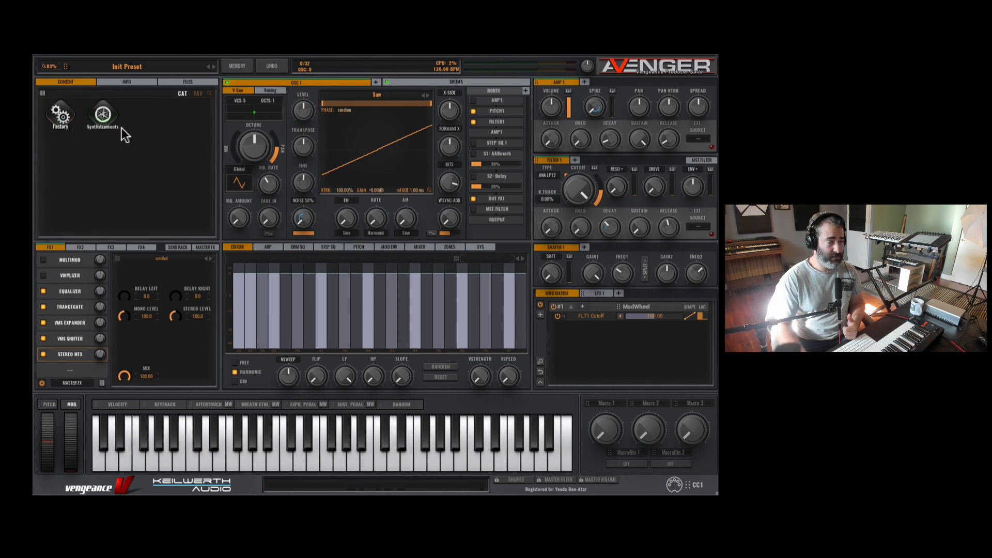
drag(579, 190, 586, 154)
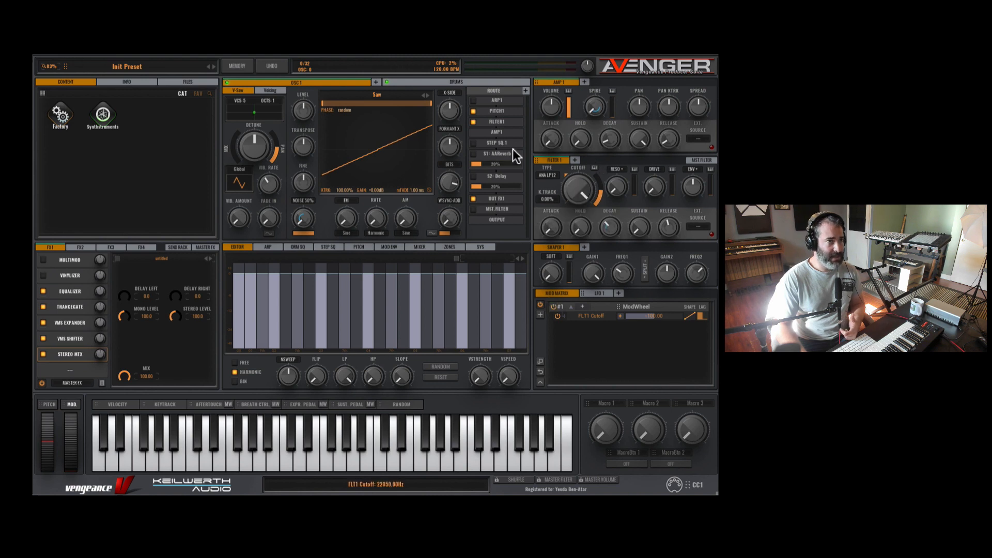